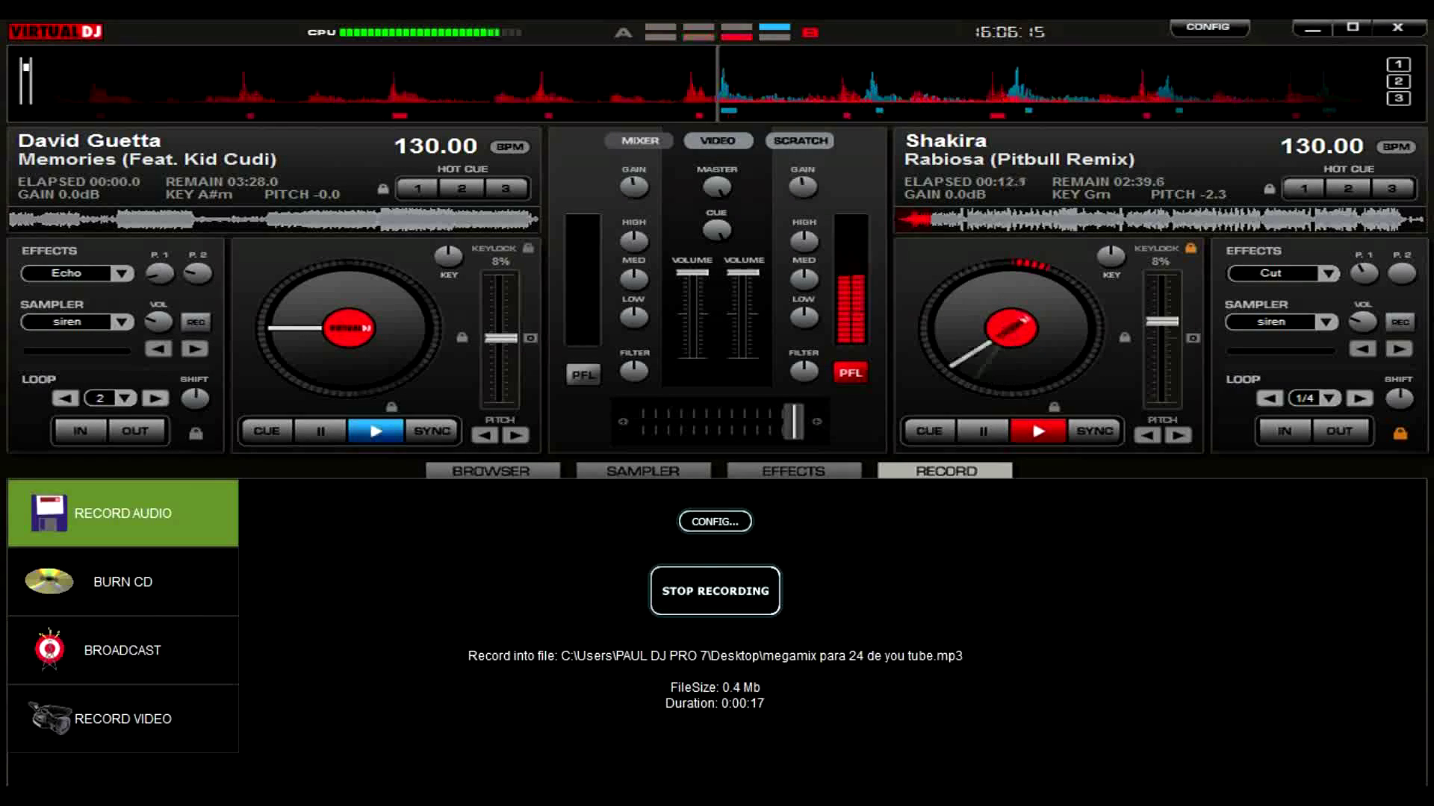
- Trigger the seventh sample in the sampler over the track playing on the right deck
{"action": "left_click", "coordinate": [491, 471]}
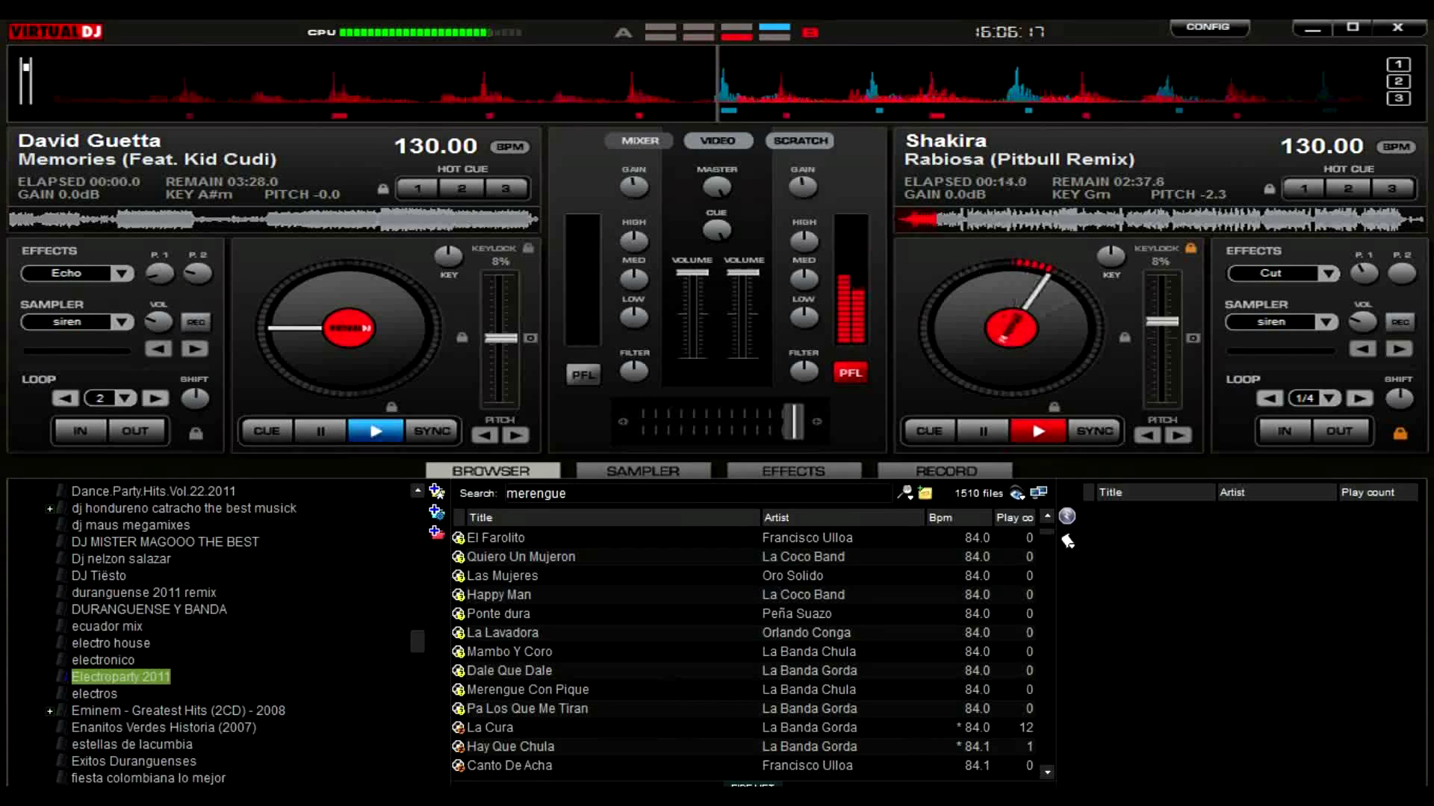
{"action": "left_click", "coordinate": [643, 471]}
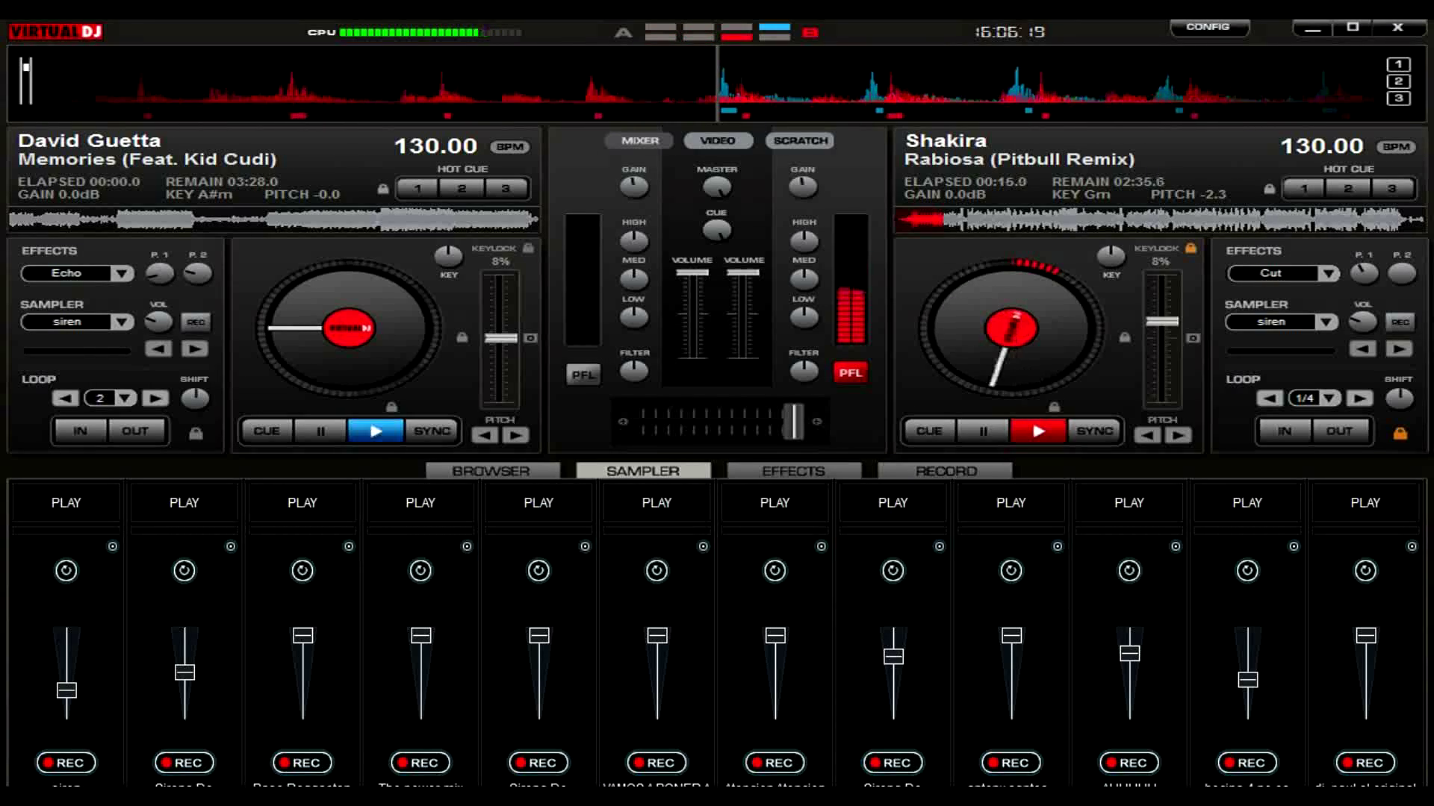
{"action": "left_click", "coordinate": [775, 504]}
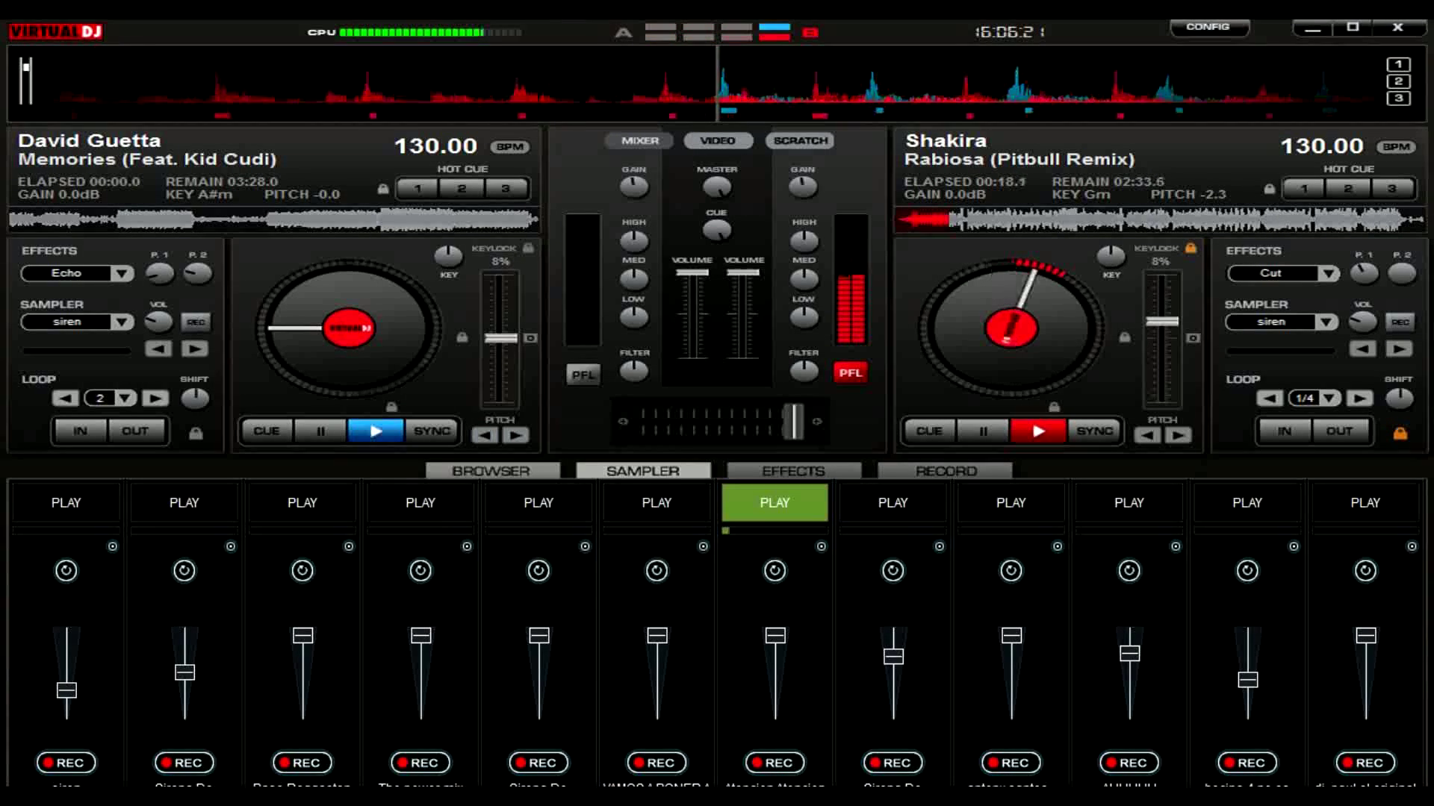
- Look through the tracks in the Electroparty 2011 folder and open the folder "VA - Merengue Electronico 2 [2011]11"
{"action": "left_click", "coordinate": [491, 471]}
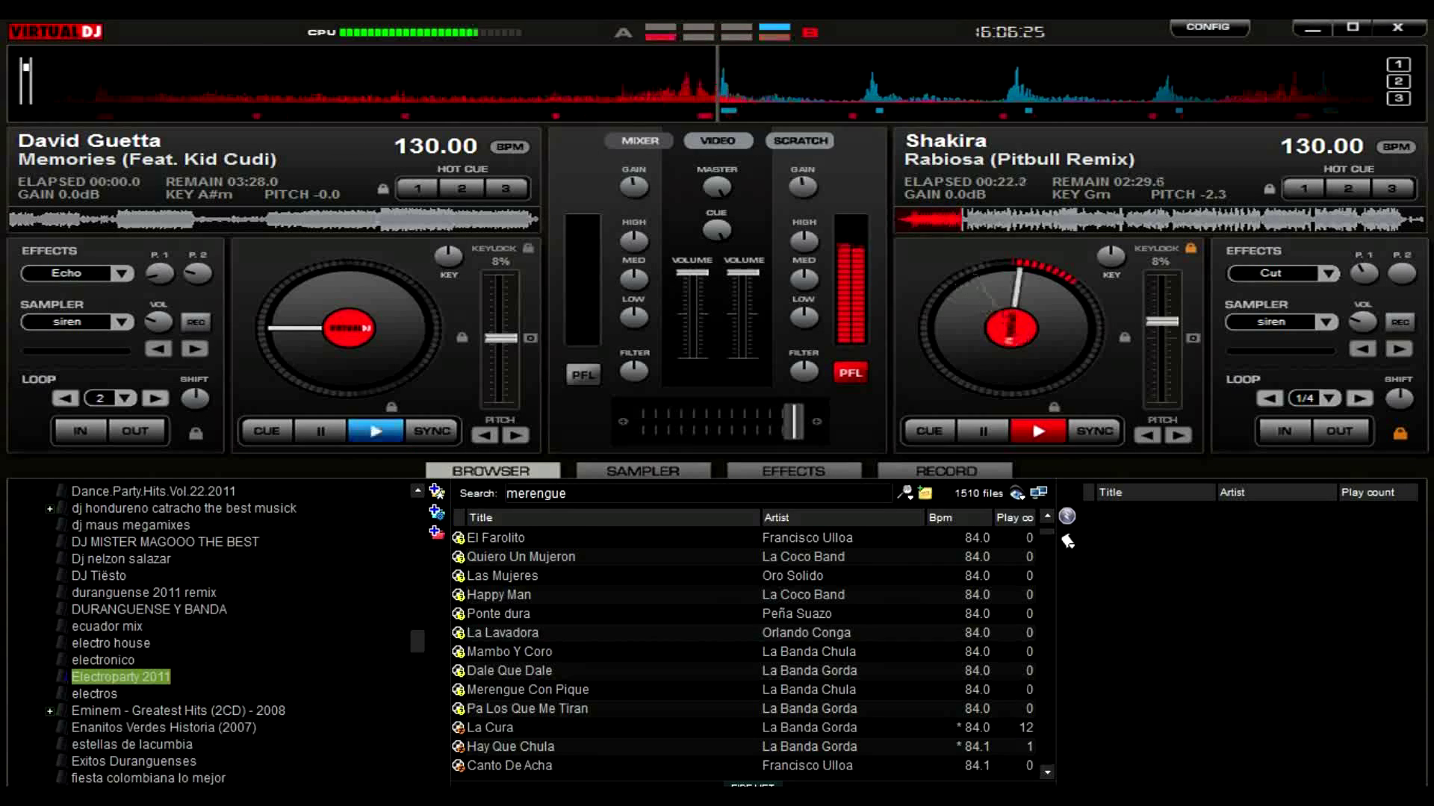
{"action": "left_click", "coordinate": [121, 678]}
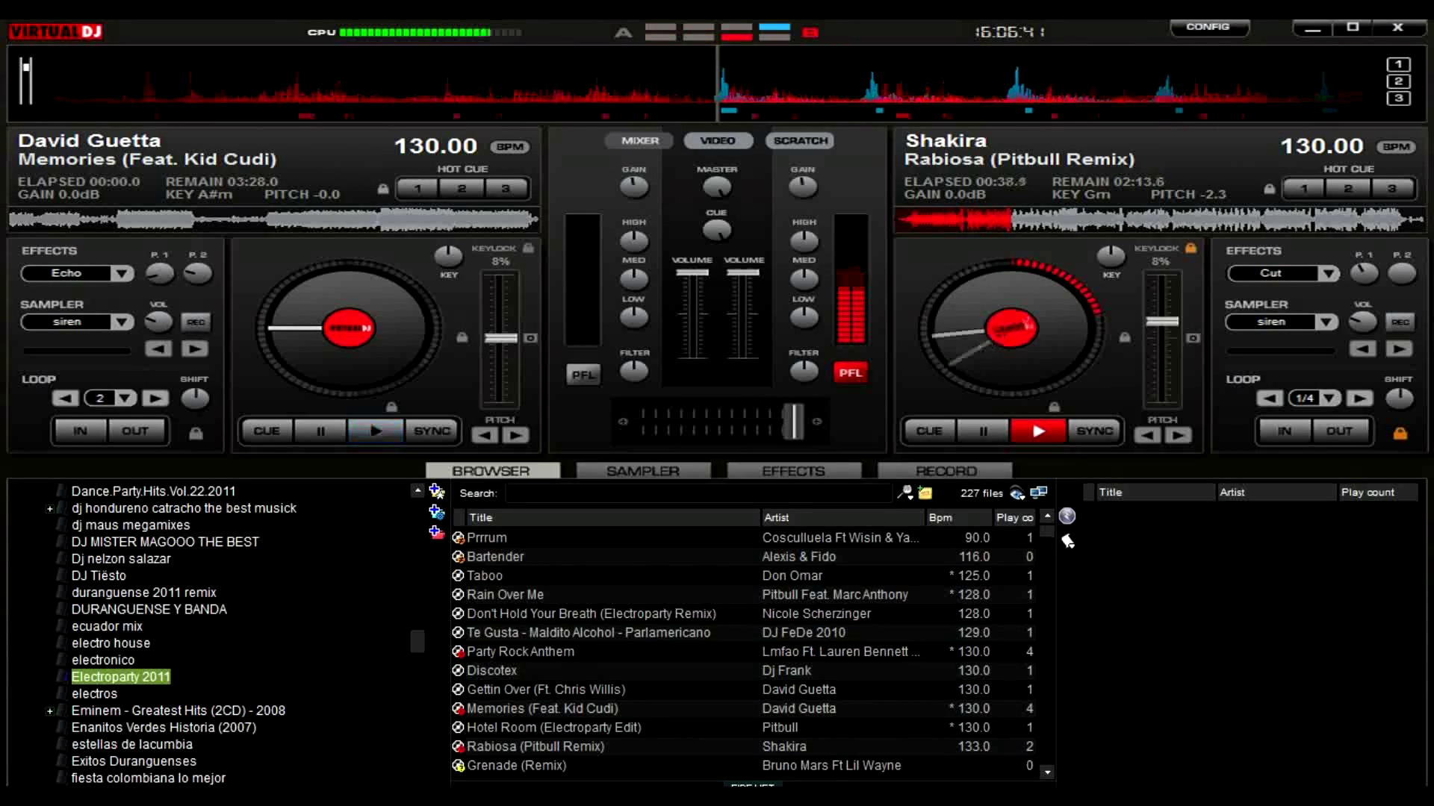
{"action": "scroll", "coordinate": [746, 649], "scroll_direction": "down", "scroll_amount": 4}
{"action": "scroll", "coordinate": [747, 650], "scroll_direction": "down", "scroll_amount": 8}
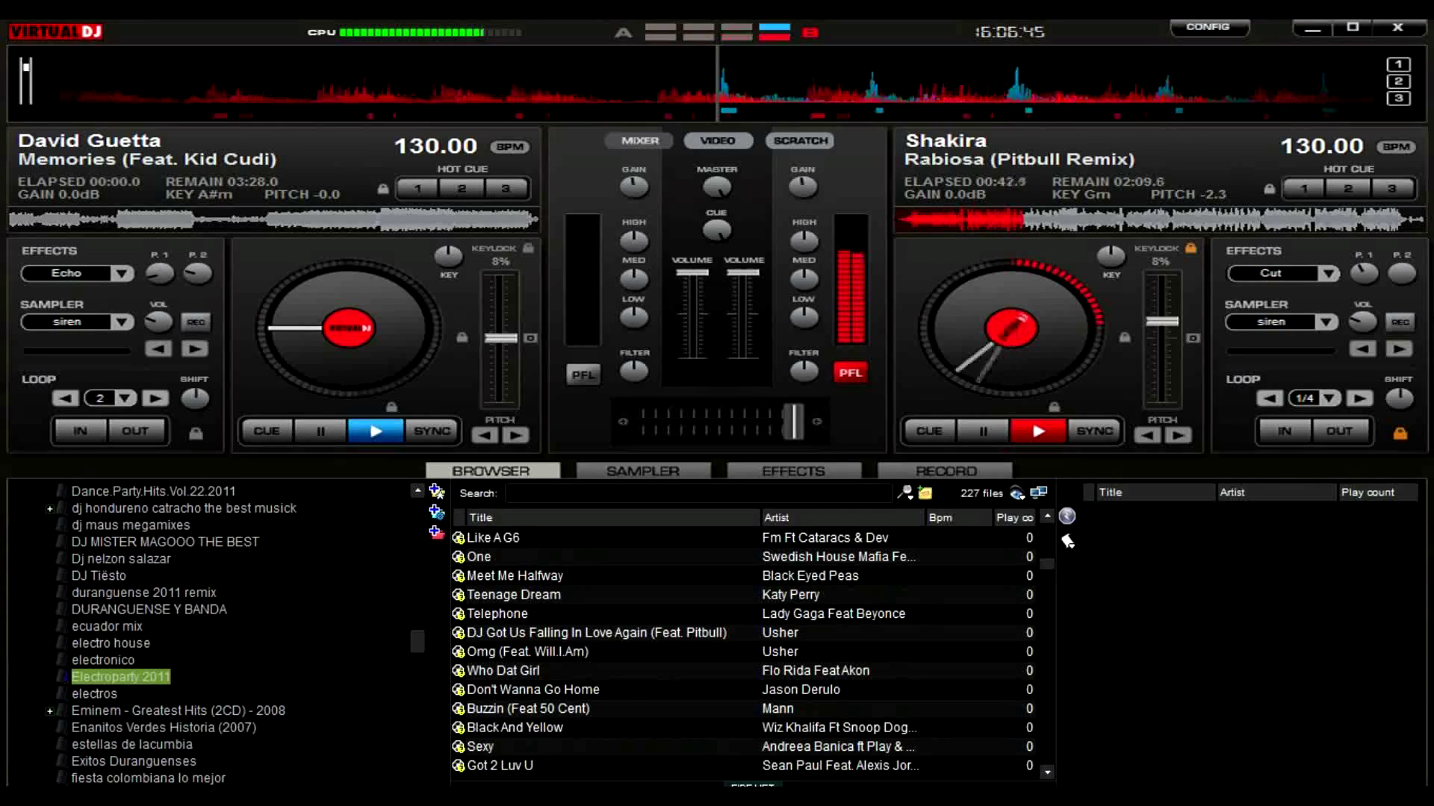
{"action": "scroll", "coordinate": [209, 635], "scroll_direction": "down", "scroll_amount": 15}
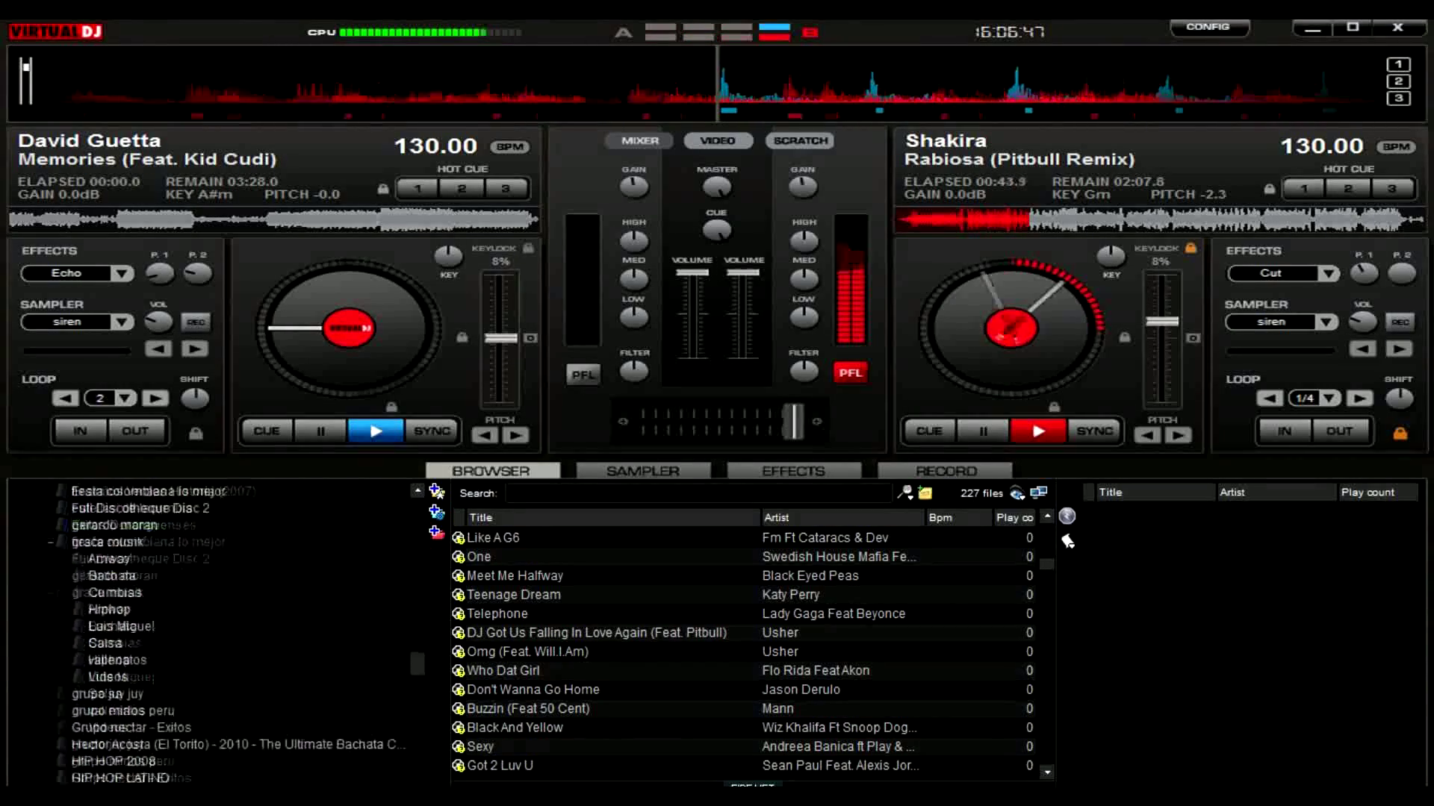
{"action": "scroll", "coordinate": [209, 635], "scroll_direction": "down", "scroll_amount": 15}
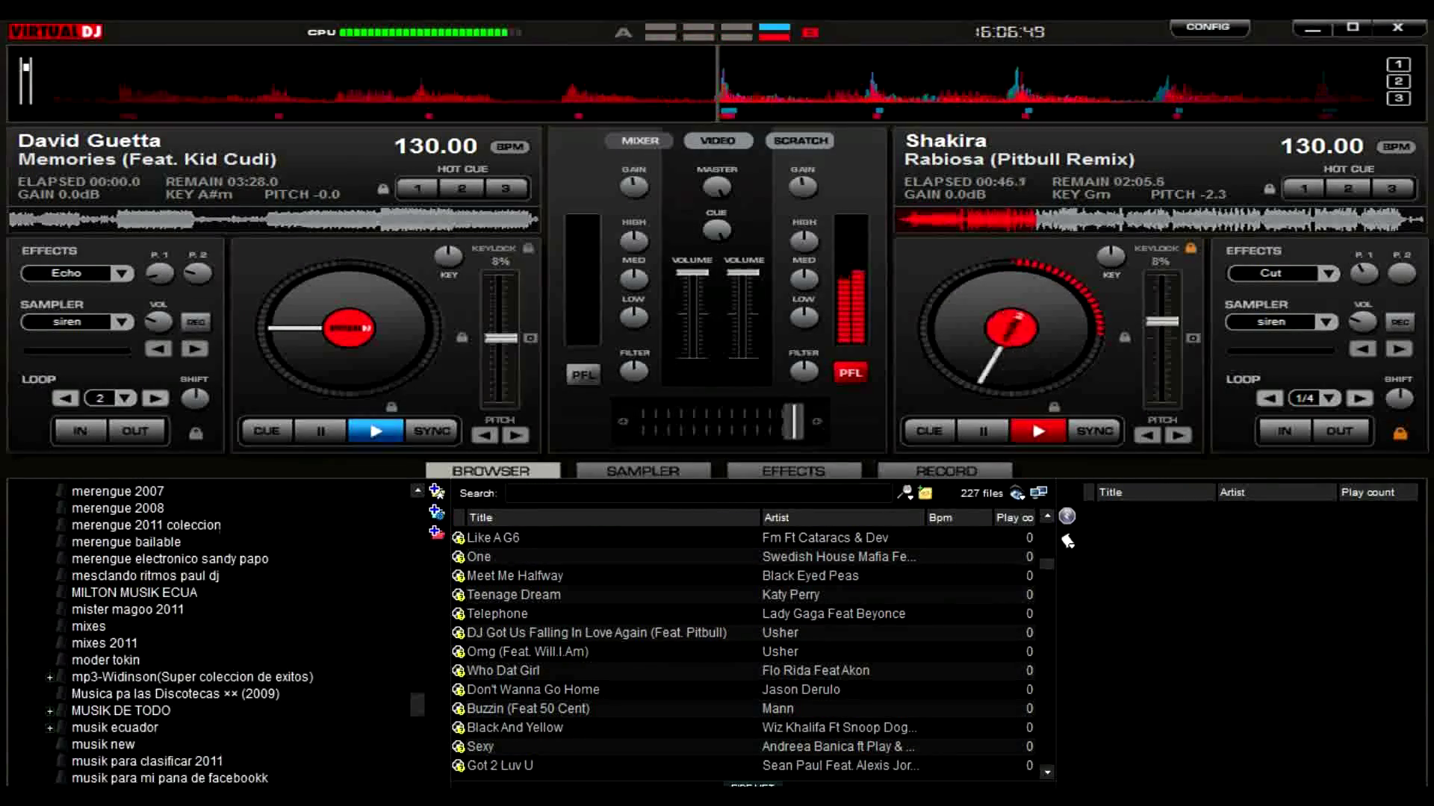
{"action": "scroll", "coordinate": [210, 635], "scroll_direction": "down", "scroll_amount": 5}
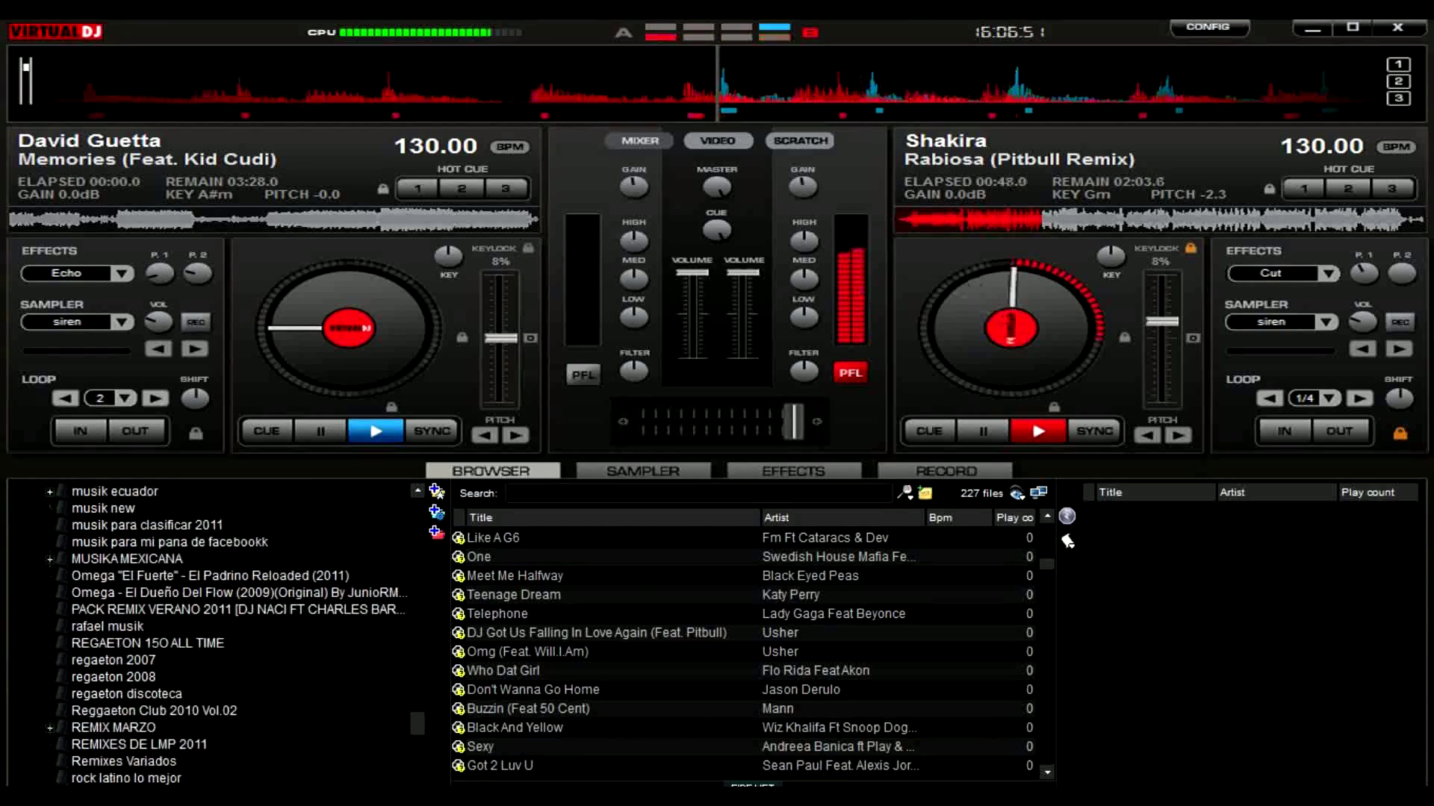
{"action": "scroll", "coordinate": [209, 635], "scroll_direction": "down", "scroll_amount": 5}
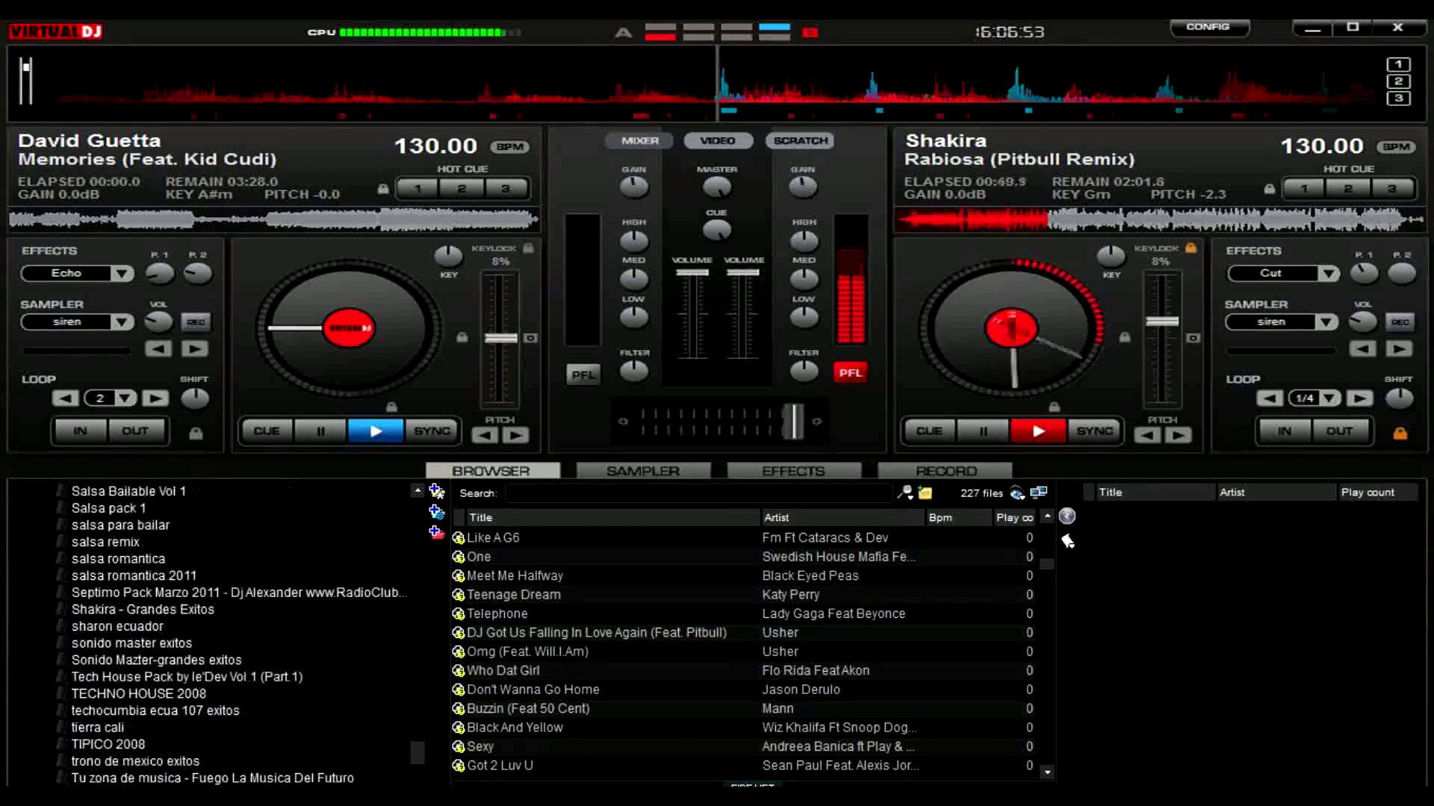
{"action": "scroll", "coordinate": [209, 635], "scroll_direction": "down", "scroll_amount": 2}
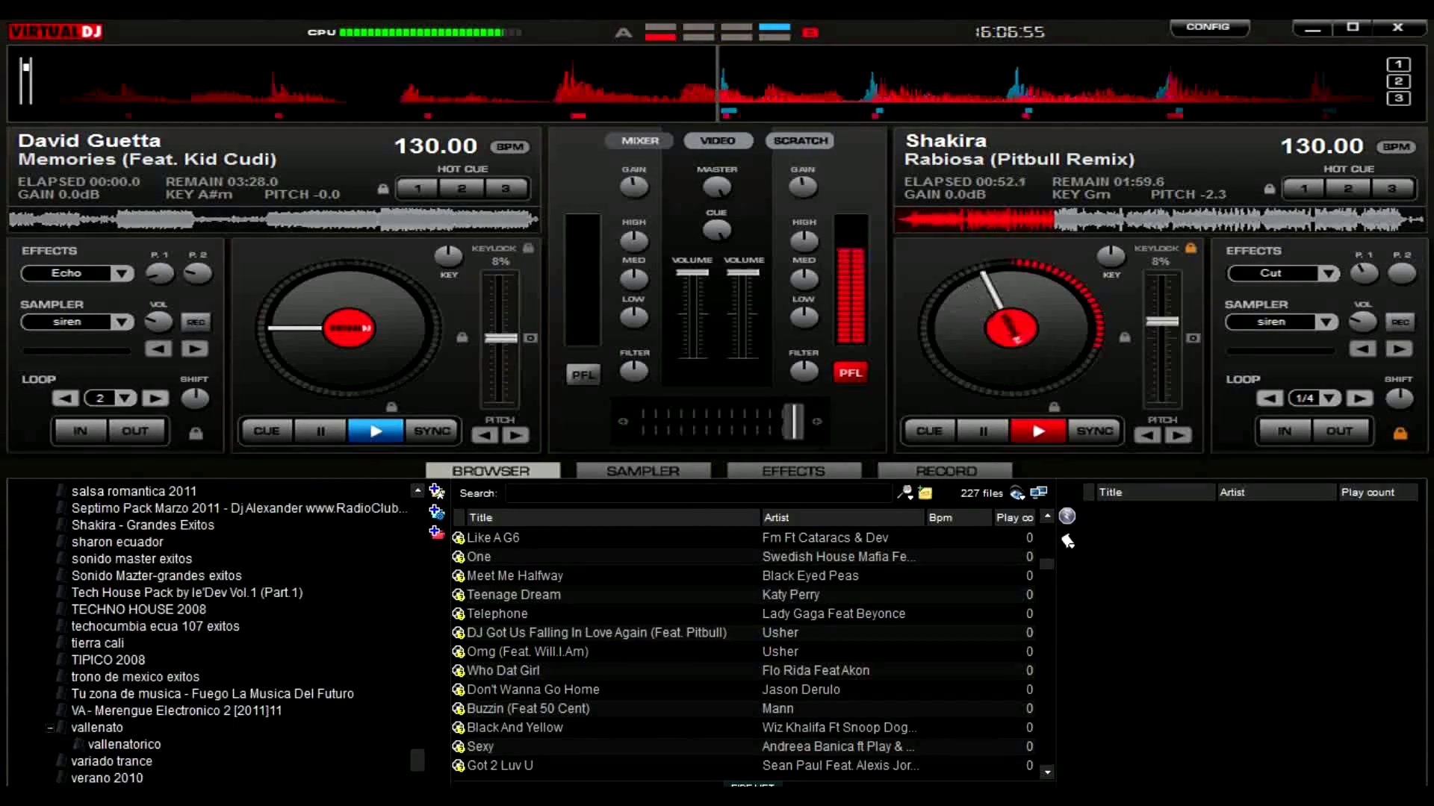
{"action": "left_click", "coordinate": [176, 711]}
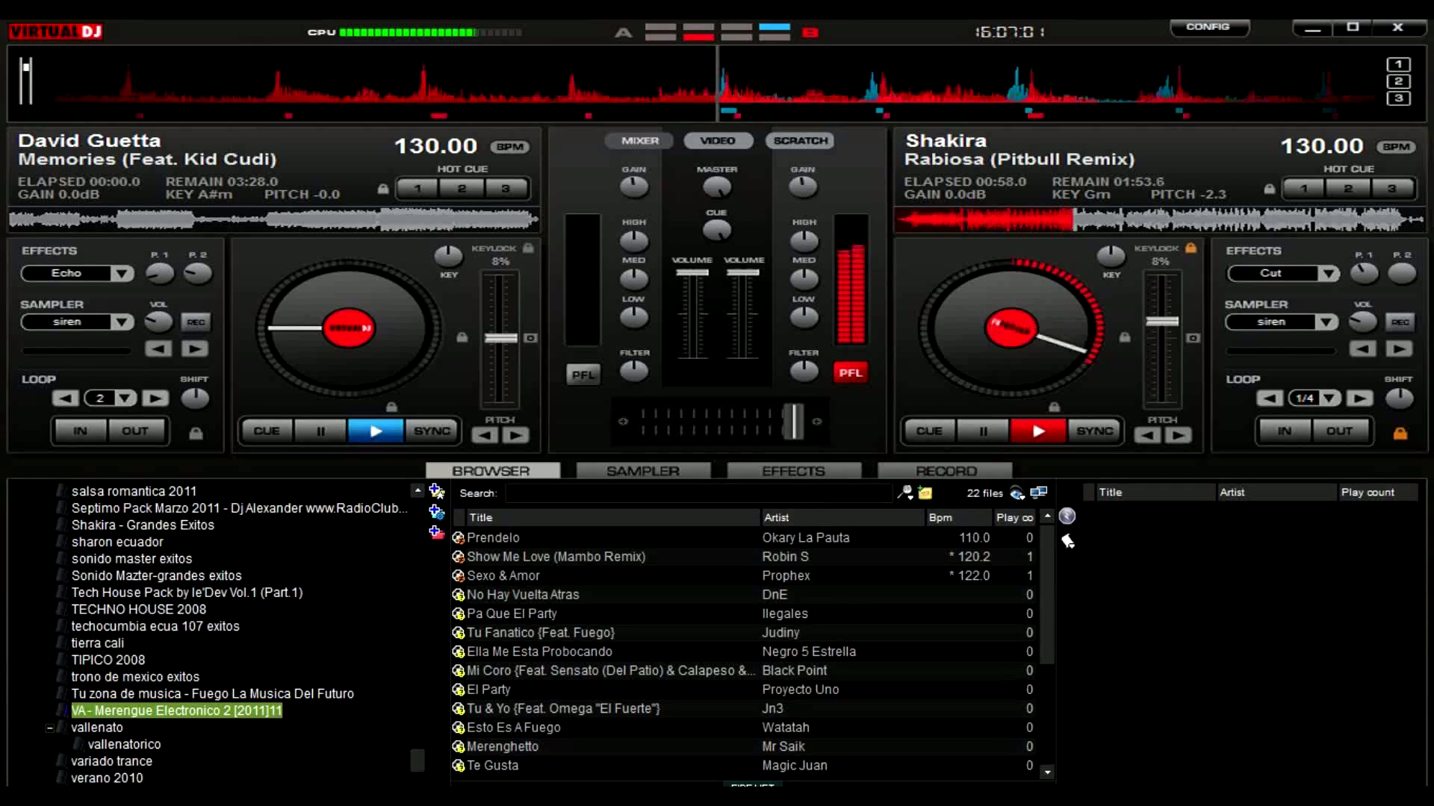
- Load "Ella Me Esta Probocando" on the left deck and start it in sync with the right deck, looping 4 beats
{"action": "double_click", "coordinate": [540, 652]}
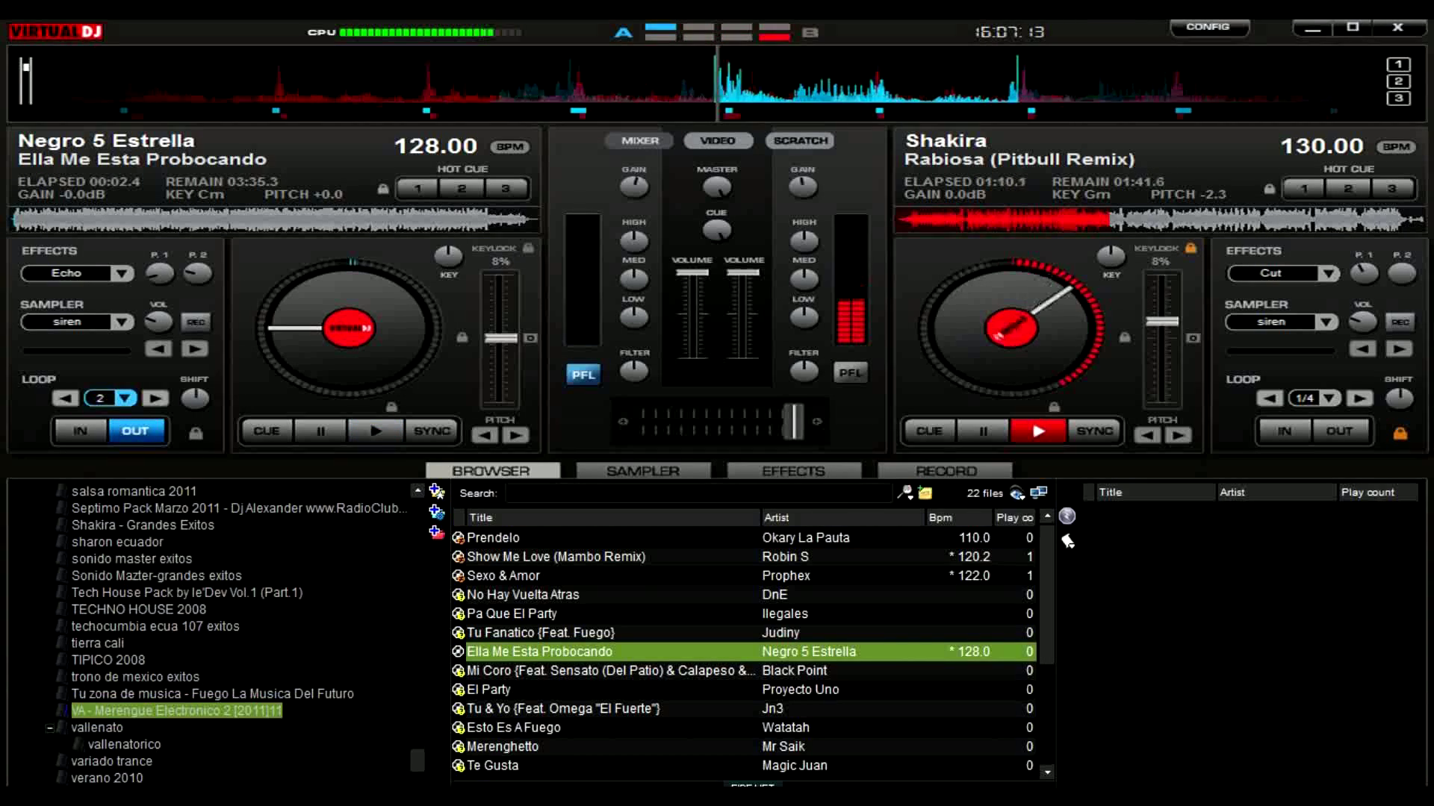
{"action": "key", "text": "space"}
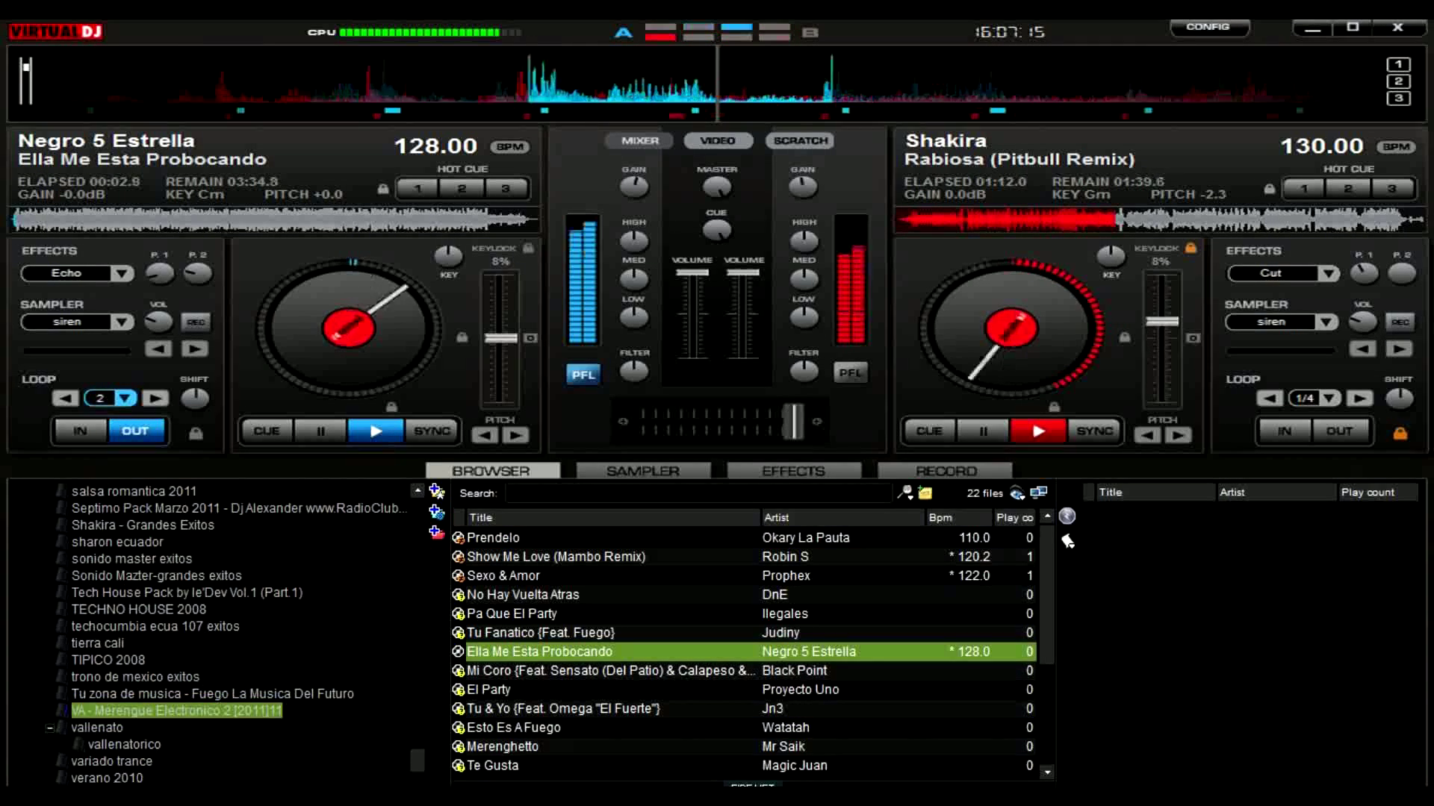
{"action": "left_click", "coordinate": [432, 432]}
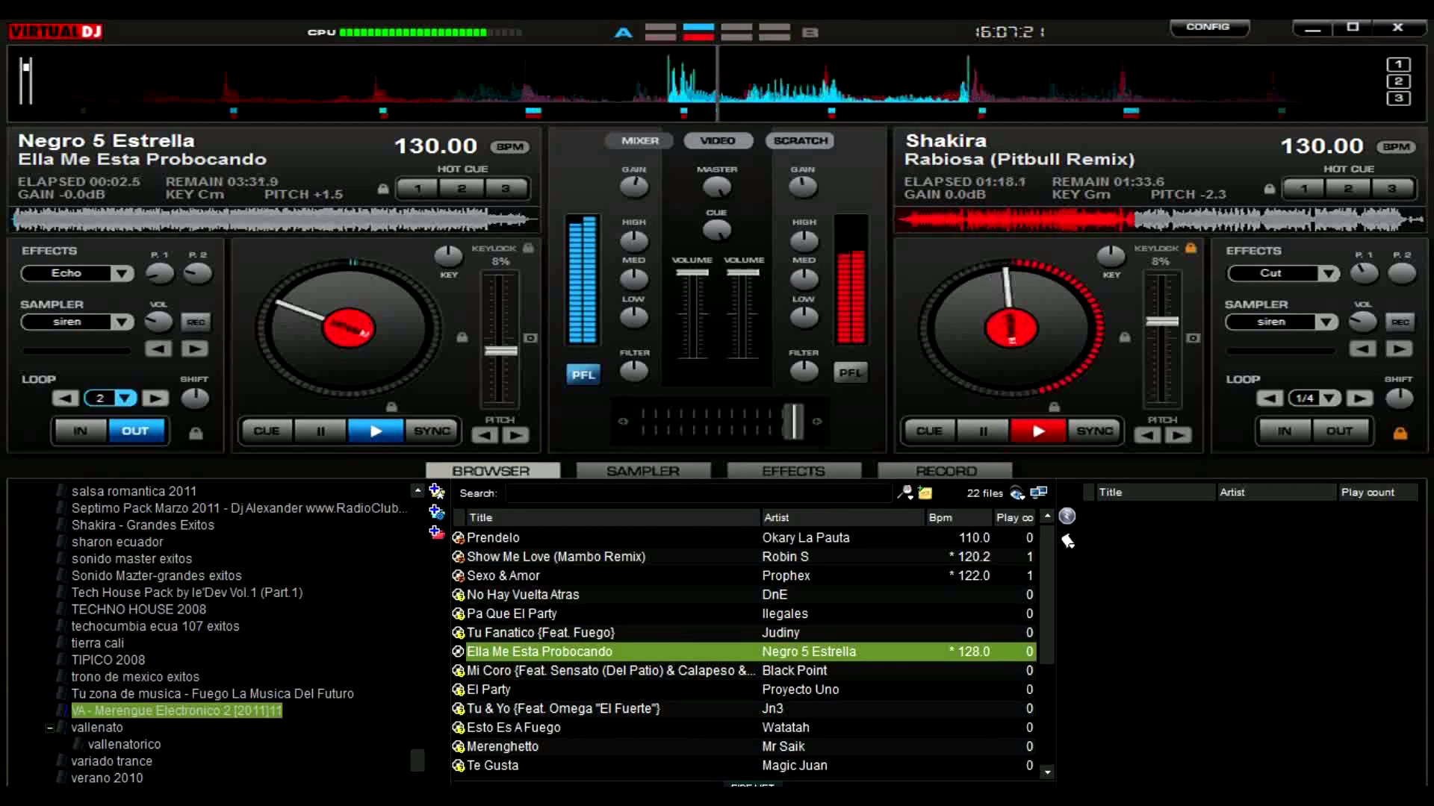
{"action": "left_click", "coordinate": [156, 398]}
{"action": "mouse_move", "coordinate": [793, 422]}
{"action": "left_mouse_down"}
{"action": "mouse_move", "coordinate": [746, 422]}
{"action": "mouse_move", "coordinate": [793, 422]}
{"action": "left_mouse_up"}
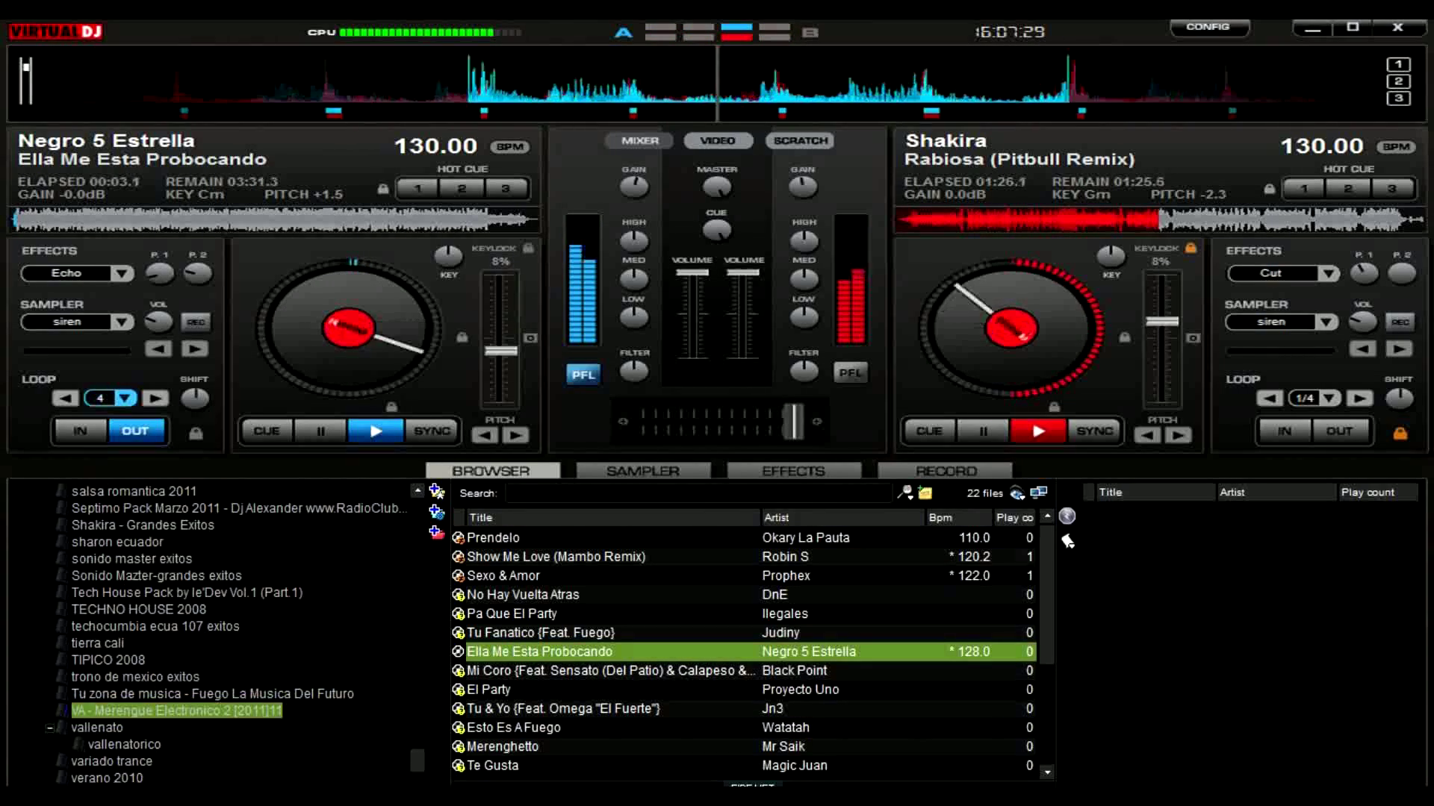
- Lower the right deck's volume slightly and move the crossfader partway towards the left deck
{"action": "left_click_drag", "start_coordinate": [743, 273], "coordinate": [742, 295]}
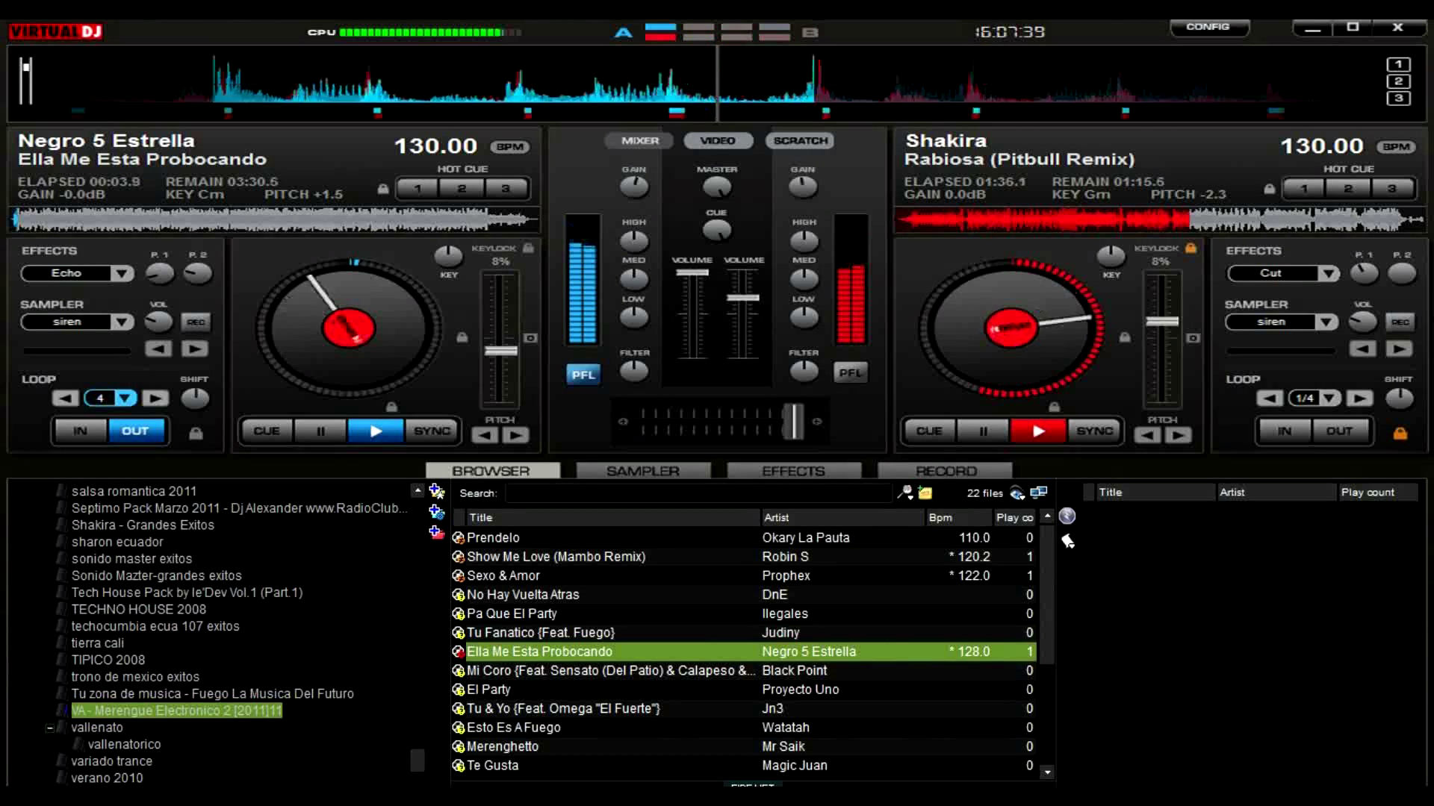
{"action": "mouse_move", "coordinate": [794, 424]}
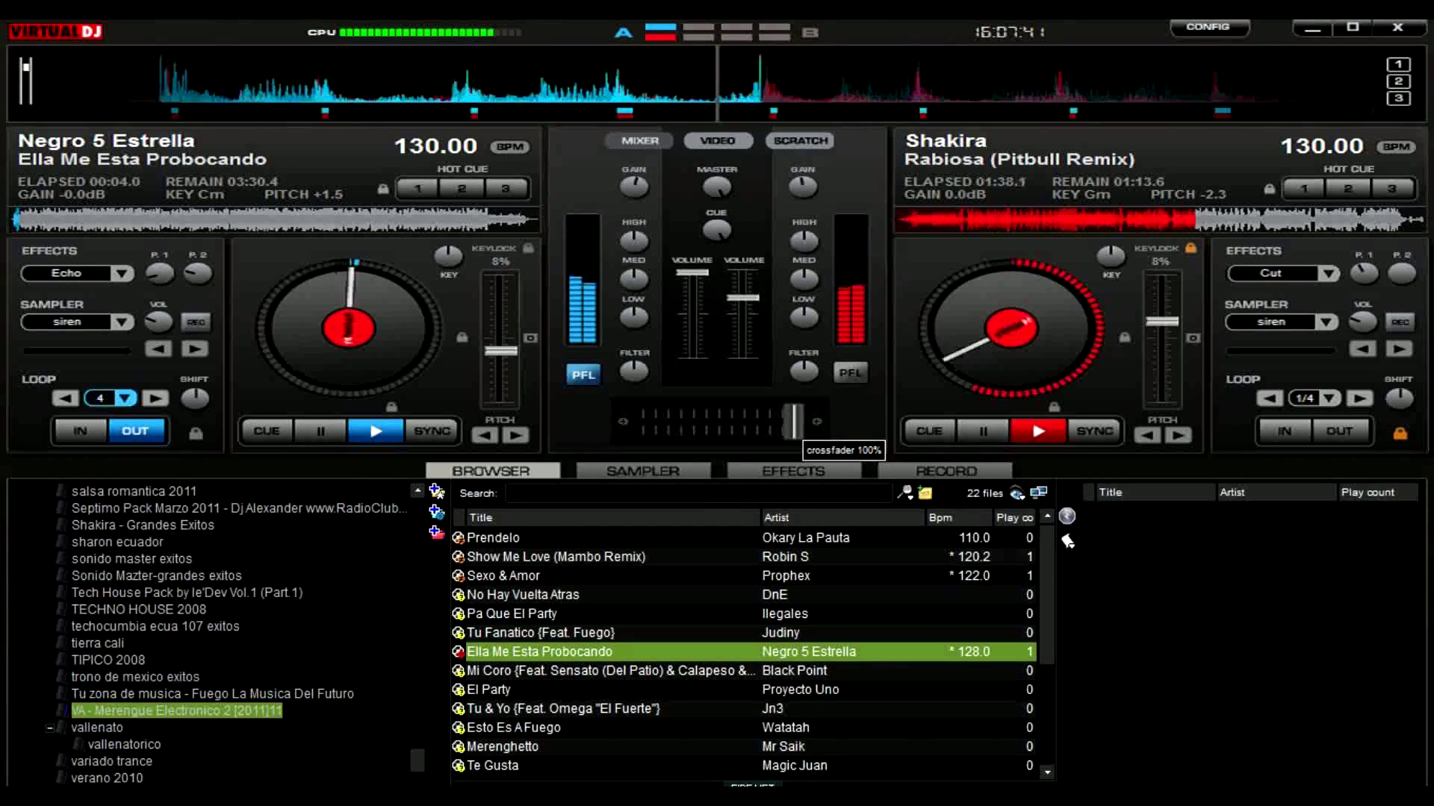
{"action": "left_click_drag", "start_coordinate": [794, 423], "coordinate": [752, 423]}
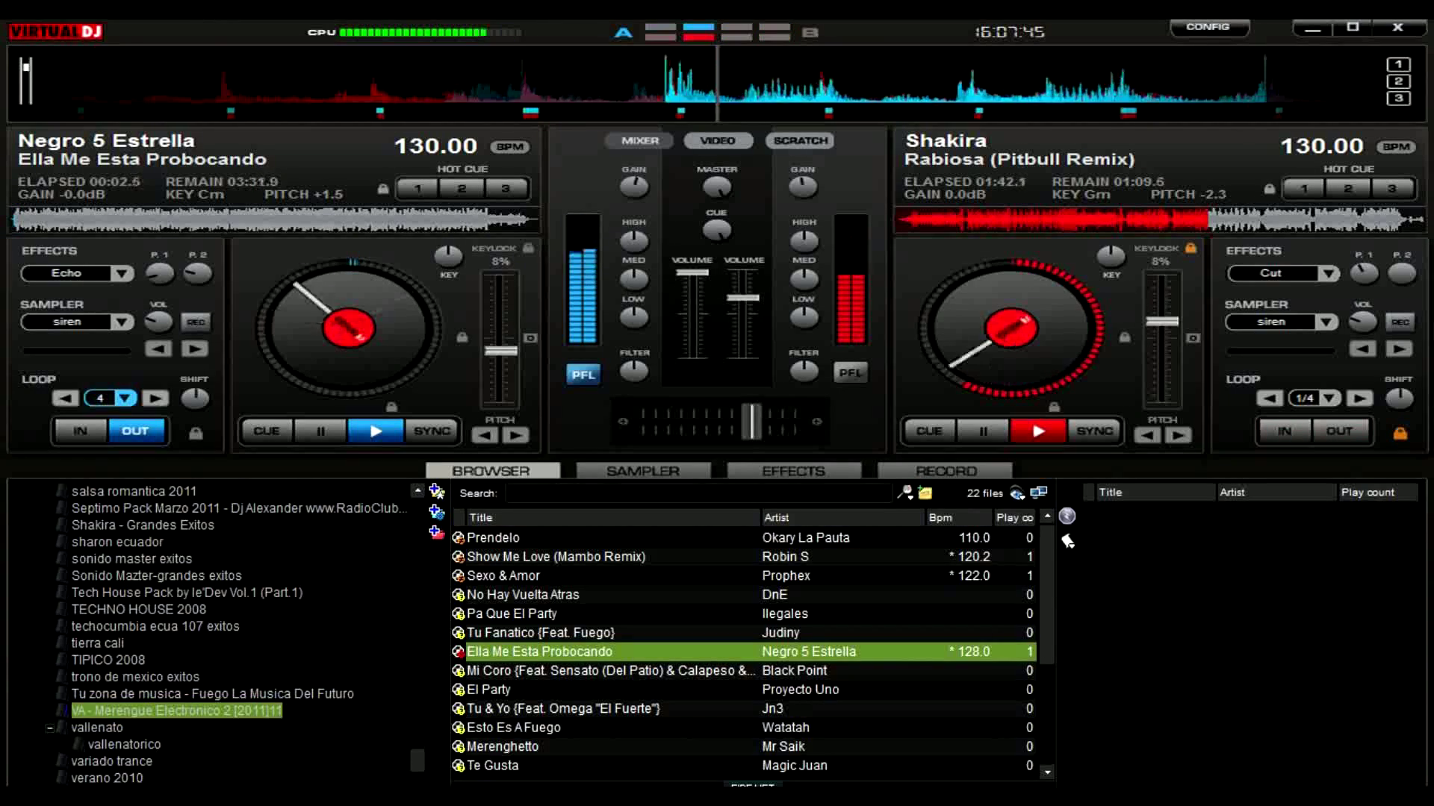
- Start a loop on the right deck's "Rabiosa (Pitbull Remix)" and set its length to 4 beats
{"action": "left_click", "coordinate": [1304, 399]}
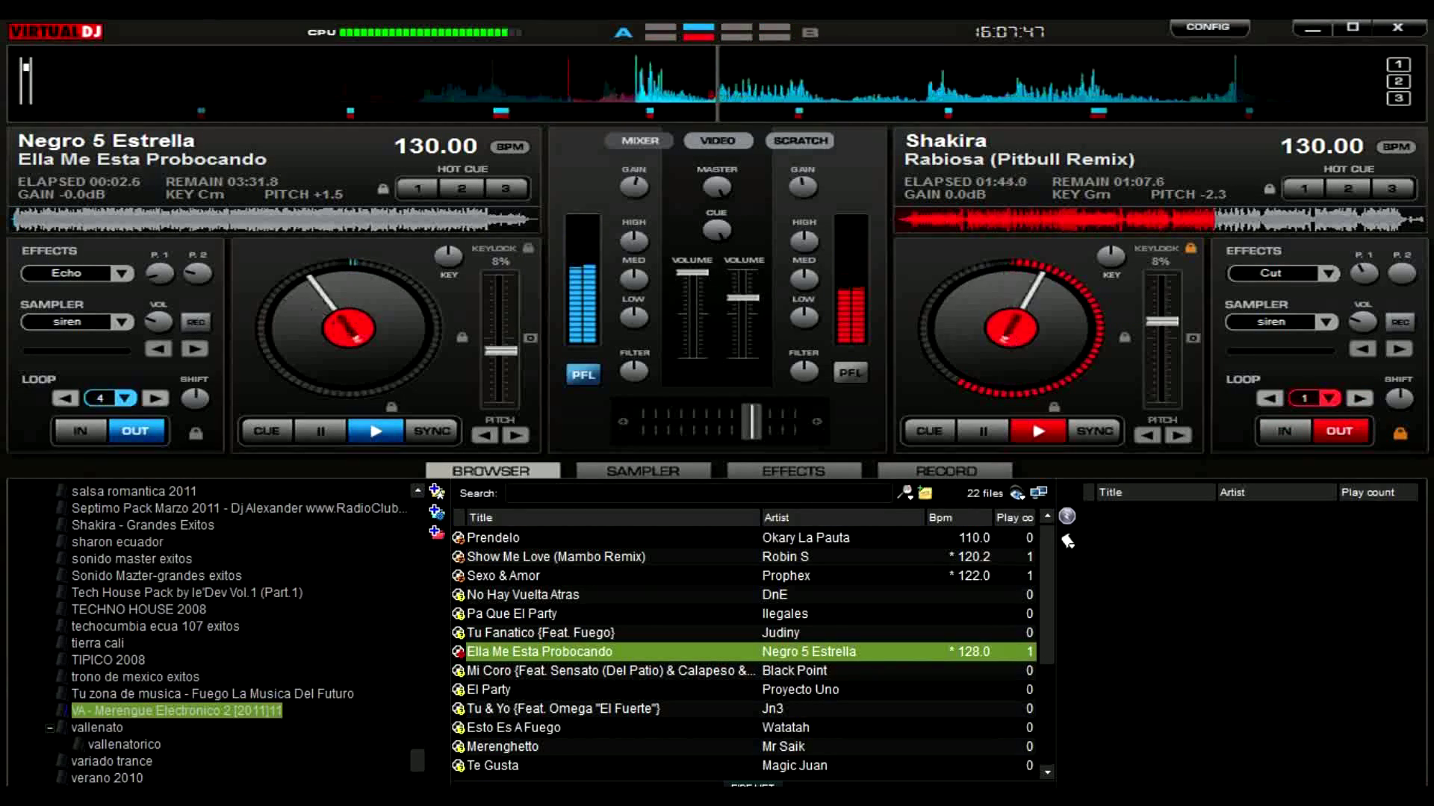
{"action": "left_click", "coordinate": [1359, 399]}
{"action": "left_click", "coordinate": [1359, 399]}
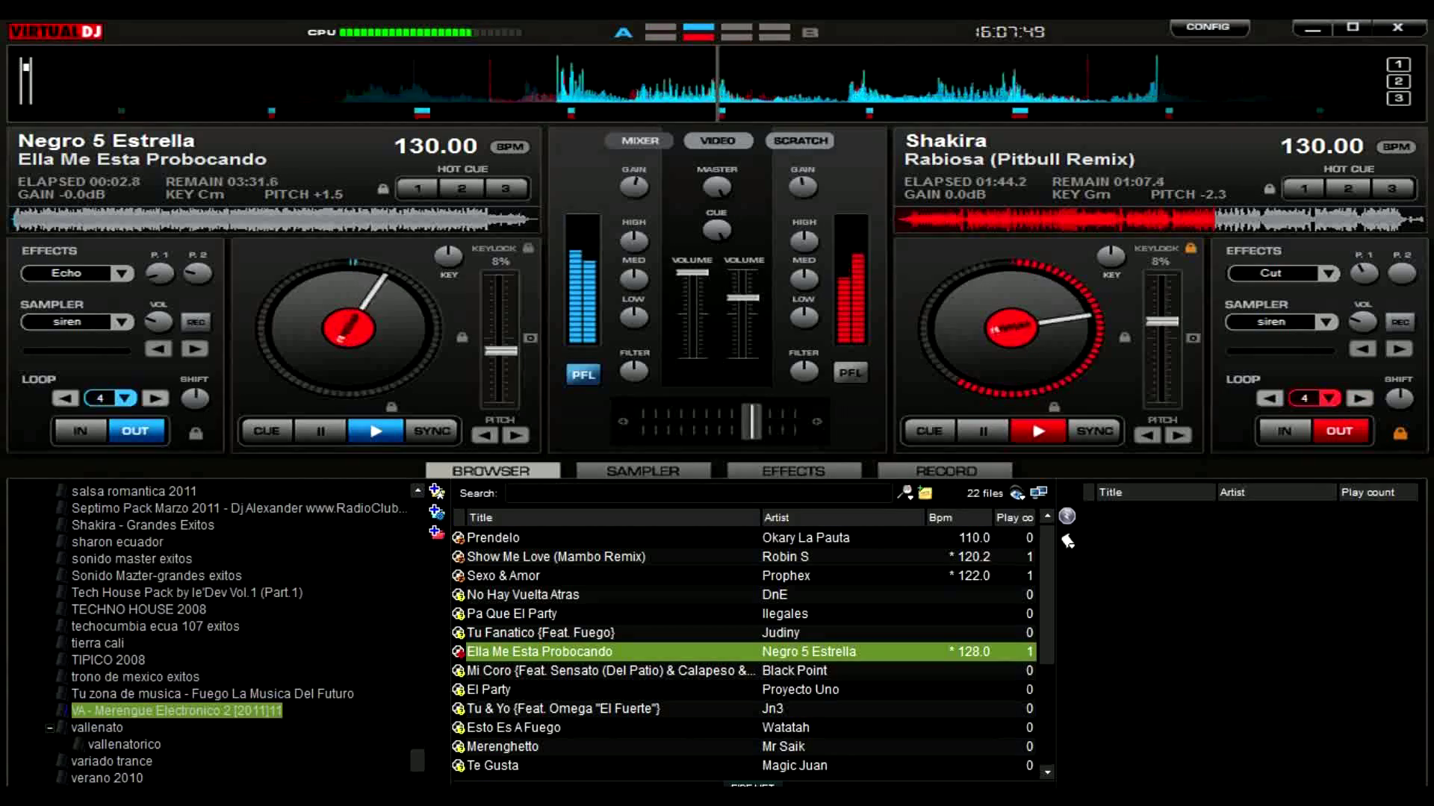
- Release the left deck's loop and fade to that deck, moving the crossfader past centre and lowering the right deck's volume to minimum
{"action": "left_click_drag", "start_coordinate": [752, 423], "coordinate": [730, 422]}
{"action": "left_click", "coordinate": [135, 431]}
{"action": "left_click_drag", "start_coordinate": [730, 423], "coordinate": [699, 423]}
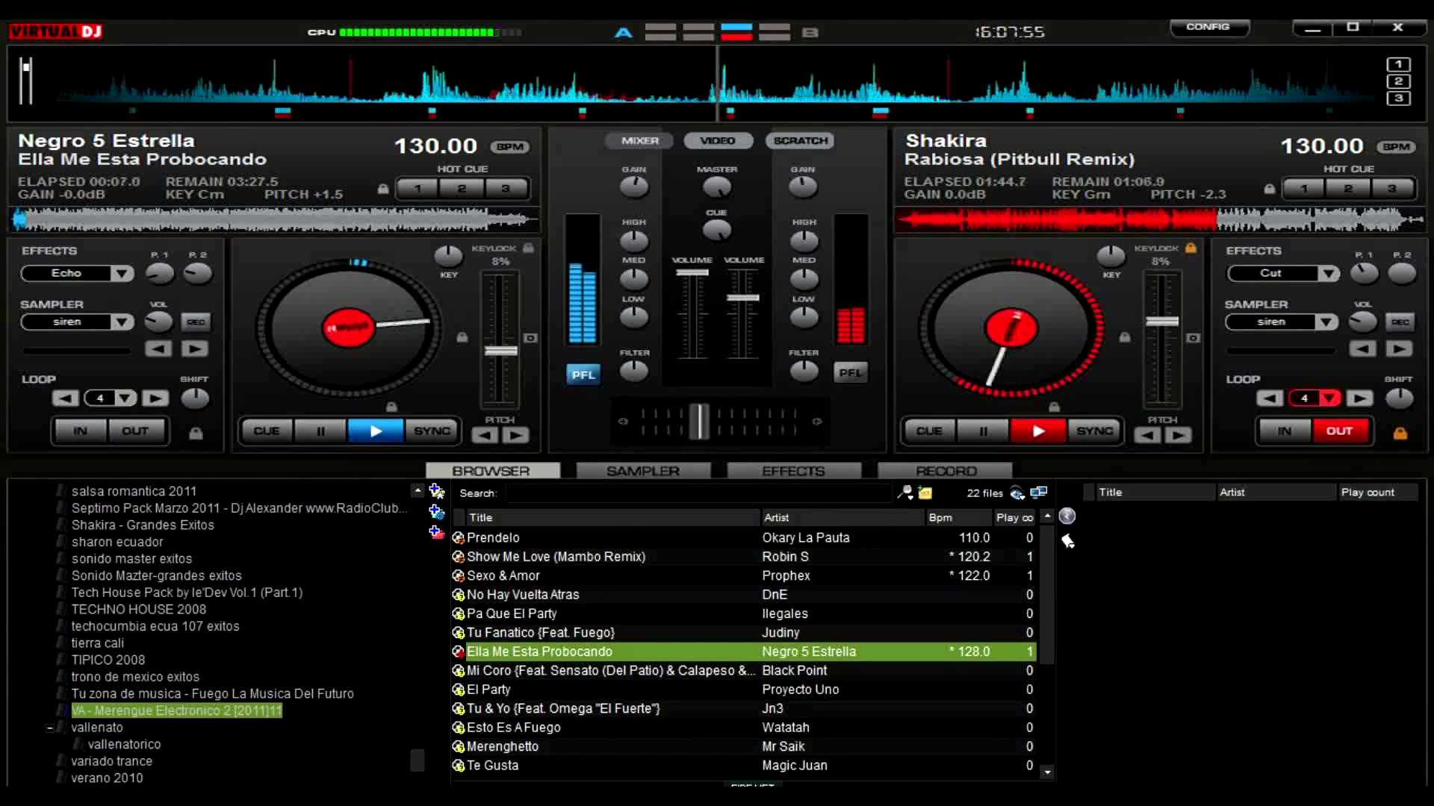
{"action": "left_click_drag", "start_coordinate": [743, 298], "coordinate": [743, 322]}
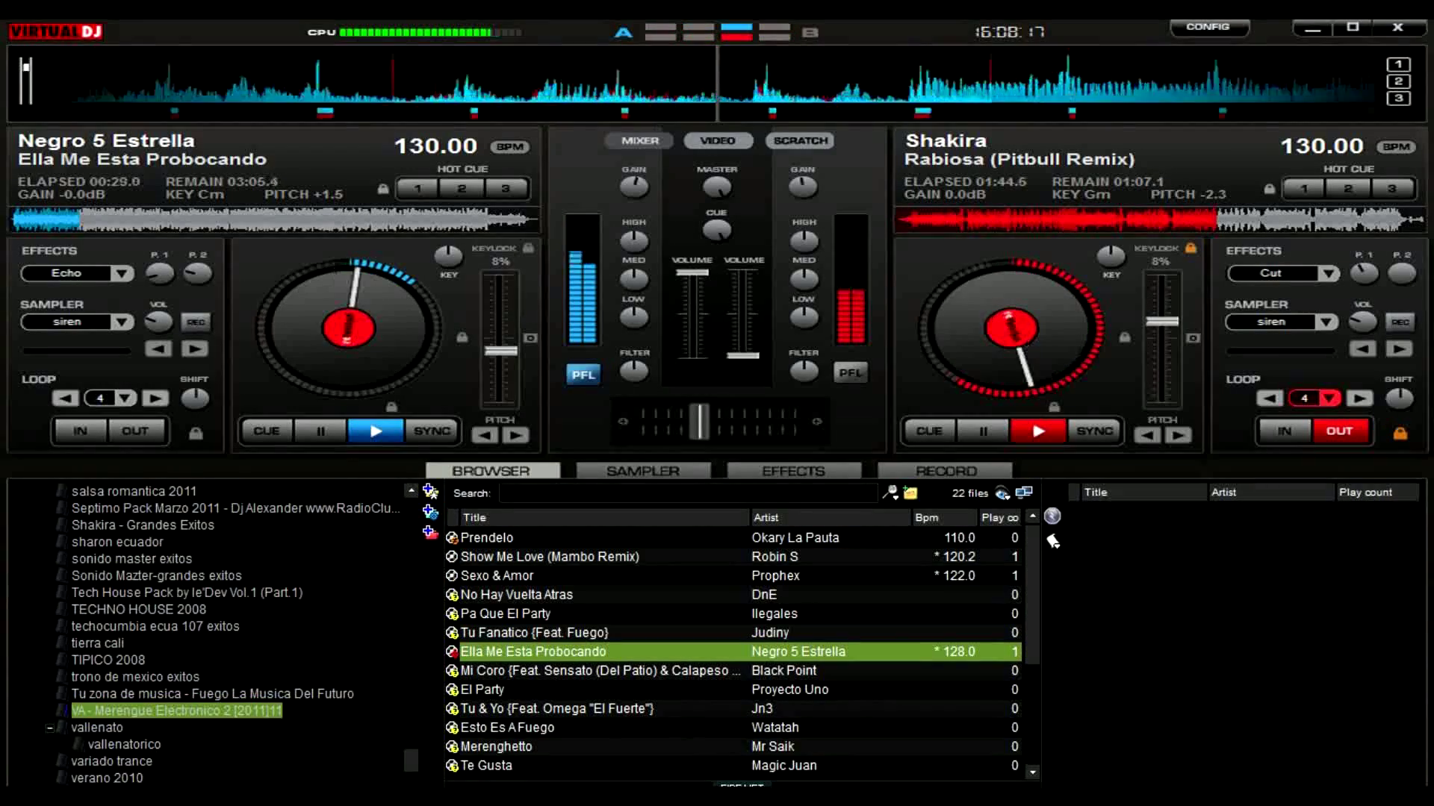
- Trigger the tenth sample in the sampler over the mix and lower that sample's volume
{"action": "scroll", "coordinate": [736, 649], "scroll_direction": "down", "scroll_amount": 1}
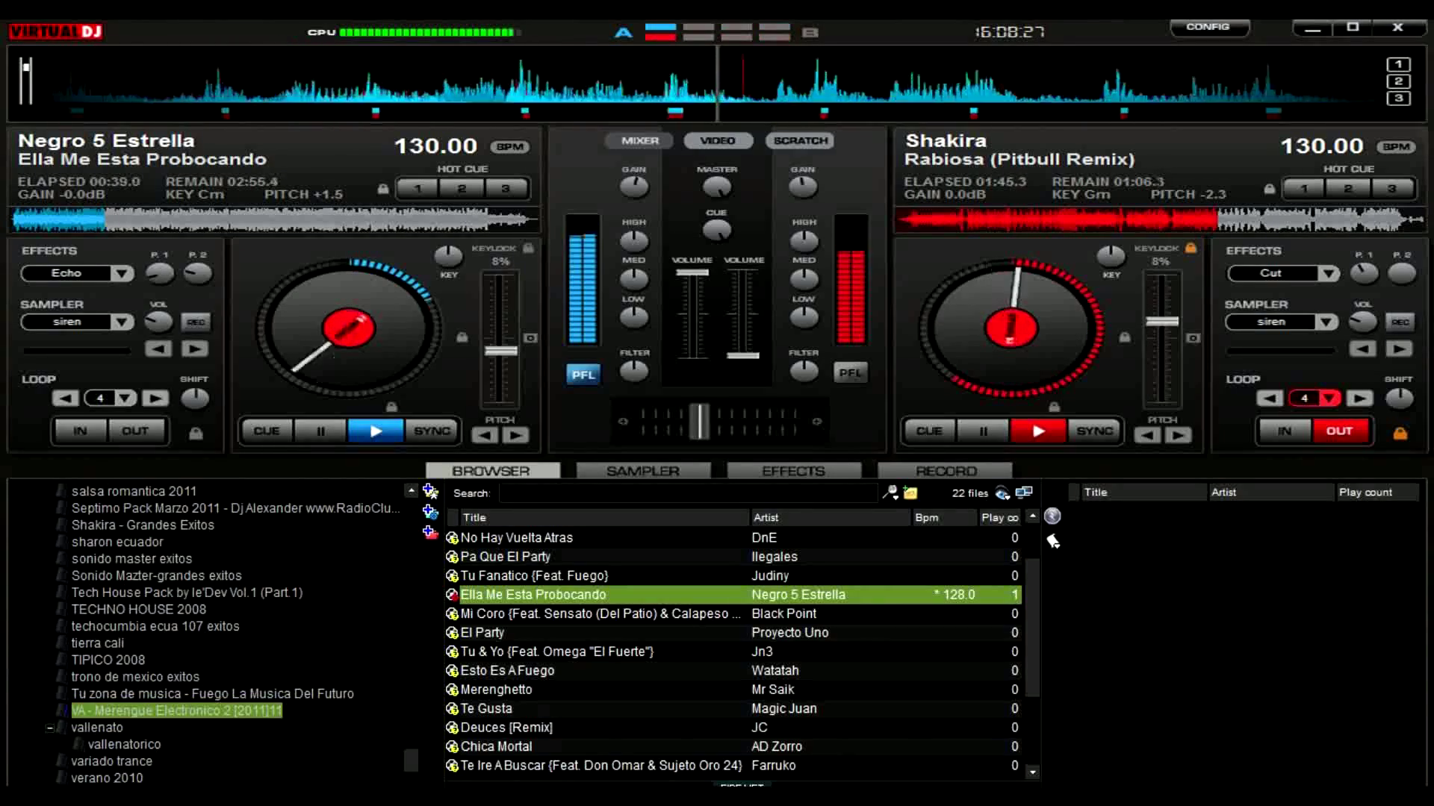
{"action": "left_click", "coordinate": [643, 471]}
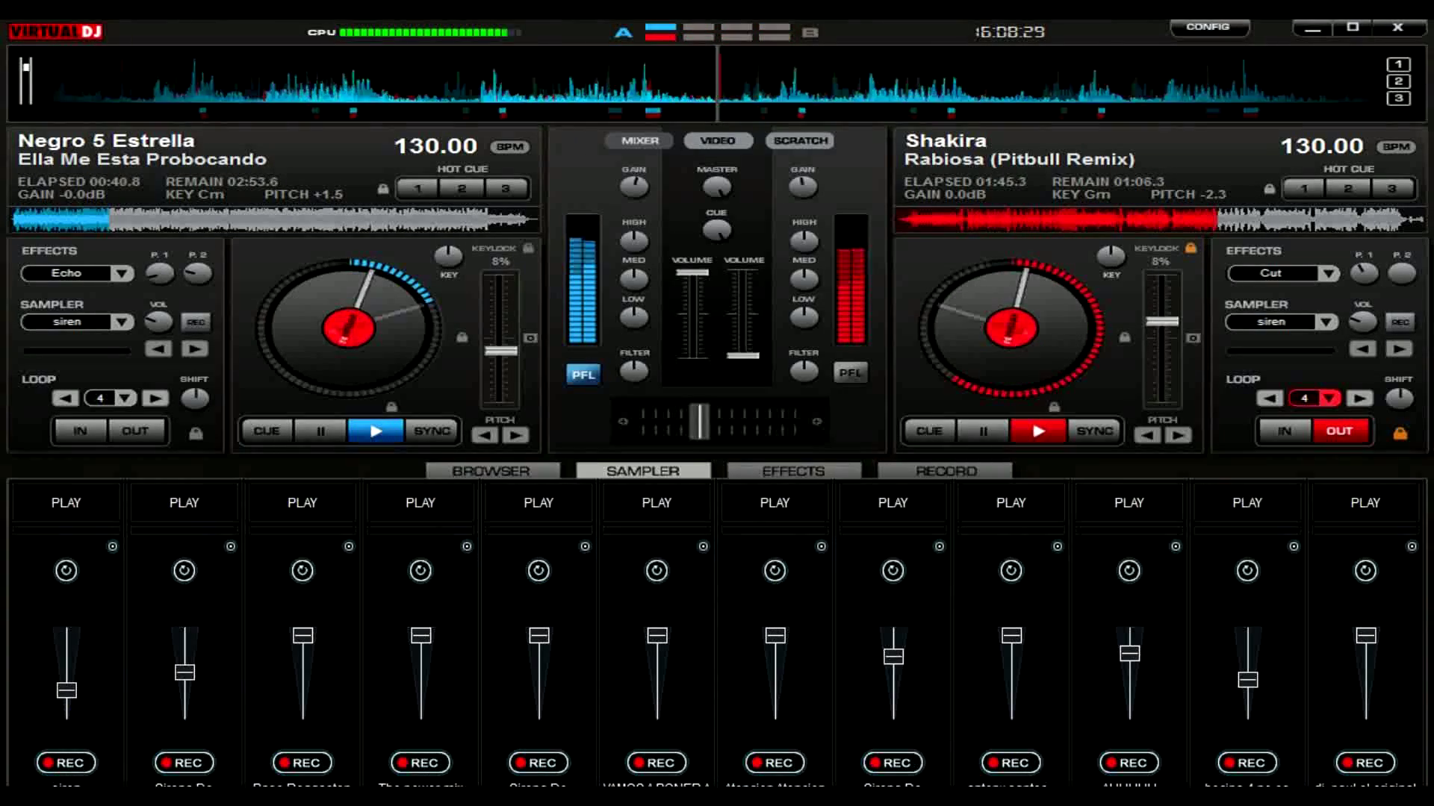
{"action": "left_click", "coordinate": [1129, 503]}
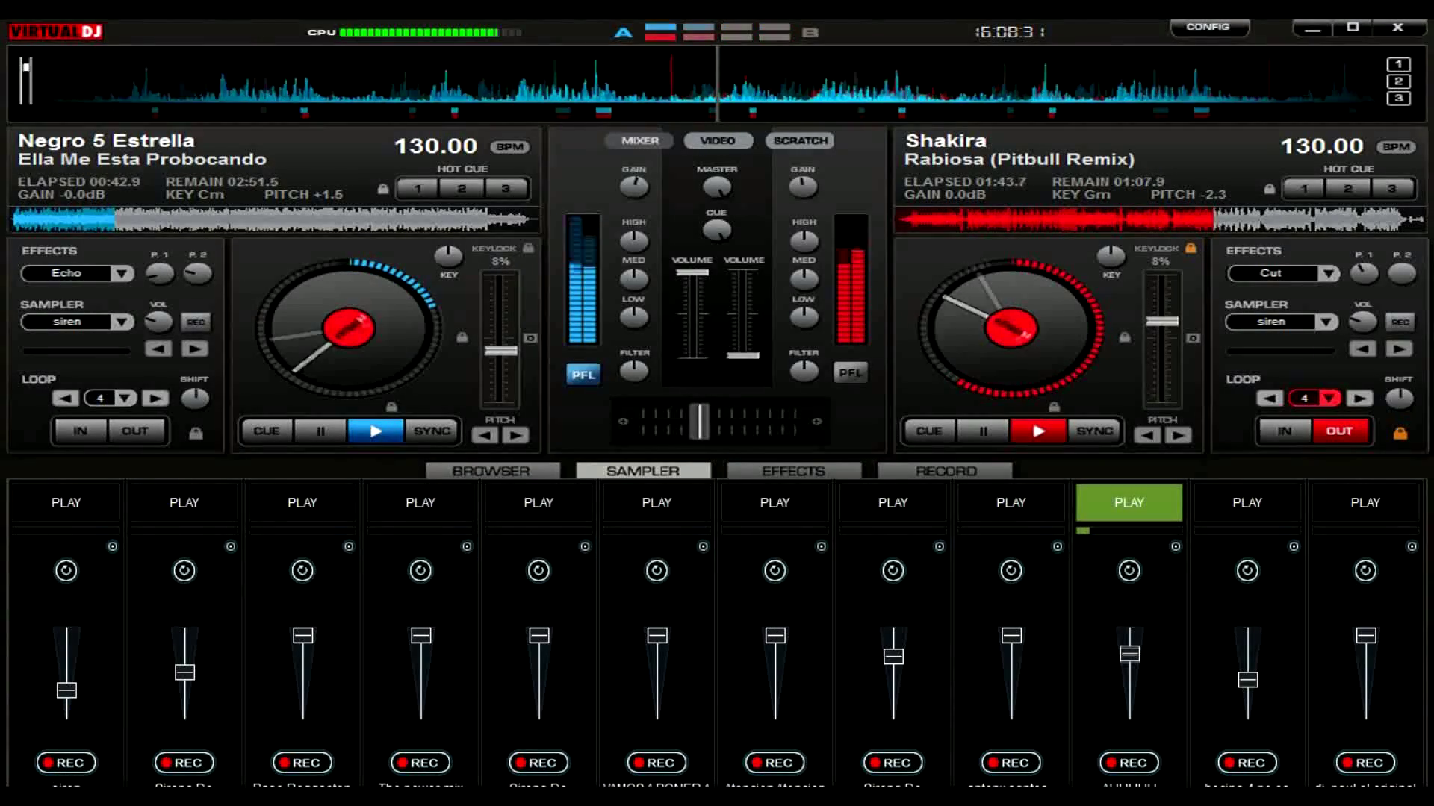
{"action": "left_click_drag", "start_coordinate": [1129, 654], "coordinate": [1129, 675]}
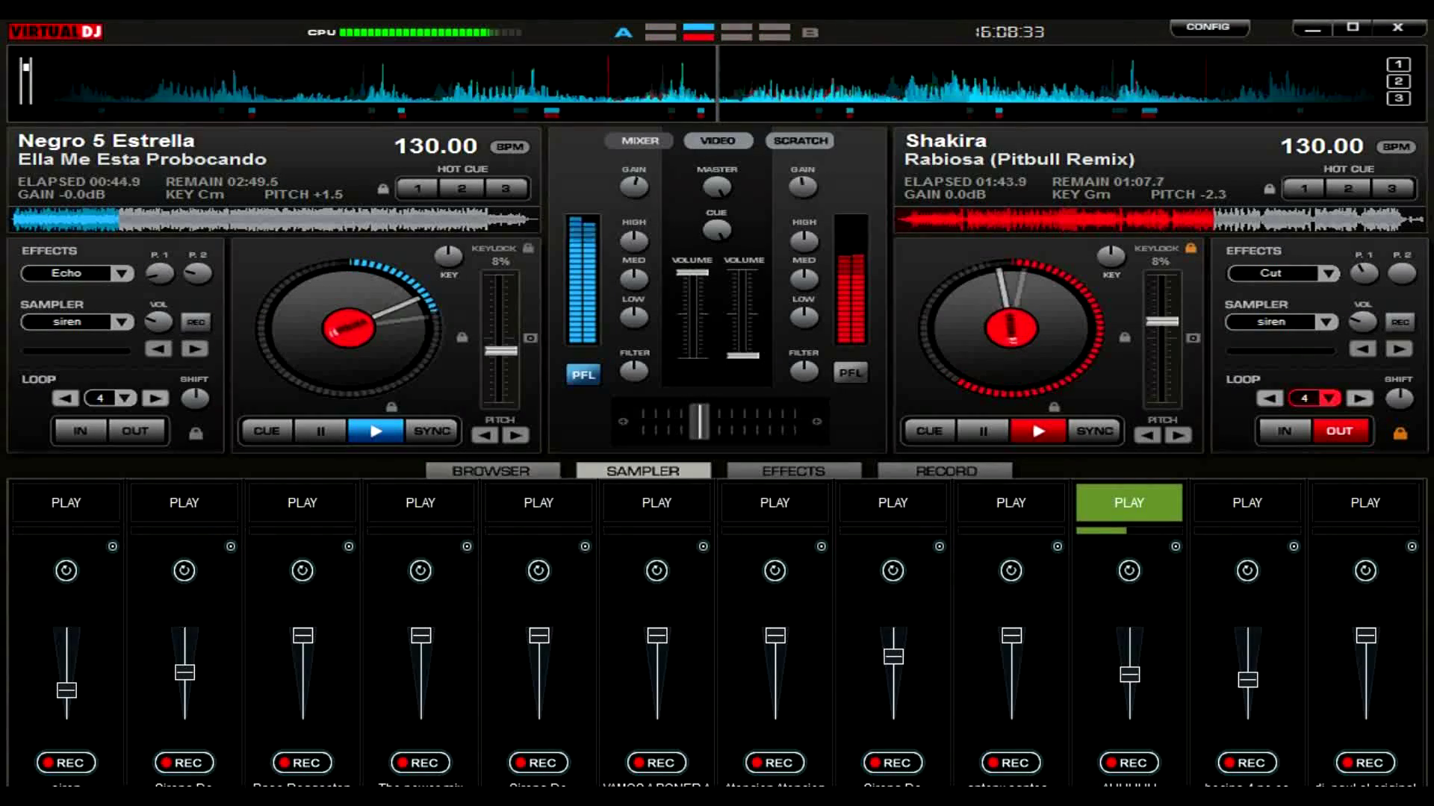
- Load "Sexo & Amor" by Prophex from the merengue folder on the right deck and sync it to the left deck's tempo
{"action": "left_click", "coordinate": [491, 471]}
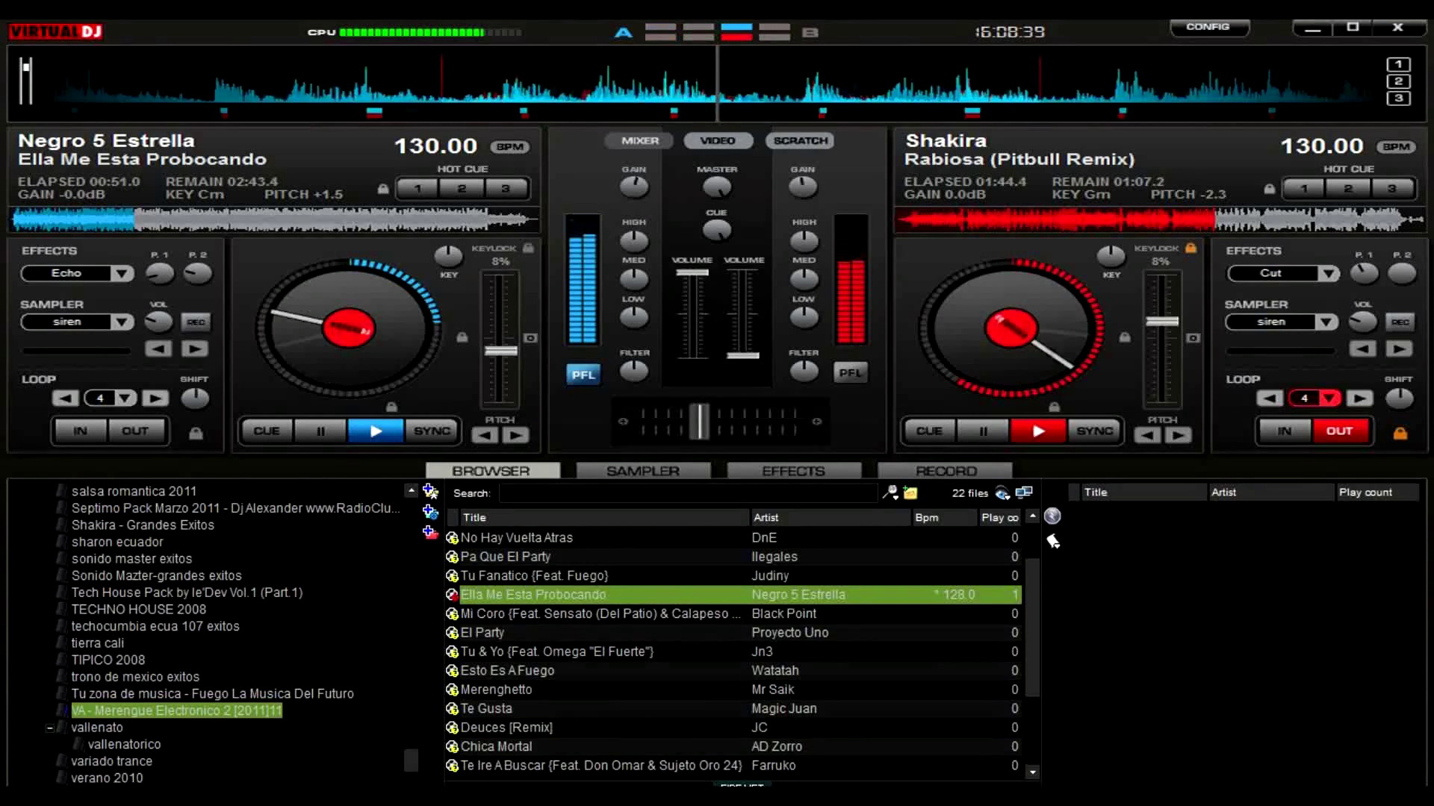
{"action": "scroll", "coordinate": [736, 649], "scroll_direction": "down", "scroll_amount": 2}
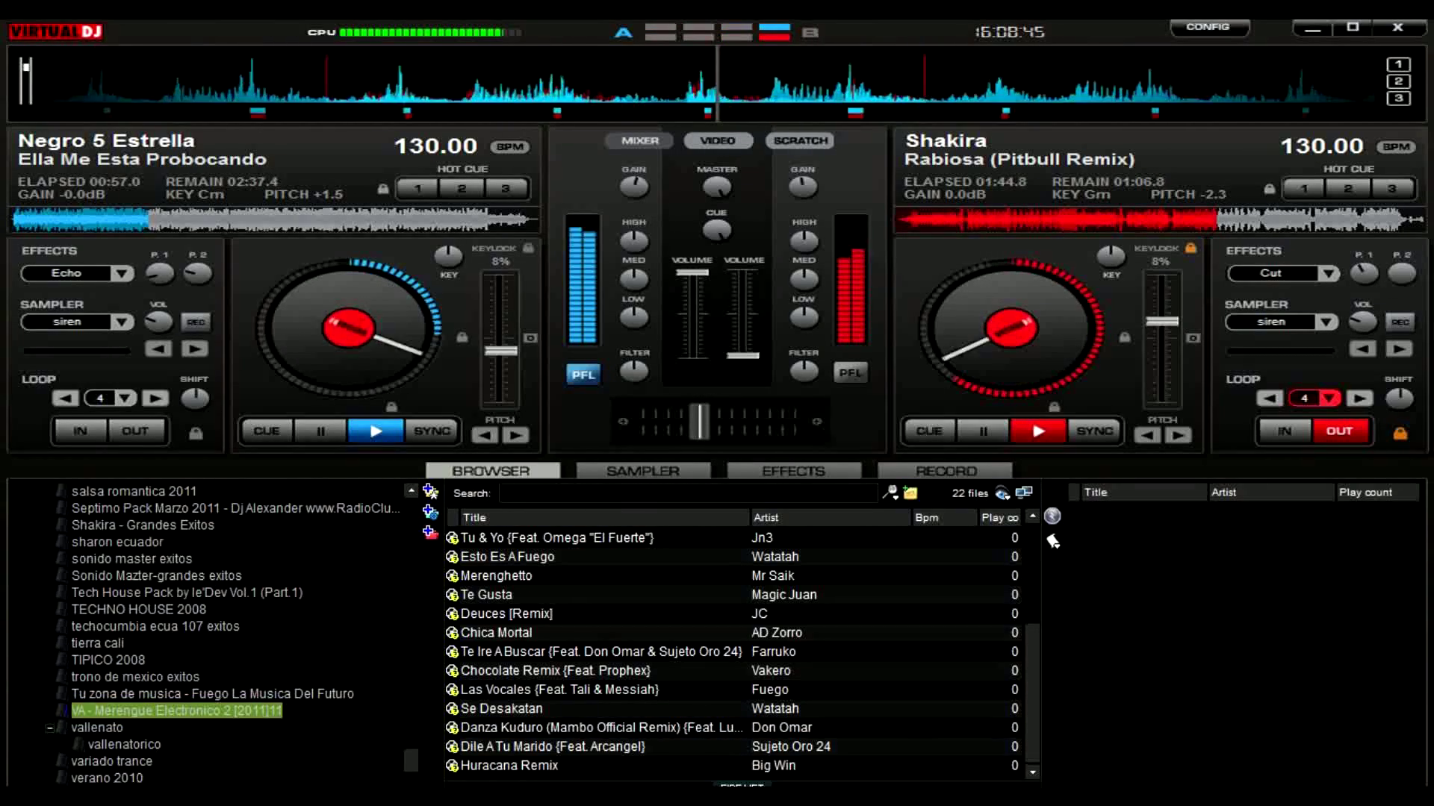
{"action": "scroll", "coordinate": [732, 652], "scroll_direction": "up", "scroll_amount": 6}
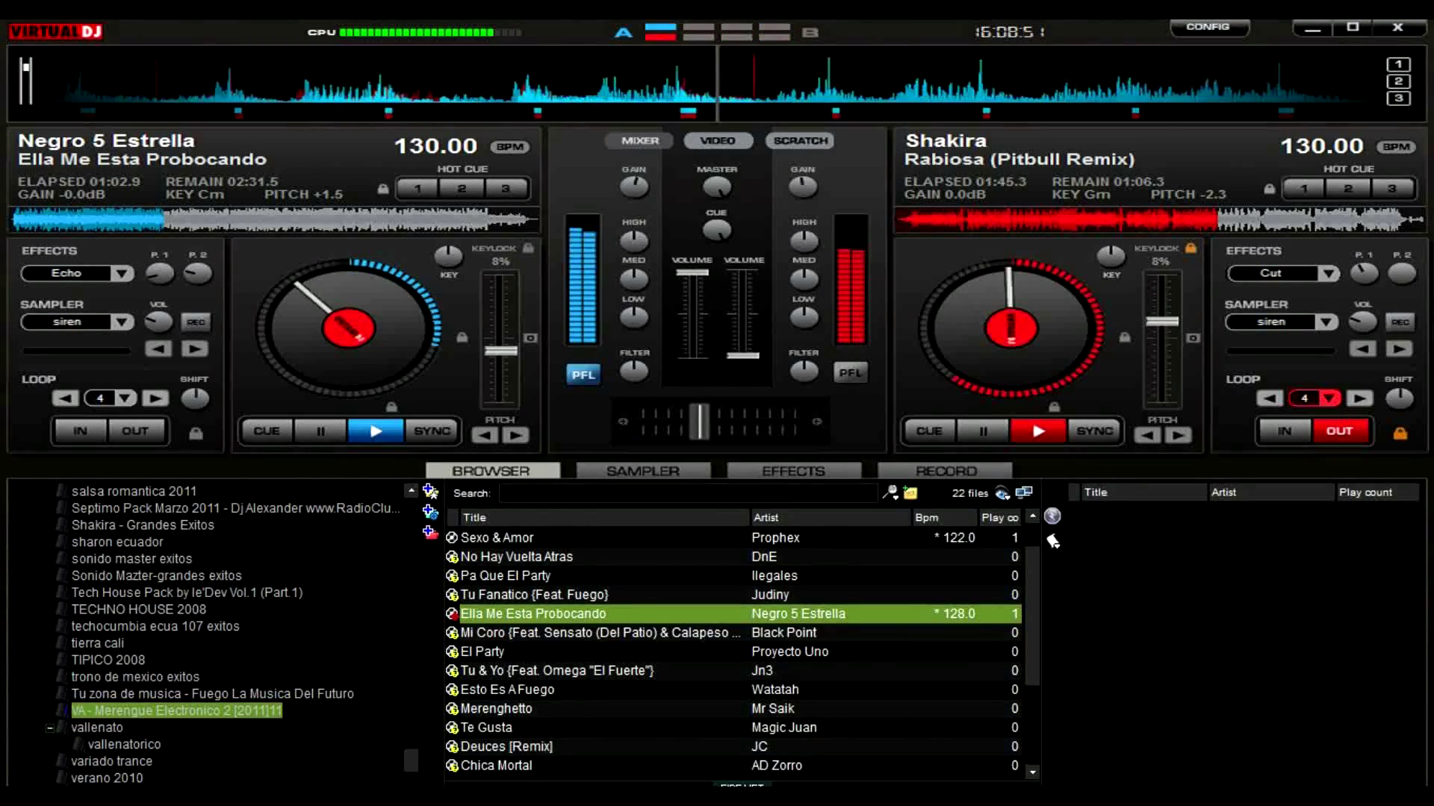
{"action": "left_click", "coordinate": [597, 538]}
{"action": "key", "text": "shift+Right"}
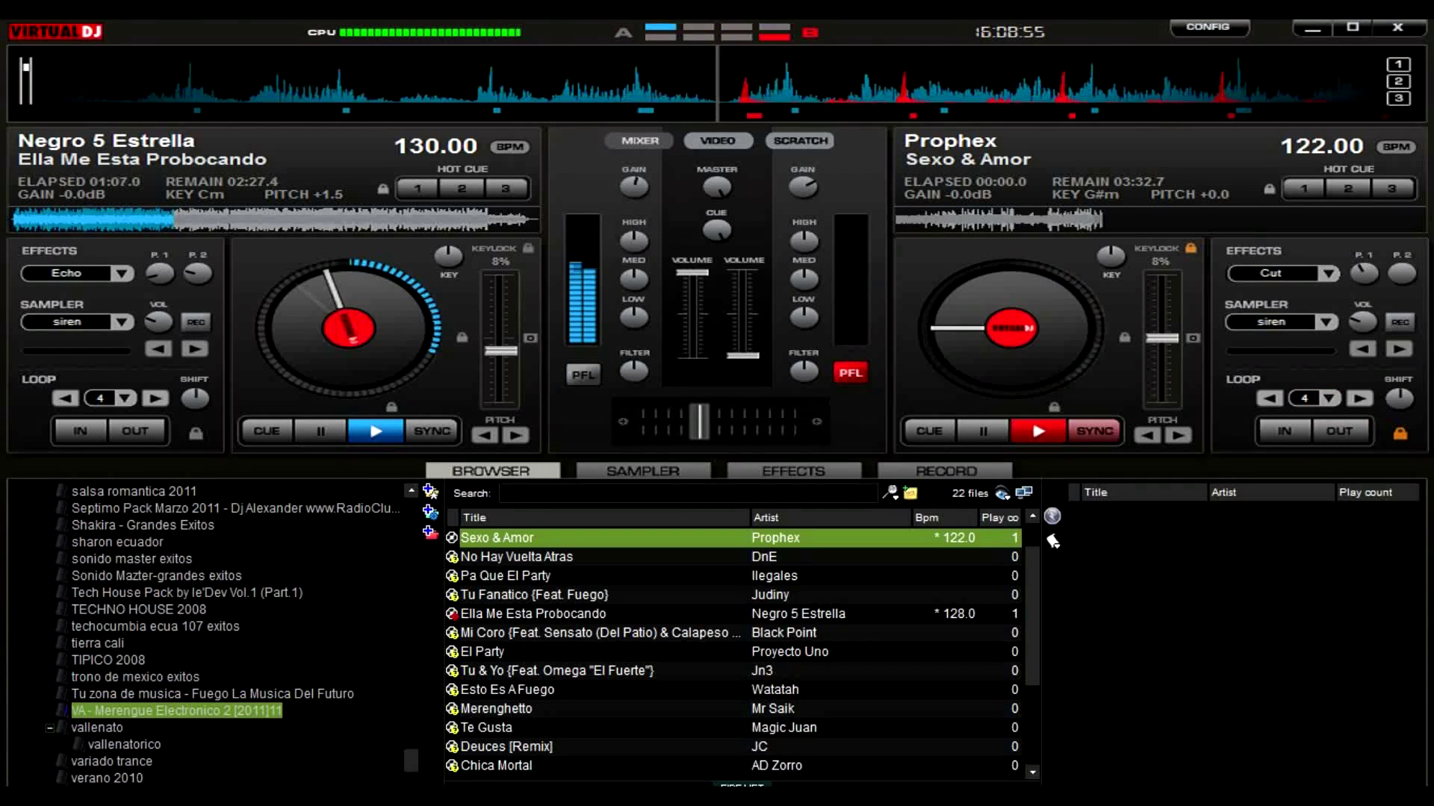
{"action": "left_click", "coordinate": [1094, 431]}
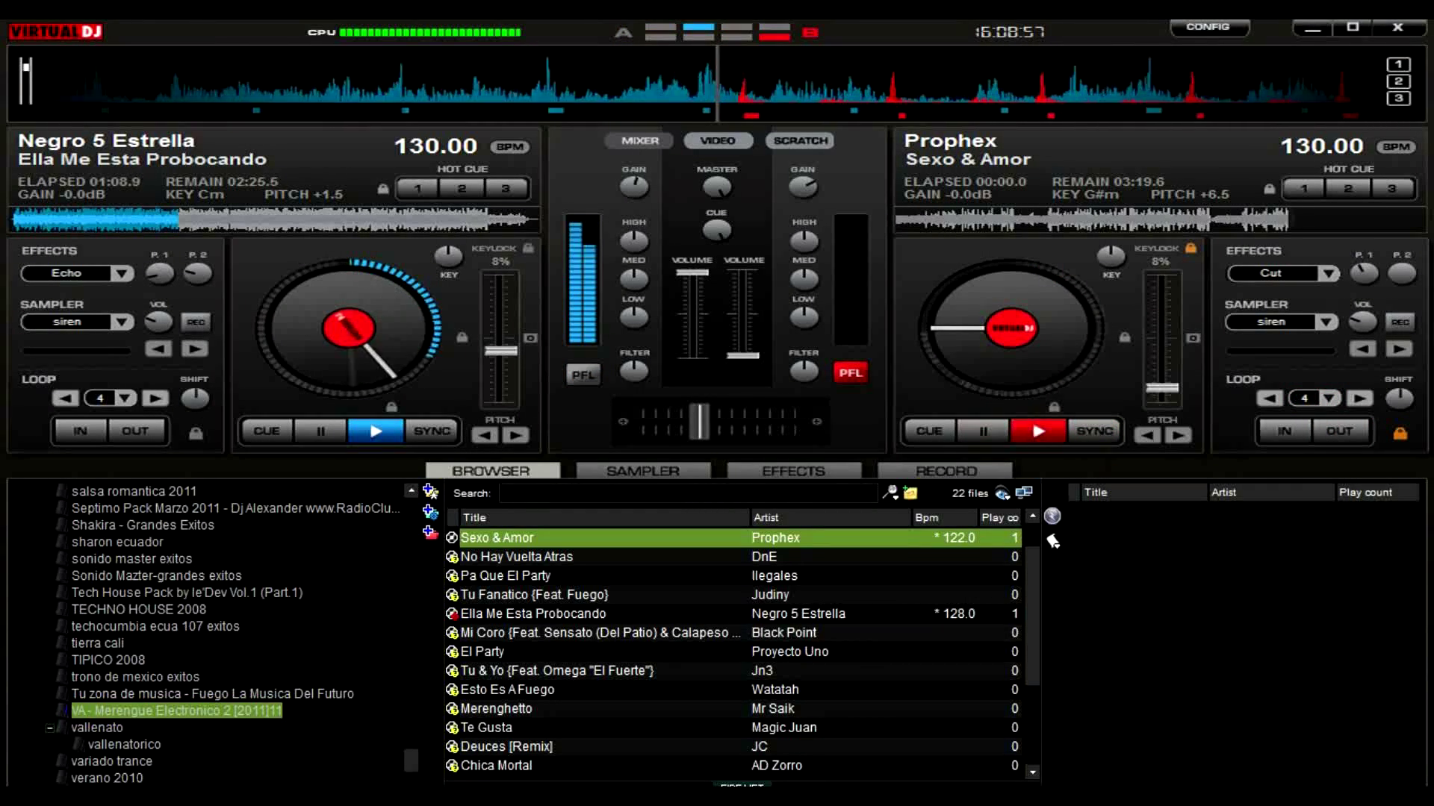
- With the crossfader fully on the left deck, start "Sexo & Amor" on the right deck and jump ahead to about 0:23
{"action": "left_click_drag", "start_coordinate": [699, 422], "coordinate": [643, 421]}
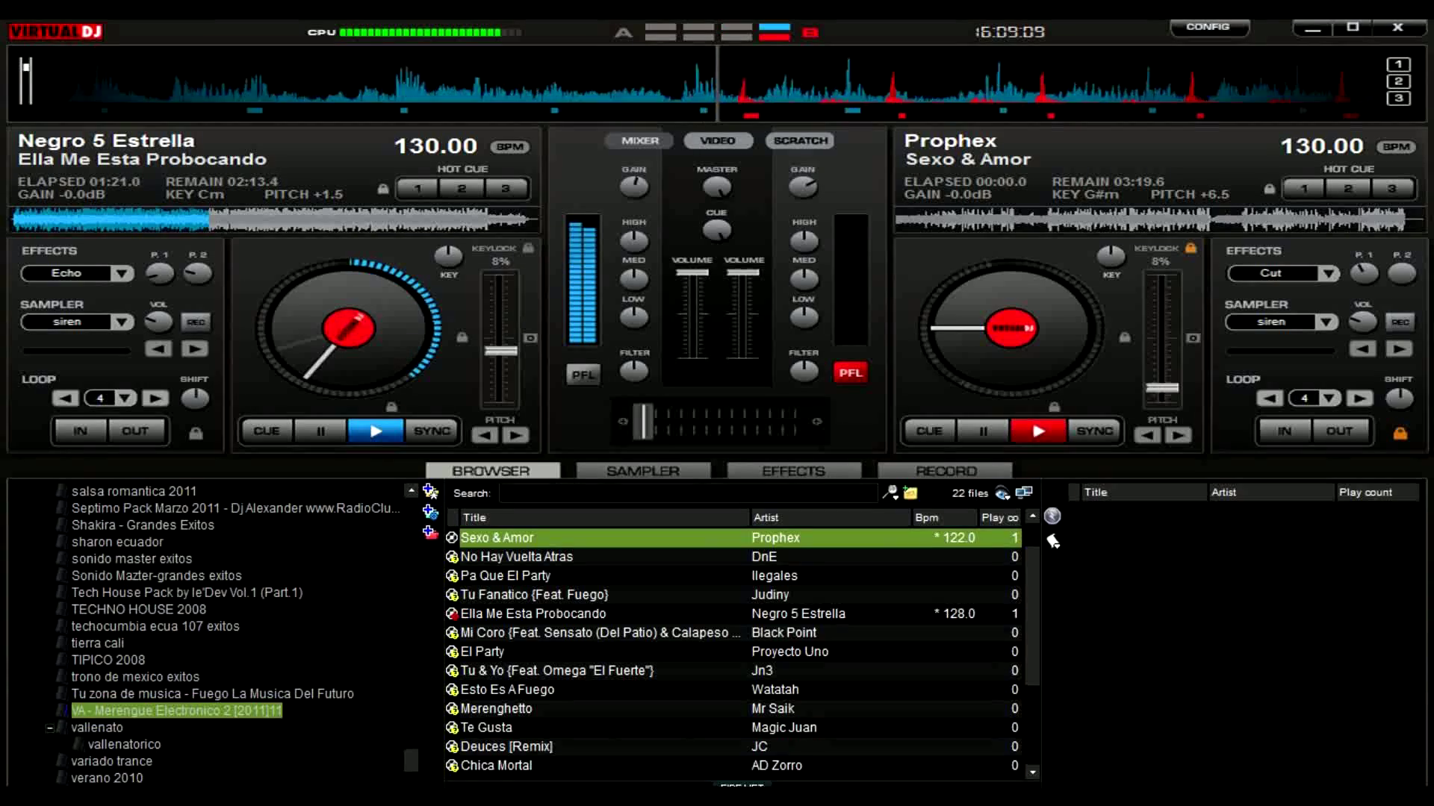
{"action": "key", "text": "space"}
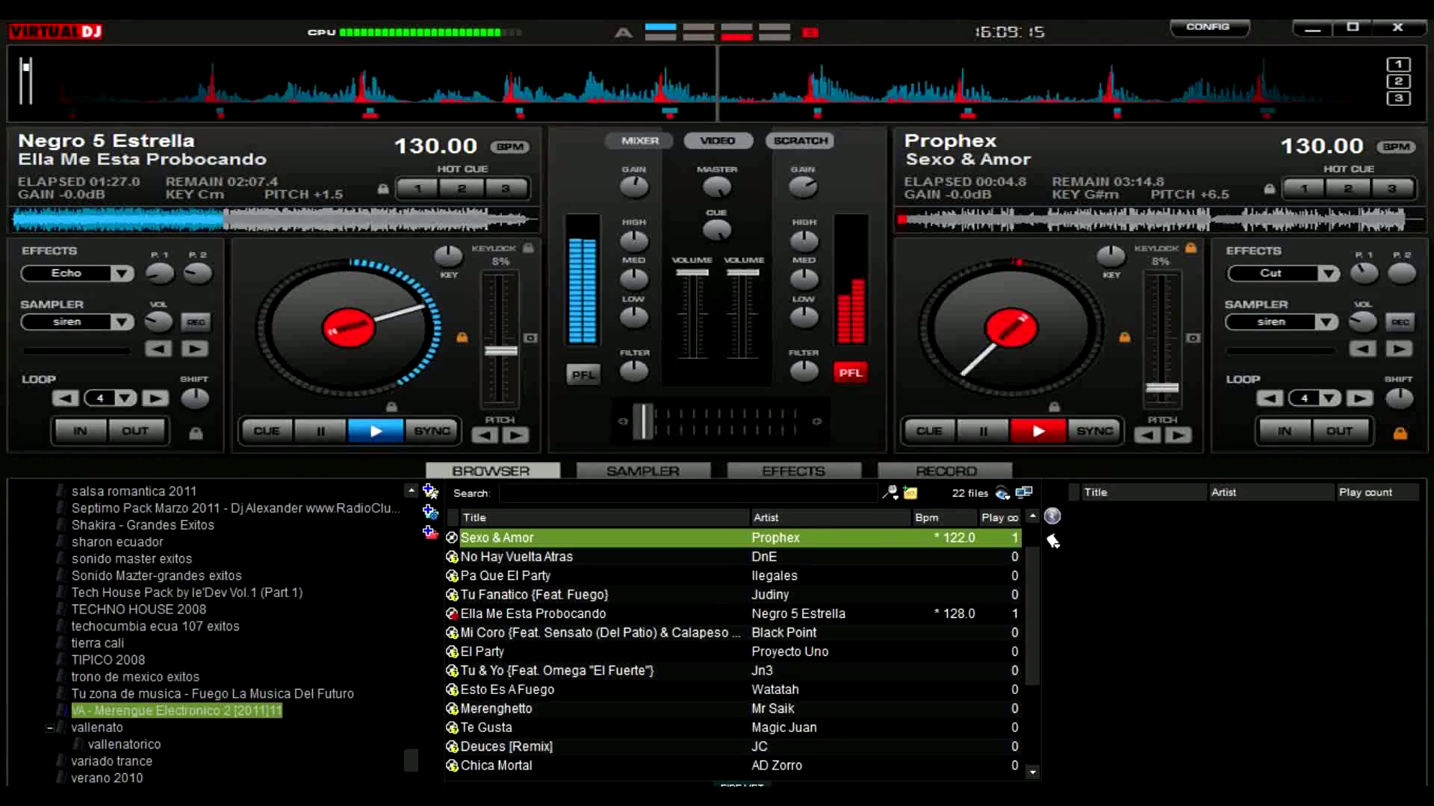
{"action": "left_click", "coordinate": [953, 219]}
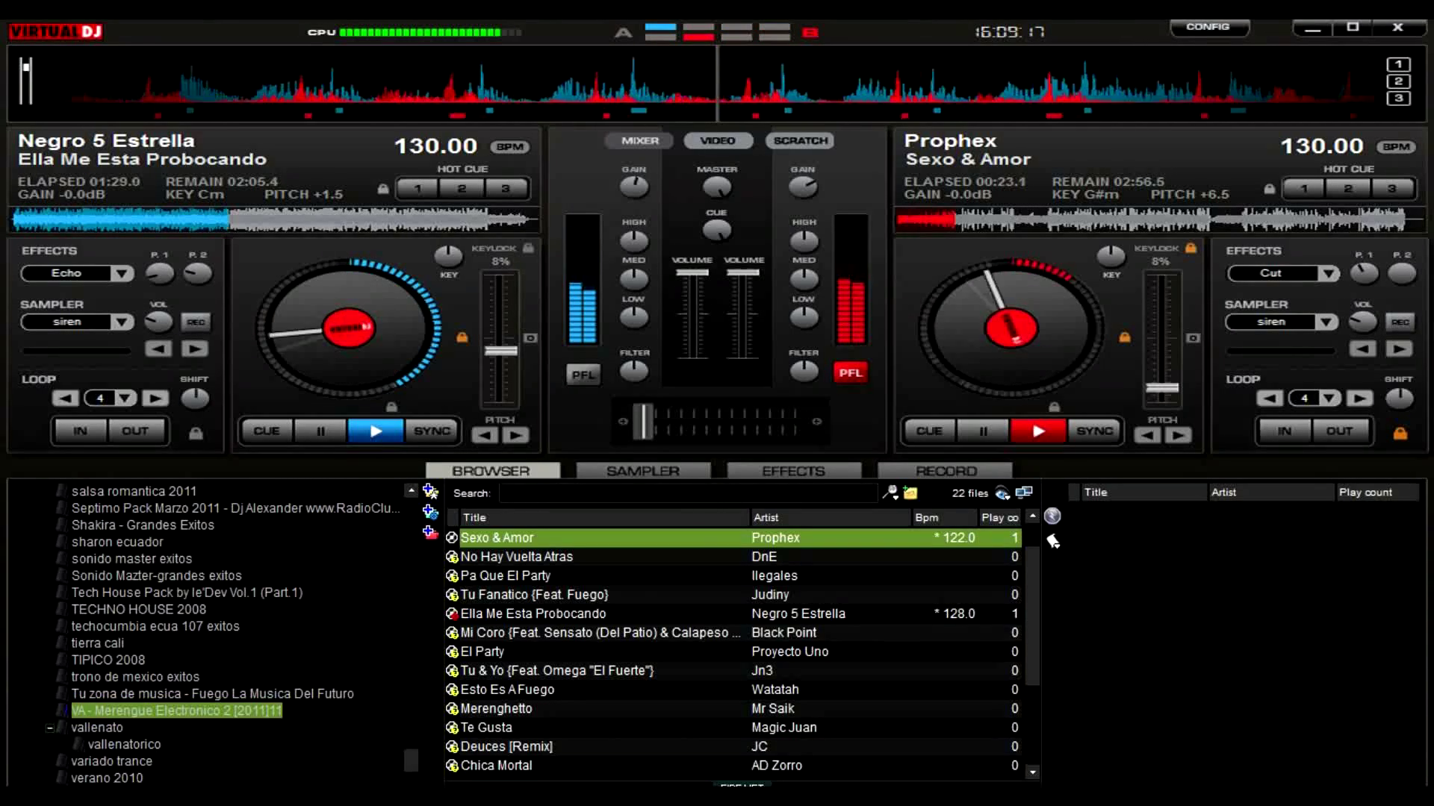
- Loop "Sexo & Amor" over 2 beats on the right deck and sync it to the left deck
{"action": "left_click", "coordinate": [1340, 431]}
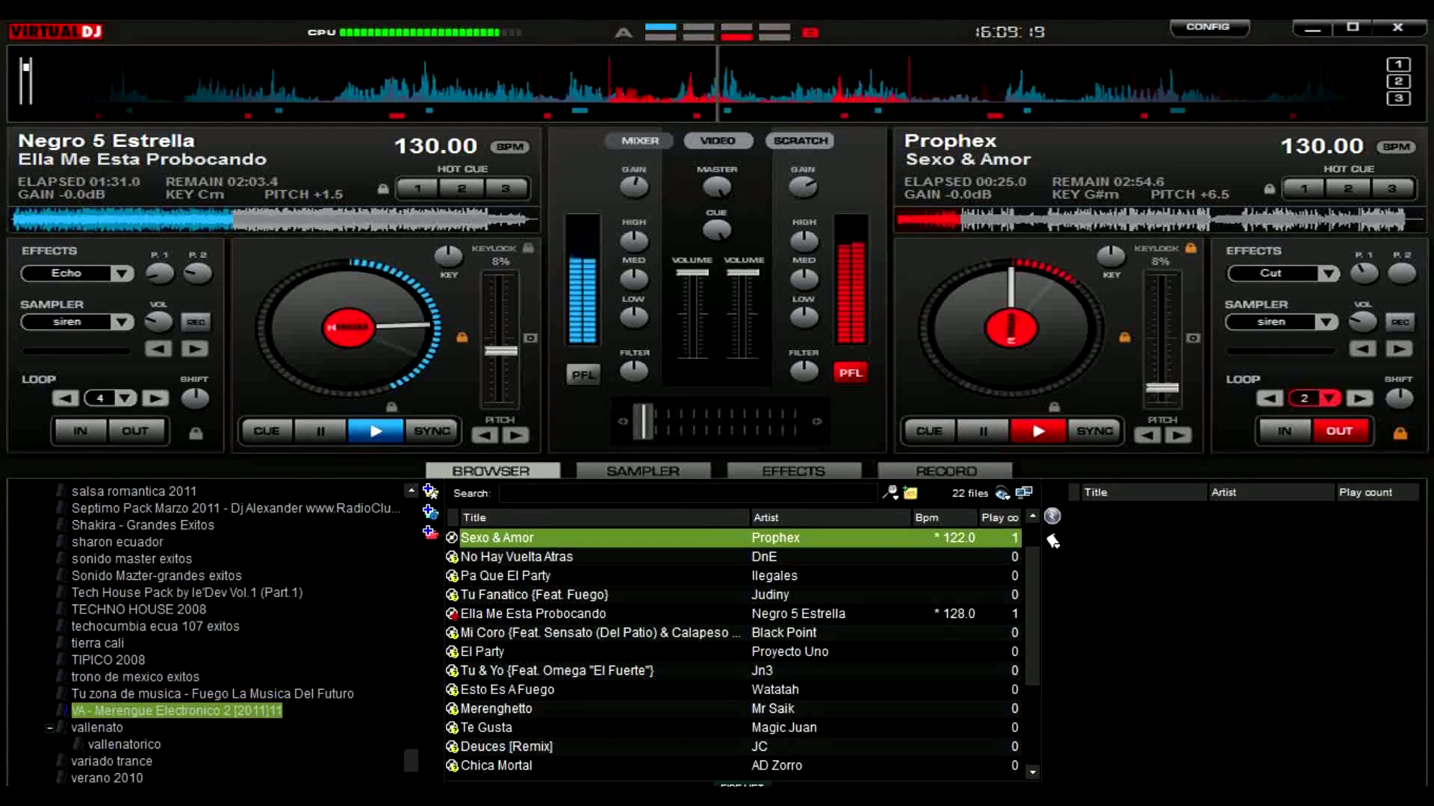
{"action": "left_click", "coordinate": [1095, 430]}
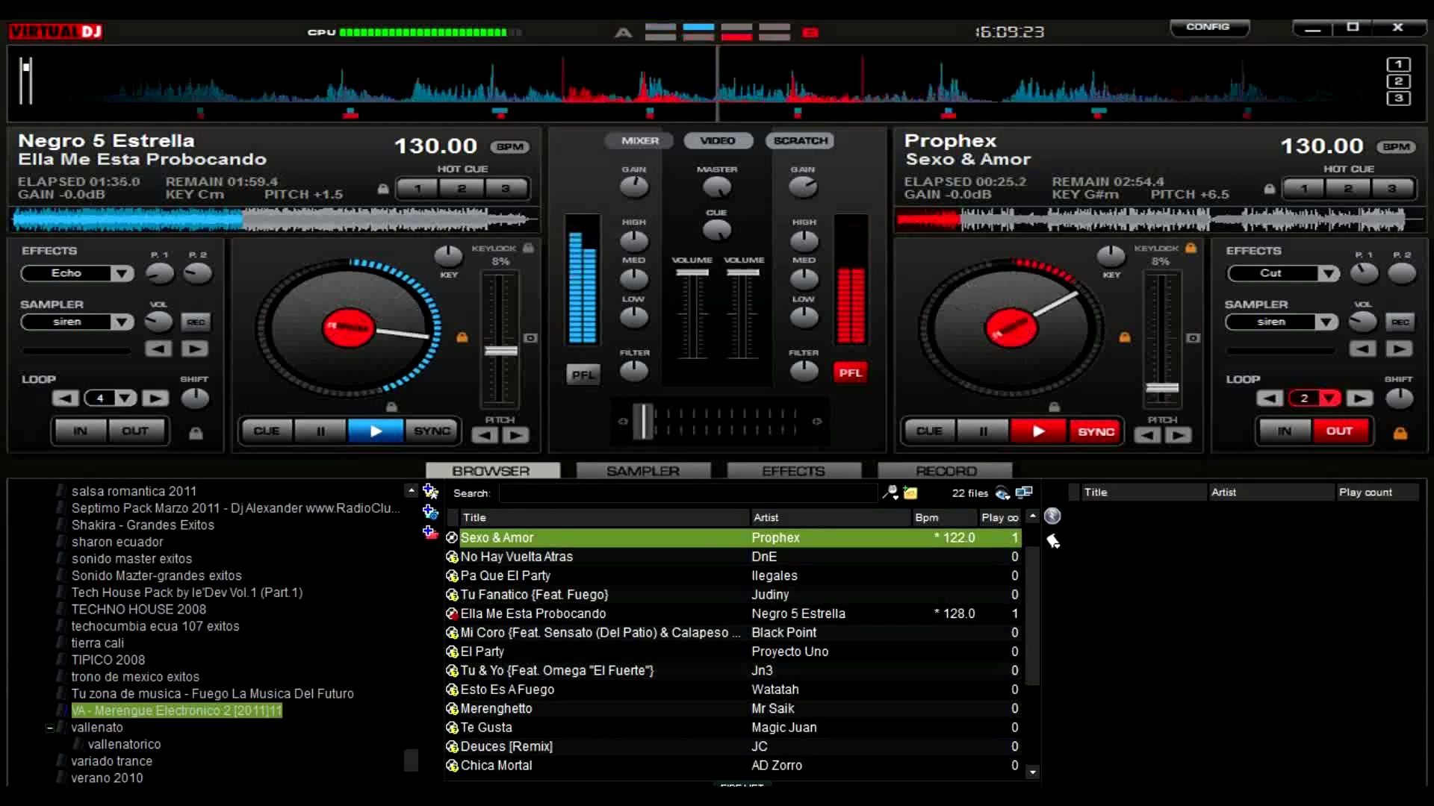
- Lower the left deck's volume slightly and blend in the looping right deck by moving the crossfader towards the centre
{"action": "left_click_drag", "start_coordinate": [693, 272], "coordinate": [692, 287]}
{"action": "mouse_move", "coordinate": [643, 422]}
{"action": "left_mouse_down"}
{"action": "mouse_move", "coordinate": [710, 422]}
{"action": "mouse_move", "coordinate": [659, 422]}
{"action": "left_mouse_up"}
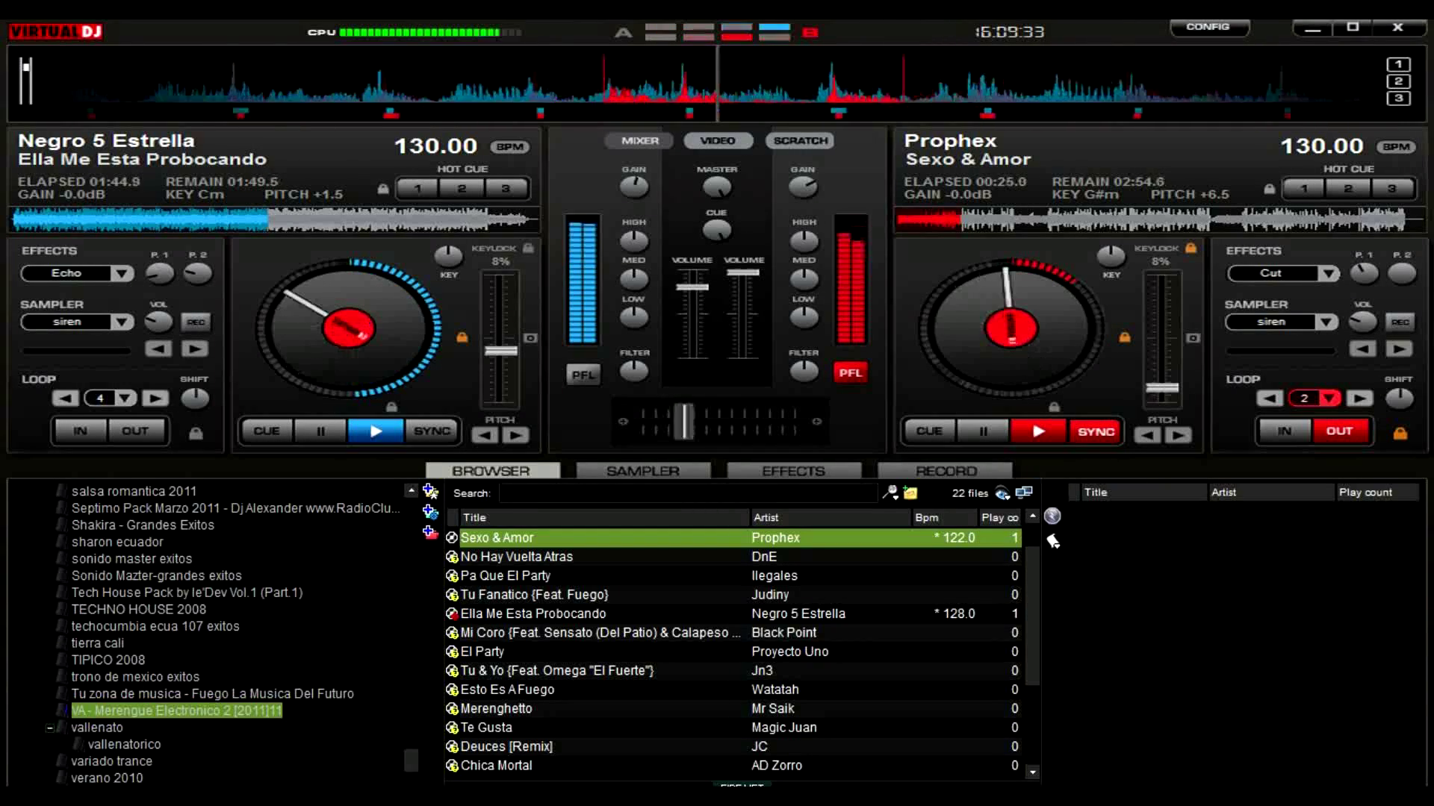
{"action": "left_click_drag", "start_coordinate": [684, 422], "coordinate": [670, 422]}
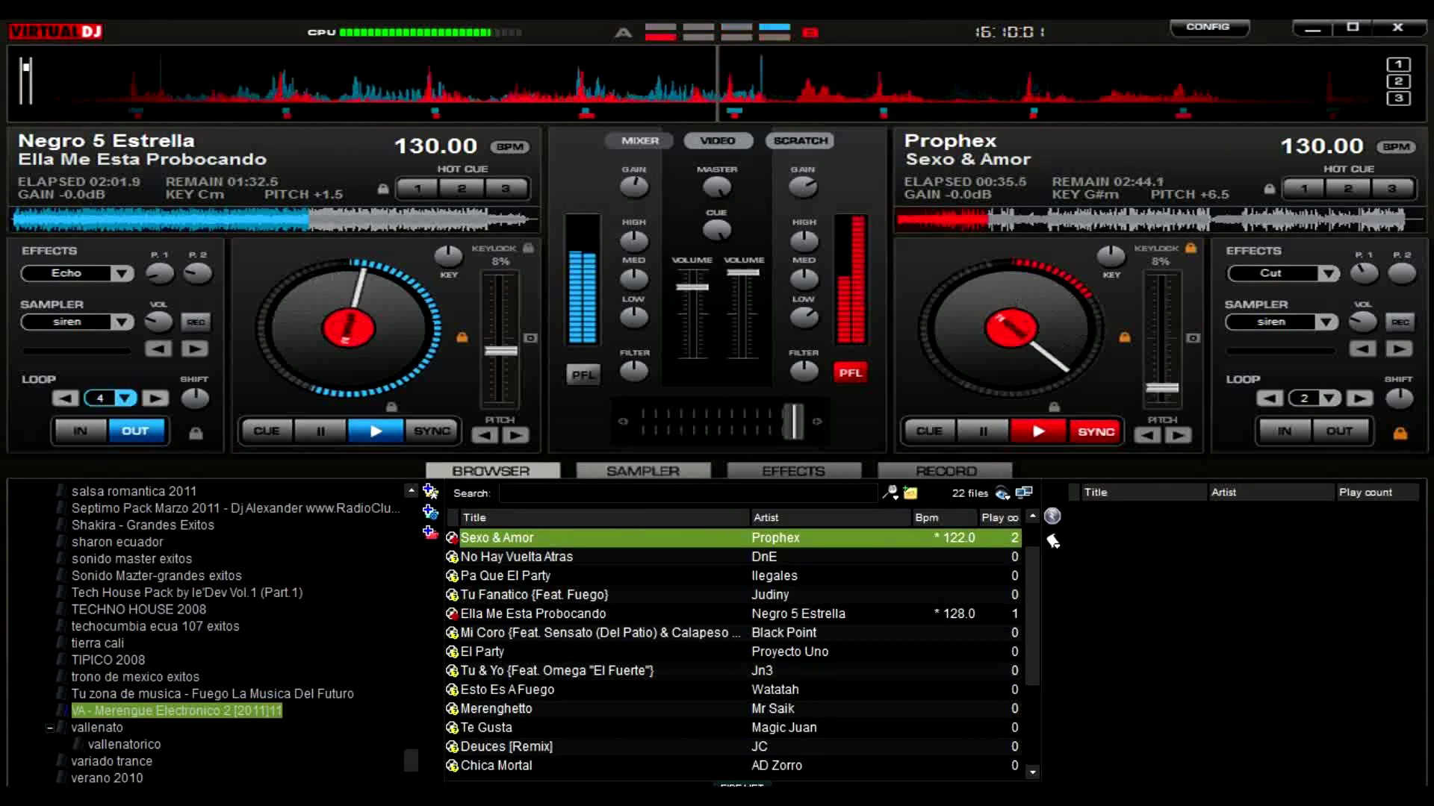
- Trigger the seventh, twelfth, fifth and second samples over the mix, lowering the volumes of the fifth and second samples
{"action": "left_click", "coordinate": [643, 472]}
{"action": "left_click", "coordinate": [775, 503]}
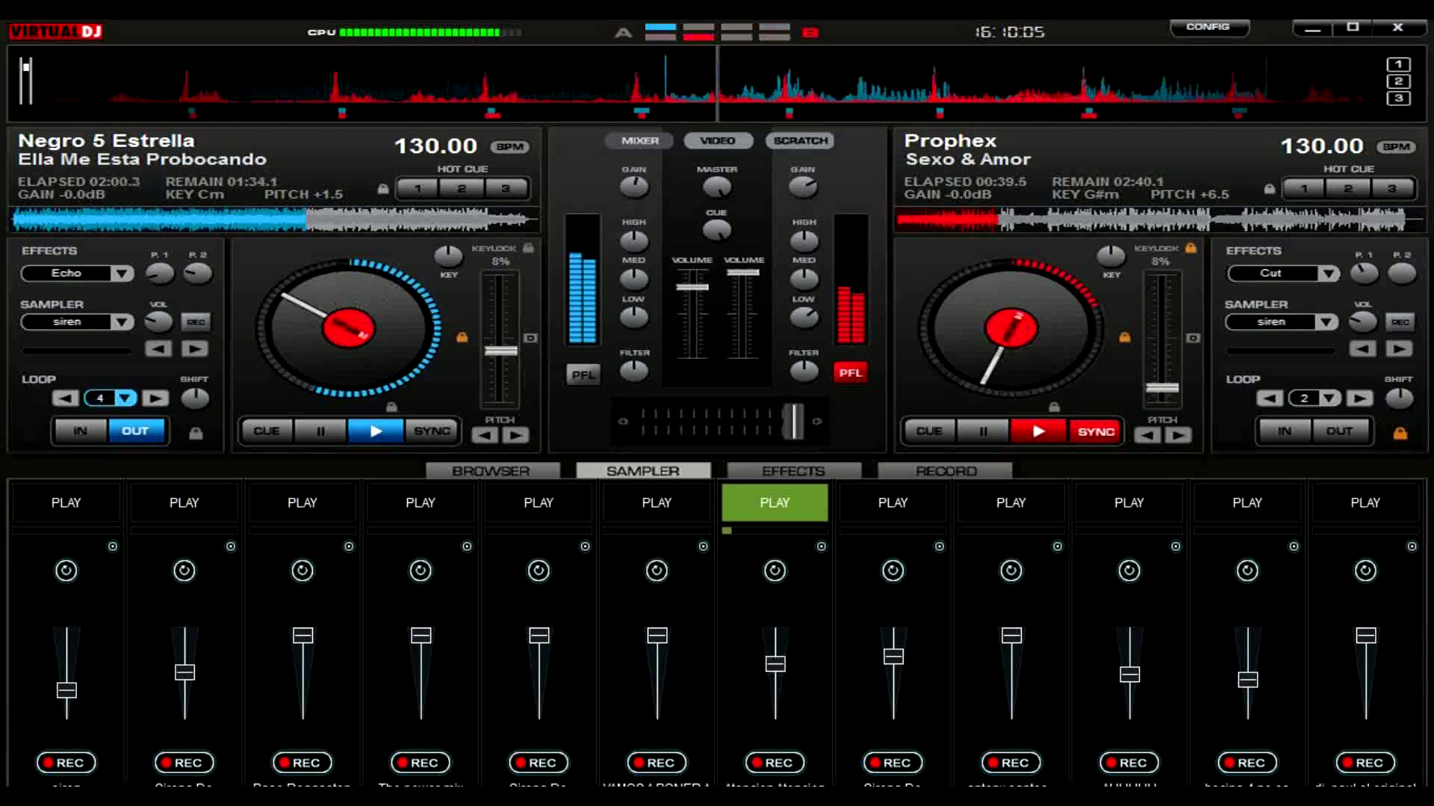
{"action": "left_click", "coordinate": [1365, 504]}
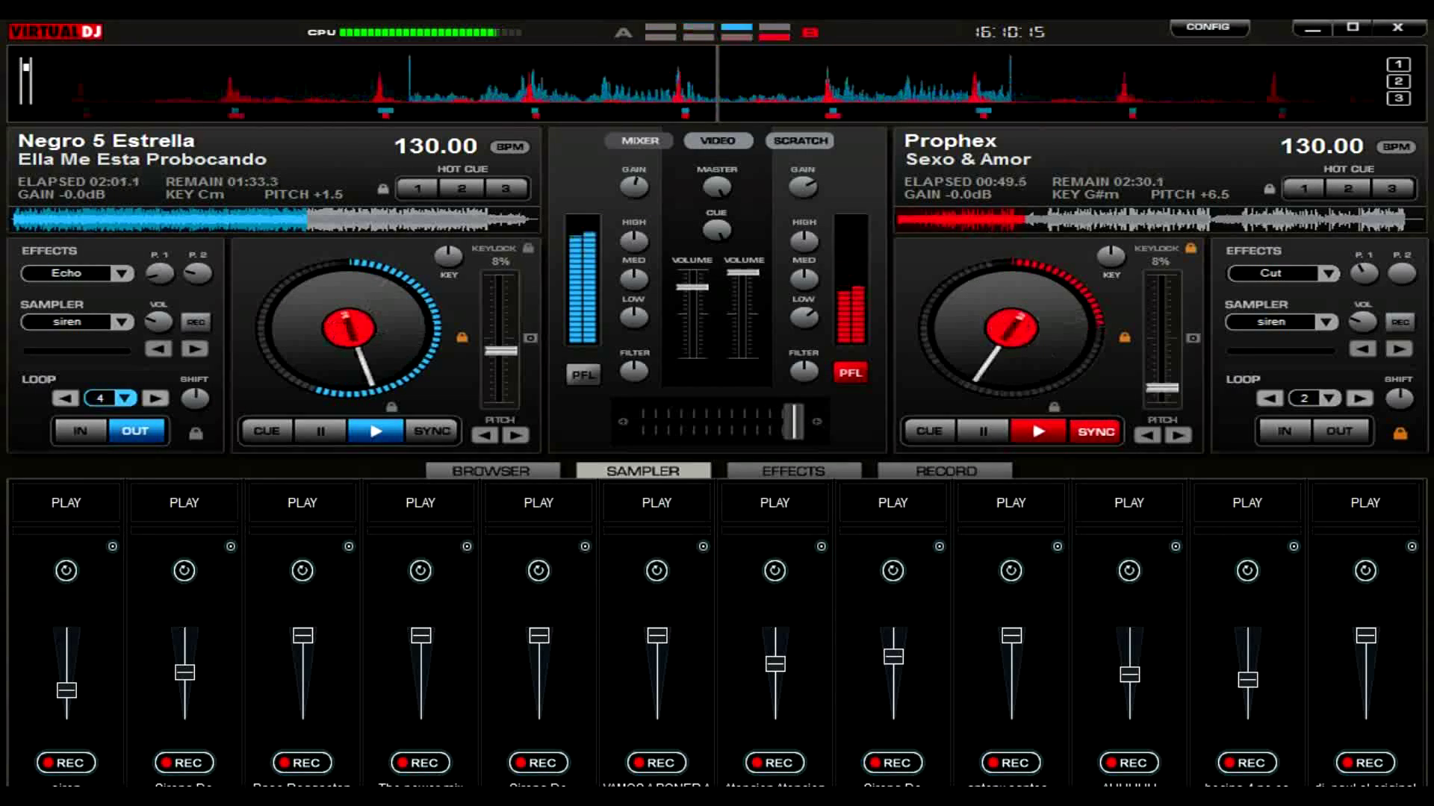
{"action": "key", "text": "F5"}
{"action": "left_click_drag", "start_coordinate": [538, 637], "coordinate": [538, 683]}
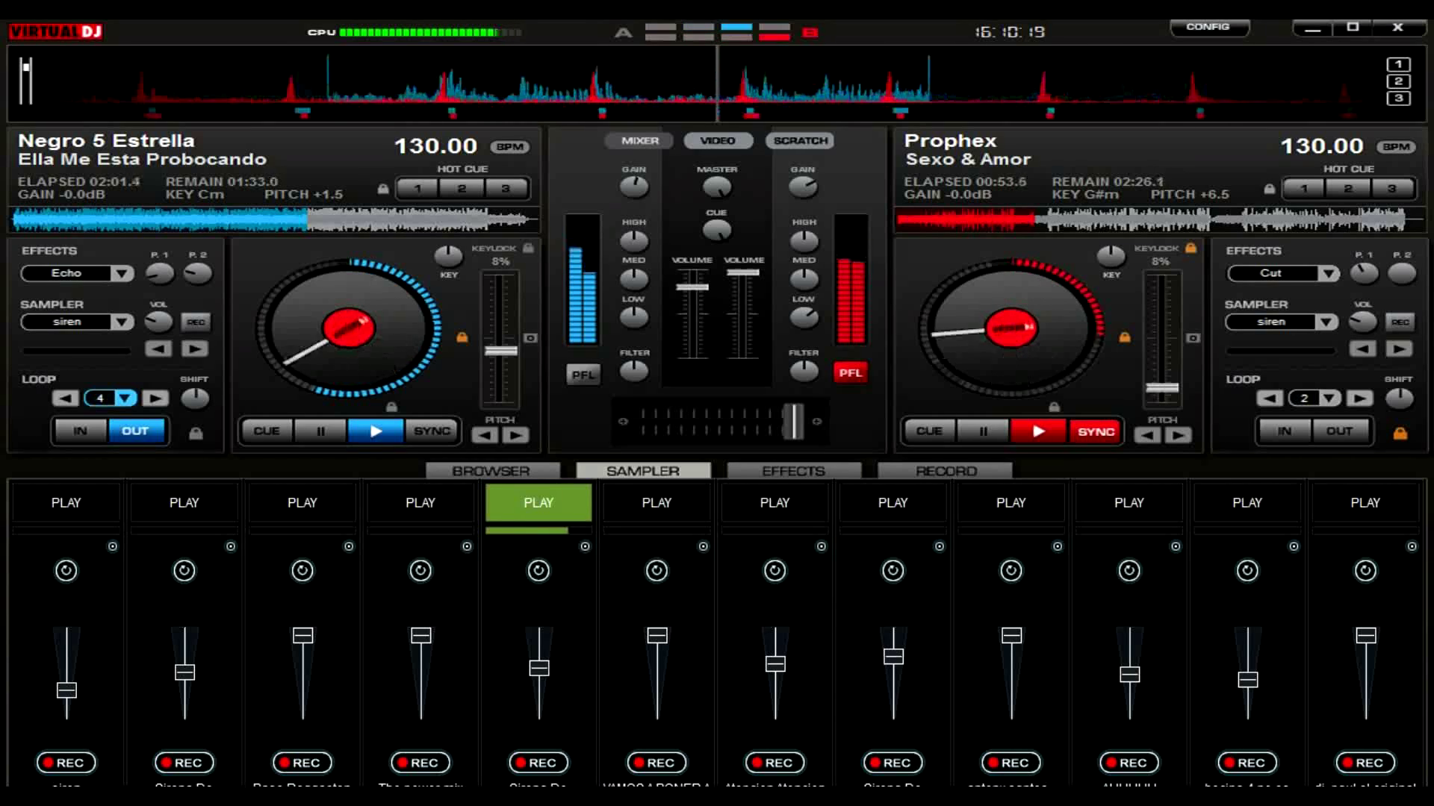
{"action": "key", "text": "F2"}
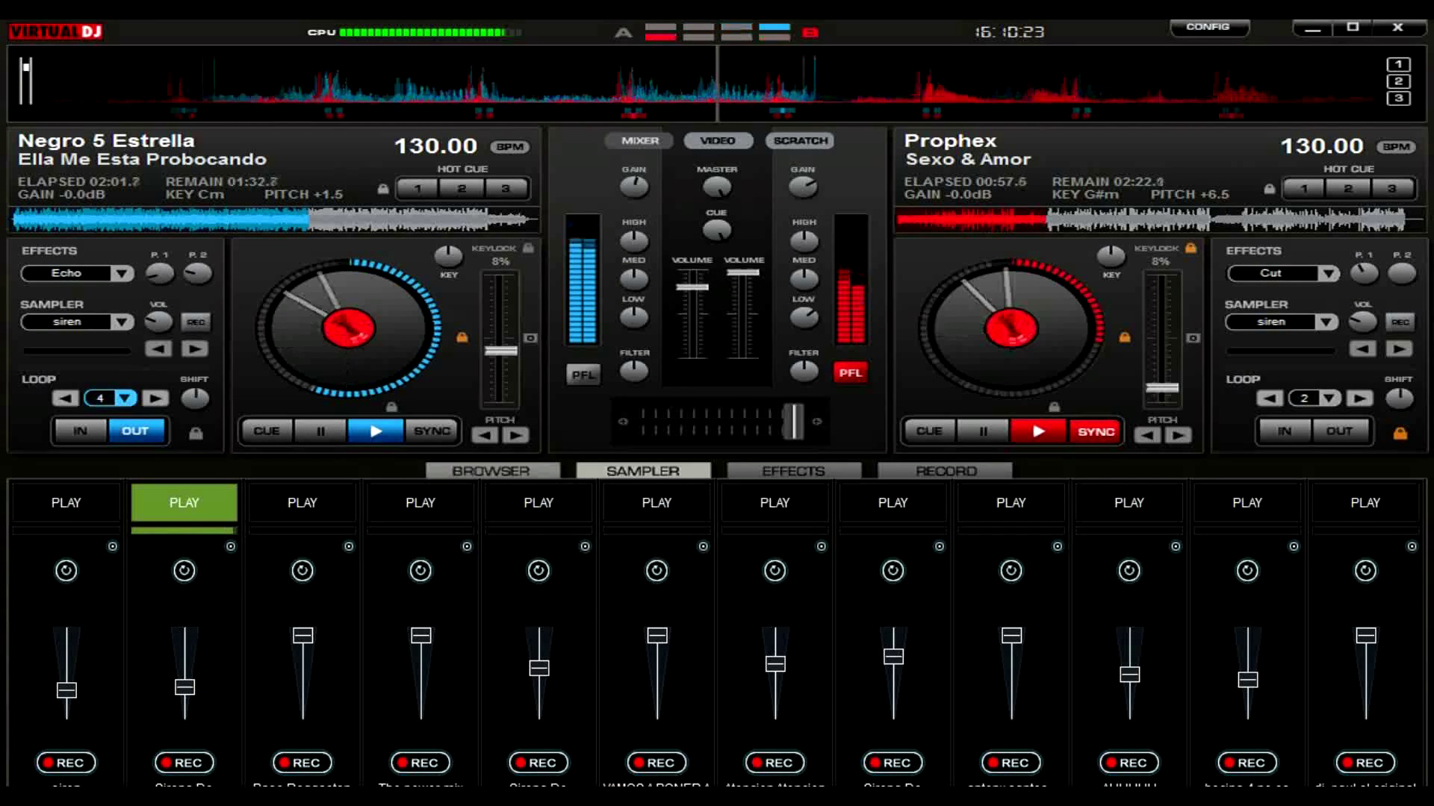
- Load "Danza Kuduro (Mambo Official Remix)" by Don Omar from the electronic merengue folder on the left deck
{"action": "left_click", "coordinate": [492, 471]}
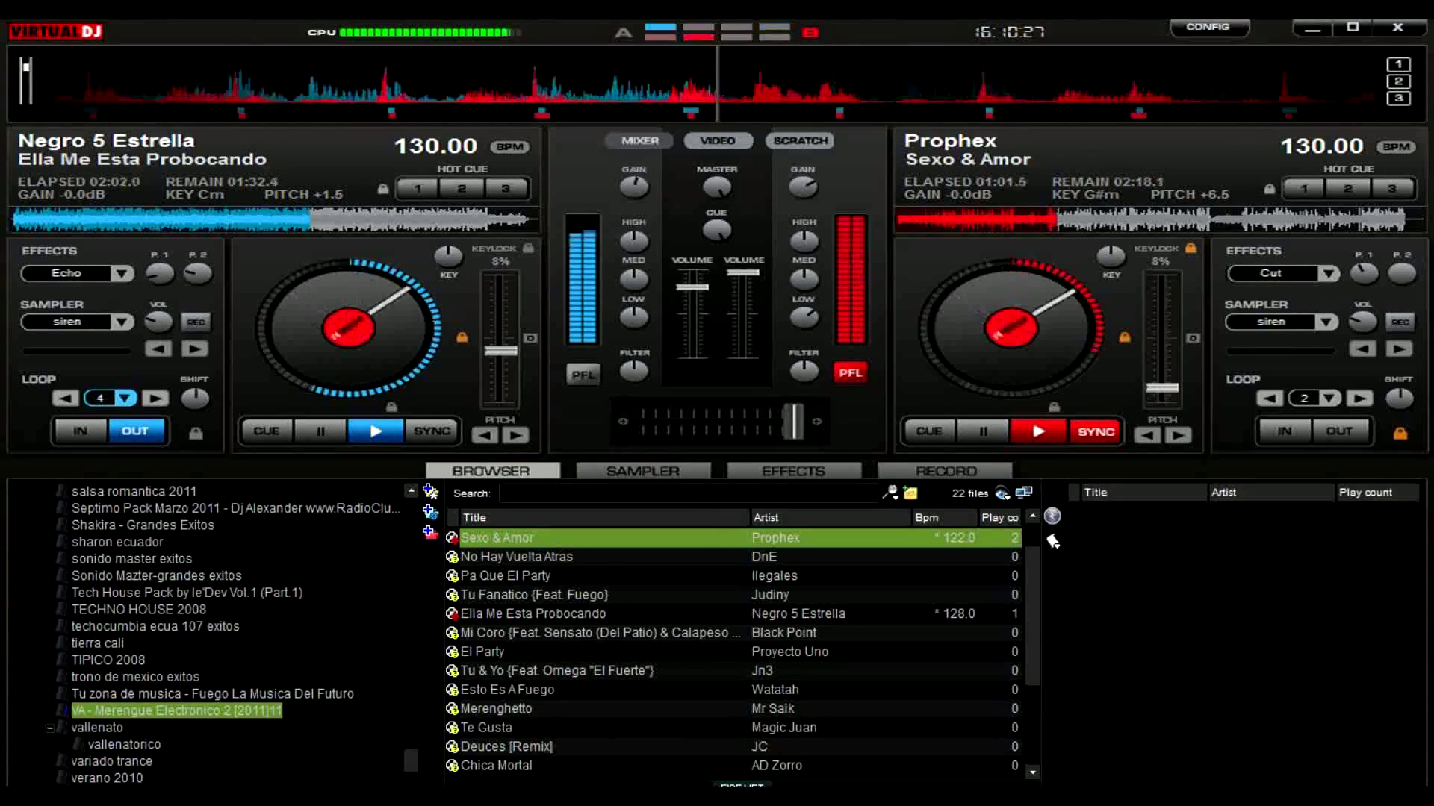
{"action": "scroll", "coordinate": [740, 649], "scroll_direction": "down", "scroll_amount": 1}
{"action": "scroll", "coordinate": [739, 650], "scroll_direction": "down", "scroll_amount": 4}
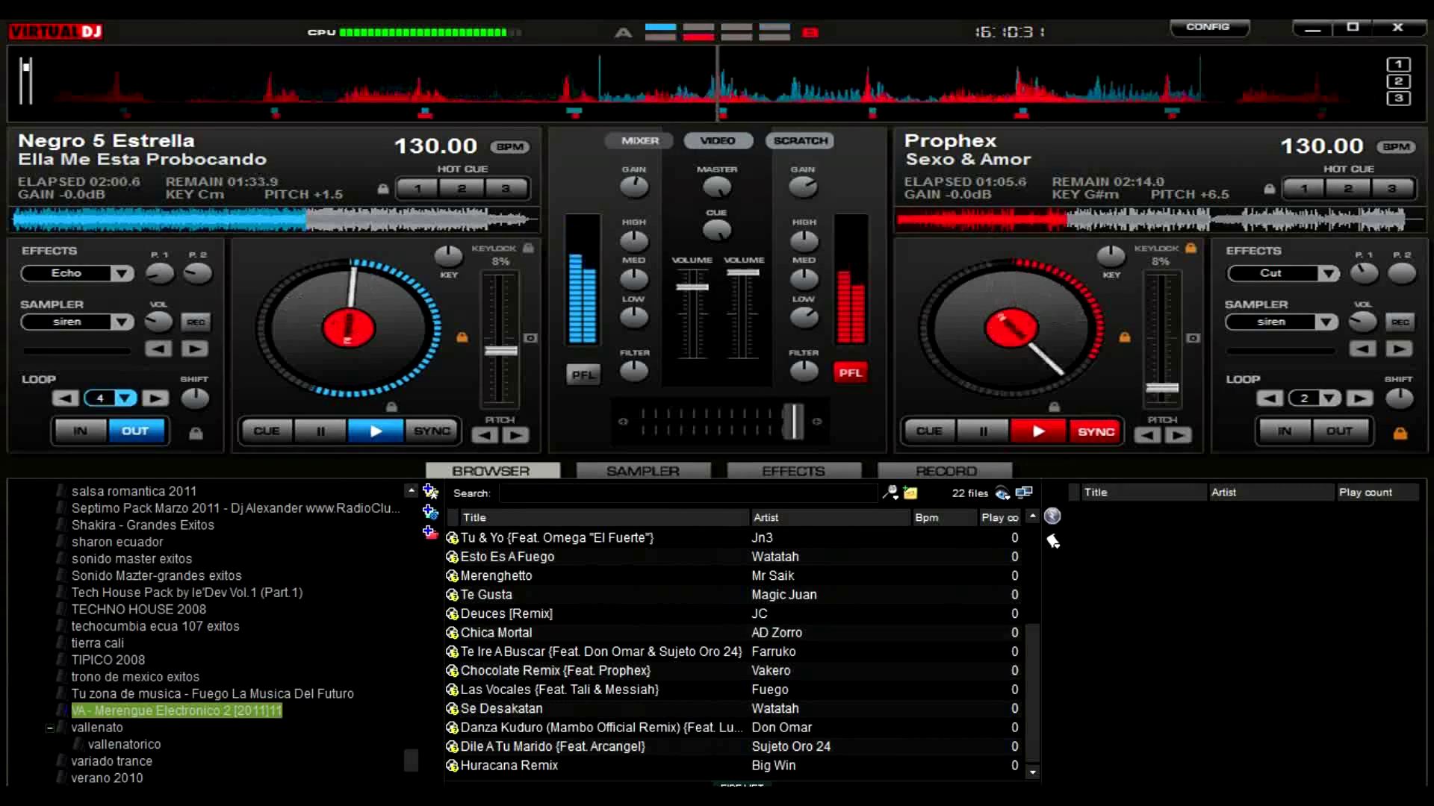
{"action": "left_click", "coordinate": [602, 728]}
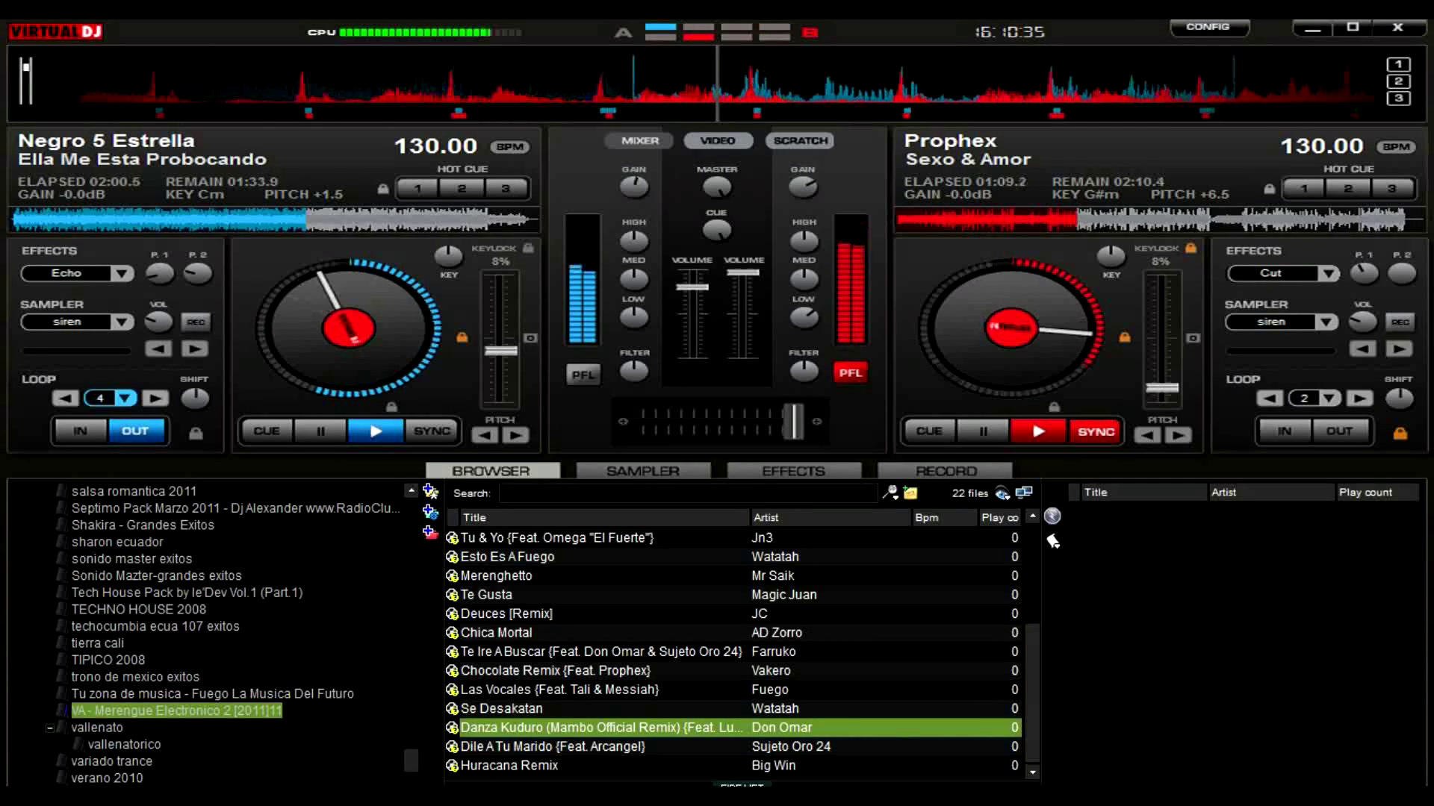
{"action": "left_click_drag", "start_coordinate": [602, 728], "coordinate": [349, 328]}
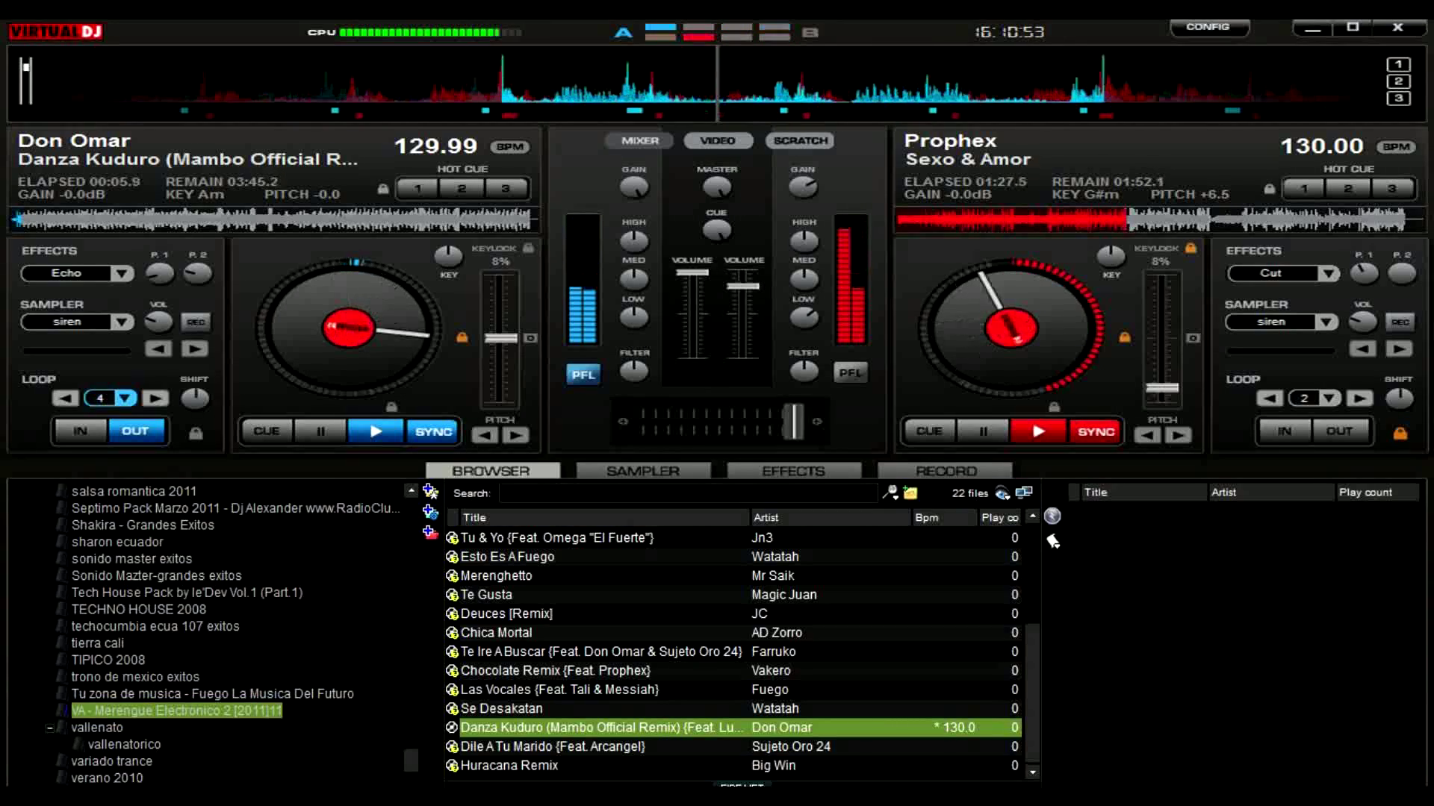
- Choose Flanged LoopOut as the right deck's effect
{"action": "left_click", "coordinate": [1328, 273]}
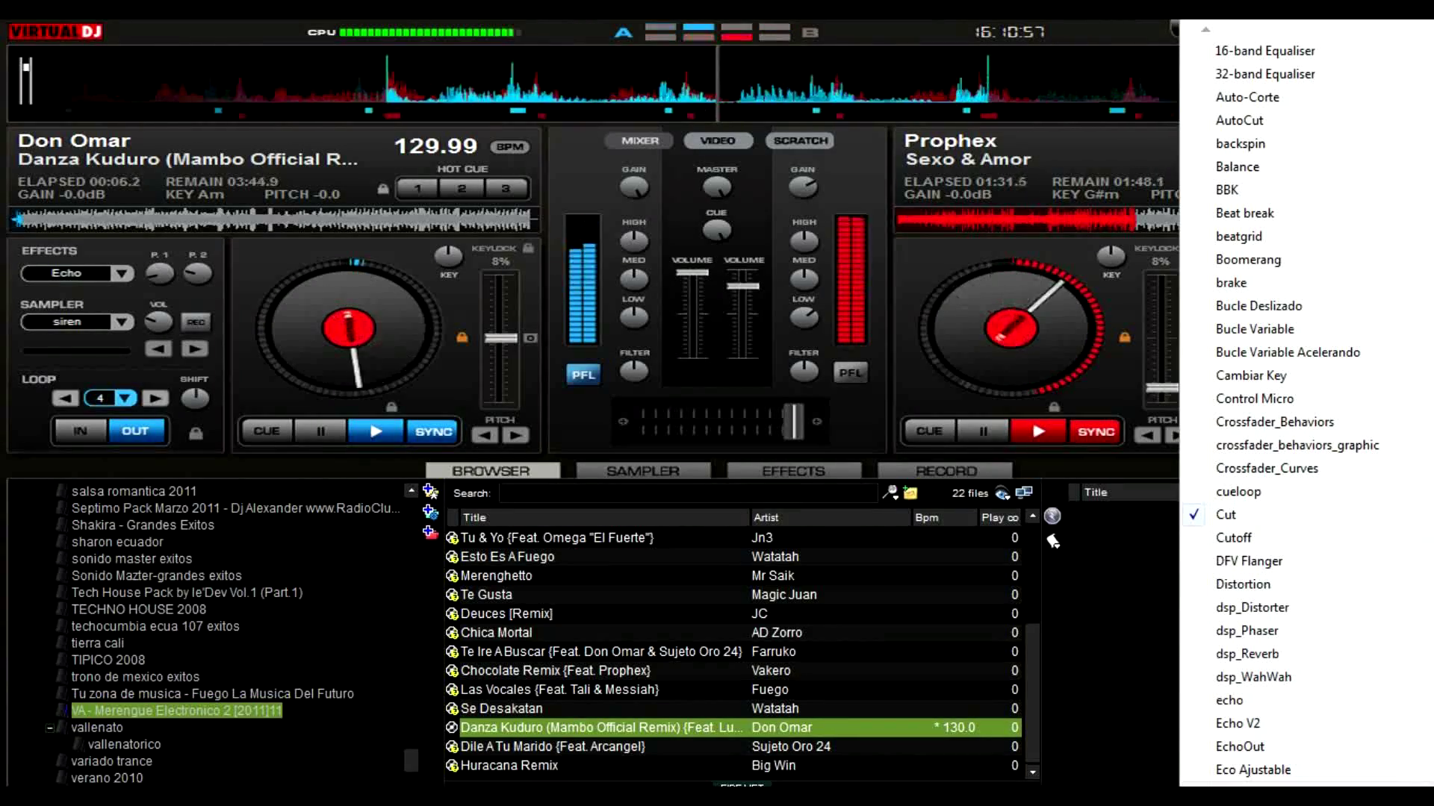
{"action": "scroll", "coordinate": [1307, 403], "scroll_direction": "down", "scroll_amount": 6}
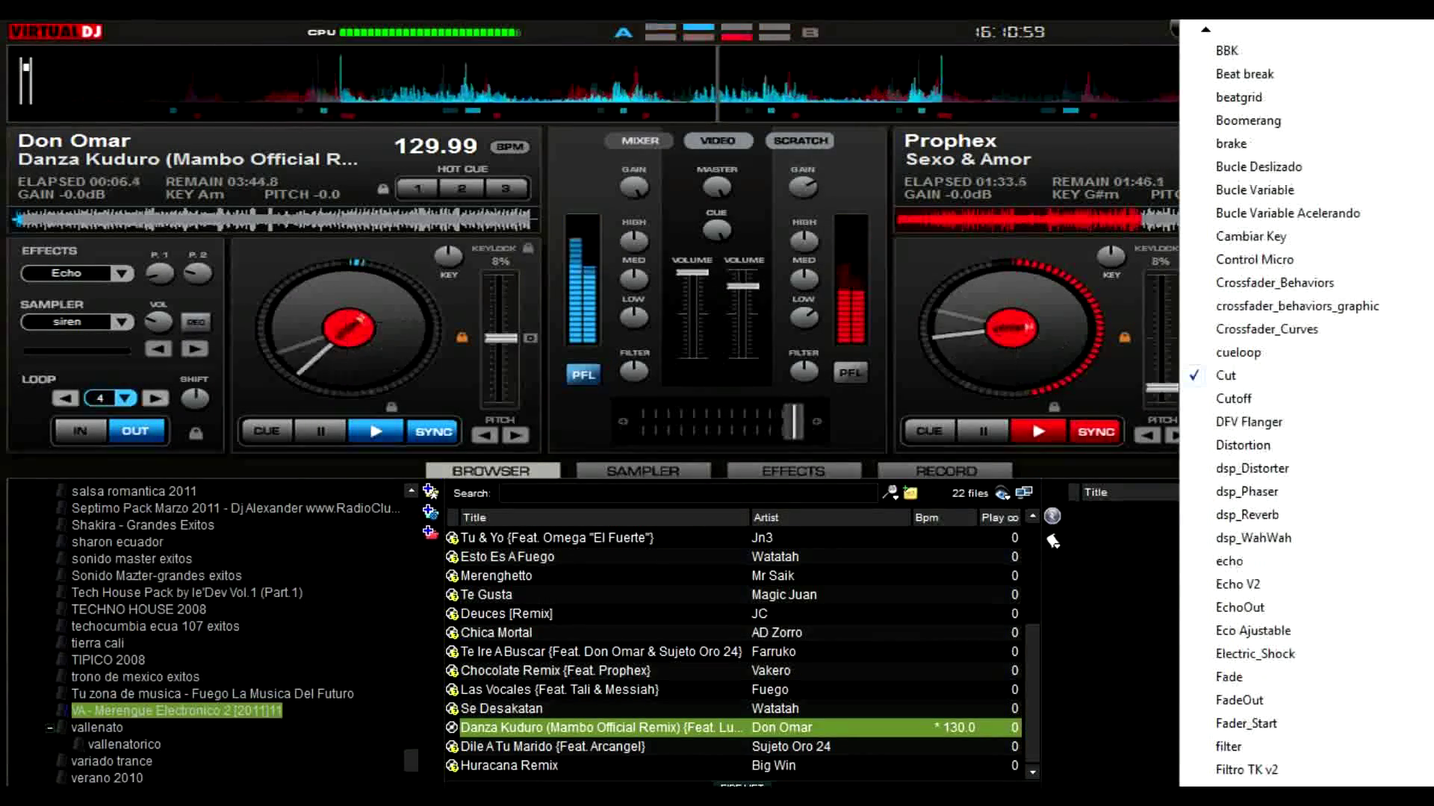
{"action": "scroll", "coordinate": [1269, 724], "scroll_direction": "down", "scroll_amount": 2}
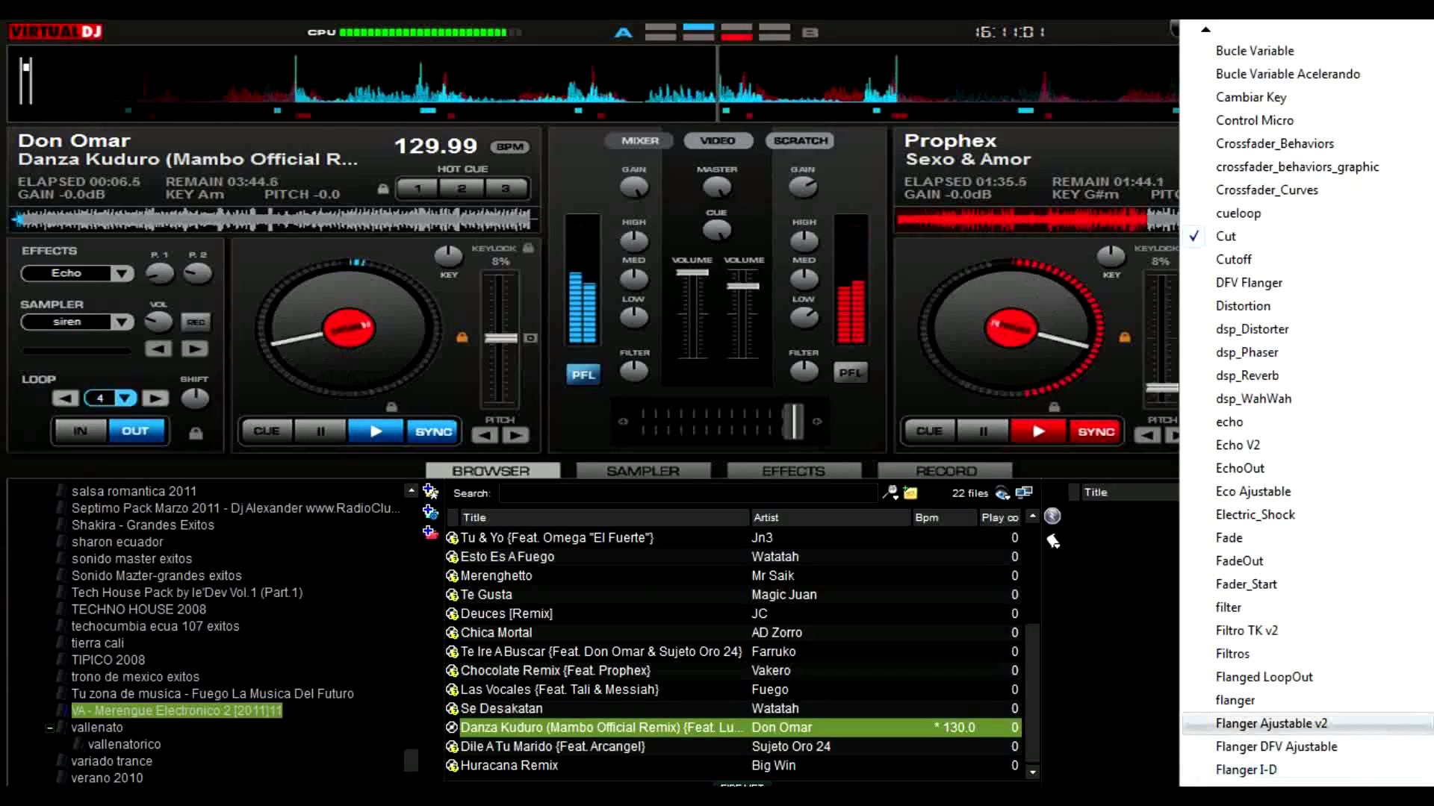
{"action": "left_click", "coordinate": [1263, 676]}
{"action": "left_click", "coordinate": [1295, 275]}
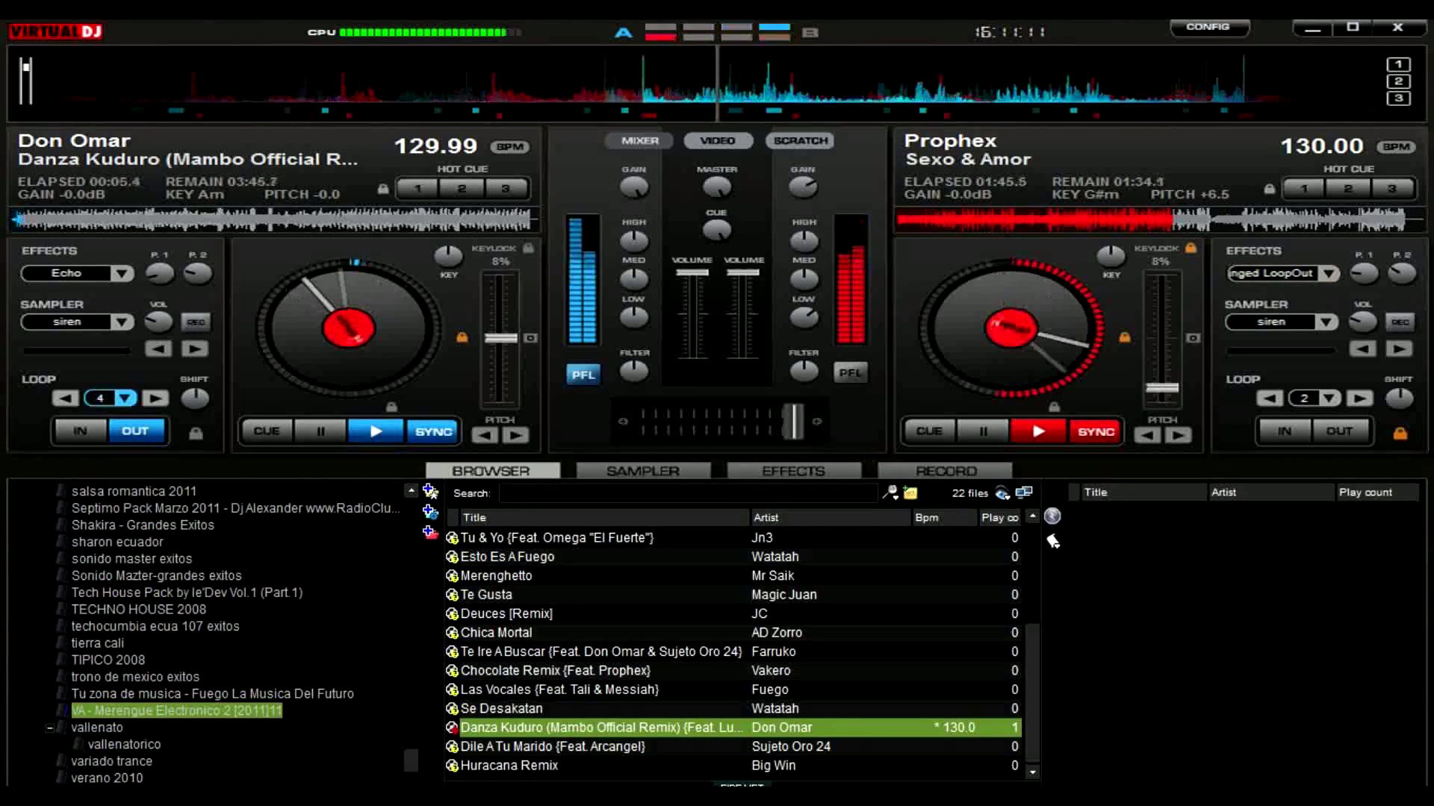
- Sync "Danza Kuduro" to the right deck, shift the crossfader towards the left deck and ease down the right deck's volume
{"action": "left_click", "coordinate": [433, 431]}
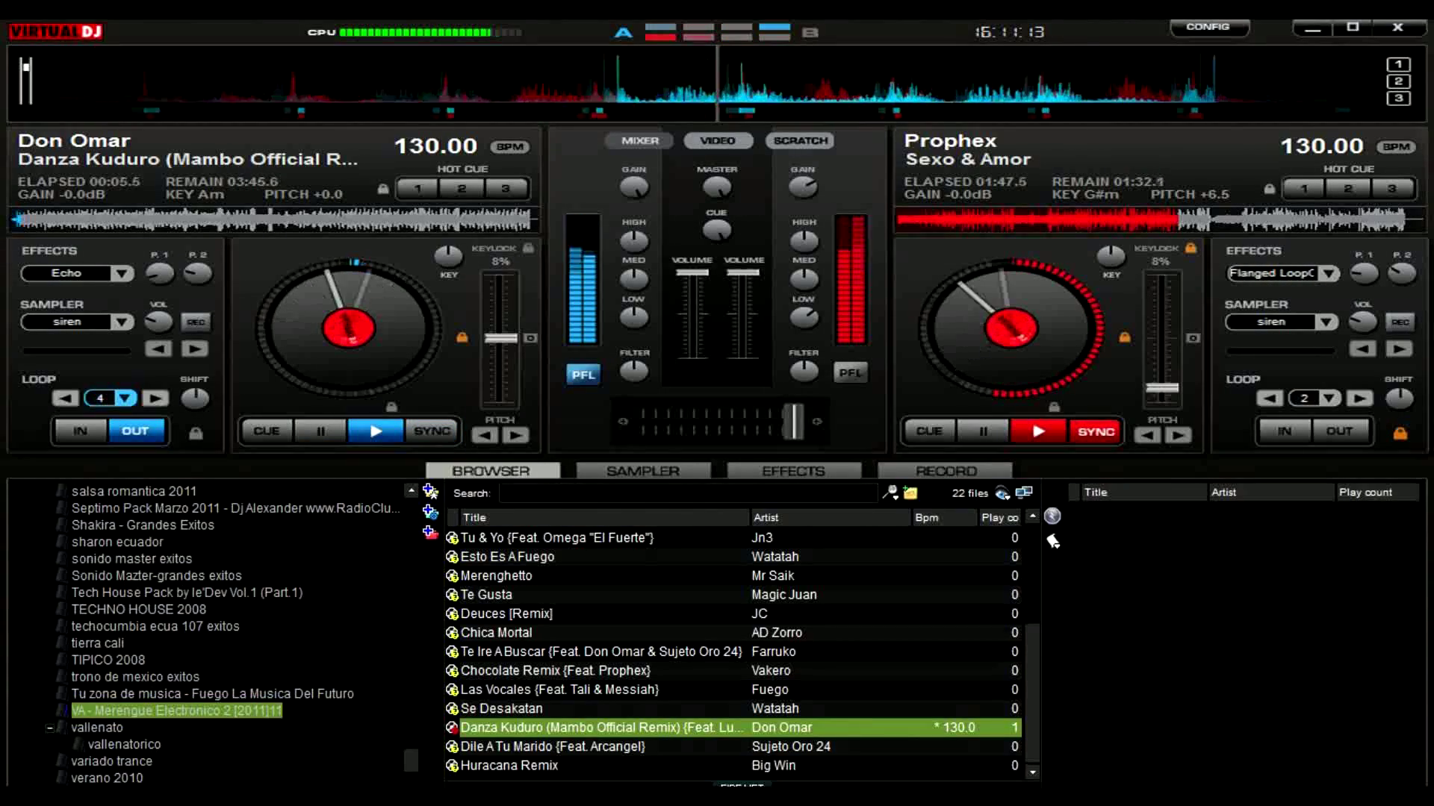
{"action": "left_click_drag", "start_coordinate": [793, 422], "coordinate": [762, 422]}
{"action": "left_click_drag", "start_coordinate": [742, 274], "coordinate": [743, 282]}
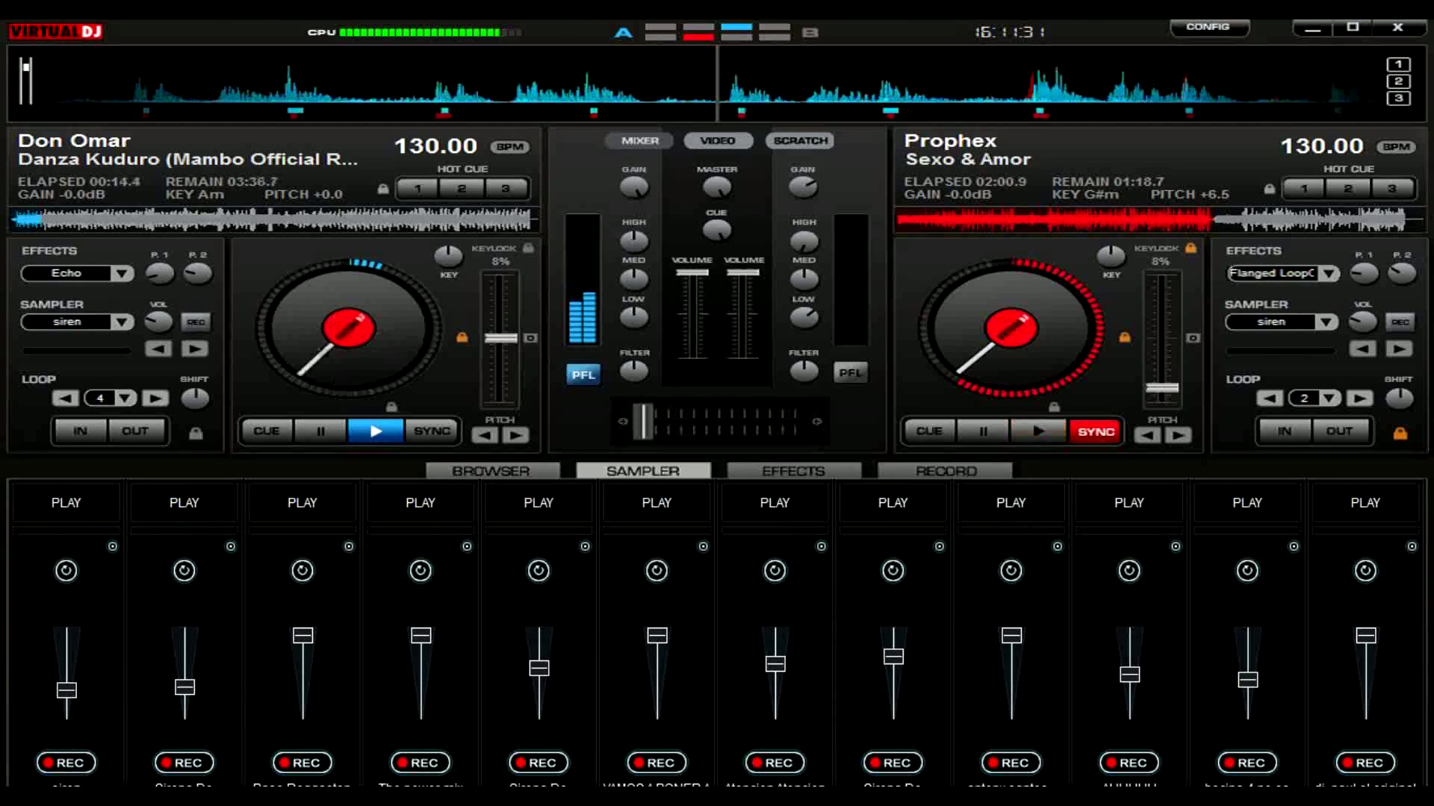
- Trigger the fifth sample over "Danza Kuduro" and return to the track browser
{"action": "key", "text": "F5"}
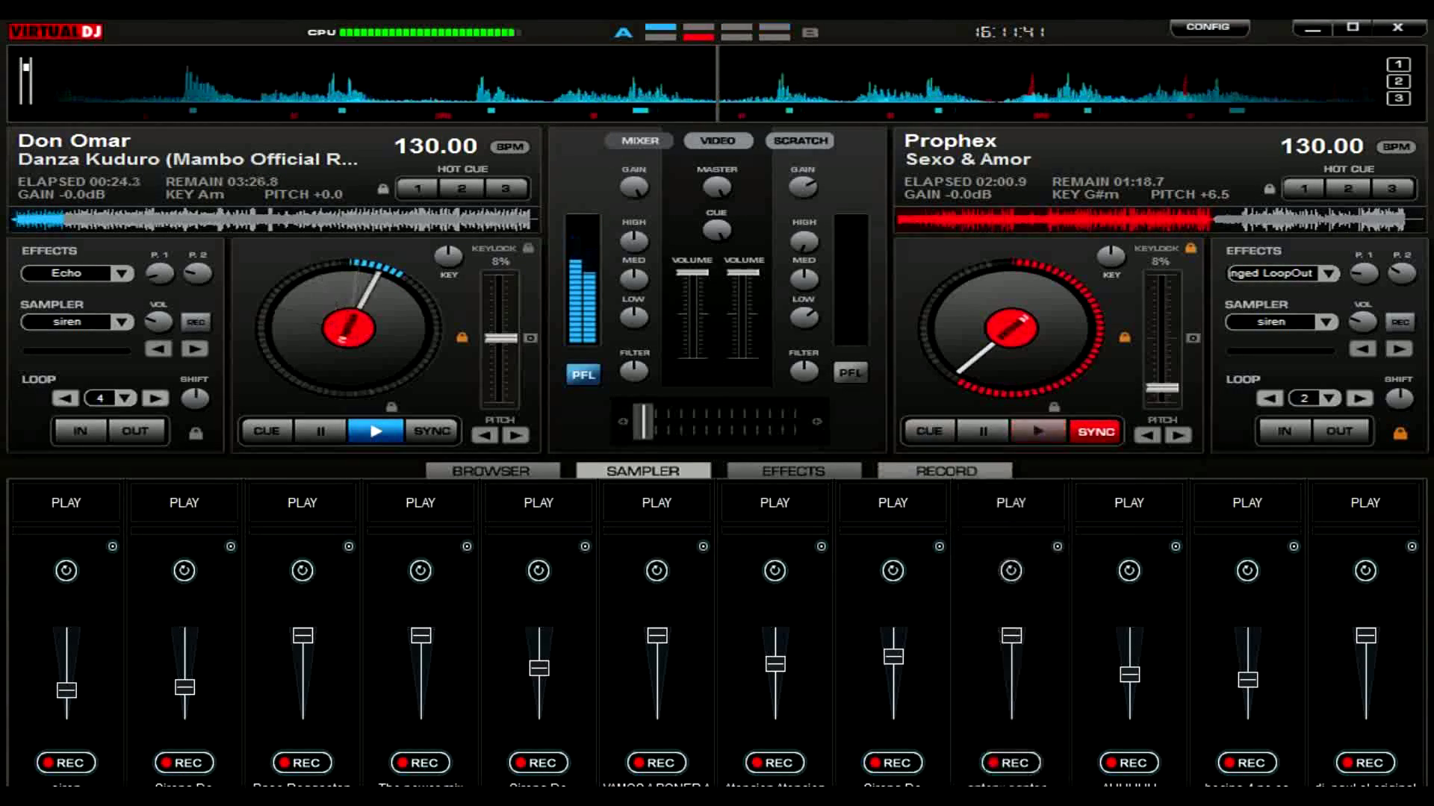
{"action": "left_click", "coordinate": [946, 471]}
{"action": "left_click", "coordinate": [490, 471]}
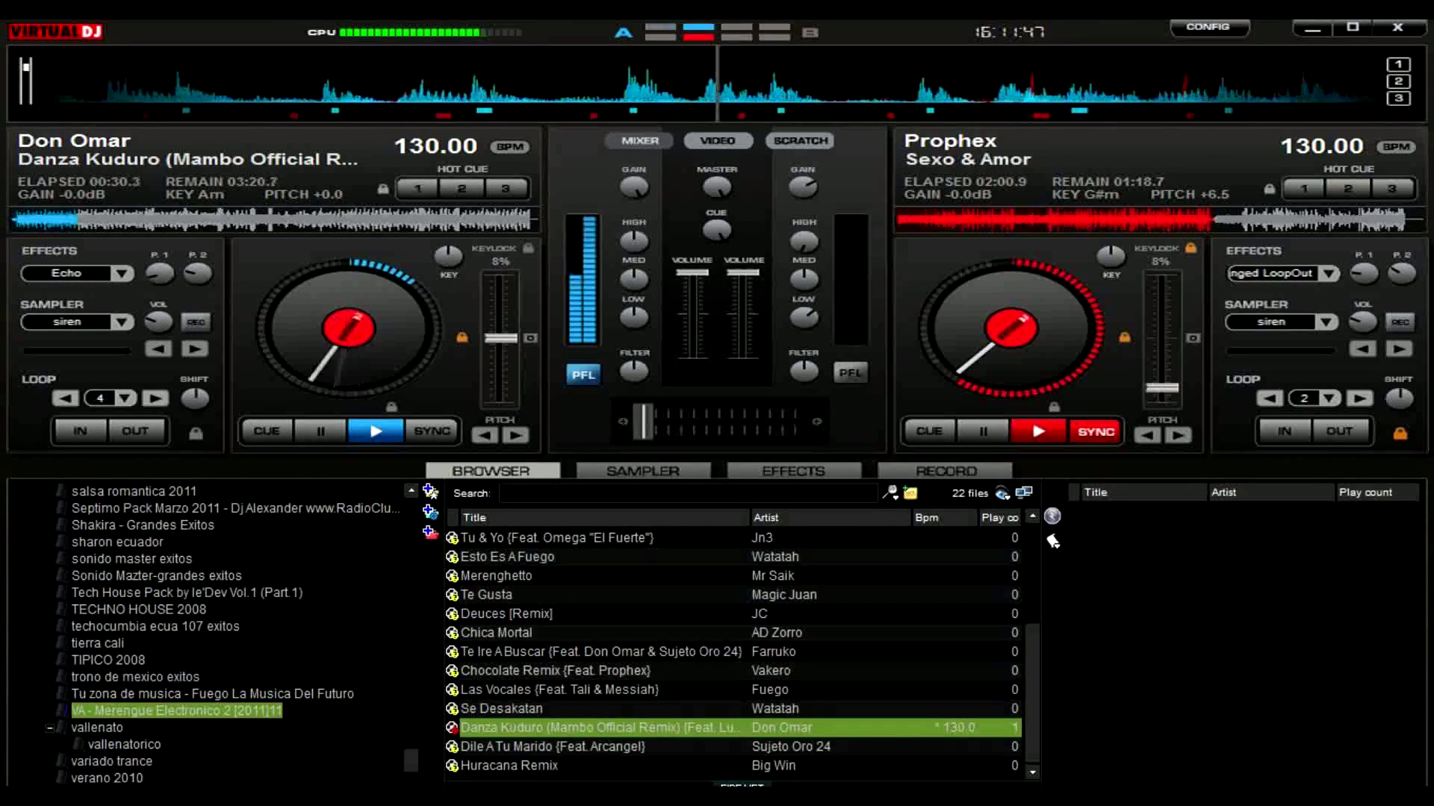
- Set the left deck's loop length to 1 beat
{"action": "left_click", "coordinate": [124, 399]}
{"action": "left_click", "coordinate": [124, 399]}
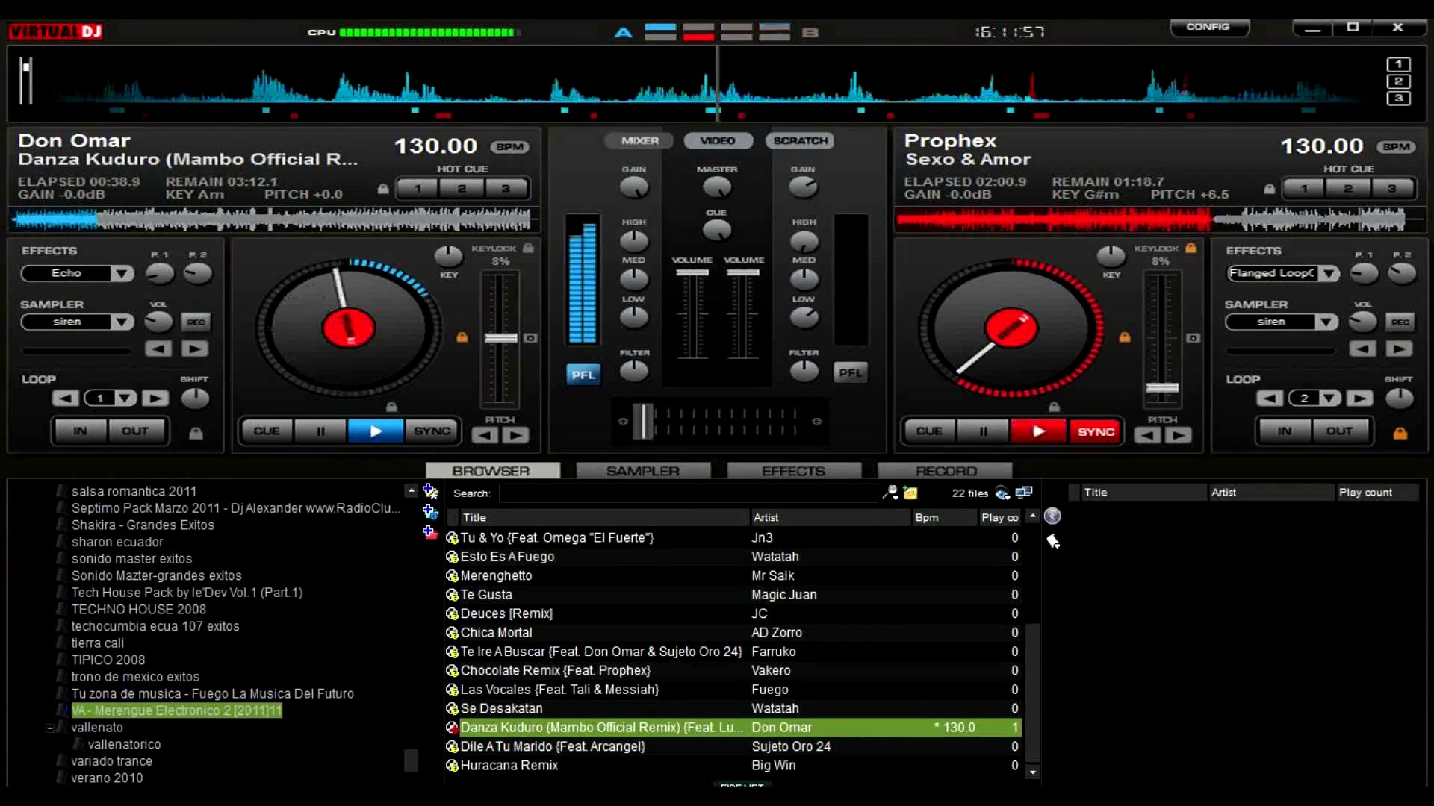
- Load "Super Estrella - LMP" by Fuego Feat Omega from the Merengue.Top.Del.Ano.LMP.2009 folder on the right deck
{"action": "scroll", "coordinate": [224, 635], "scroll_direction": "down", "scroll_amount": 3}
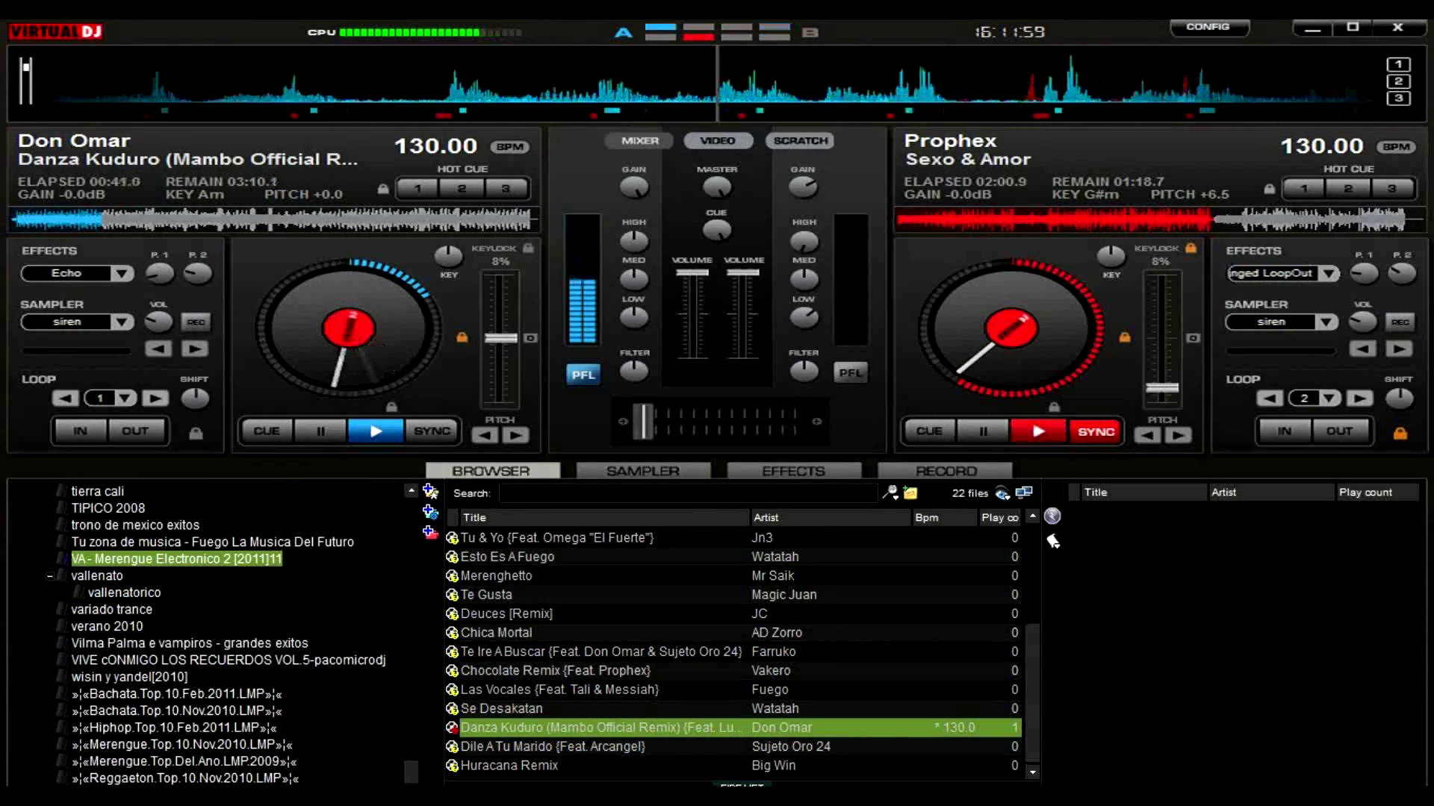
{"action": "left_click", "coordinate": [183, 762]}
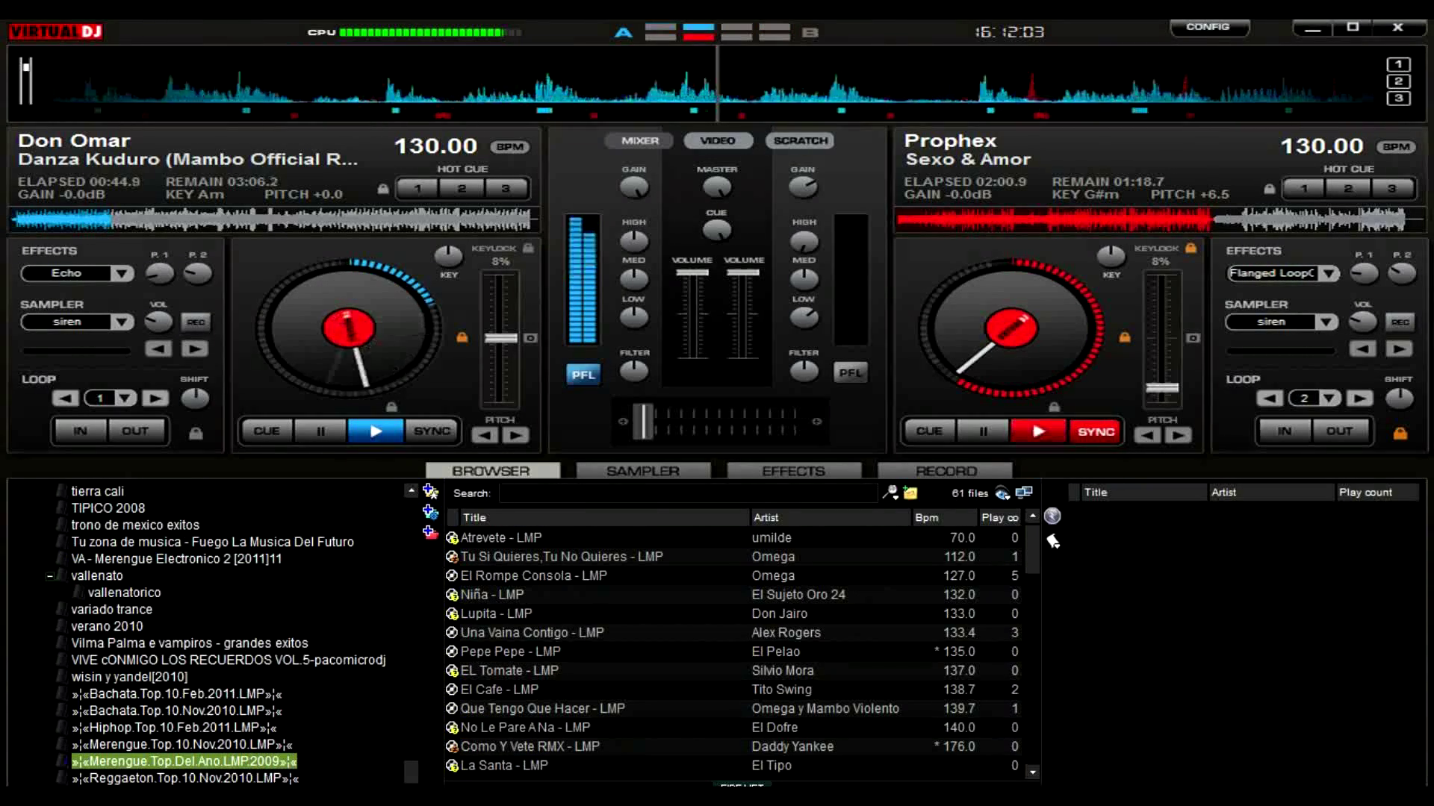
{"action": "scroll", "coordinate": [739, 649], "scroll_direction": "down", "scroll_amount": 2}
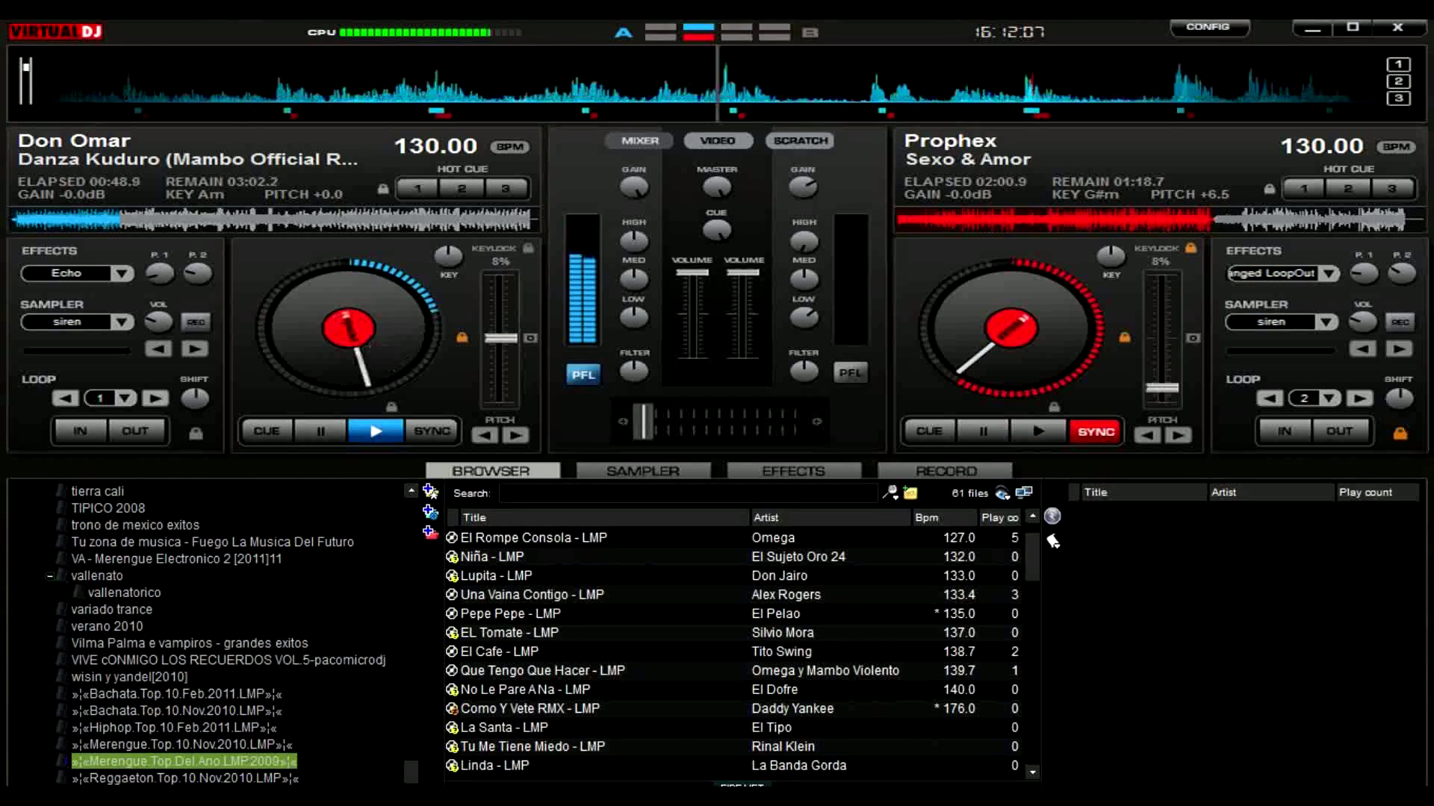
{"action": "scroll", "coordinate": [739, 649], "scroll_direction": "down", "scroll_amount": 2}
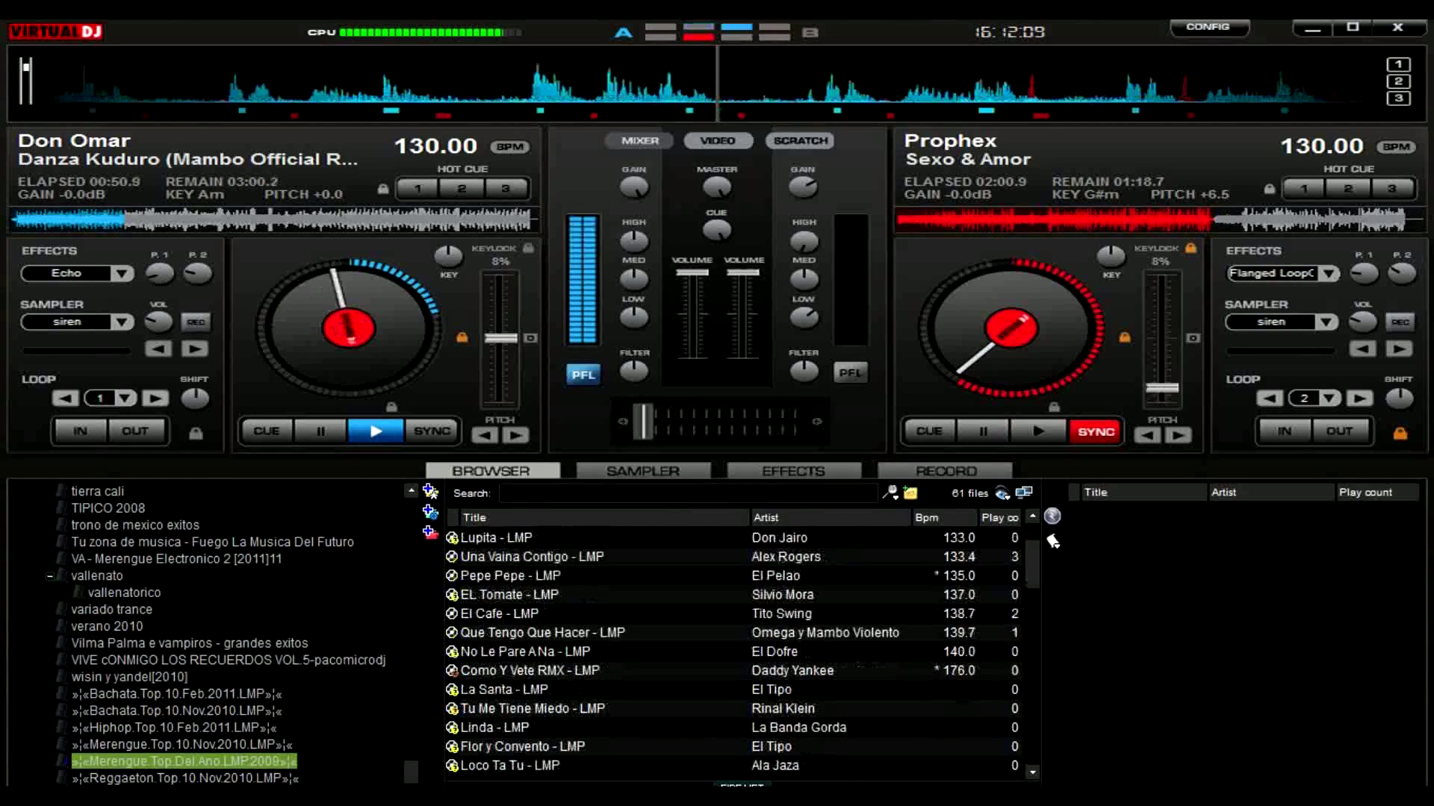
{"action": "scroll", "coordinate": [739, 650], "scroll_direction": "down", "scroll_amount": 4}
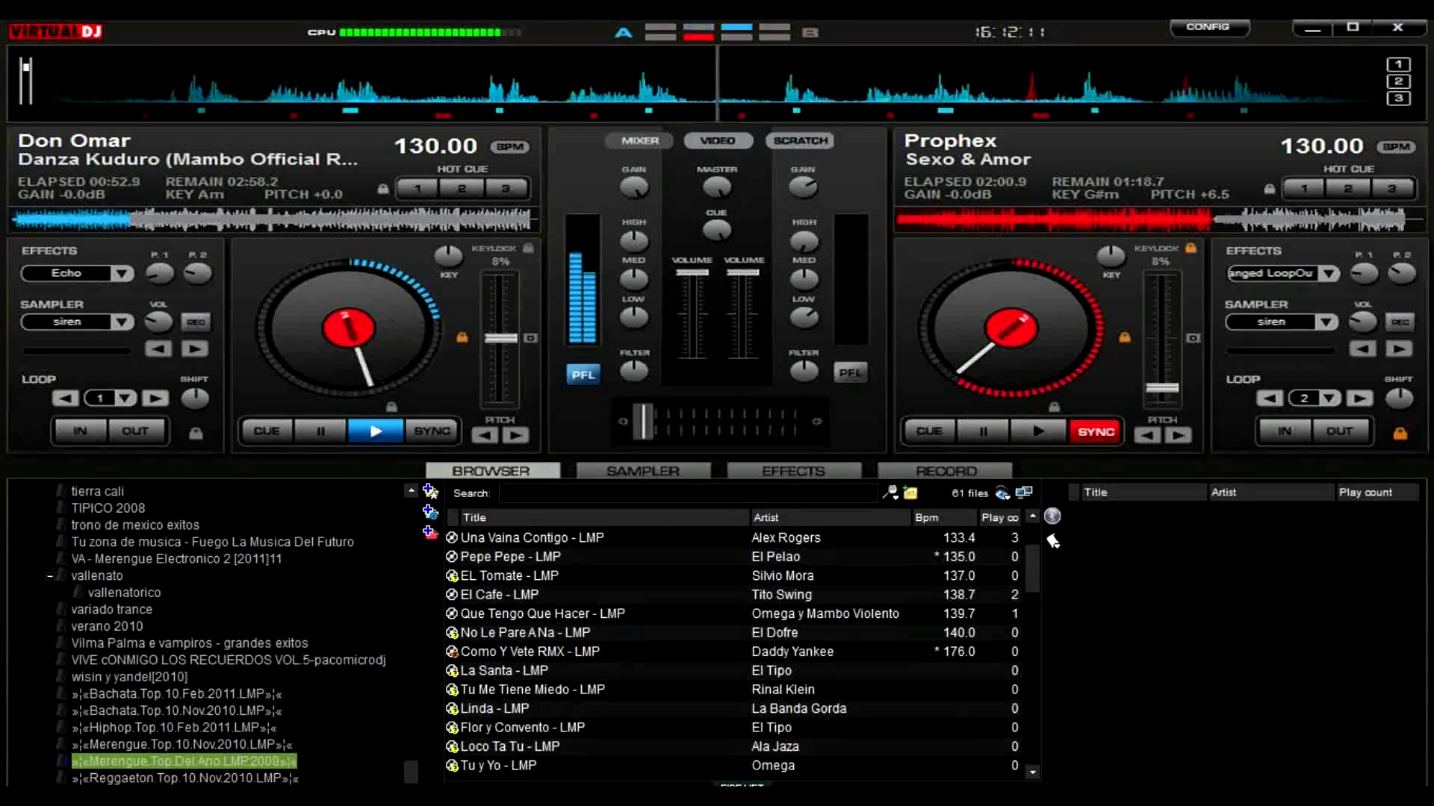
{"action": "scroll", "coordinate": [739, 650], "scroll_direction": "down", "scroll_amount": 3}
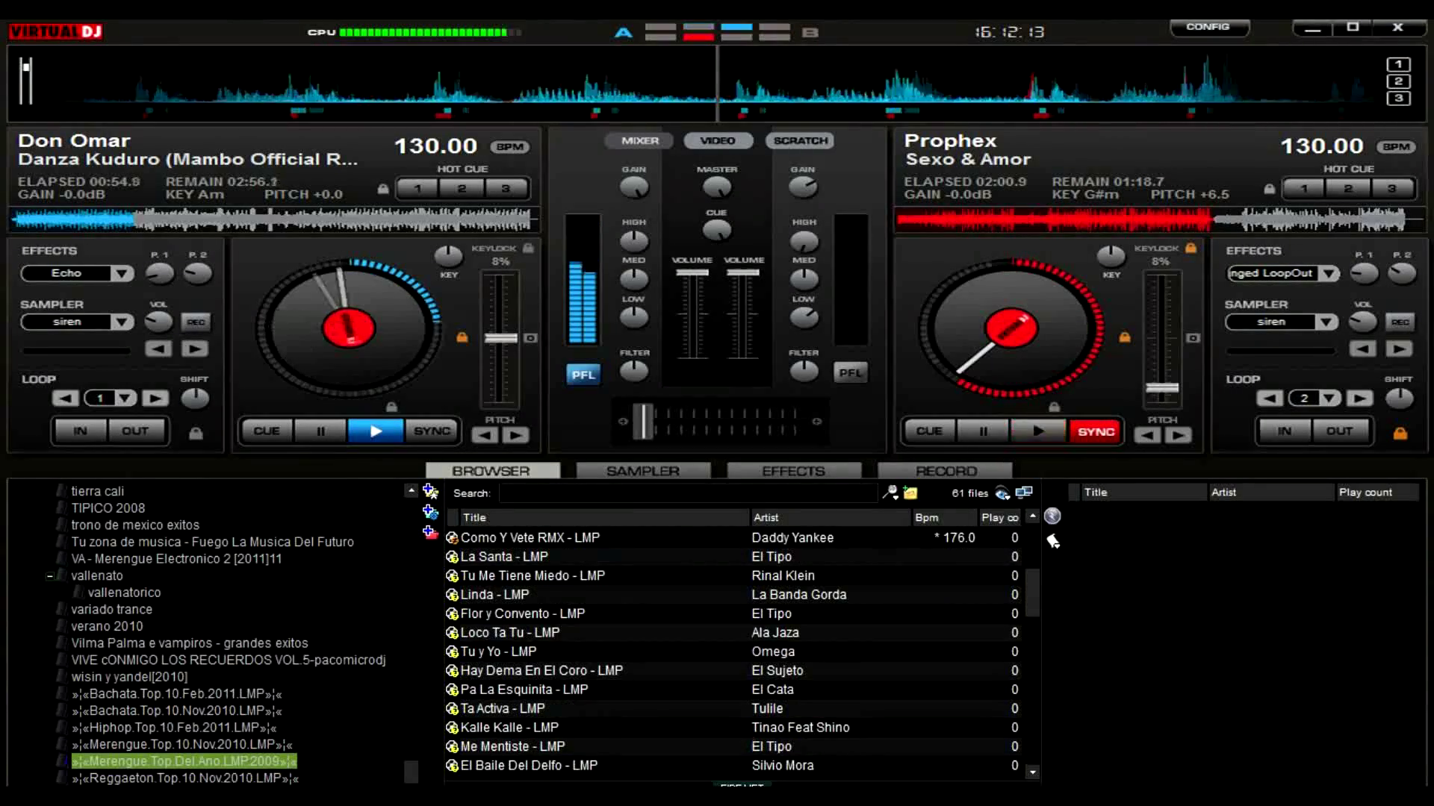
{"action": "scroll", "coordinate": [740, 650], "scroll_direction": "down", "scroll_amount": 4}
{"action": "scroll", "coordinate": [740, 649], "scroll_direction": "down", "scroll_amount": 3}
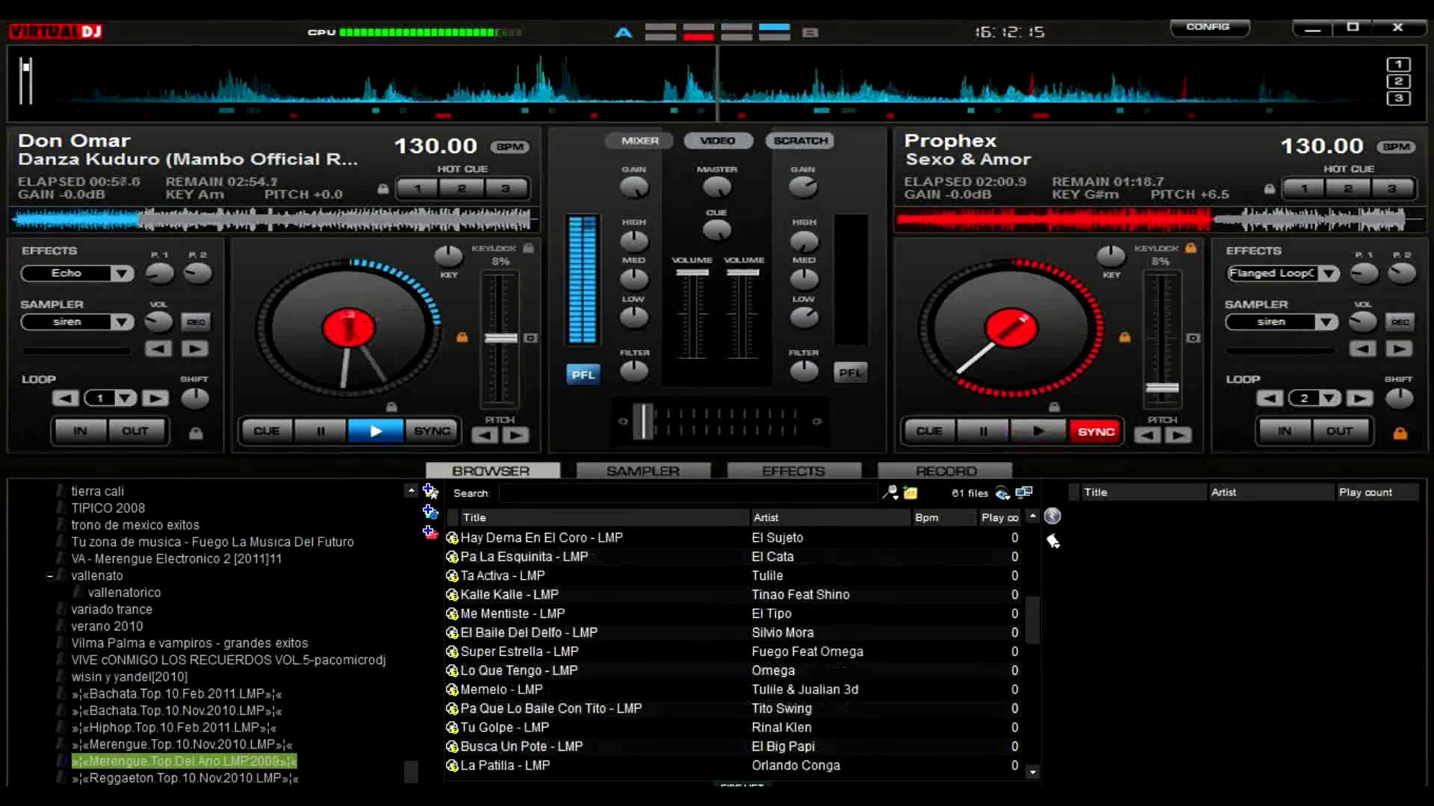
{"action": "left_click_drag", "start_coordinate": [567, 652], "coordinate": [1008, 328]}
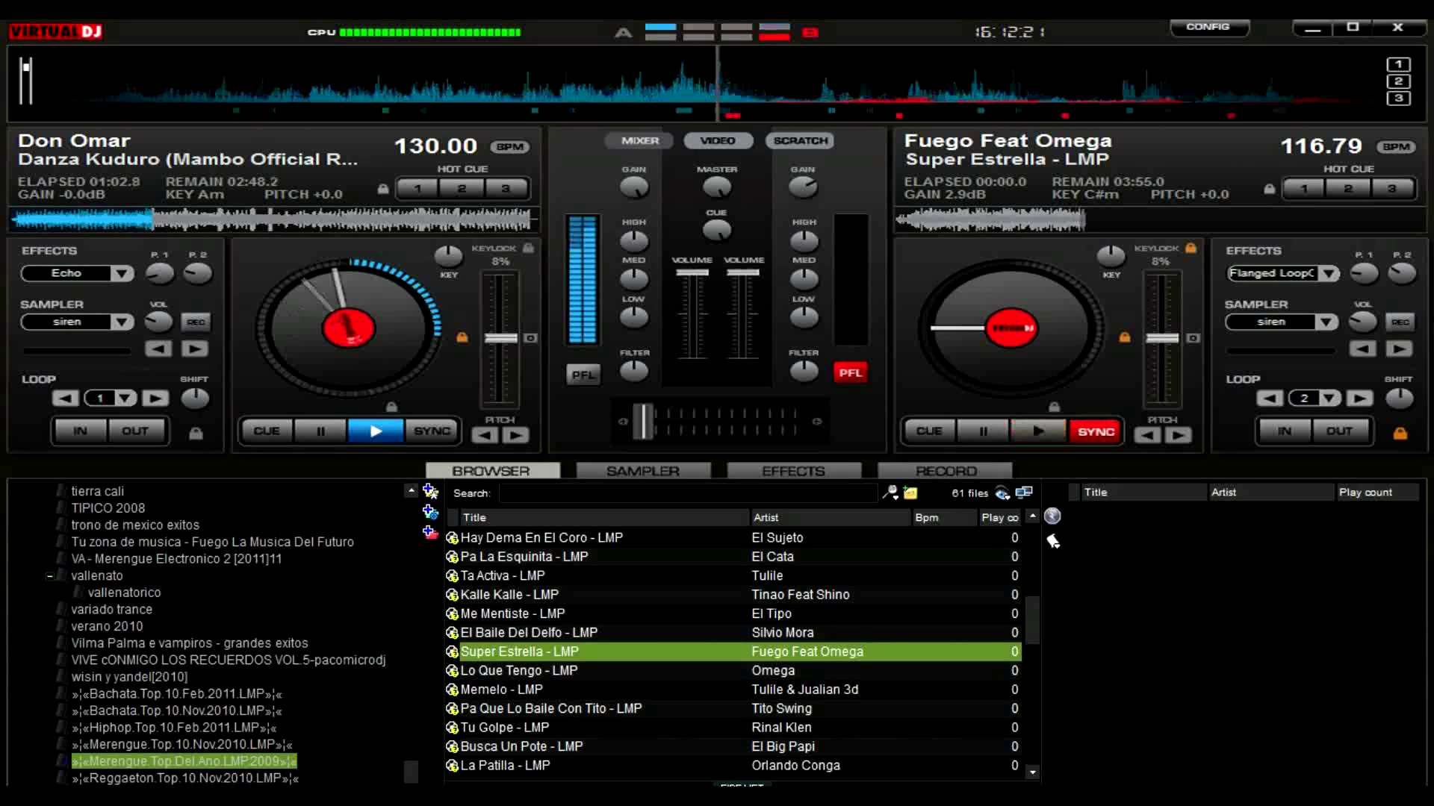
- Load "Estrellita De Madrugada - LMP" by Daddy Yankee Feat Omega from the Merengue.Top.10.Nov.2010.LMP folder on the right deck
{"action": "scroll", "coordinate": [736, 651], "scroll_direction": "up", "scroll_amount": 3}
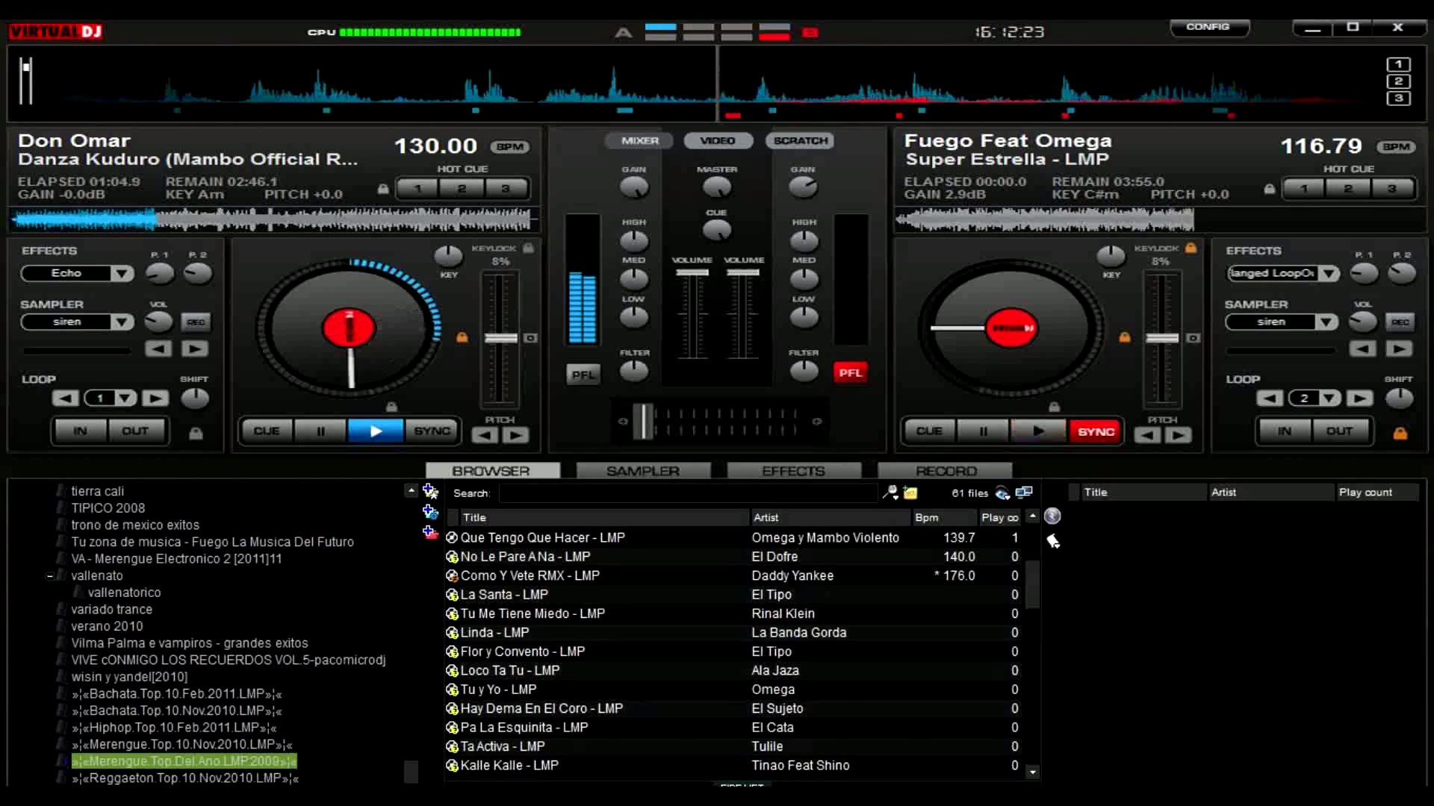
{"action": "scroll", "coordinate": [736, 651], "scroll_direction": "up", "scroll_amount": 3}
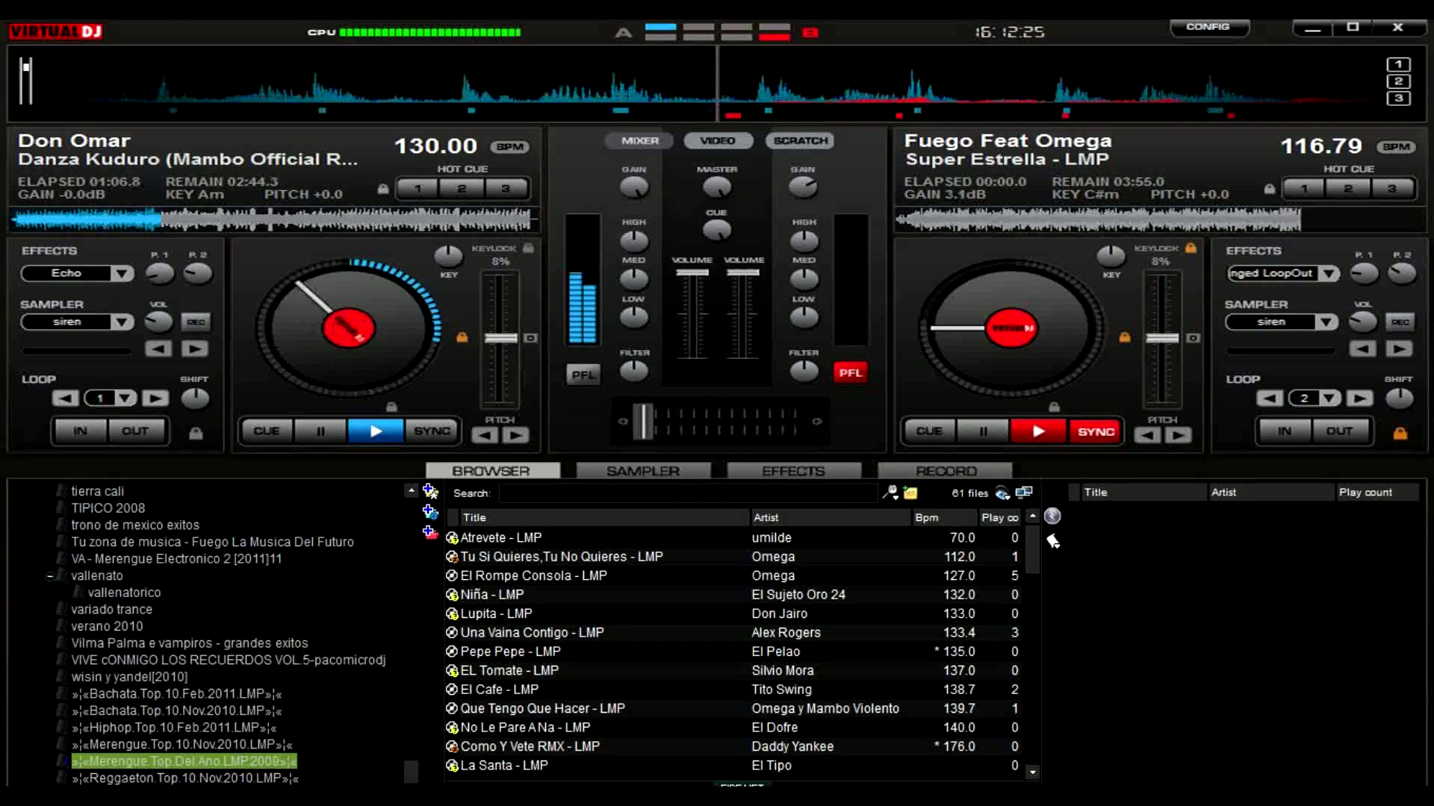
{"action": "left_click", "coordinate": [182, 745]}
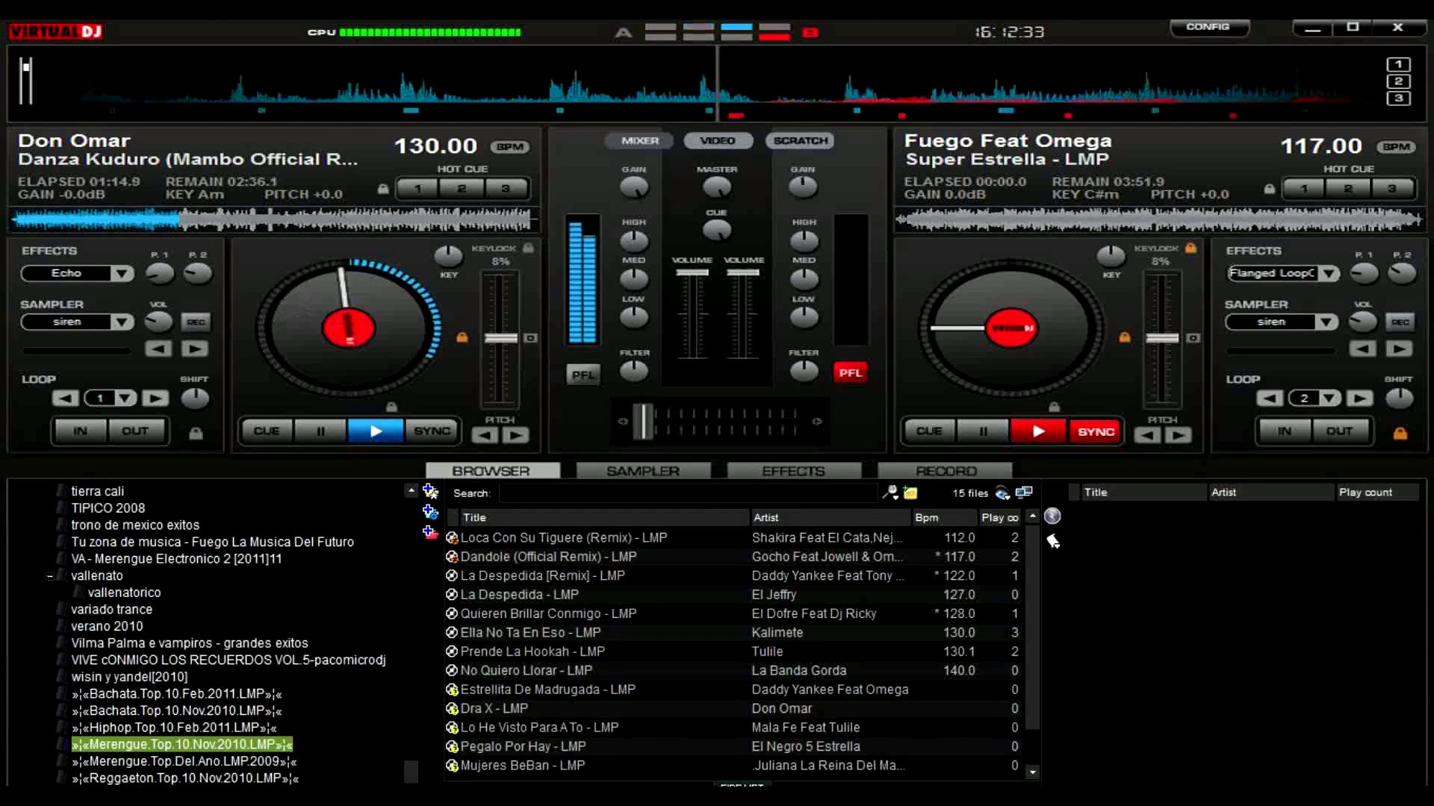
{"action": "left_click_drag", "start_coordinate": [567, 690], "coordinate": [1011, 329]}
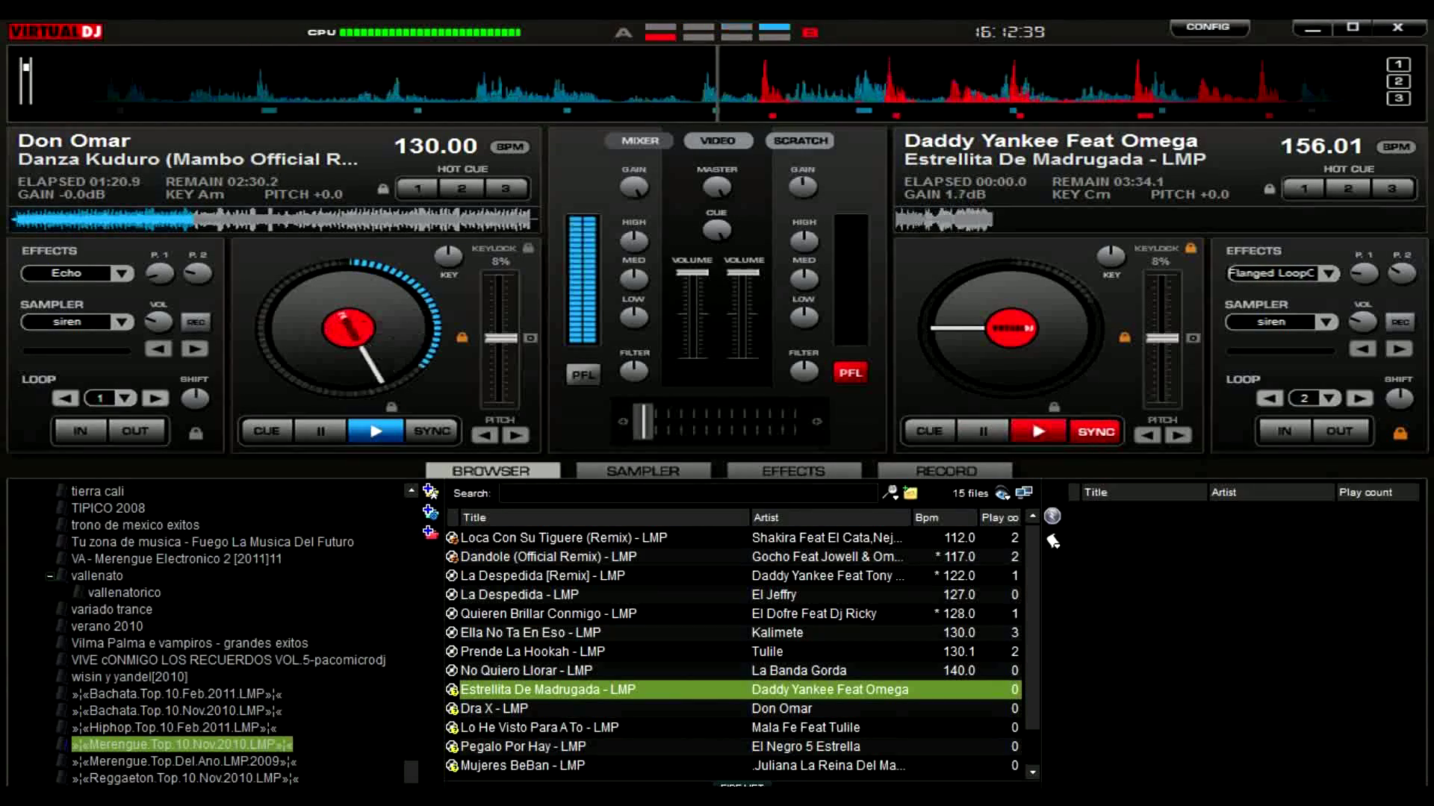
{"action": "scroll", "coordinate": [735, 651], "scroll_direction": "down", "scroll_amount": 2}
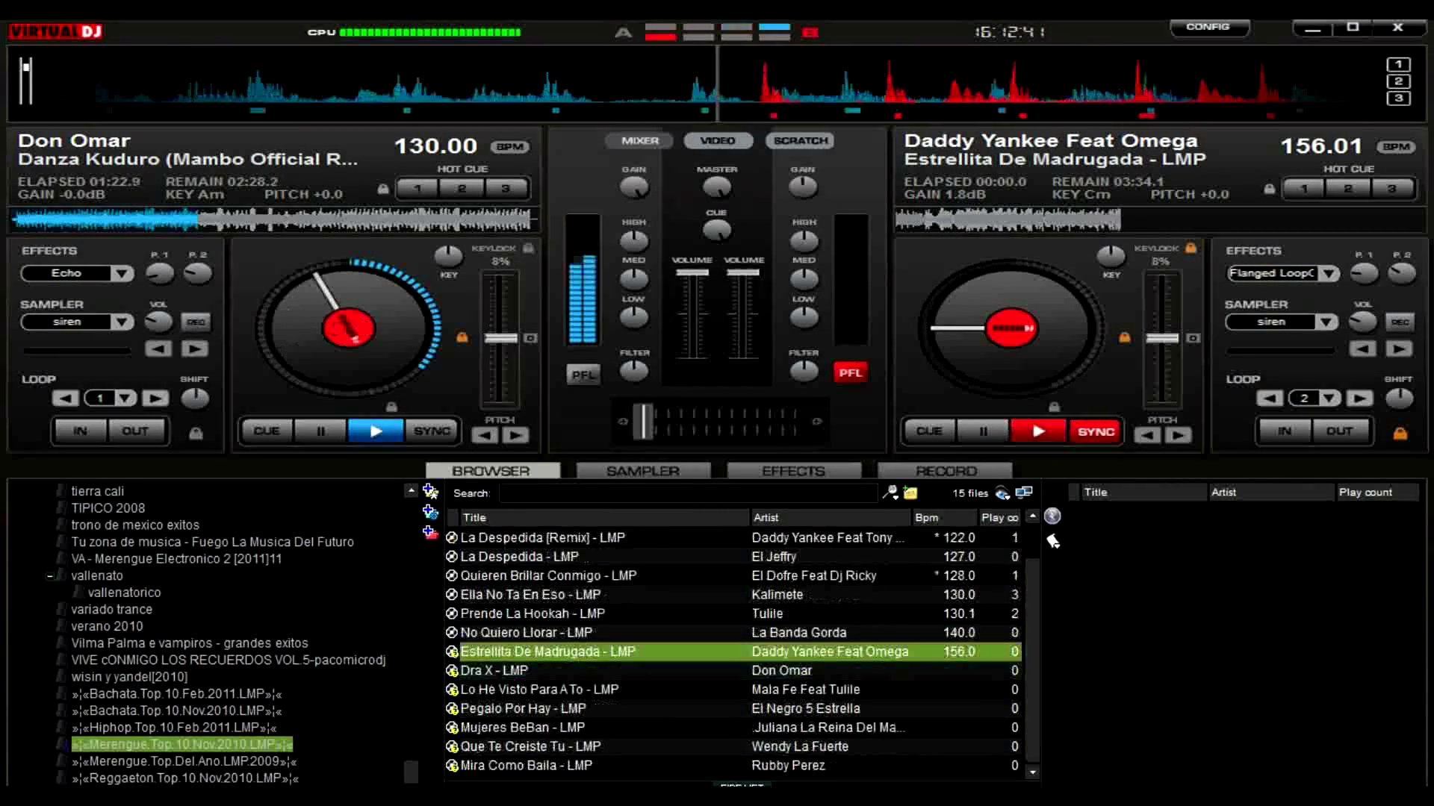
{"action": "scroll", "coordinate": [736, 651], "scroll_direction": "up", "scroll_amount": 1}
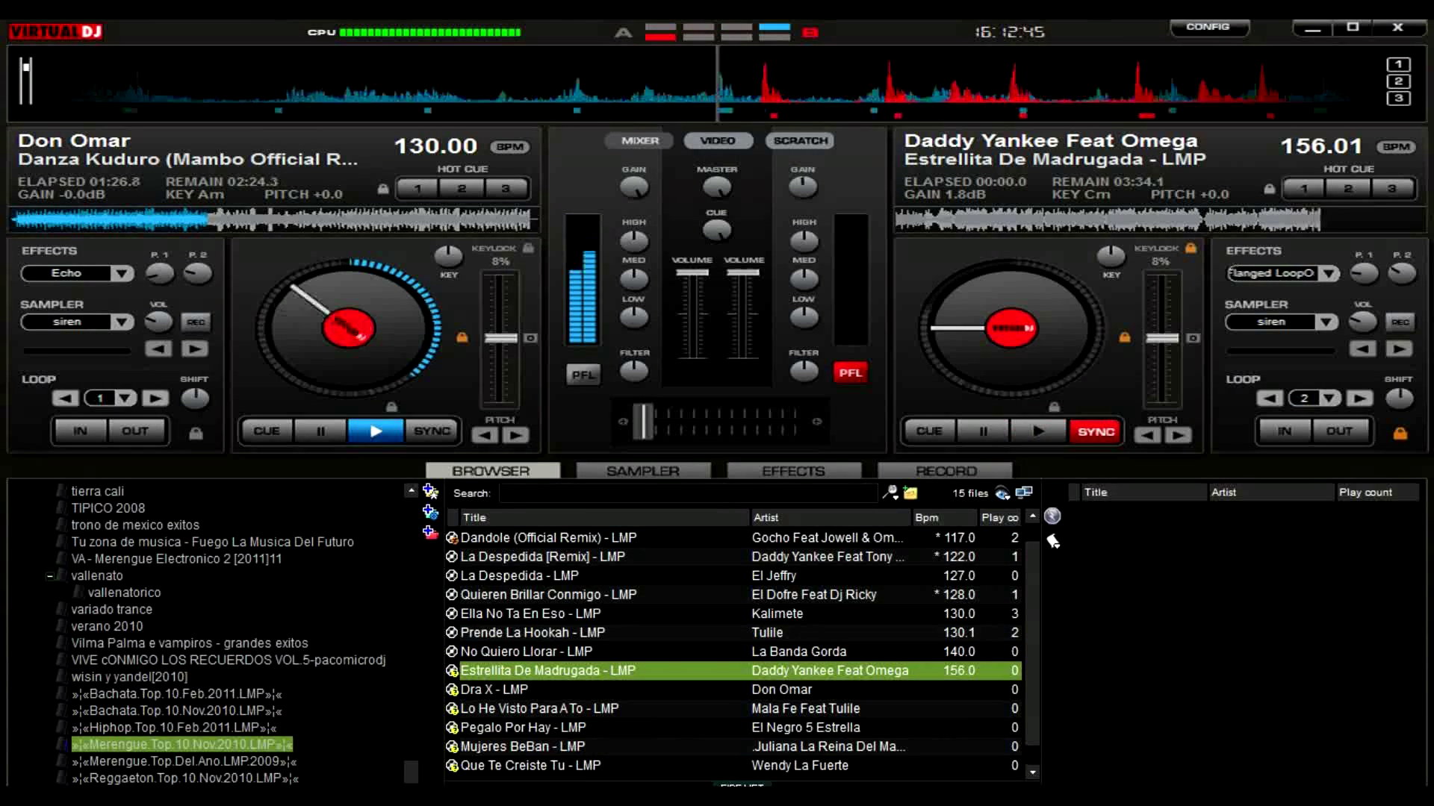
- Load "Quieren Brillar Conmigo - LMP" by El Dofre Feat Dj Ricky on the right deck, synced and playing from about 20 seconds in
{"action": "double_click", "coordinate": [549, 595]}
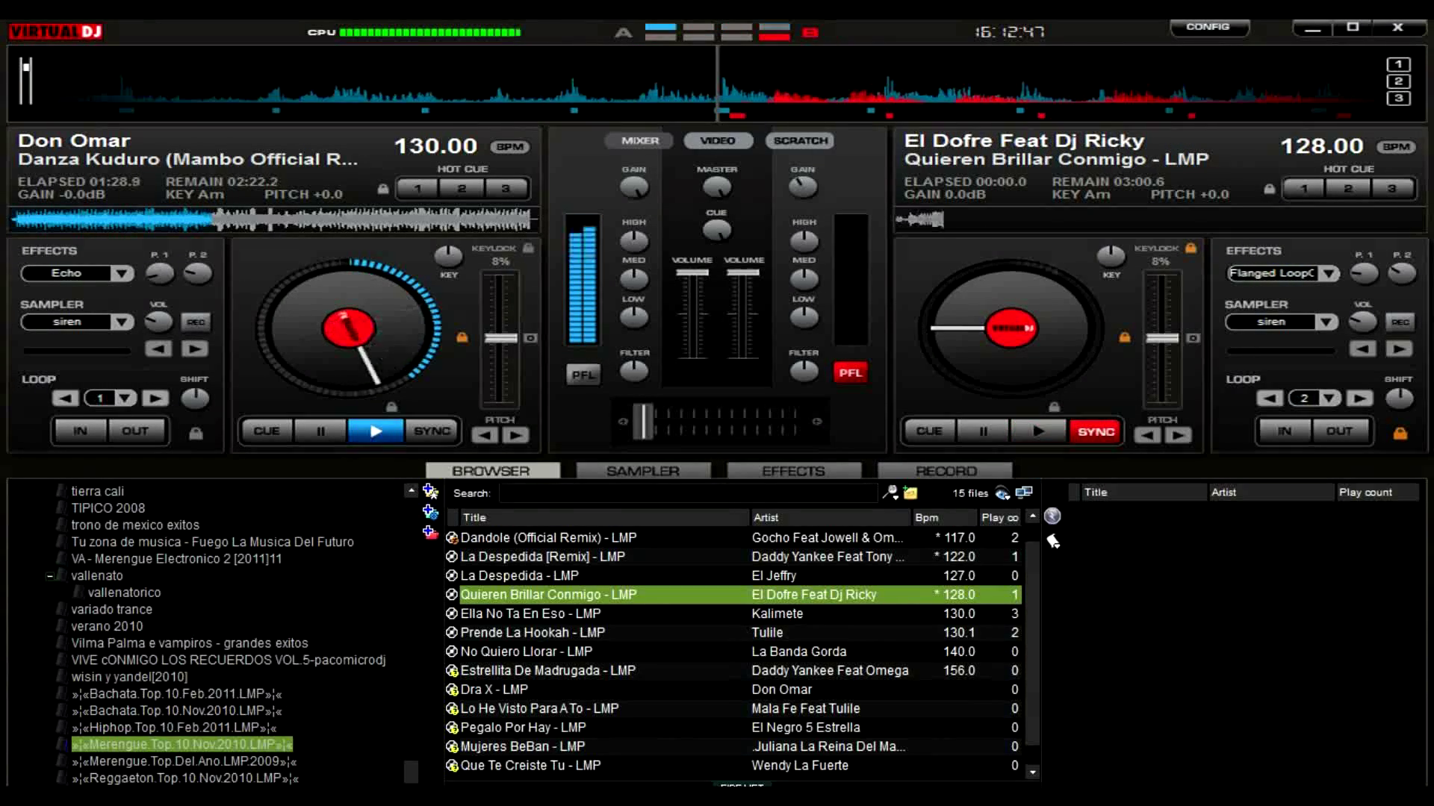
{"action": "left_click", "coordinate": [1095, 431]}
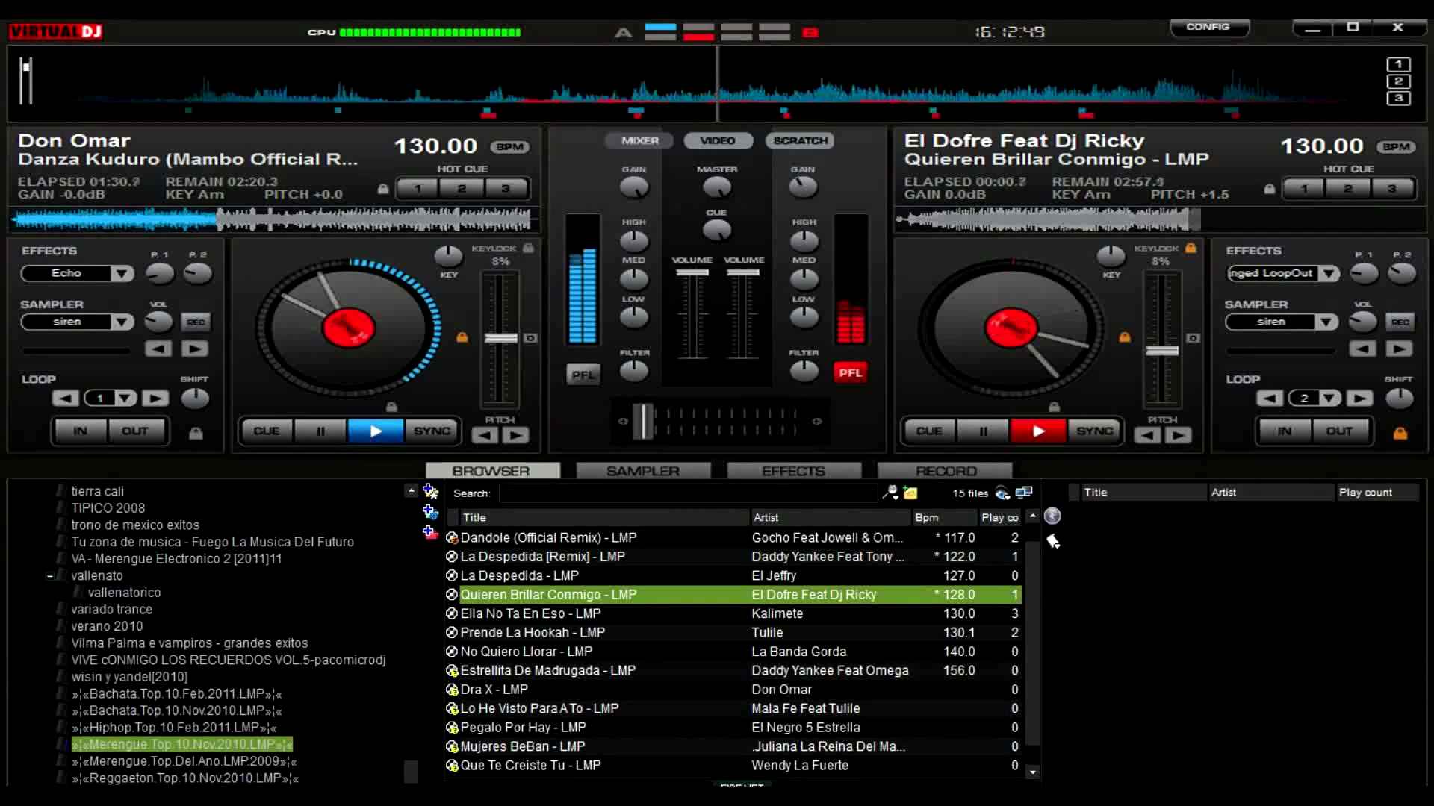
{"action": "left_click", "coordinate": [953, 220]}
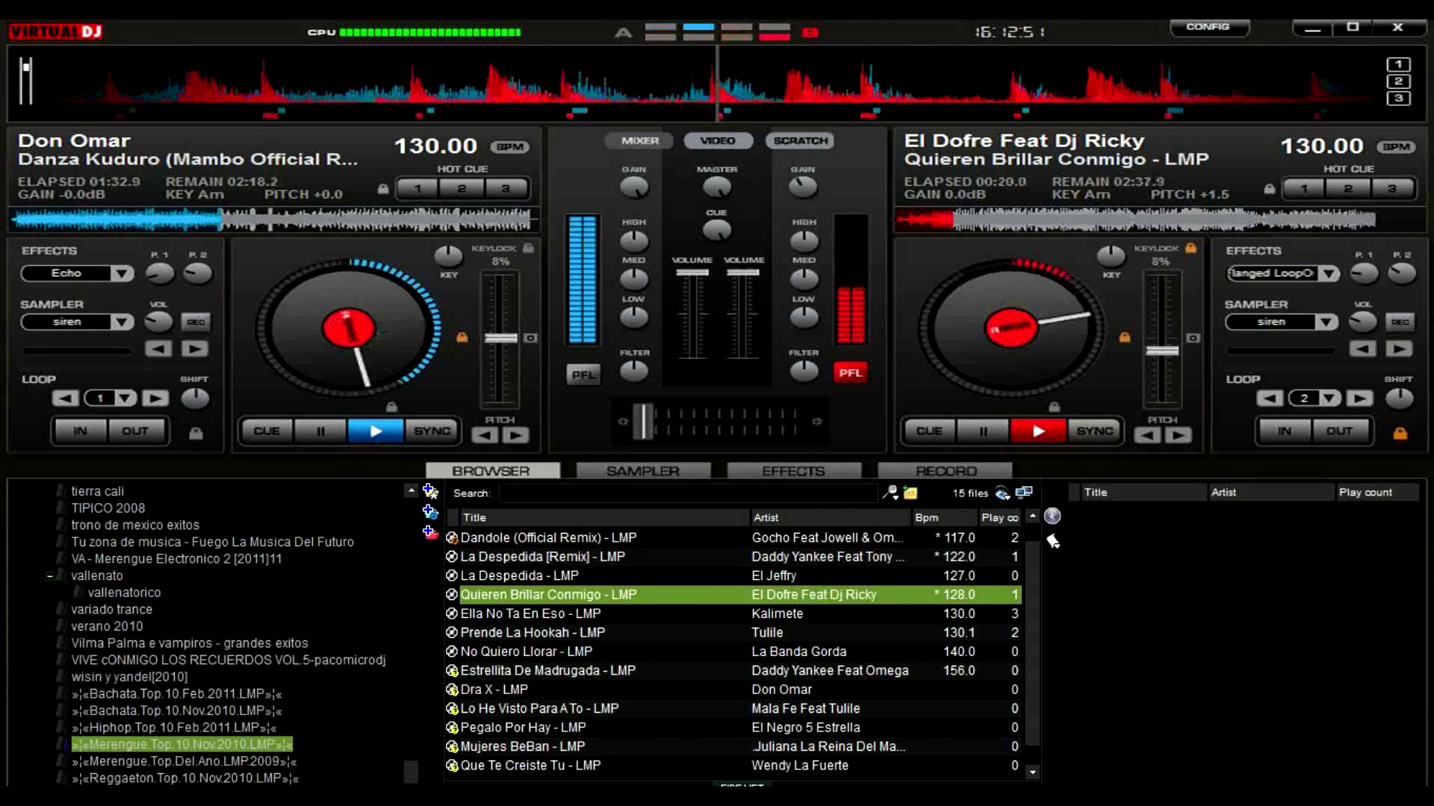
- Loop both decks at 4 beats and crossfade from "Danza Kuduro" to "Quieren Brillar Conmigo"
{"action": "left_click", "coordinate": [1340, 432]}
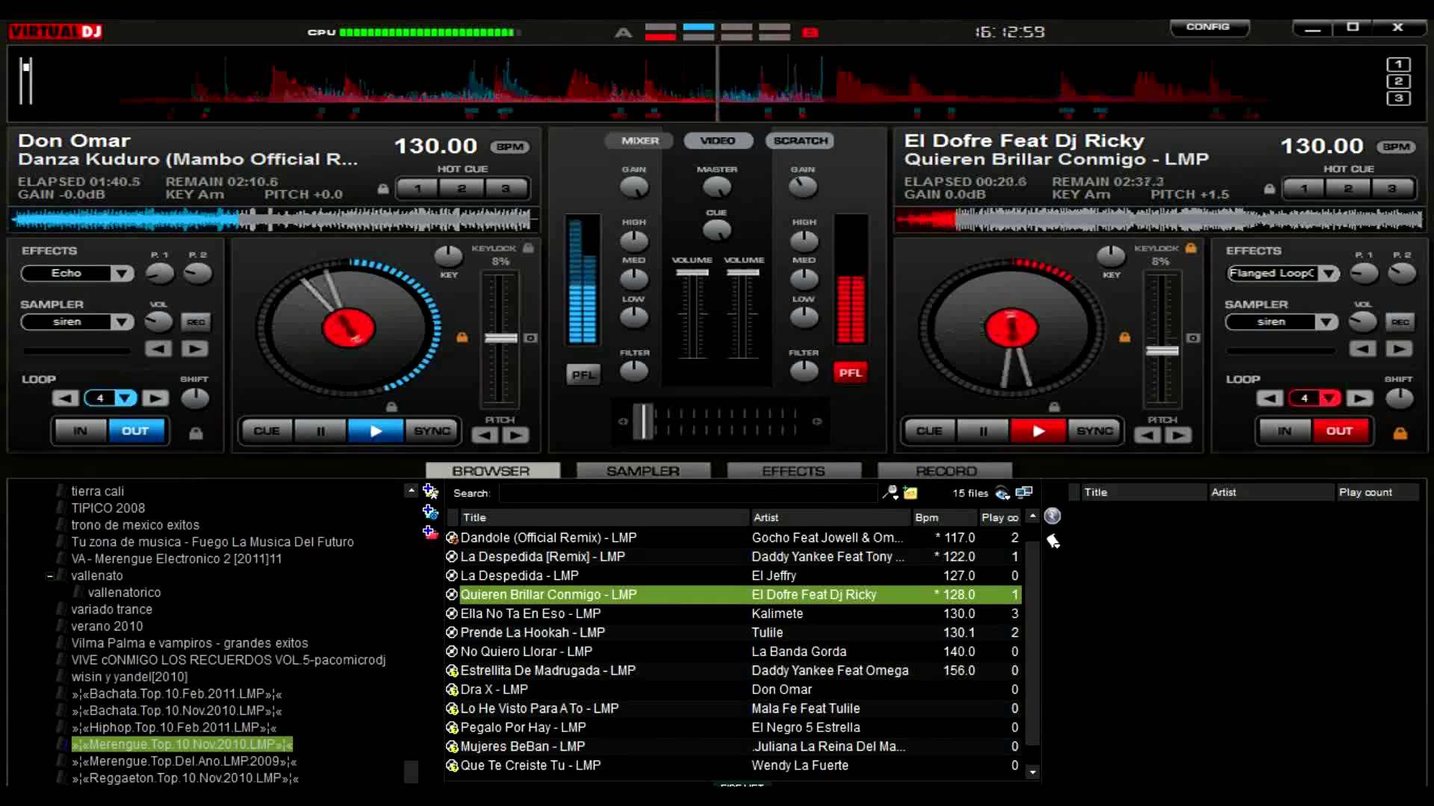
{"action": "left_click_drag", "start_coordinate": [643, 421], "coordinate": [682, 422]}
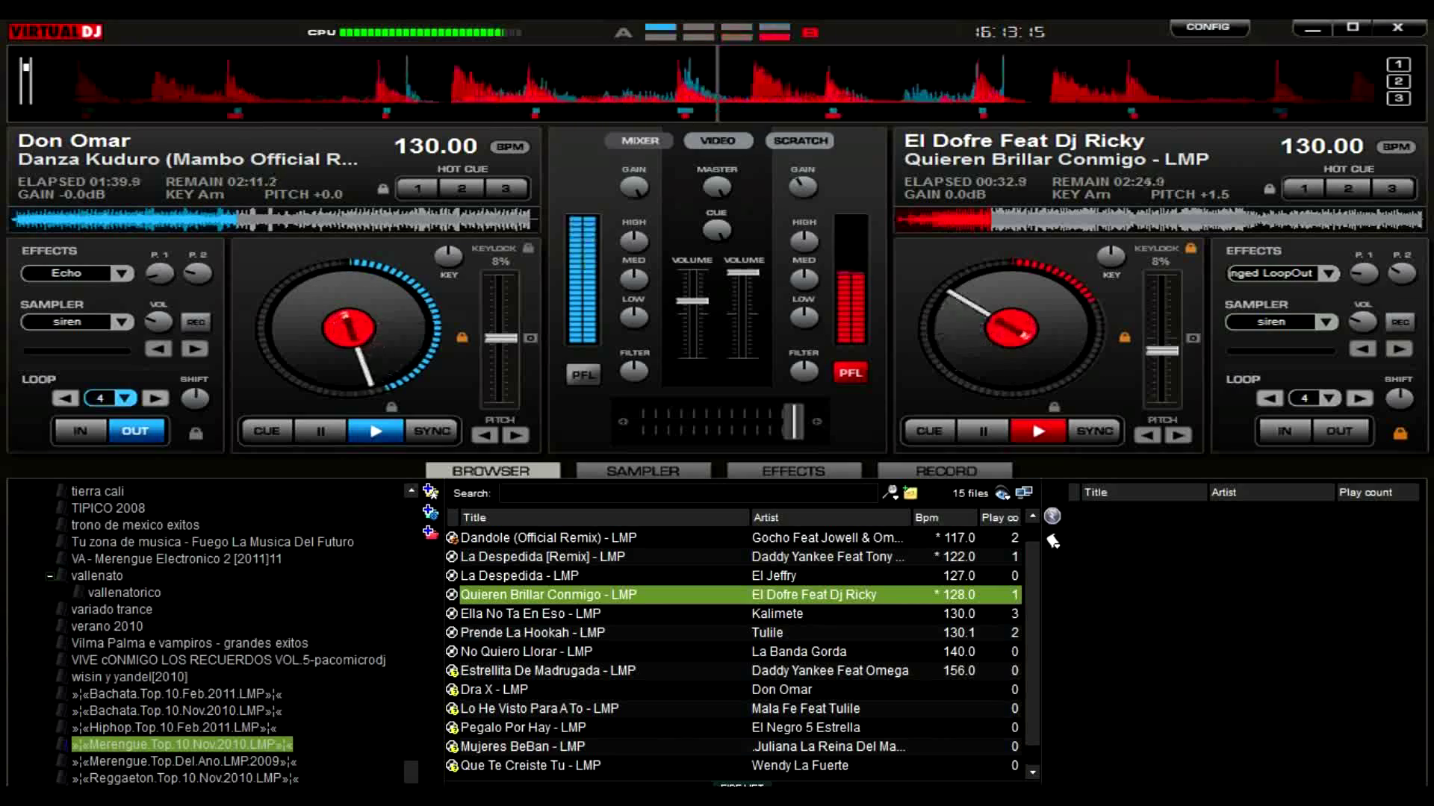
- Trigger the tenth and twelfth samples over "Quieren Brillar Conmigo" and return to the track browser
{"action": "left_click", "coordinate": [643, 470]}
{"action": "left_click", "coordinate": [491, 471]}
{"action": "left_click", "coordinate": [643, 471]}
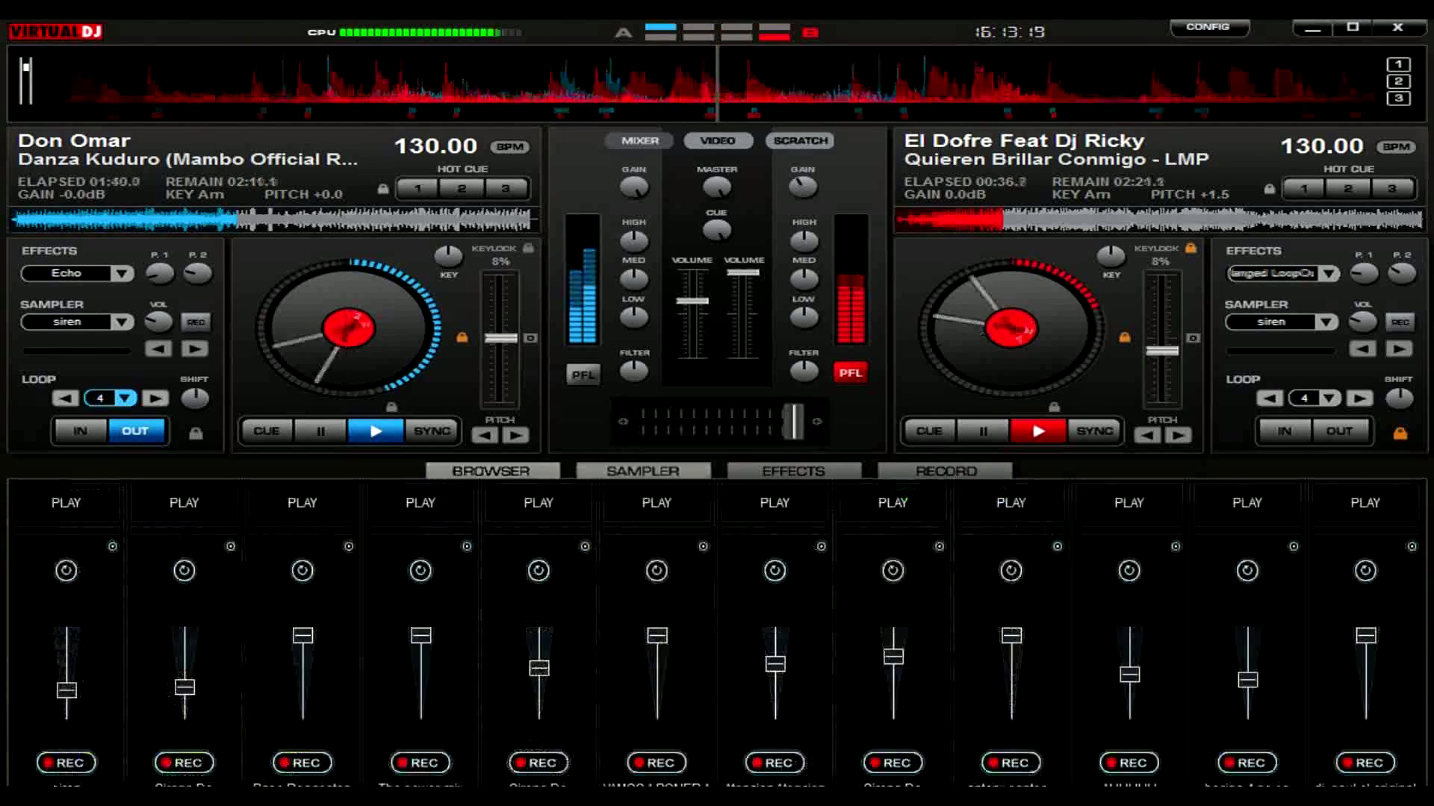
{"action": "left_click", "coordinate": [1129, 504]}
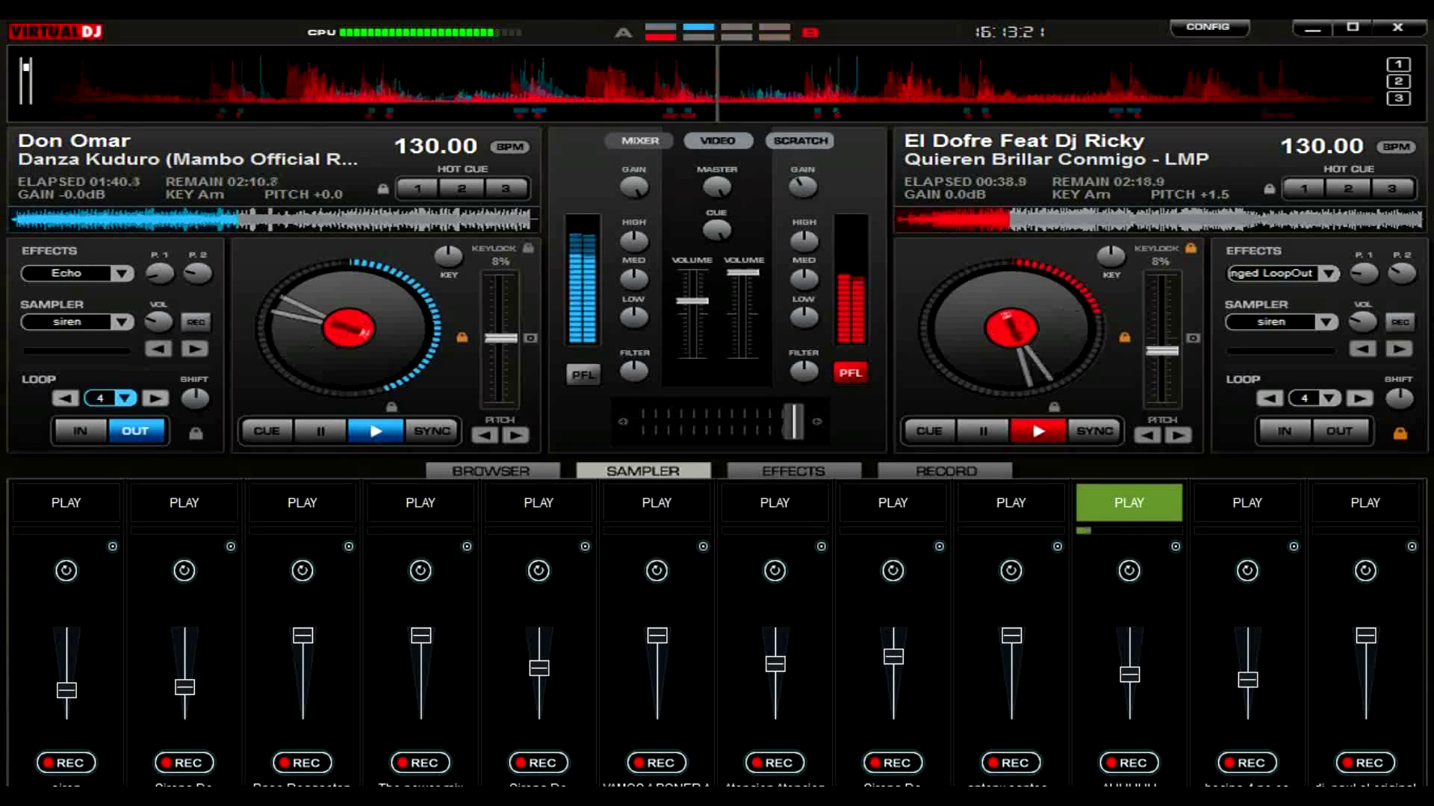
{"action": "left_click", "coordinate": [1365, 503]}
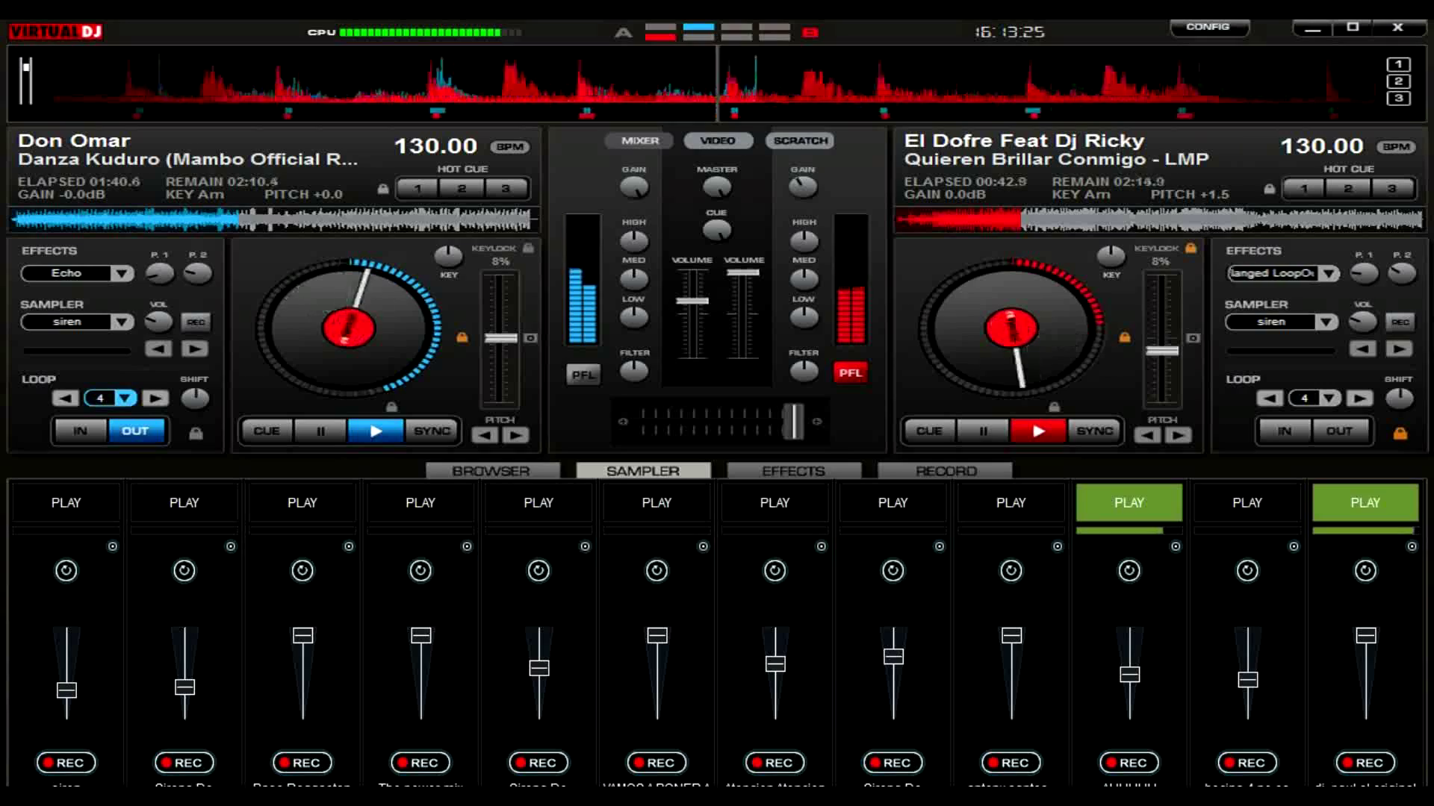
{"action": "left_click", "coordinate": [493, 471]}
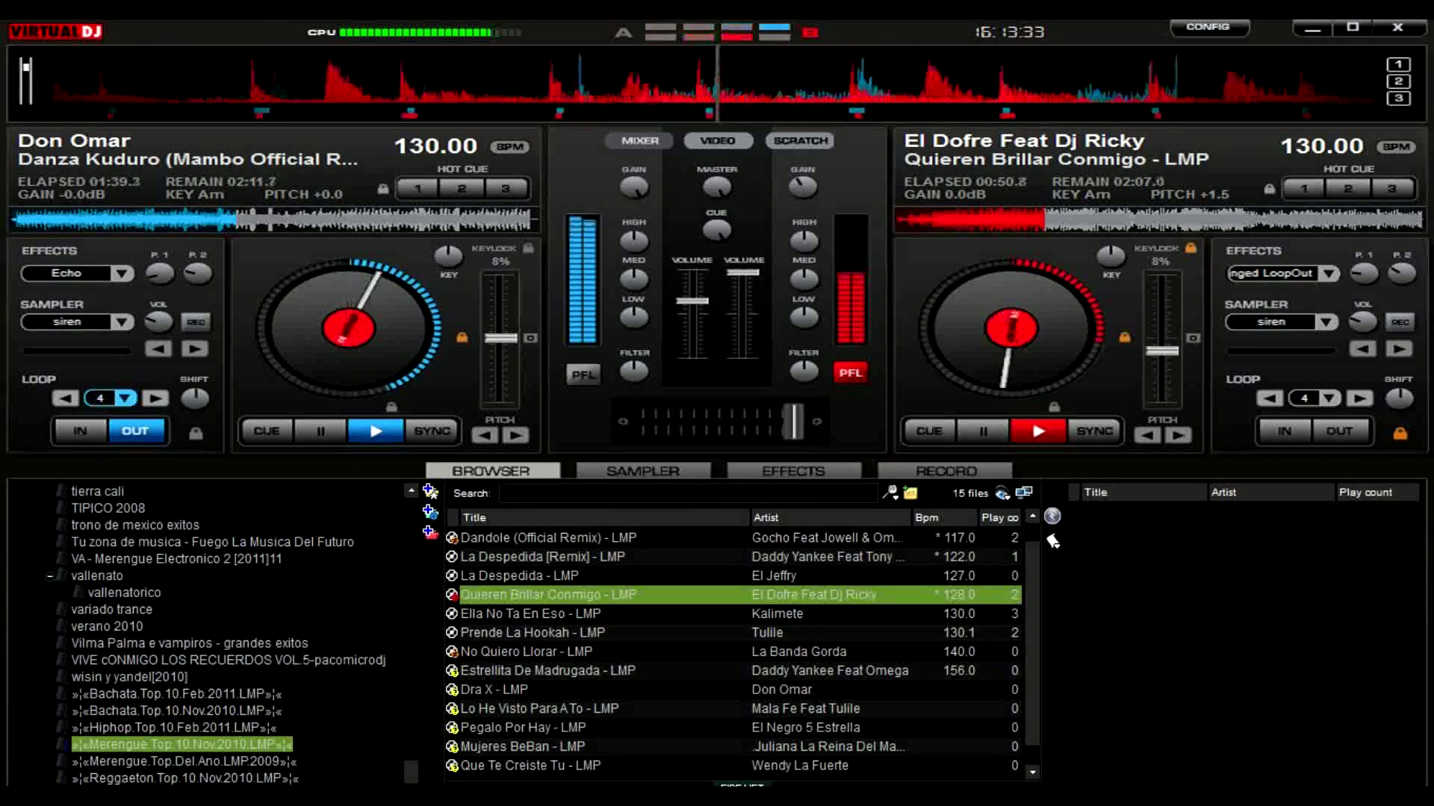
- Look through the music folders, including REMIXES DE LMP 2011, for the next track
{"action": "scroll", "coordinate": [734, 649], "scroll_direction": "down", "scroll_amount": 1}
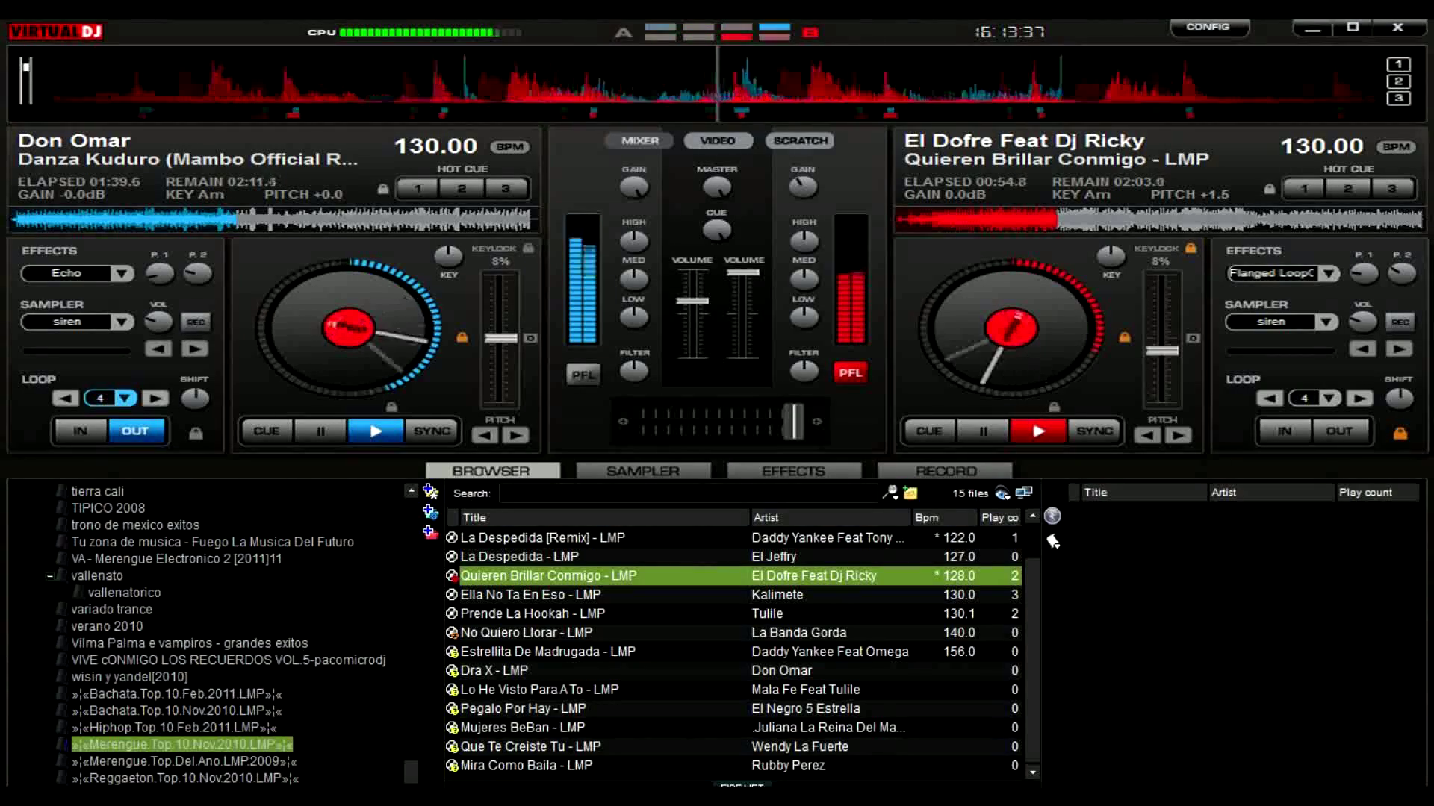
{"action": "scroll", "coordinate": [734, 649], "scroll_direction": "up", "scroll_amount": 2}
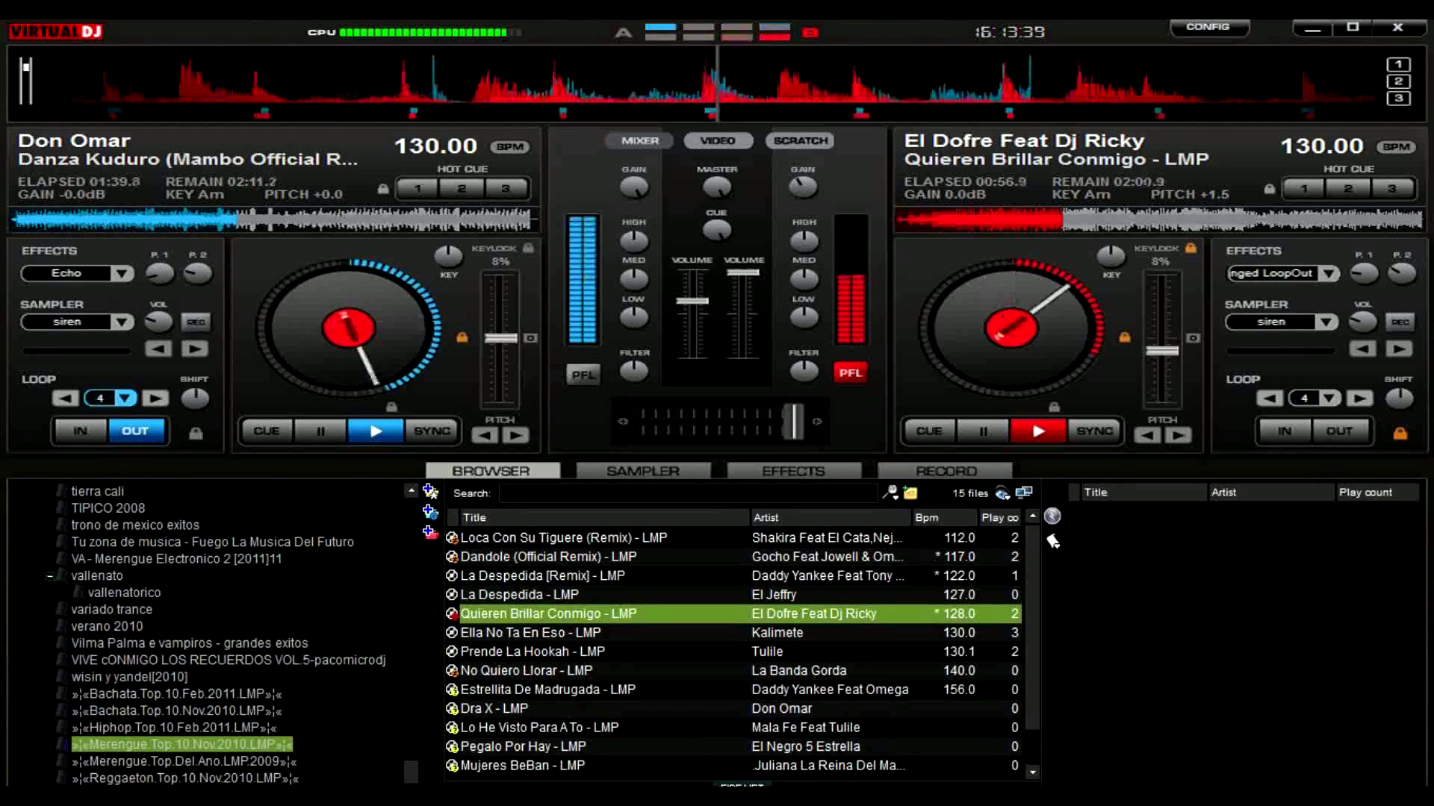
{"action": "scroll", "coordinate": [209, 635], "scroll_direction": "up", "scroll_amount": 10}
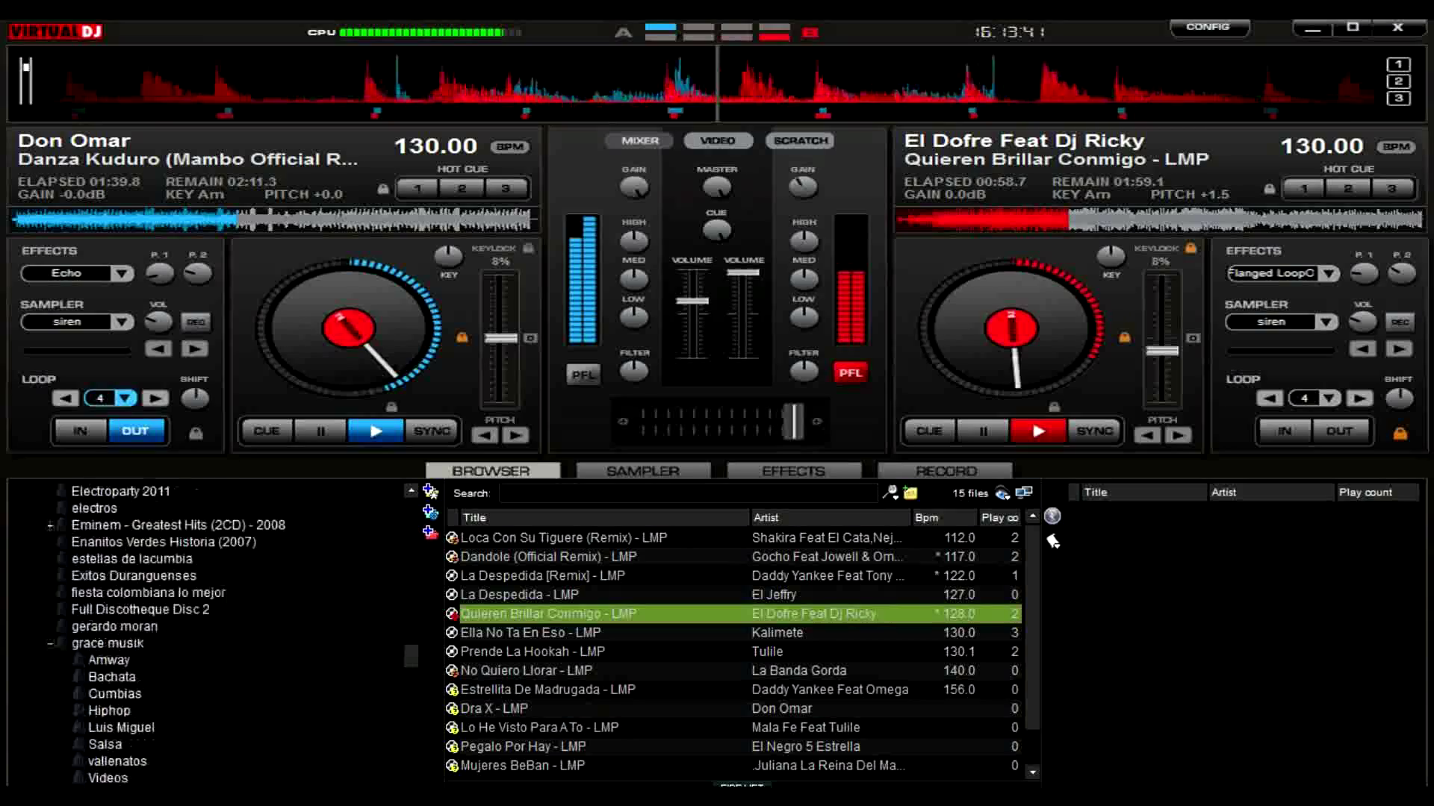
{"action": "scroll", "coordinate": [209, 635], "scroll_direction": "down", "scroll_amount": 1}
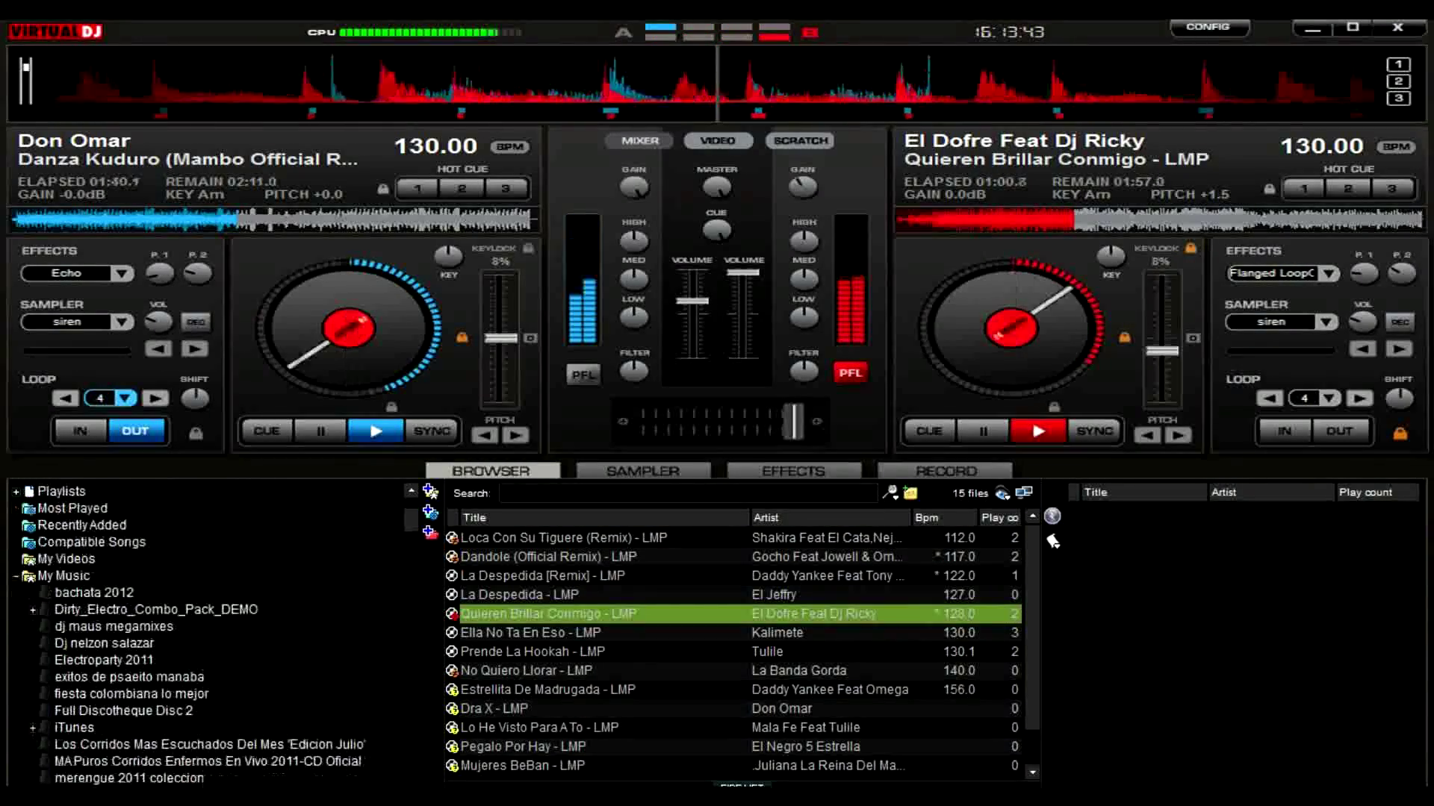
{"action": "scroll", "coordinate": [209, 635], "scroll_direction": "down", "scroll_amount": 10}
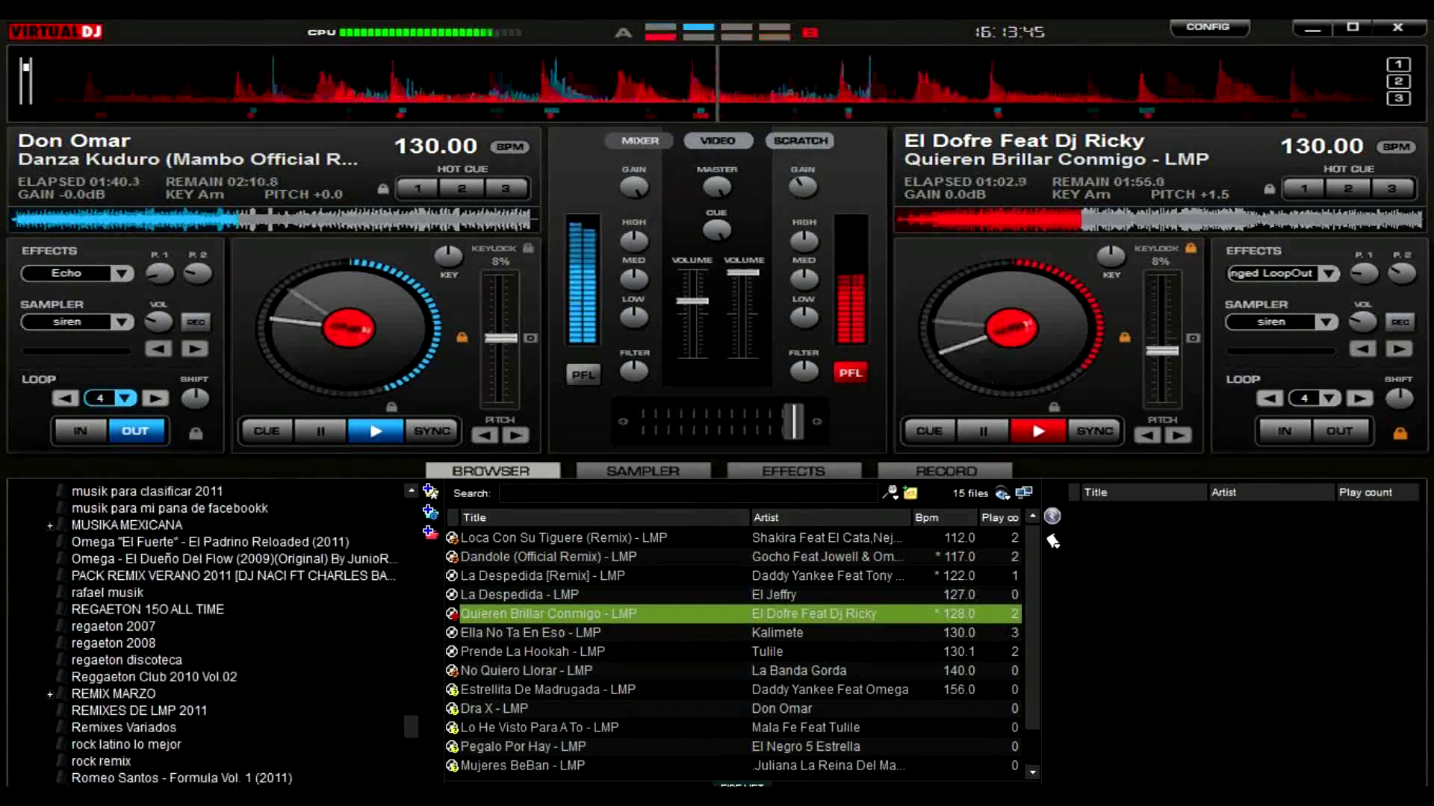
{"action": "scroll", "coordinate": [209, 634], "scroll_direction": "down", "scroll_amount": 1}
{"action": "scroll", "coordinate": [209, 635], "scroll_direction": "down", "scroll_amount": 2}
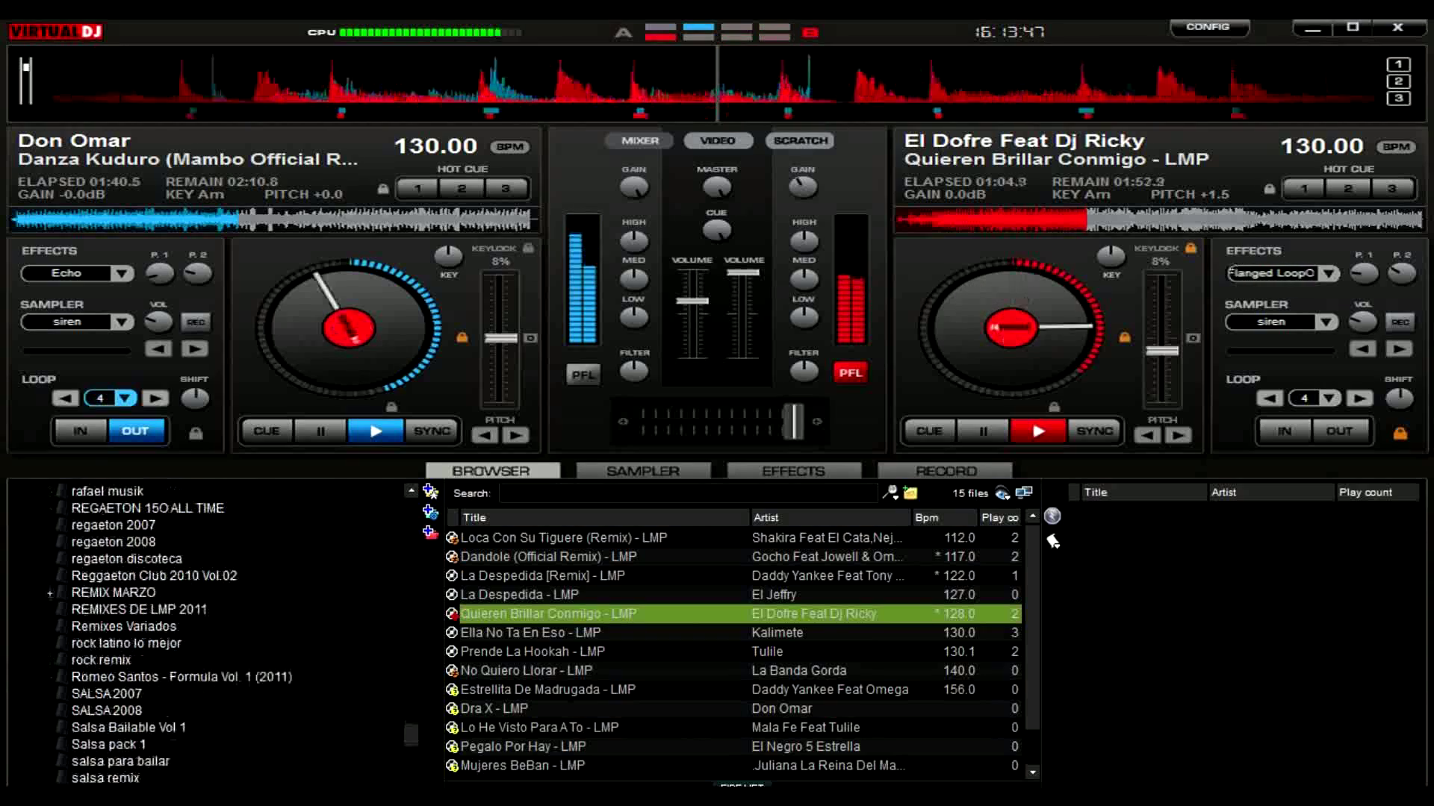
{"action": "scroll", "coordinate": [209, 635], "scroll_direction": "up", "scroll_amount": 1}
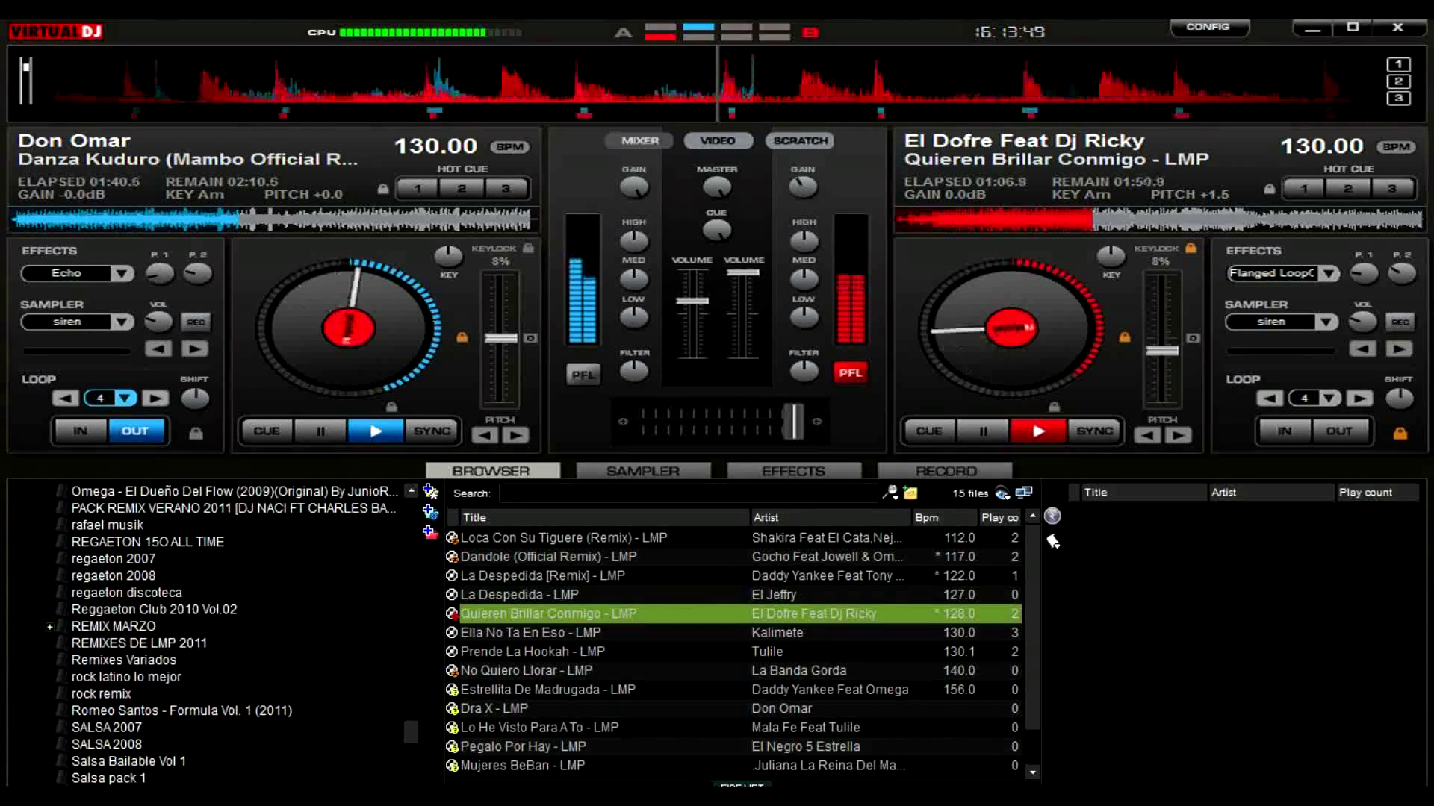
{"action": "left_click", "coordinate": [138, 644]}
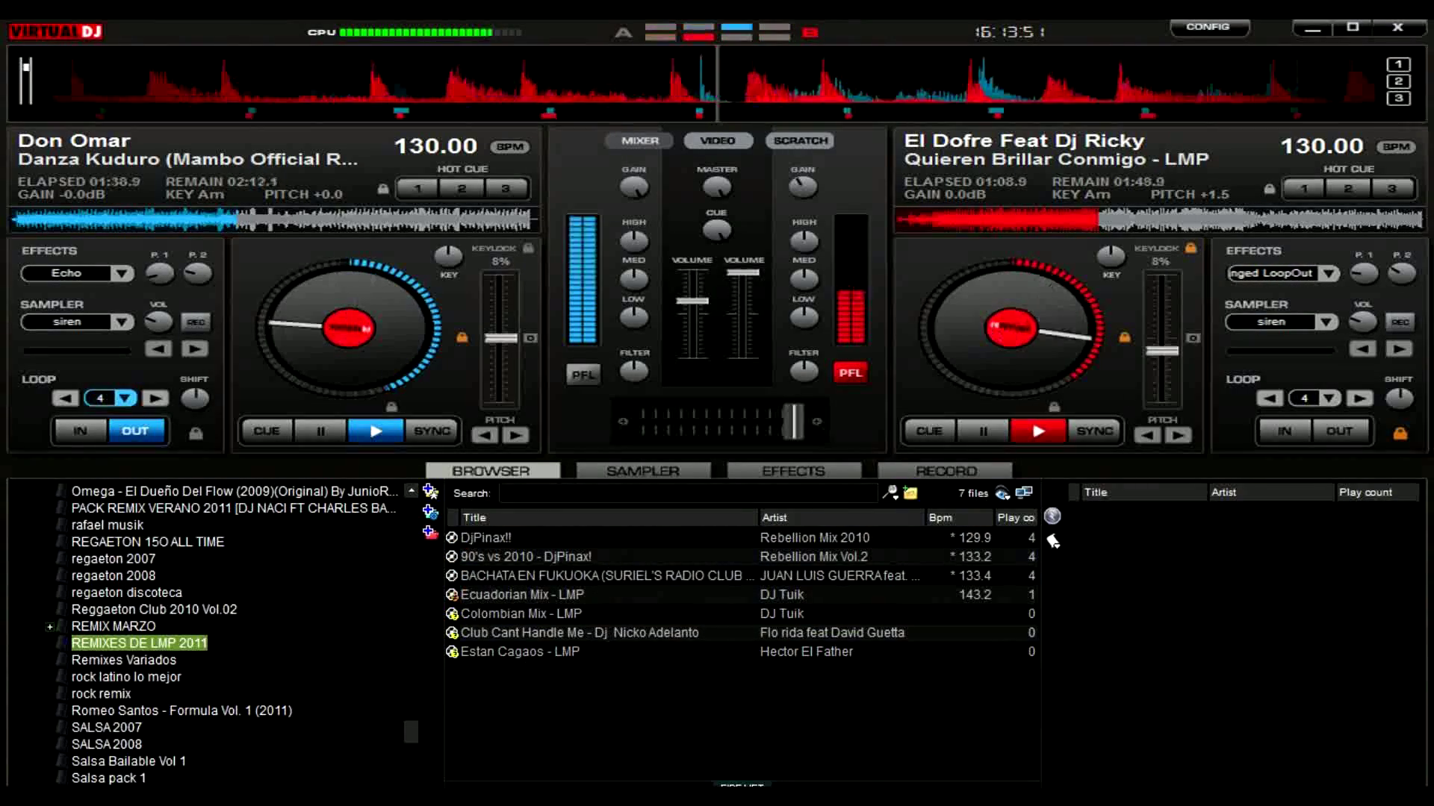
- Load "Show Me Love (Mambo Remix)" by Robin S from the VA - Merengue Electronico 2 [2011]11 folder on the left deck and sync it
{"action": "scroll", "coordinate": [210, 635], "scroll_direction": "down", "scroll_amount": 8}
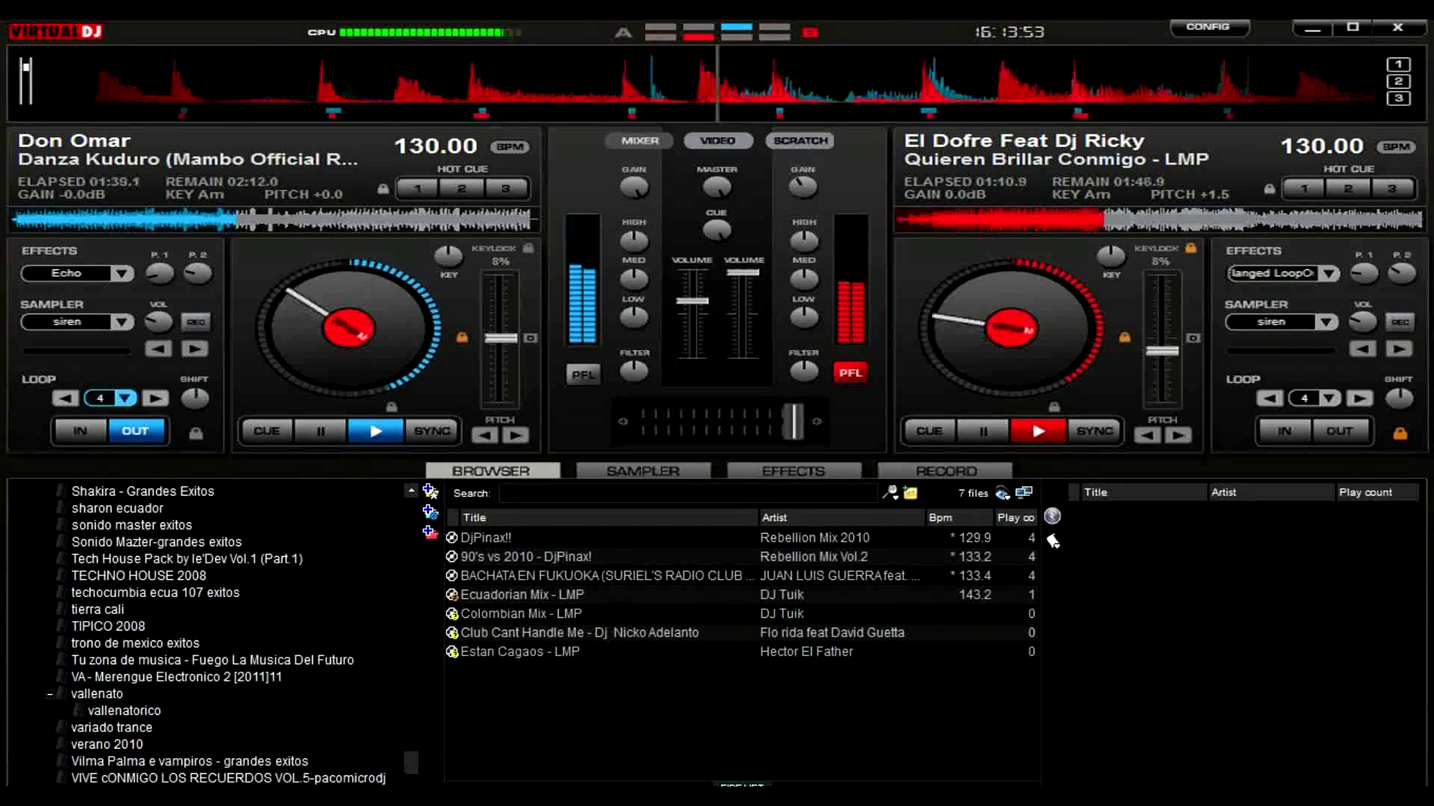
{"action": "left_click", "coordinate": [176, 678]}
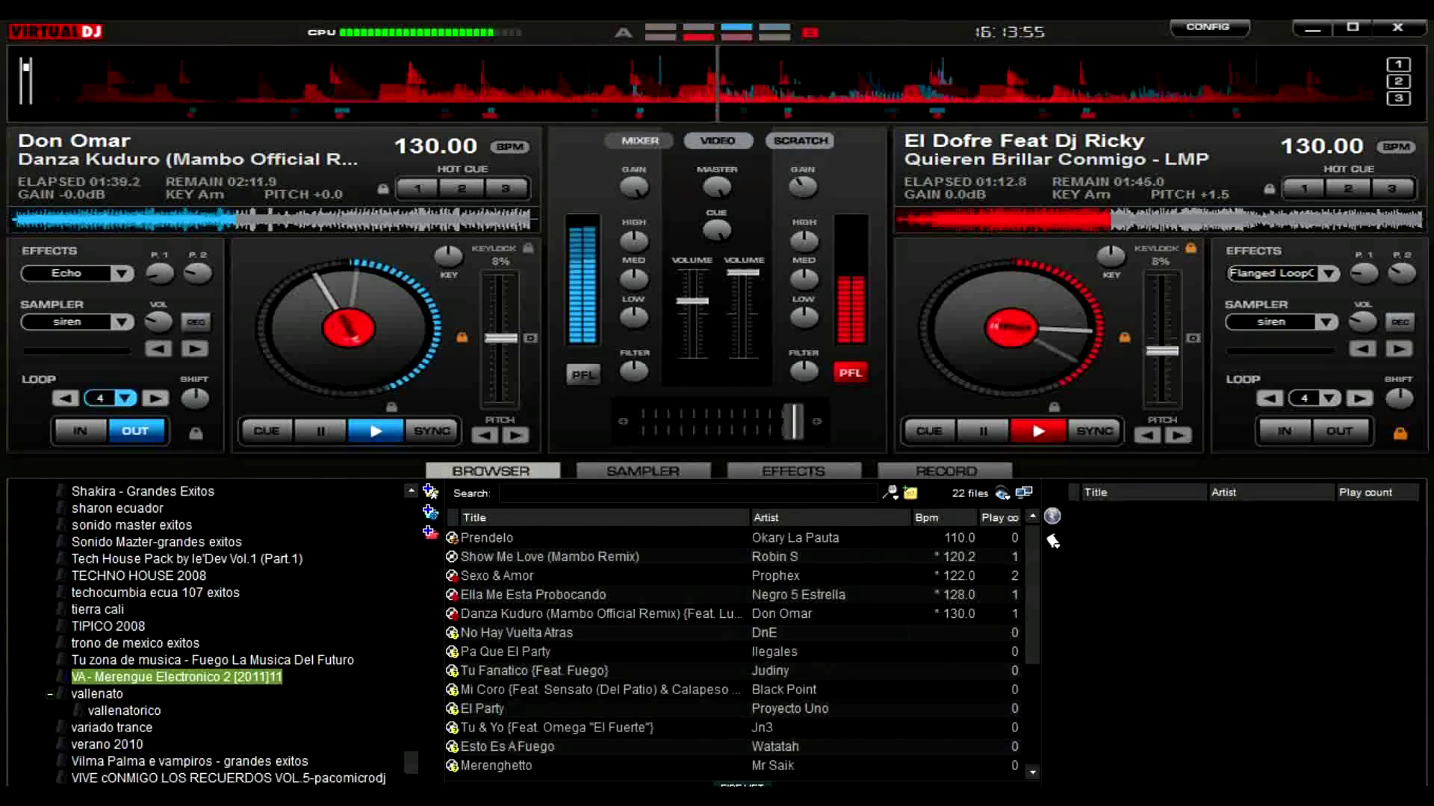
{"action": "left_click", "coordinate": [568, 575]}
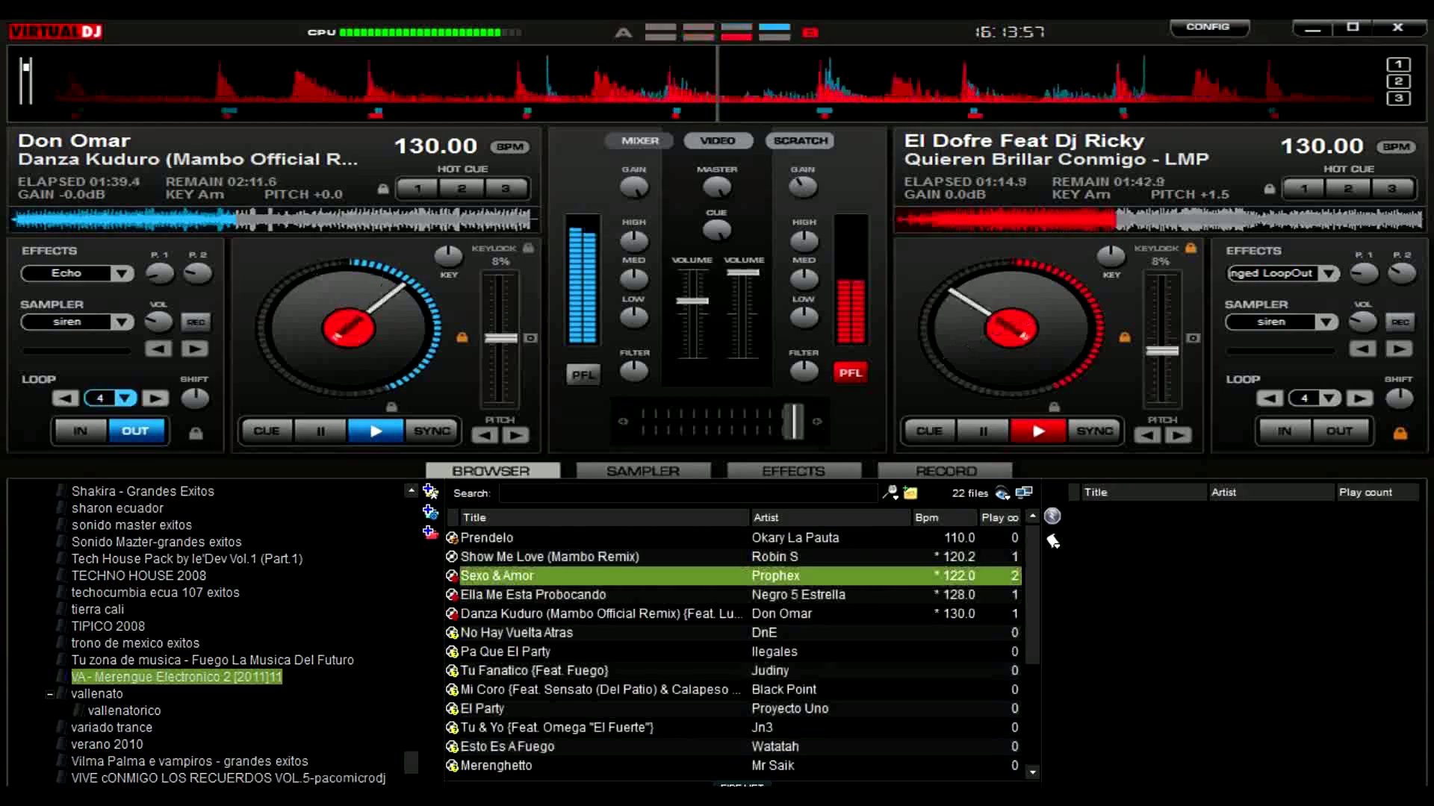
{"action": "left_click", "coordinate": [550, 557]}
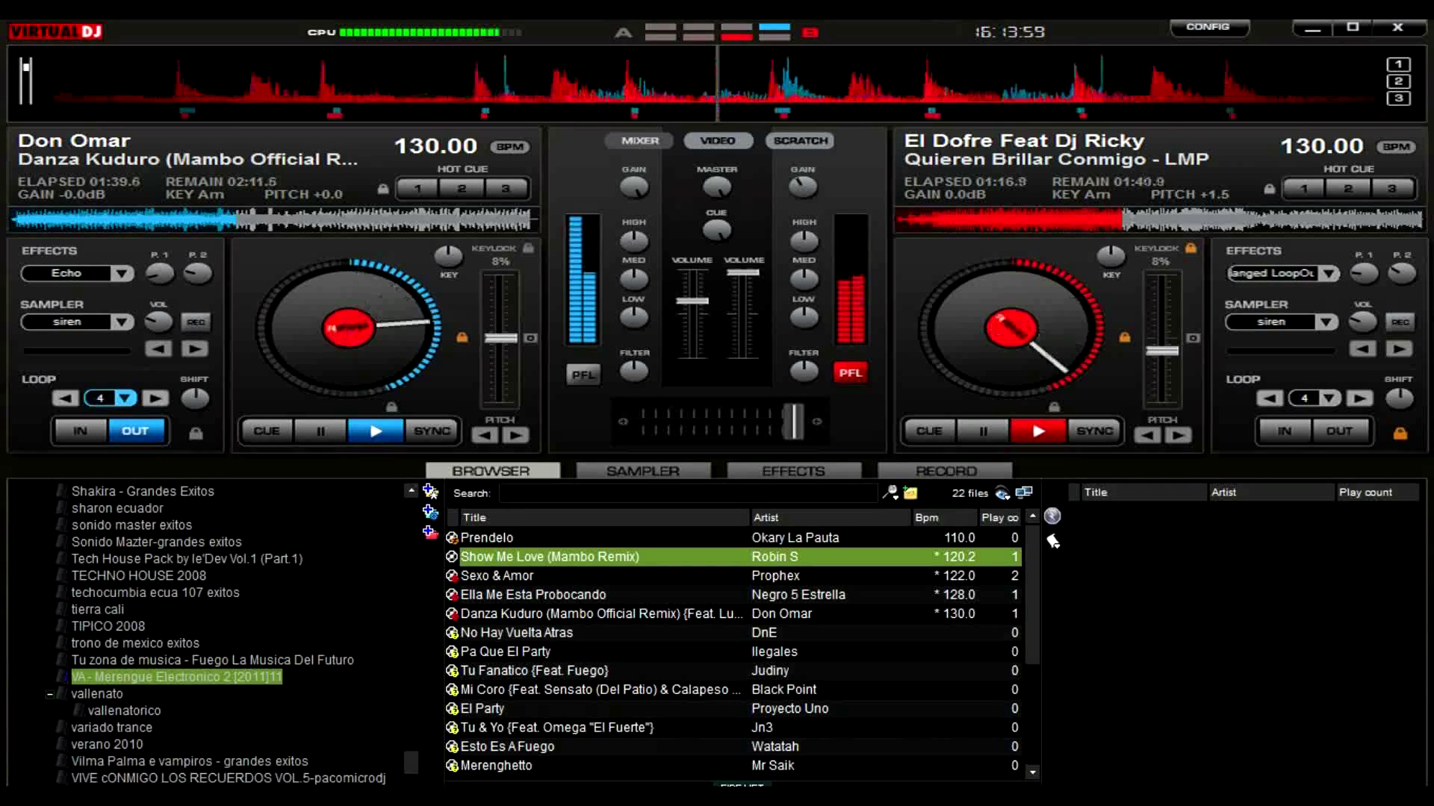
{"action": "left_click_drag", "start_coordinate": [549, 557], "coordinate": [348, 328]}
{"action": "left_click", "coordinate": [433, 431]}
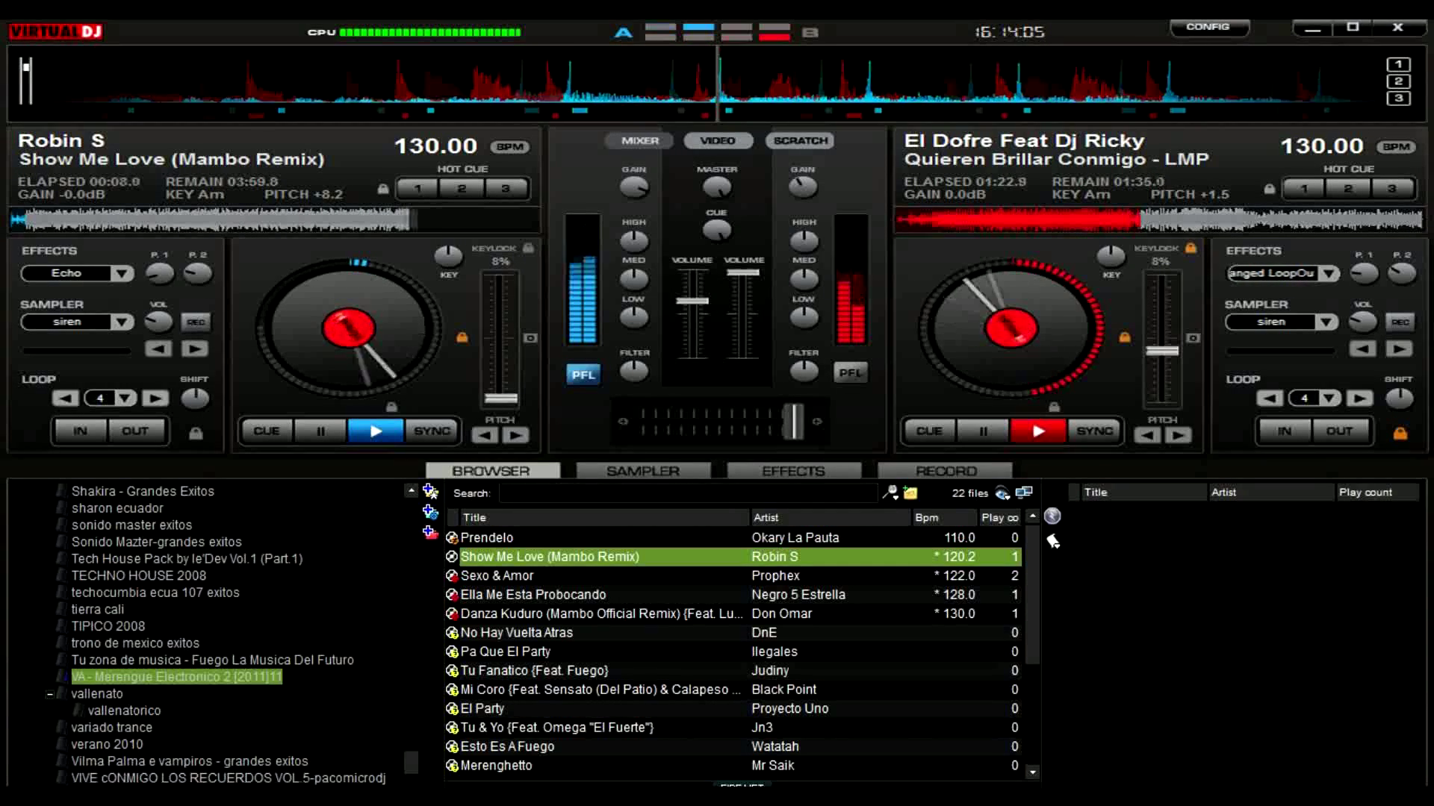
- Loop "Show Me Love" at 4 beats on the left deck and reset the right deck's pitch to +0.0
{"action": "left_click", "coordinate": [100, 398]}
{"action": "key", "text": "s"}
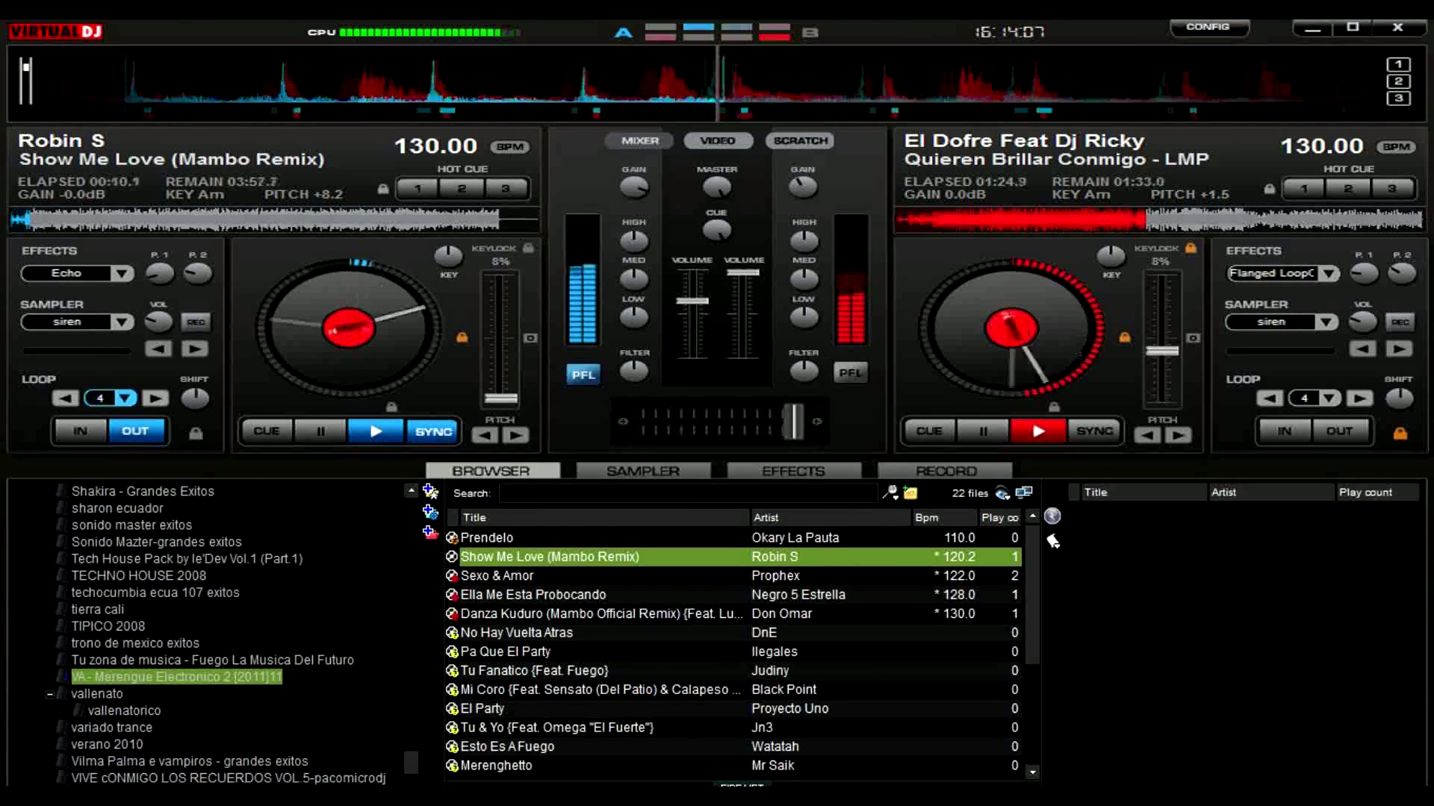
{"action": "left_click", "coordinate": [1192, 338]}
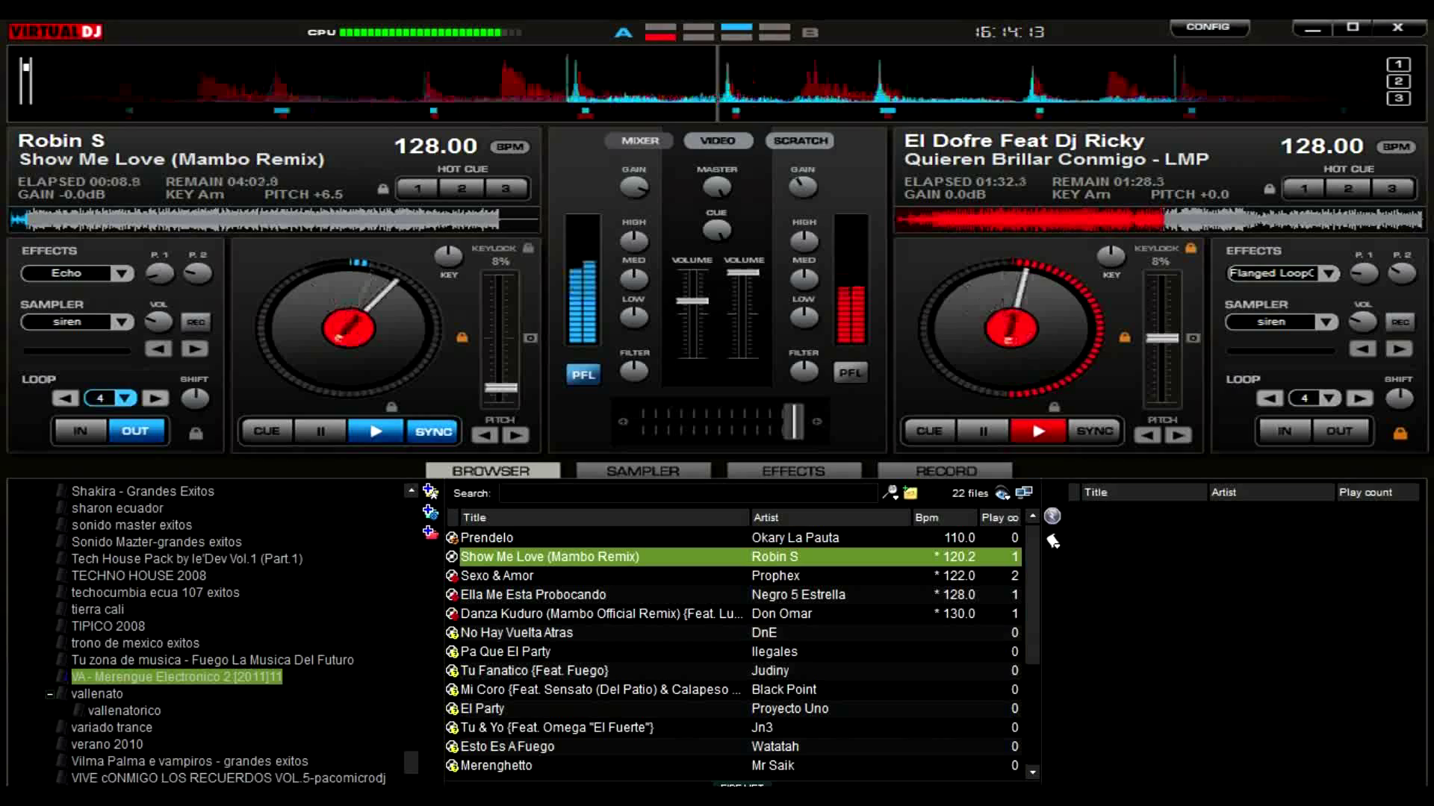
- Blend over to "Show Me Love" with the left deck at full volume and slow the right deck's pitch to -2.2
{"action": "left_click_drag", "start_coordinate": [692, 301], "coordinate": [692, 273]}
{"action": "left_click_drag", "start_coordinate": [1161, 338], "coordinate": [1162, 333]}
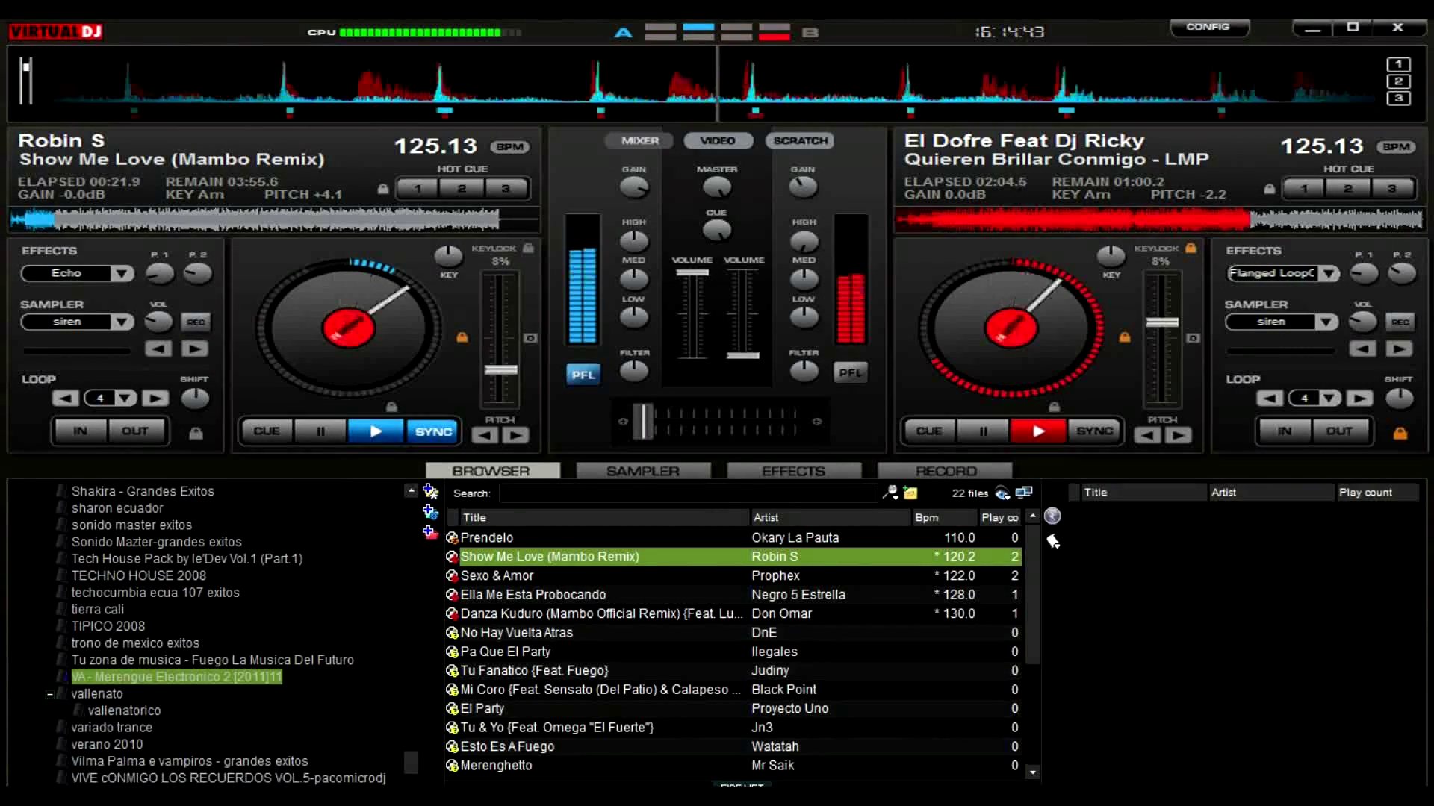
- Trigger the twelfth and tenth samples over "Show Me Love" and raise the tenth sample's volume to maximum
{"action": "left_click", "coordinate": [643, 471]}
{"action": "left_click", "coordinate": [1365, 504]}
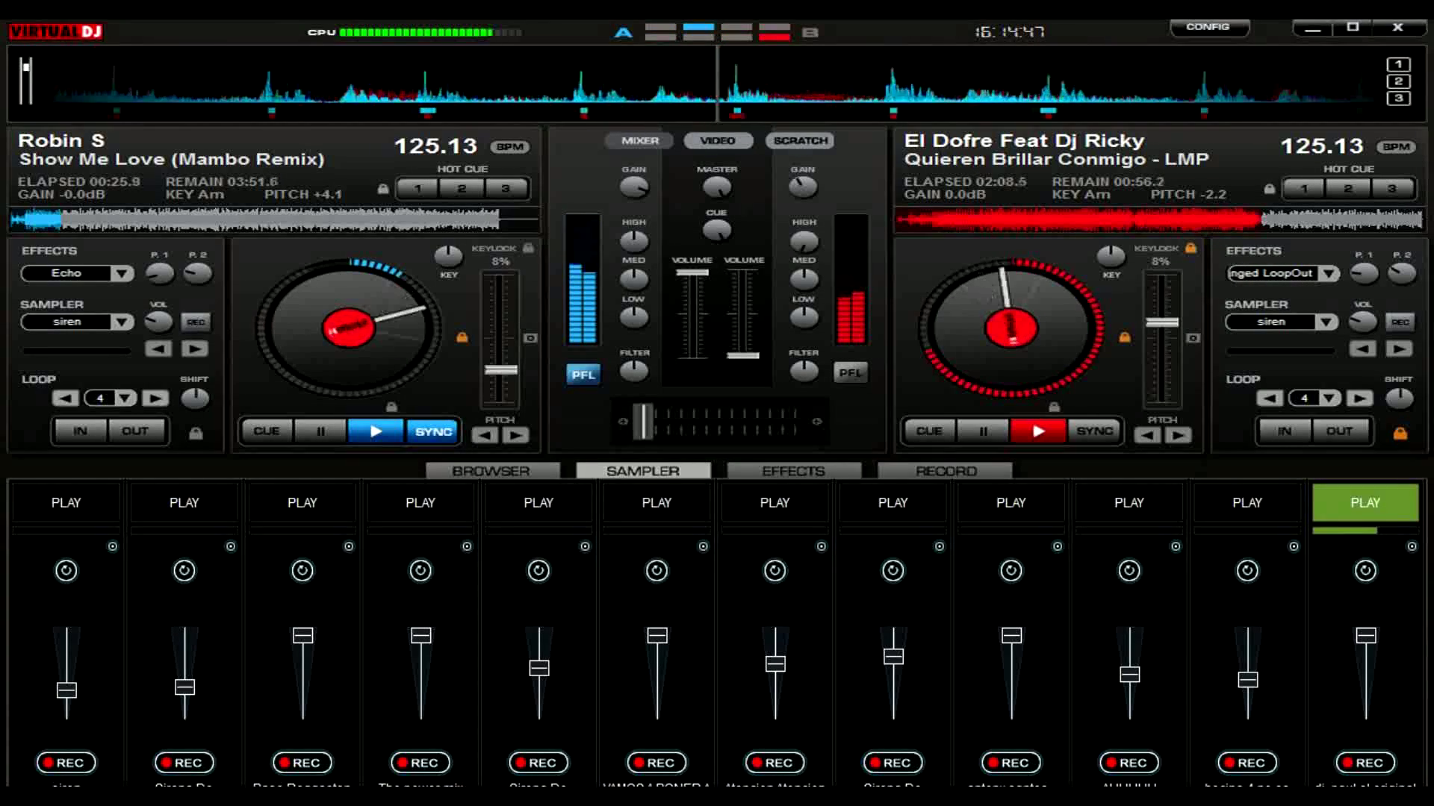
{"action": "left_click", "coordinate": [1129, 503]}
{"action": "left_click_drag", "start_coordinate": [1129, 675], "coordinate": [1129, 635]}
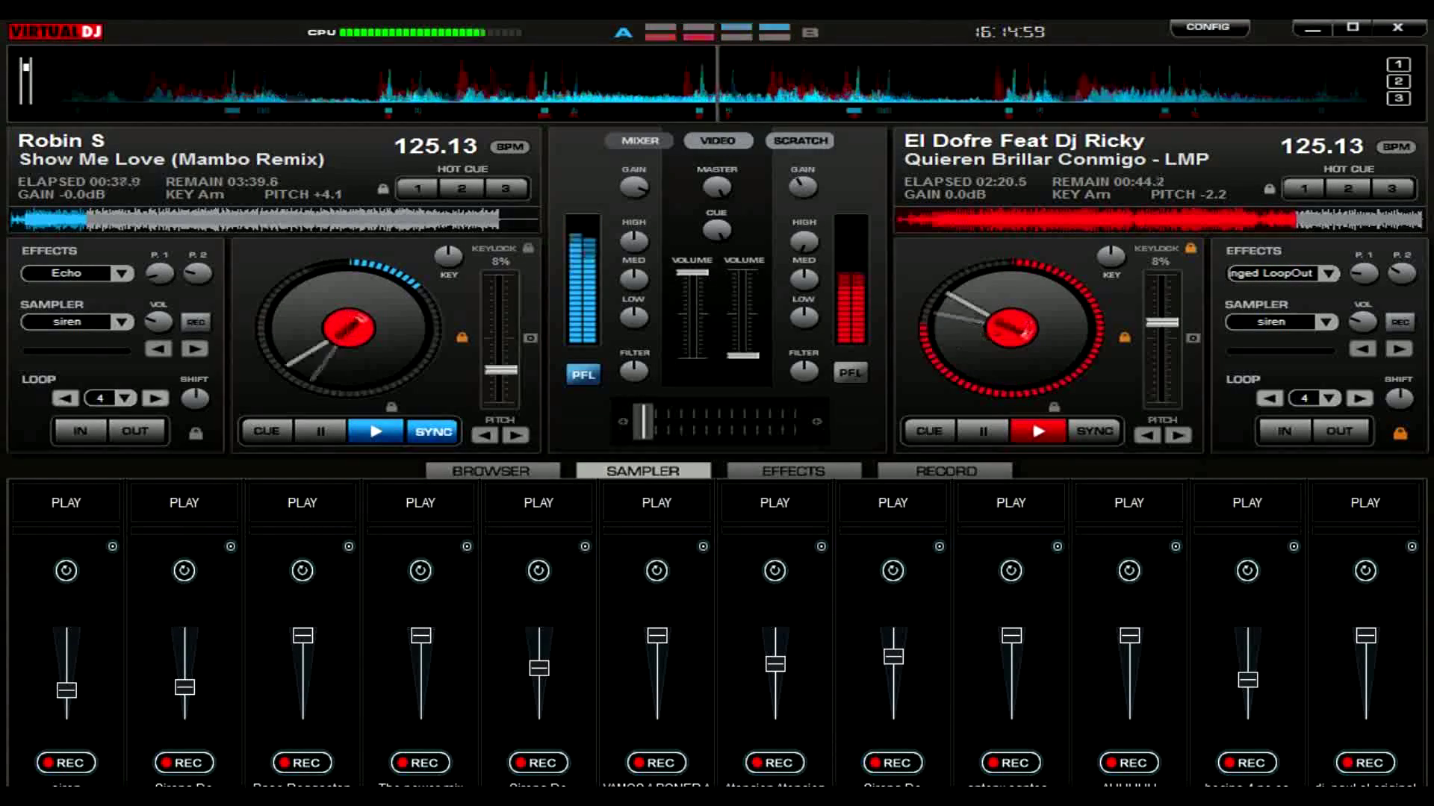
{"action": "left_click", "coordinate": [493, 471]}
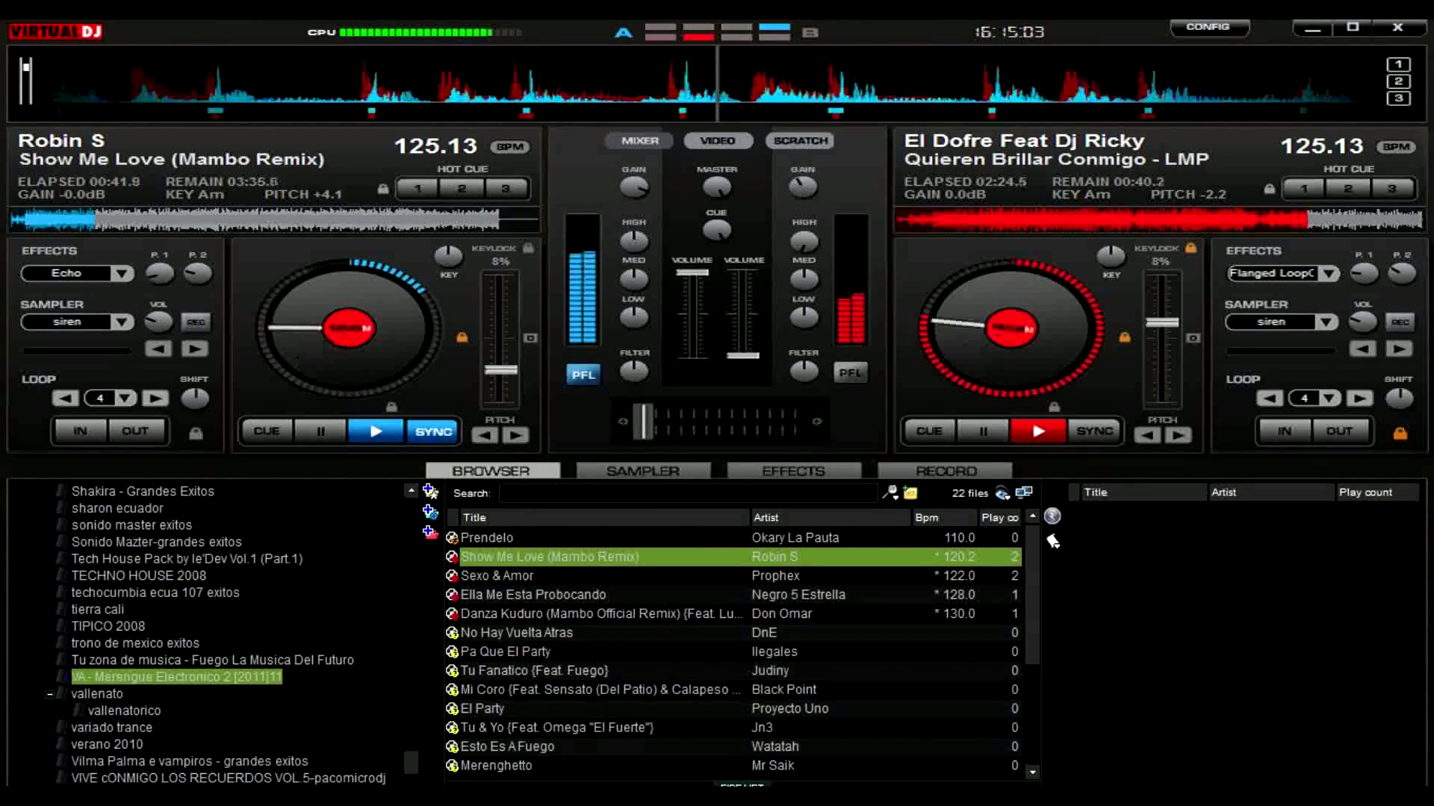
{"action": "left_click_drag", "start_coordinate": [411, 764], "coordinate": [410, 657]}
{"action": "scroll", "coordinate": [224, 634], "scroll_direction": "up", "scroll_amount": 12}
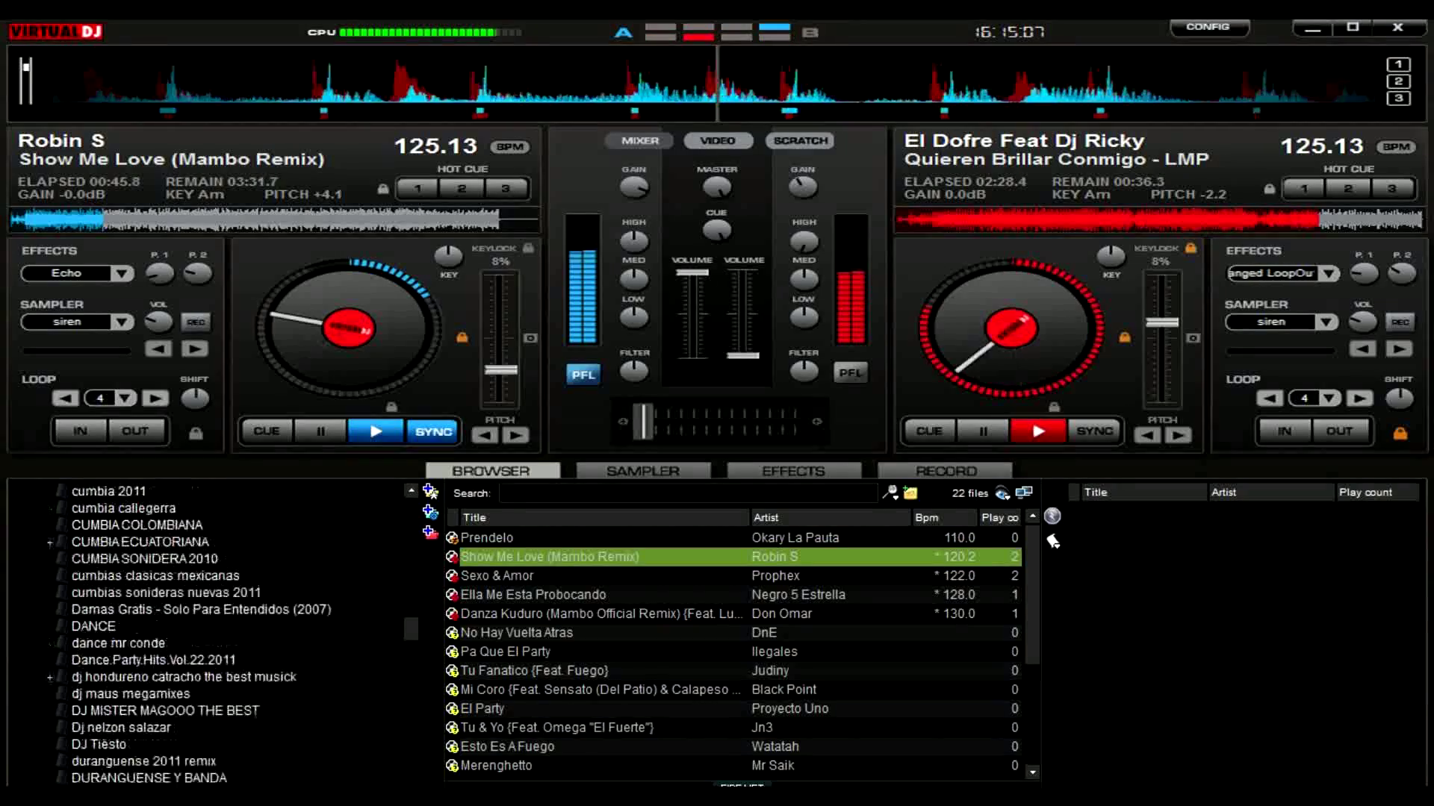
{"action": "scroll", "coordinate": [224, 635], "scroll_direction": "up", "scroll_amount": 14}
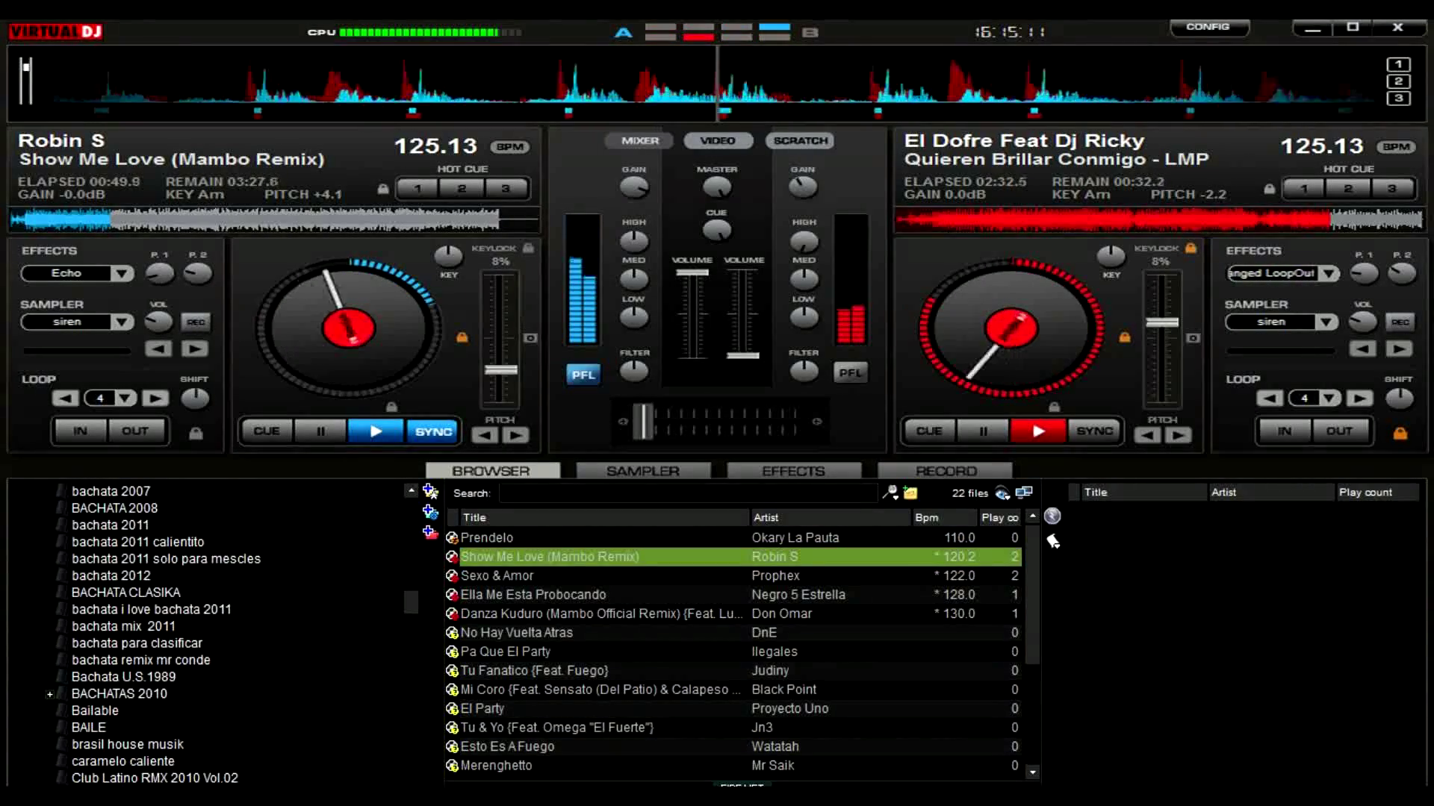
- Trigger the sixth sample, lower its volume by about a third, and fire the eighth sample
{"action": "left_click", "coordinate": [643, 472]}
{"action": "left_click", "coordinate": [657, 502]}
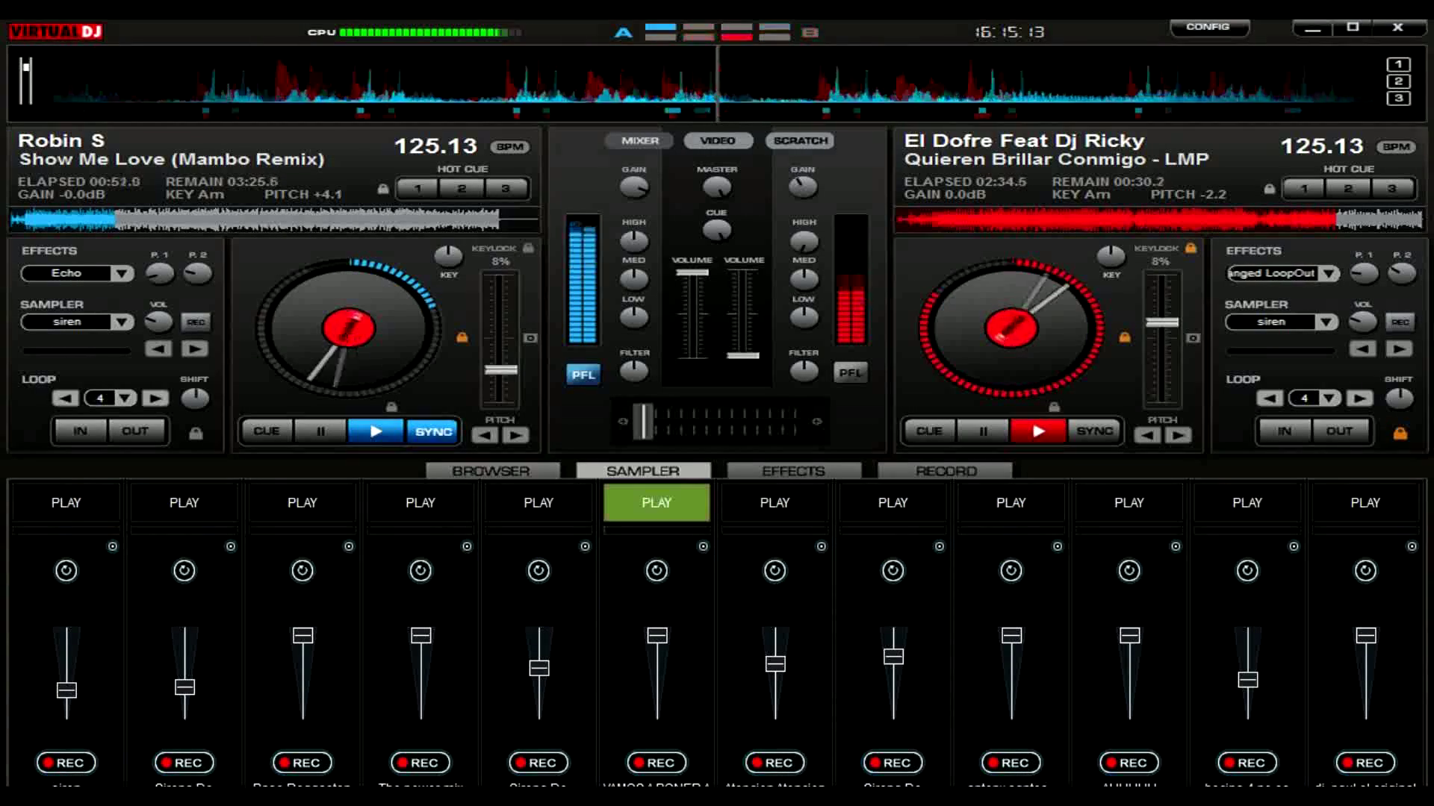
{"action": "left_click_drag", "start_coordinate": [657, 636], "coordinate": [657, 663]}
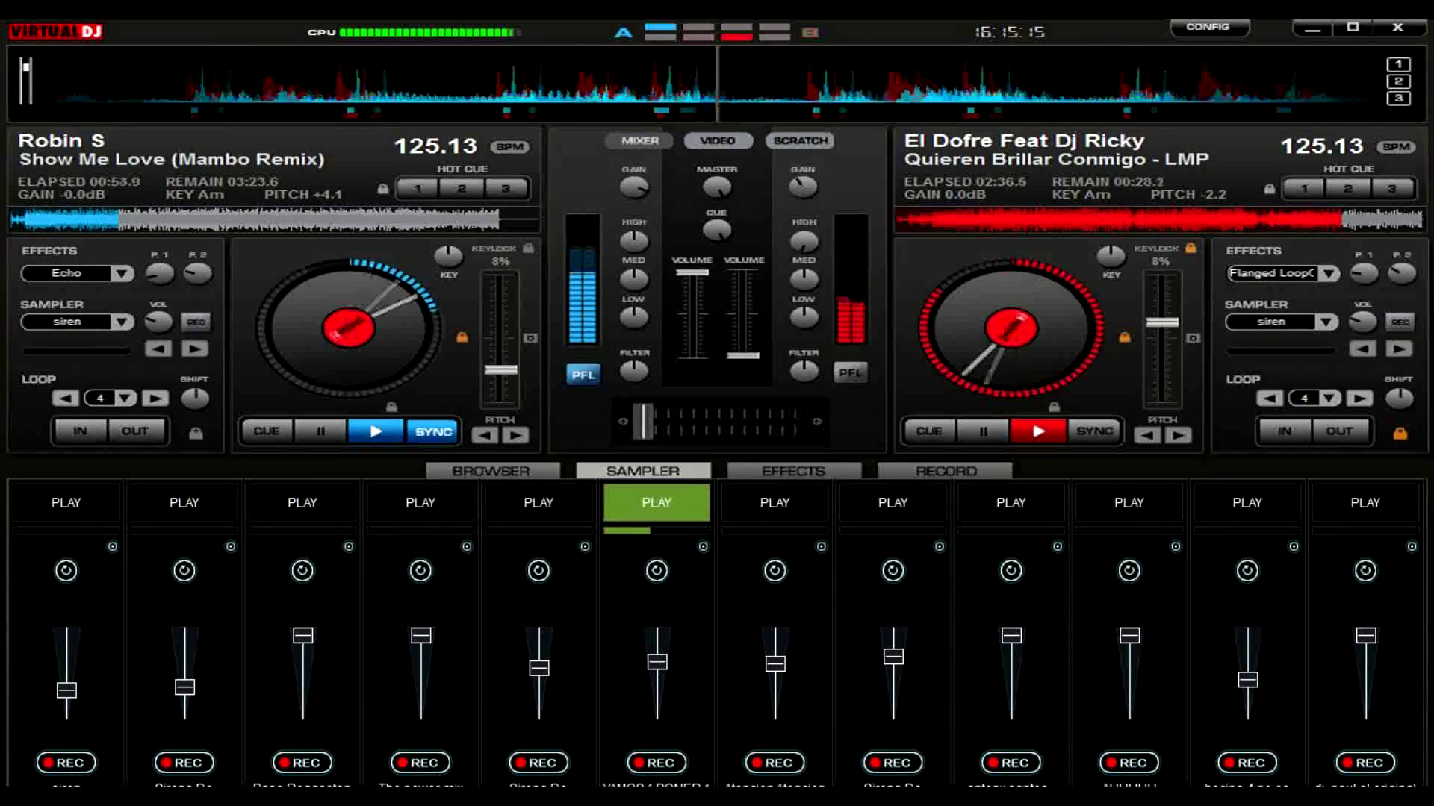
{"action": "left_click", "coordinate": [892, 502]}
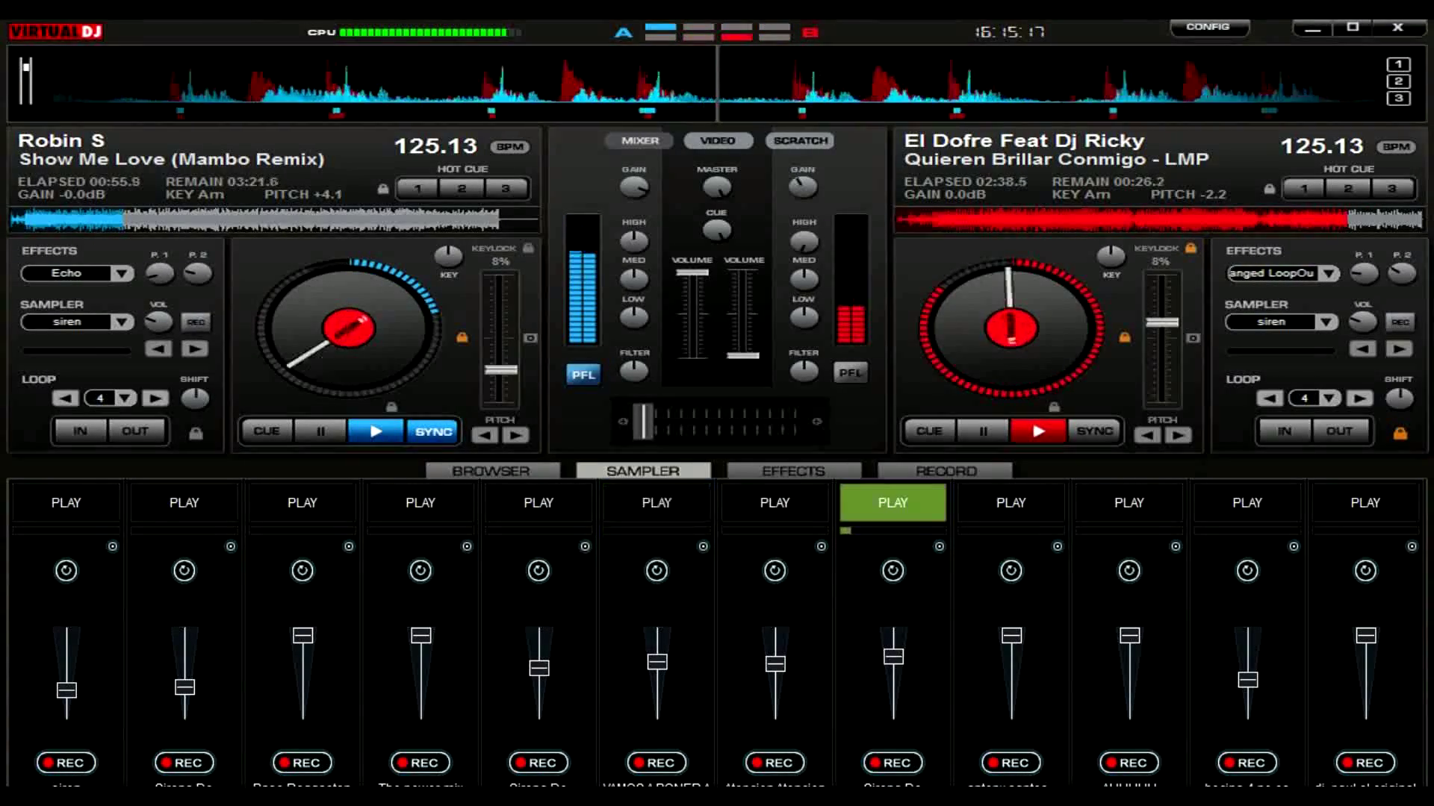
- Browse the music folders and open the regaeton 2012 folder under My Music
{"action": "left_click", "coordinate": [491, 471]}
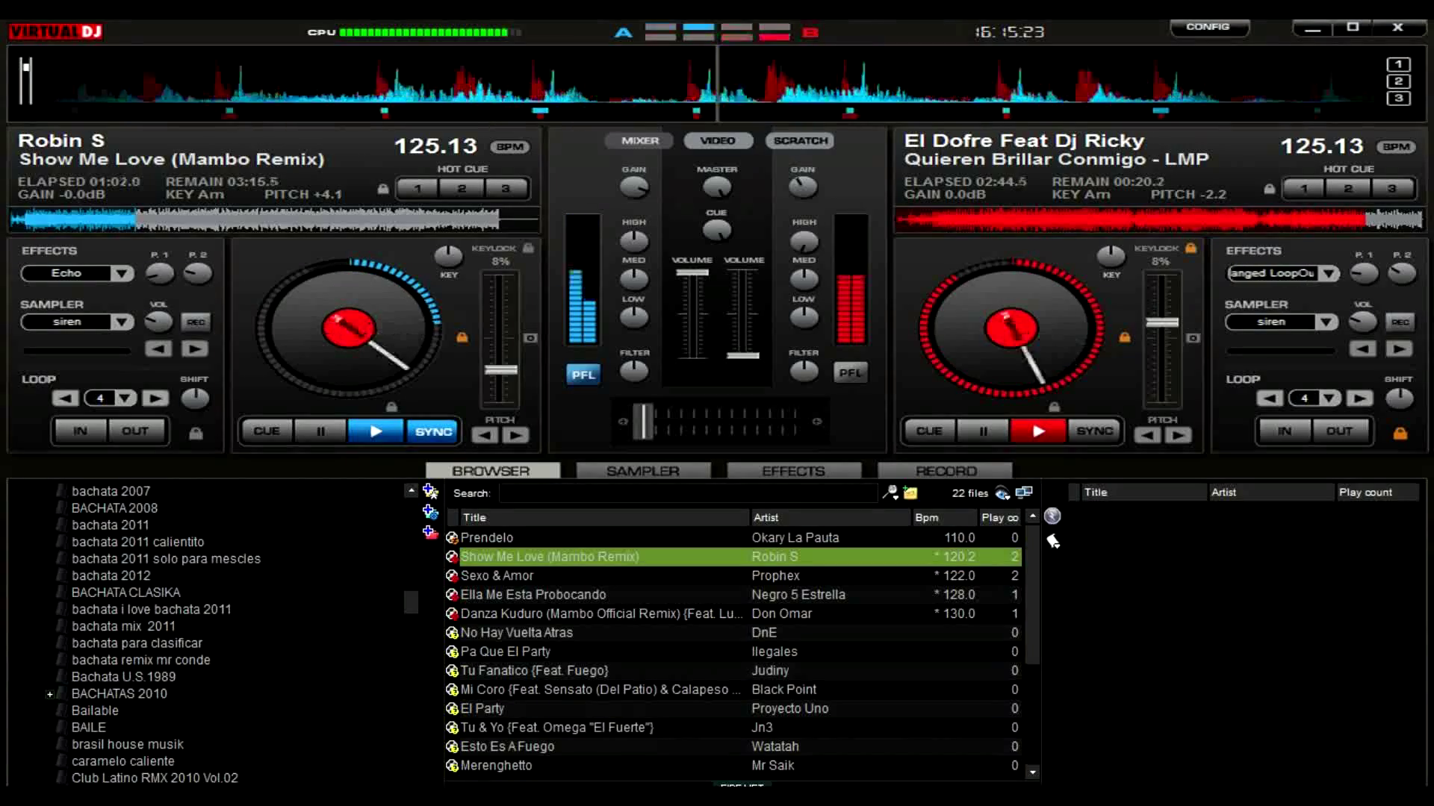
{"action": "scroll", "coordinate": [209, 634], "scroll_direction": "down", "scroll_amount": 7}
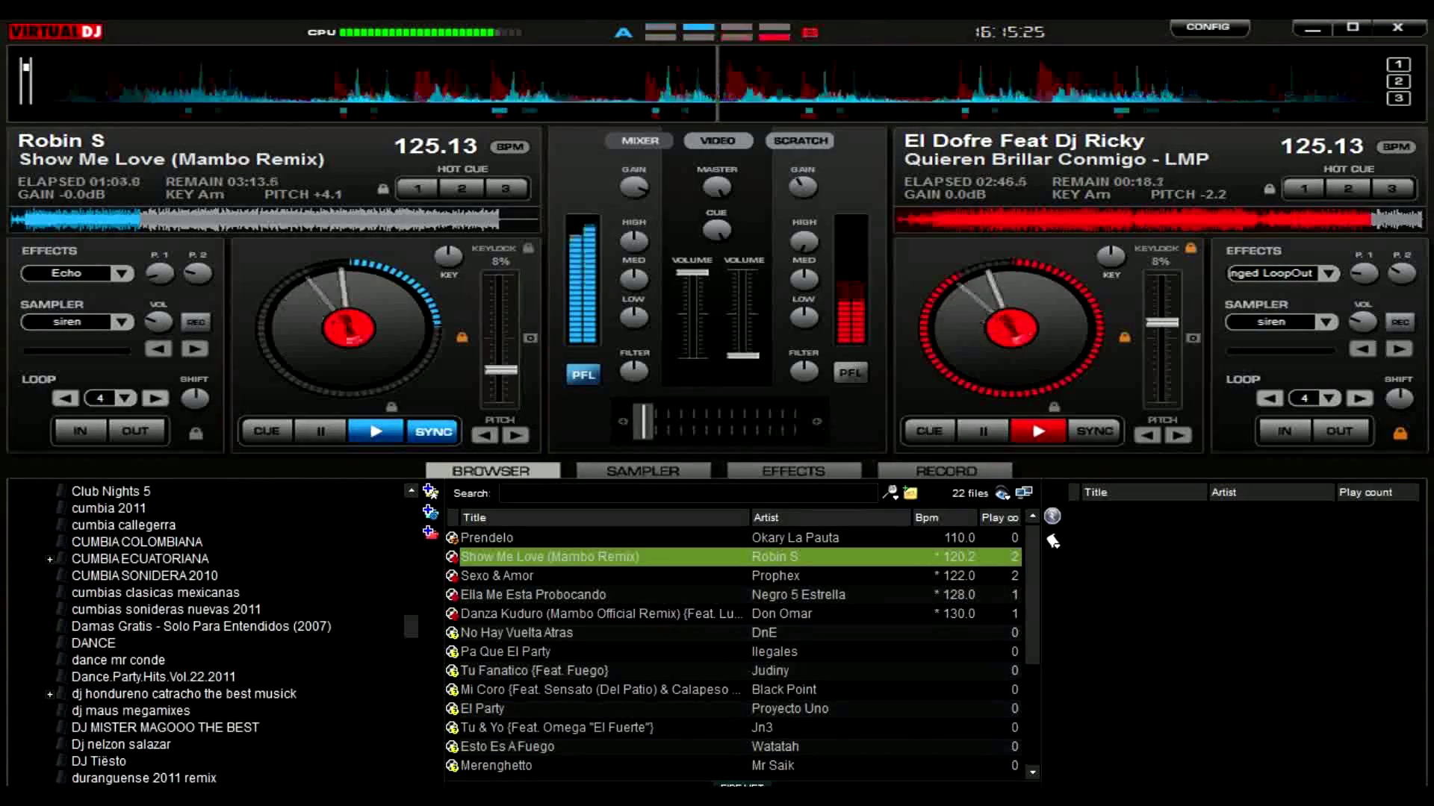
{"action": "scroll", "coordinate": [209, 634], "scroll_direction": "down", "scroll_amount": 2}
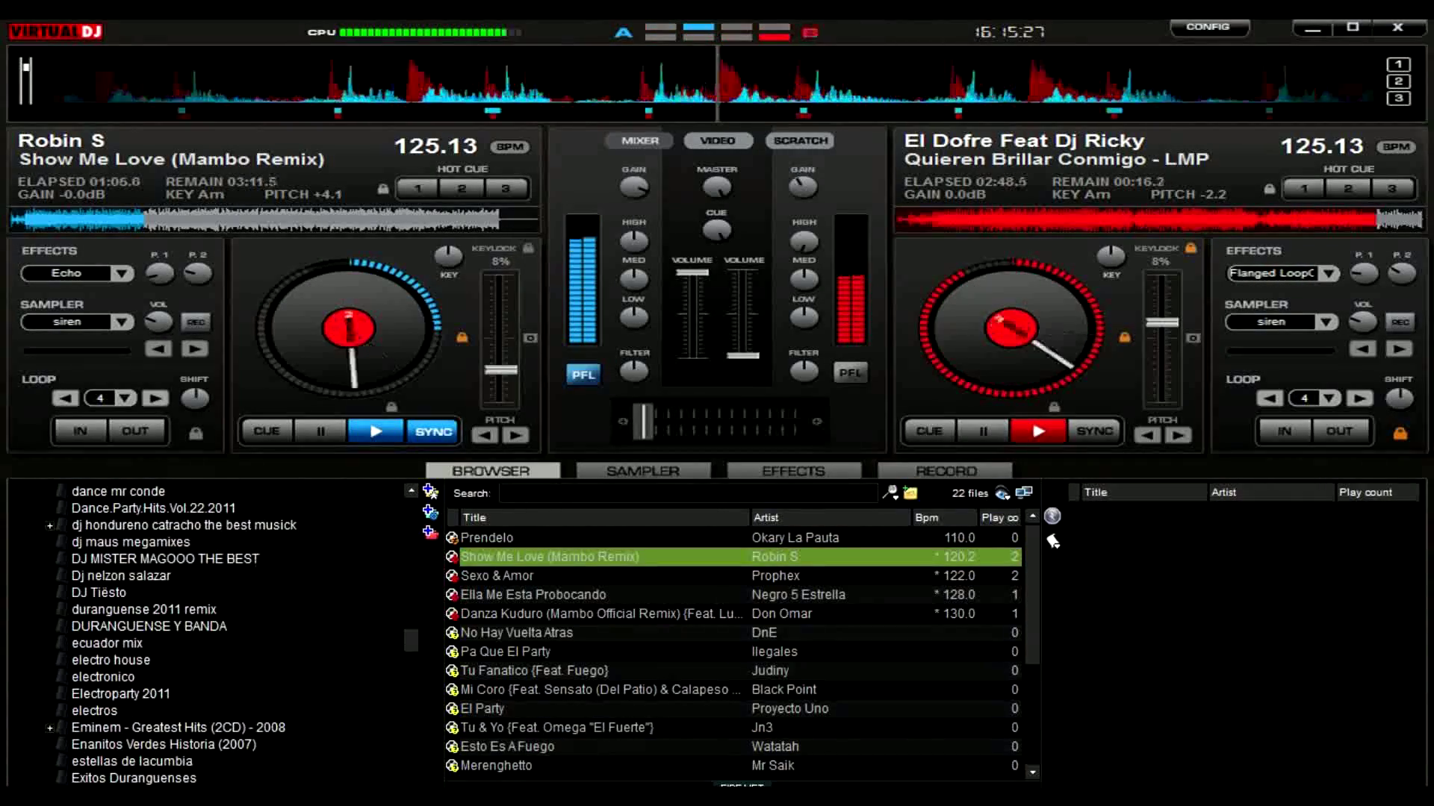
{"action": "scroll", "coordinate": [209, 635], "scroll_direction": "down", "scroll_amount": 4}
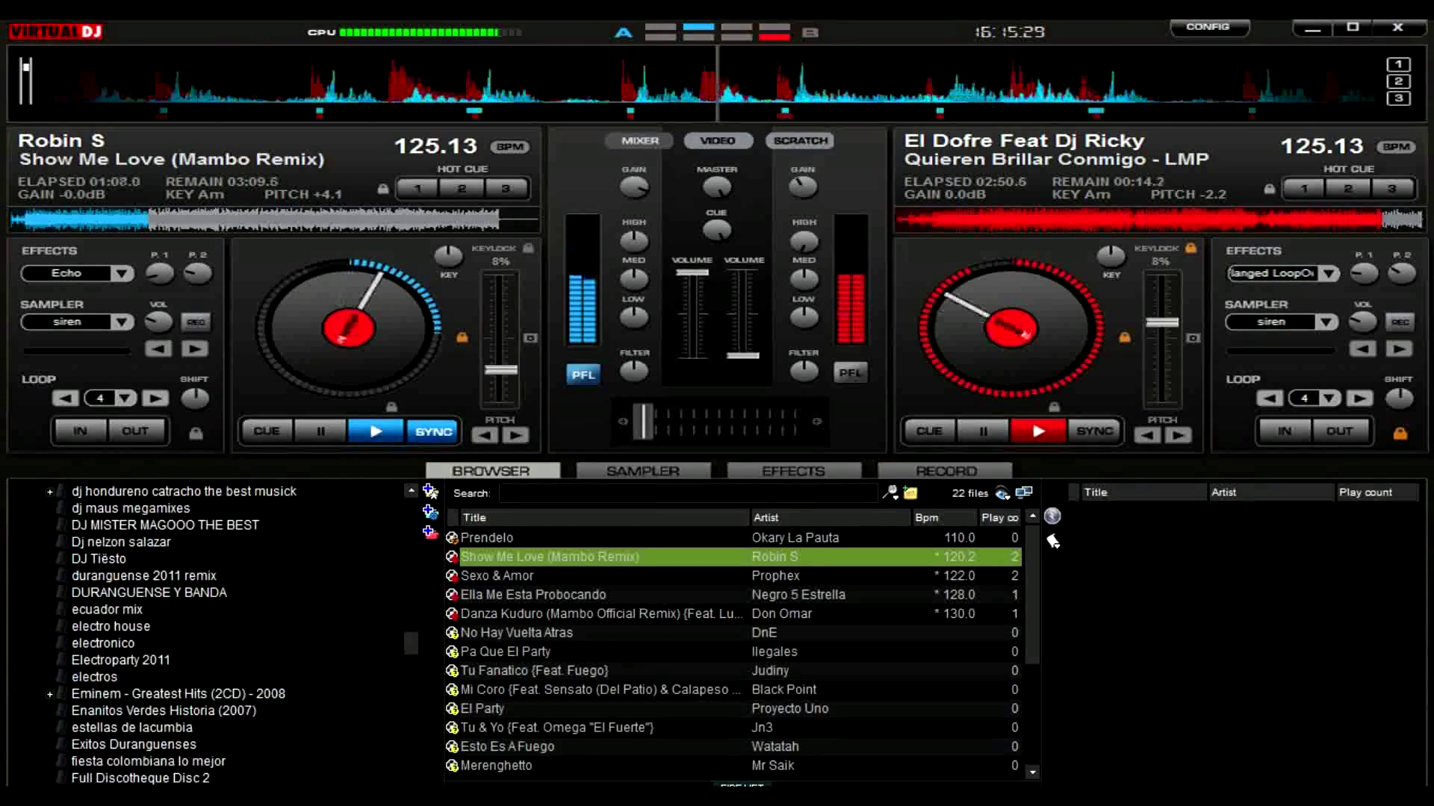
{"action": "scroll", "coordinate": [209, 634], "scroll_direction": "down", "scroll_amount": 1}
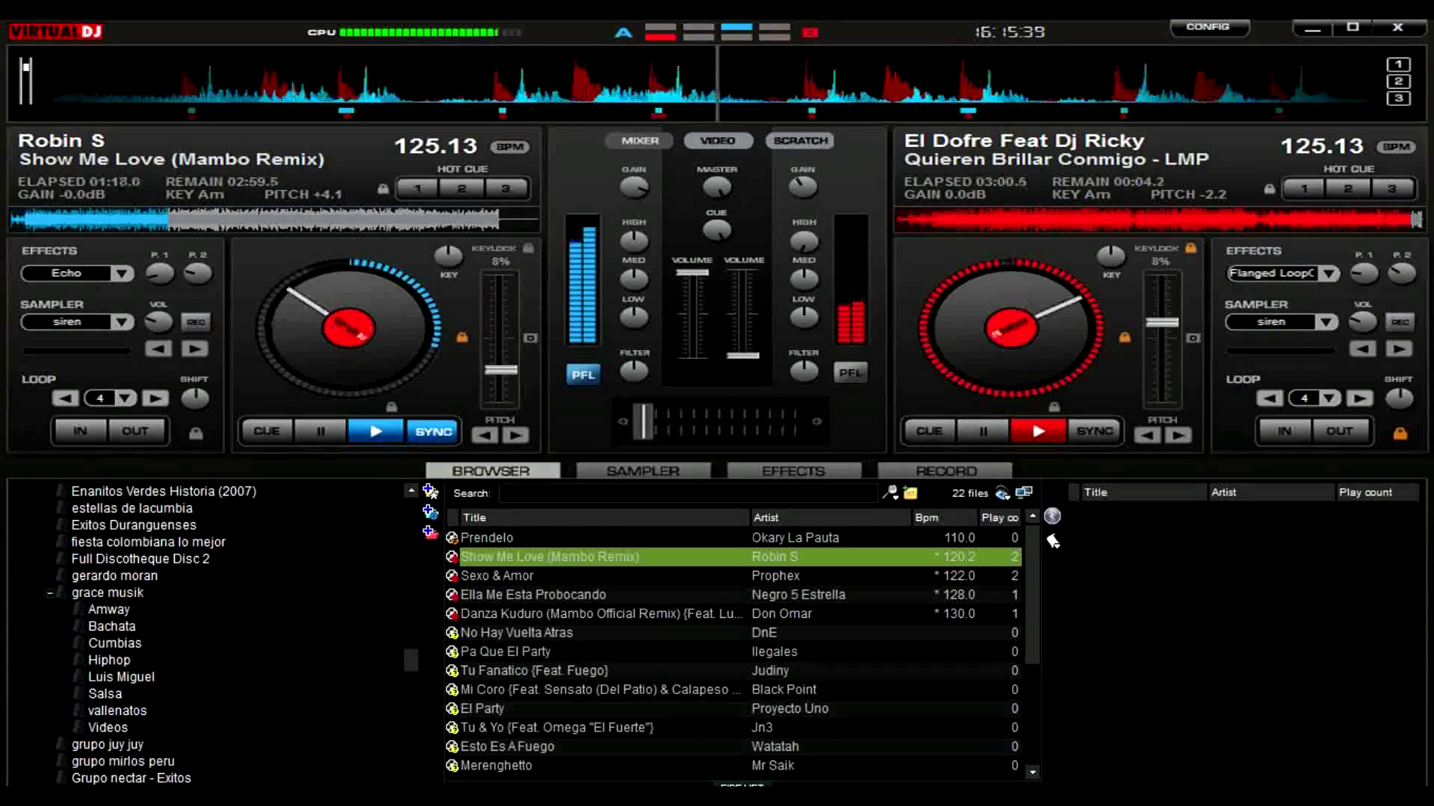
{"action": "scroll", "coordinate": [209, 635], "scroll_direction": "down", "scroll_amount": 3}
{"action": "scroll", "coordinate": [209, 635], "scroll_direction": "down", "scroll_amount": 3}
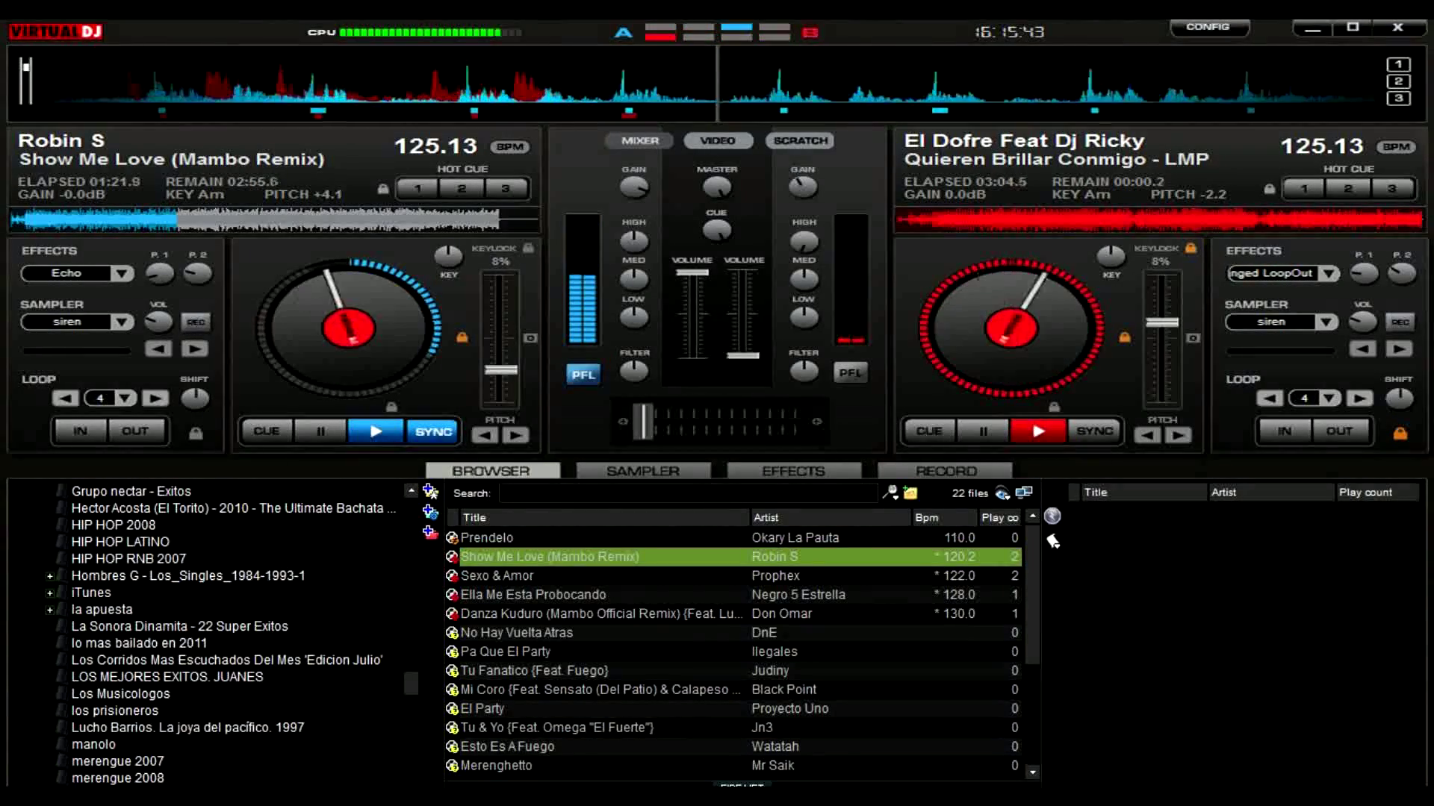
{"action": "left_click_drag", "start_coordinate": [411, 684], "coordinate": [411, 530]}
{"action": "scroll", "coordinate": [209, 634], "scroll_direction": "up", "scroll_amount": 5}
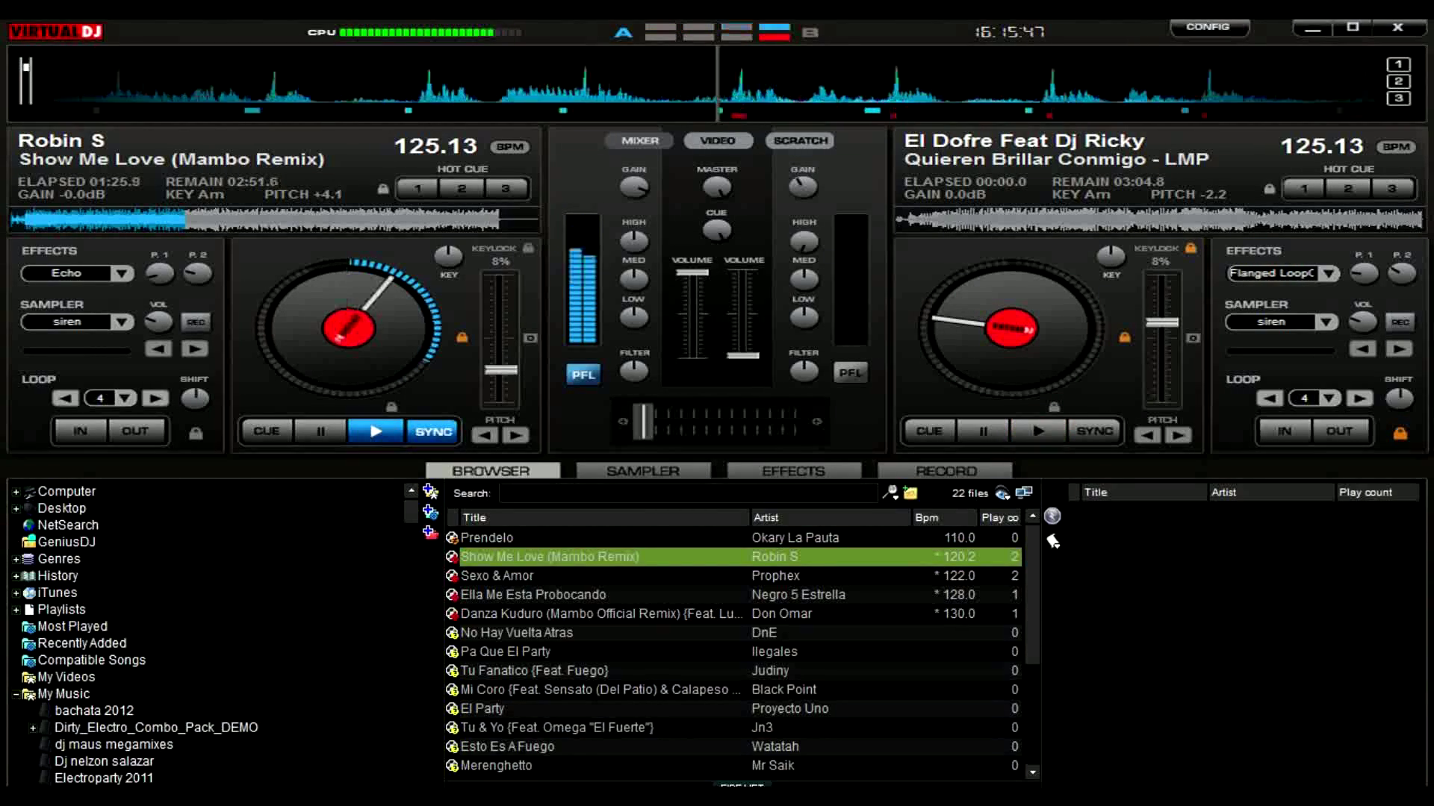
{"action": "scroll", "coordinate": [209, 635], "scroll_direction": "down", "scroll_amount": 5}
{"action": "scroll", "coordinate": [209, 635], "scroll_direction": "down", "scroll_amount": 3}
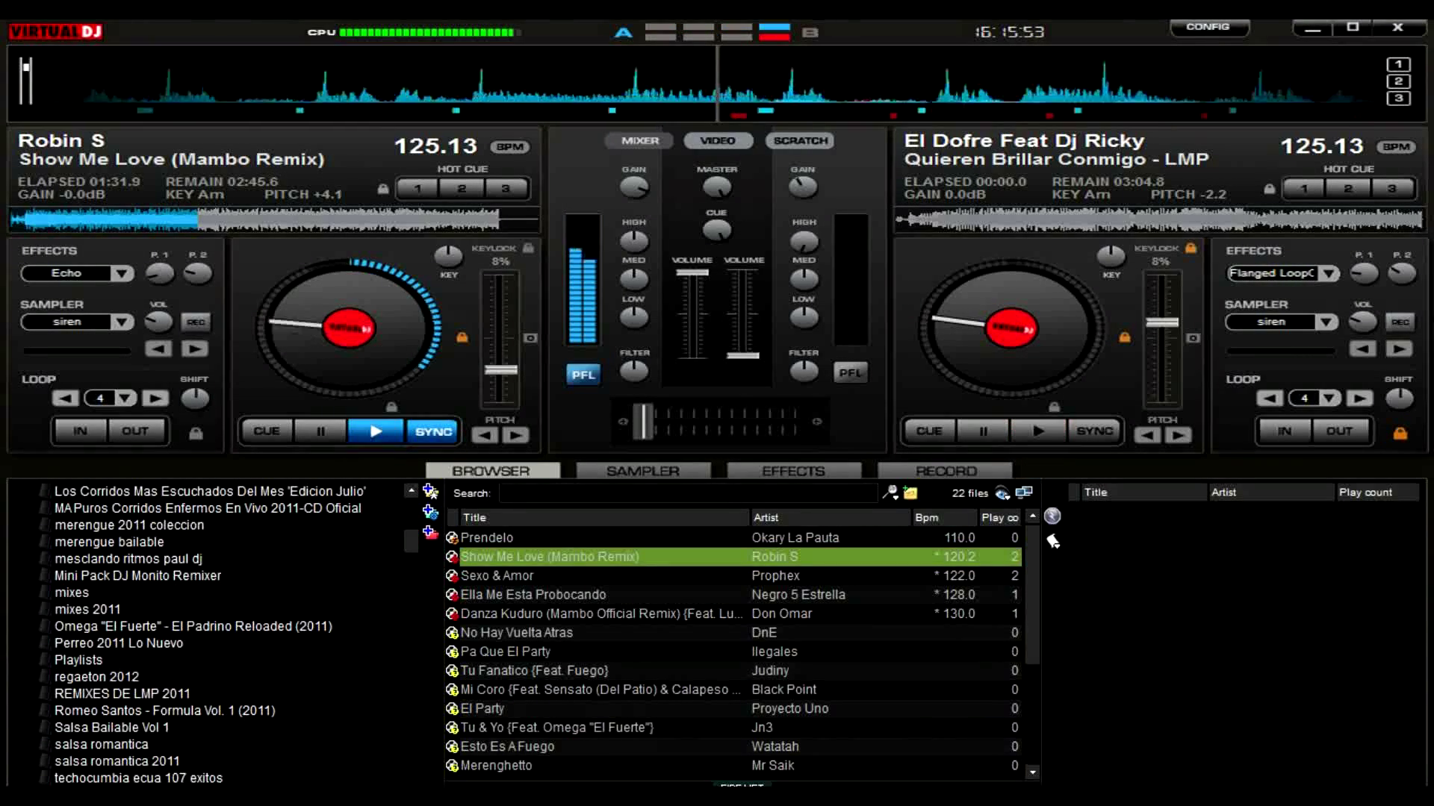
{"action": "left_click", "coordinate": [96, 678]}
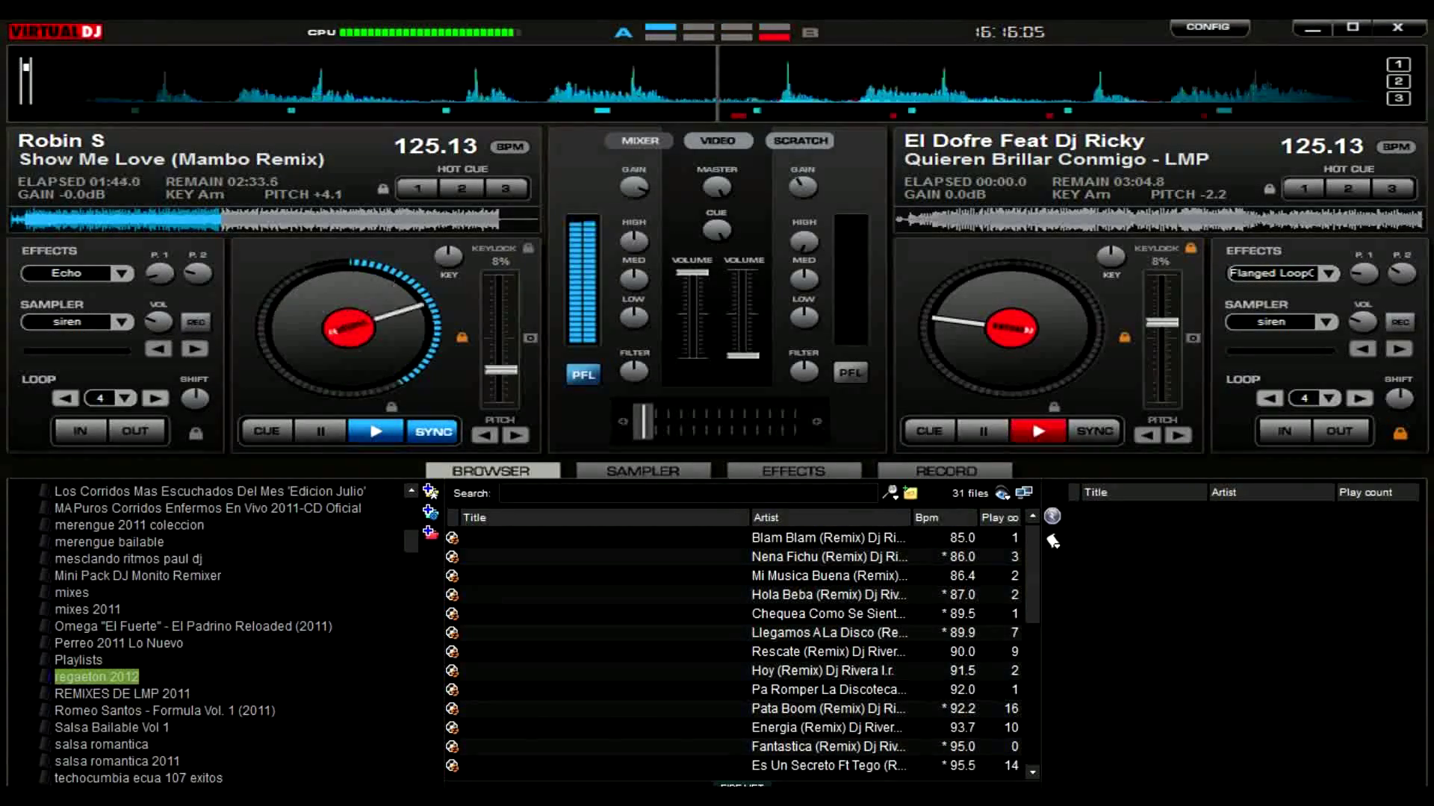
- Load "Llegamos A La Disco (Remix)" on the right deck and start it with that deck's volume at full
{"action": "left_click", "coordinate": [739, 557]}
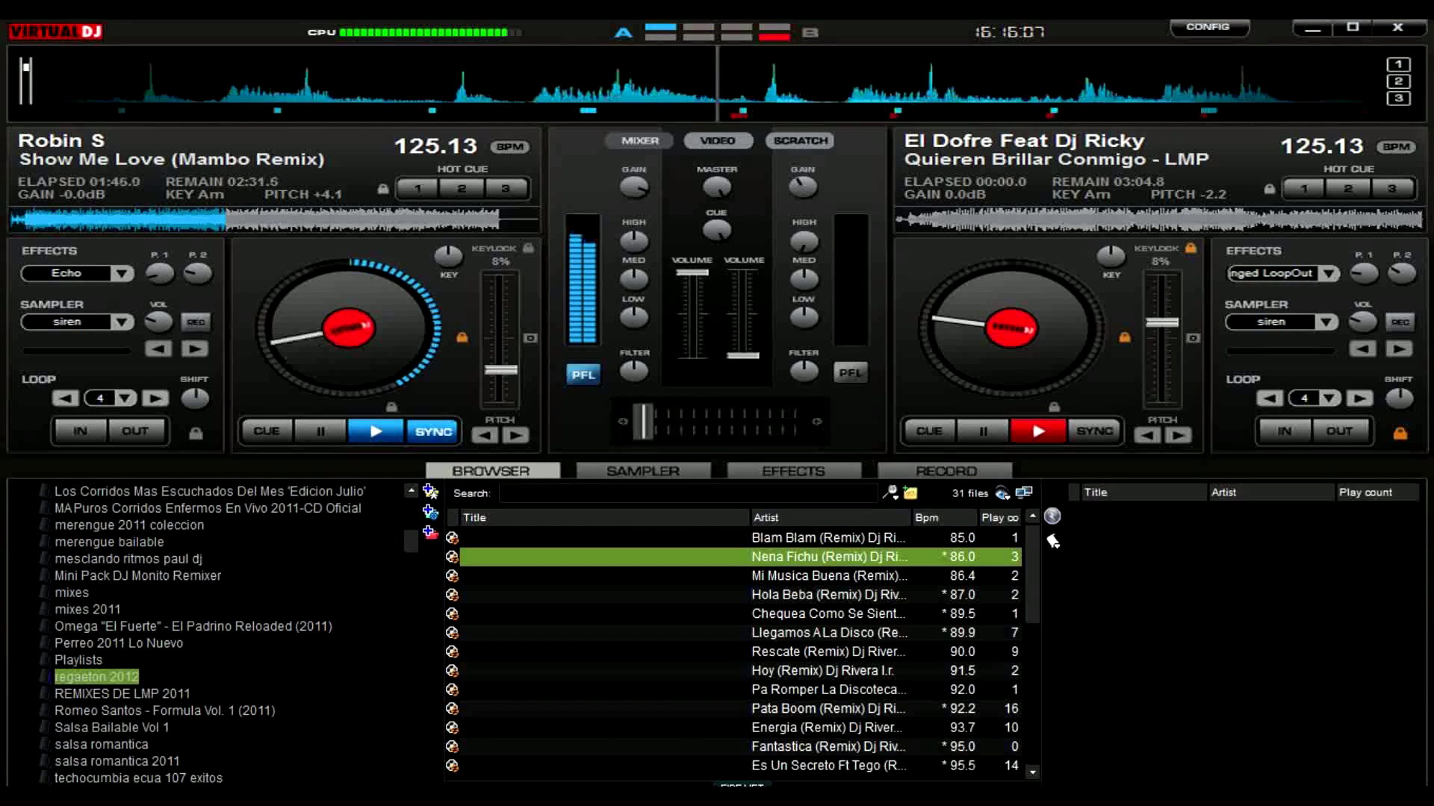
{"action": "left_click", "coordinate": [739, 576]}
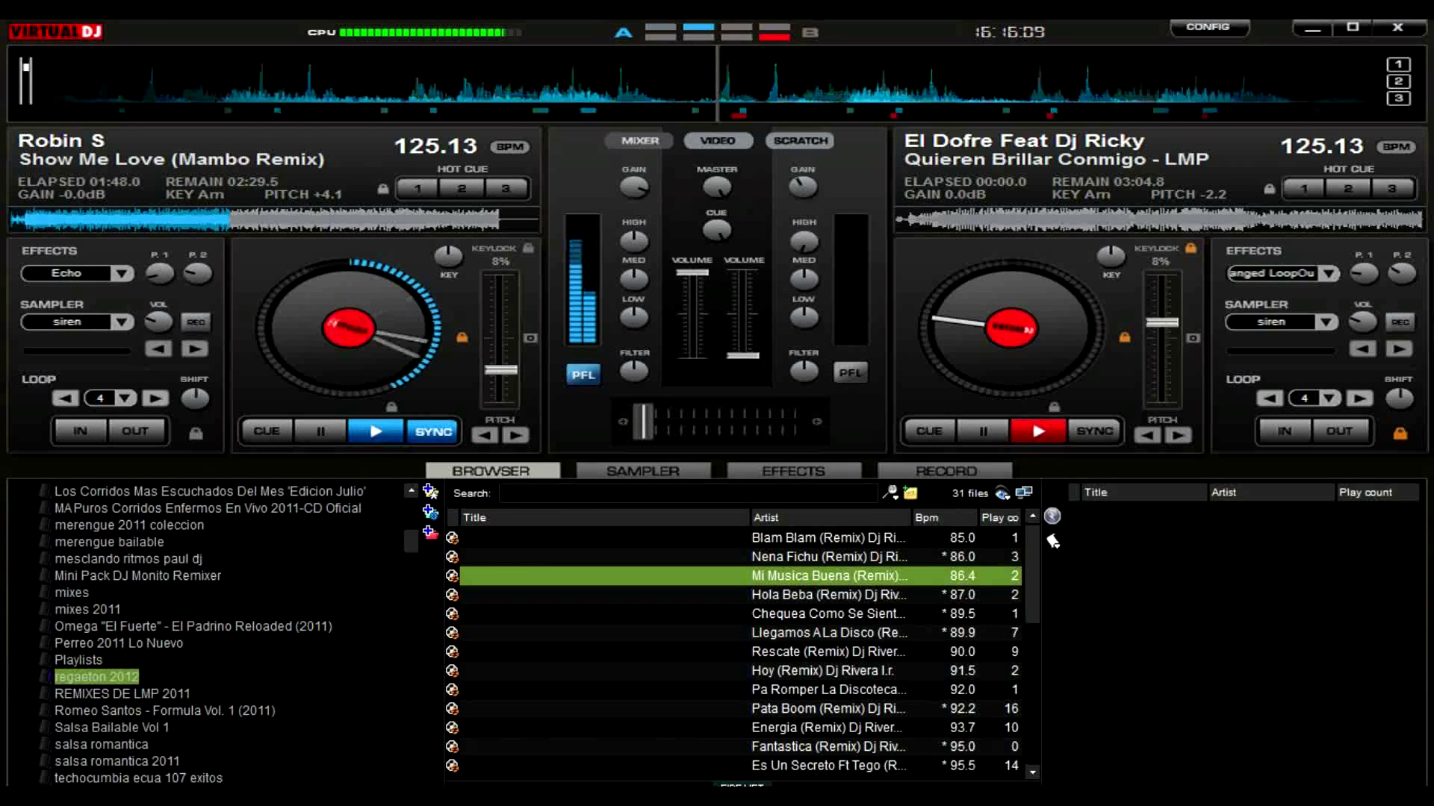
{"action": "left_click", "coordinate": [739, 633]}
{"action": "key", "text": "Return"}
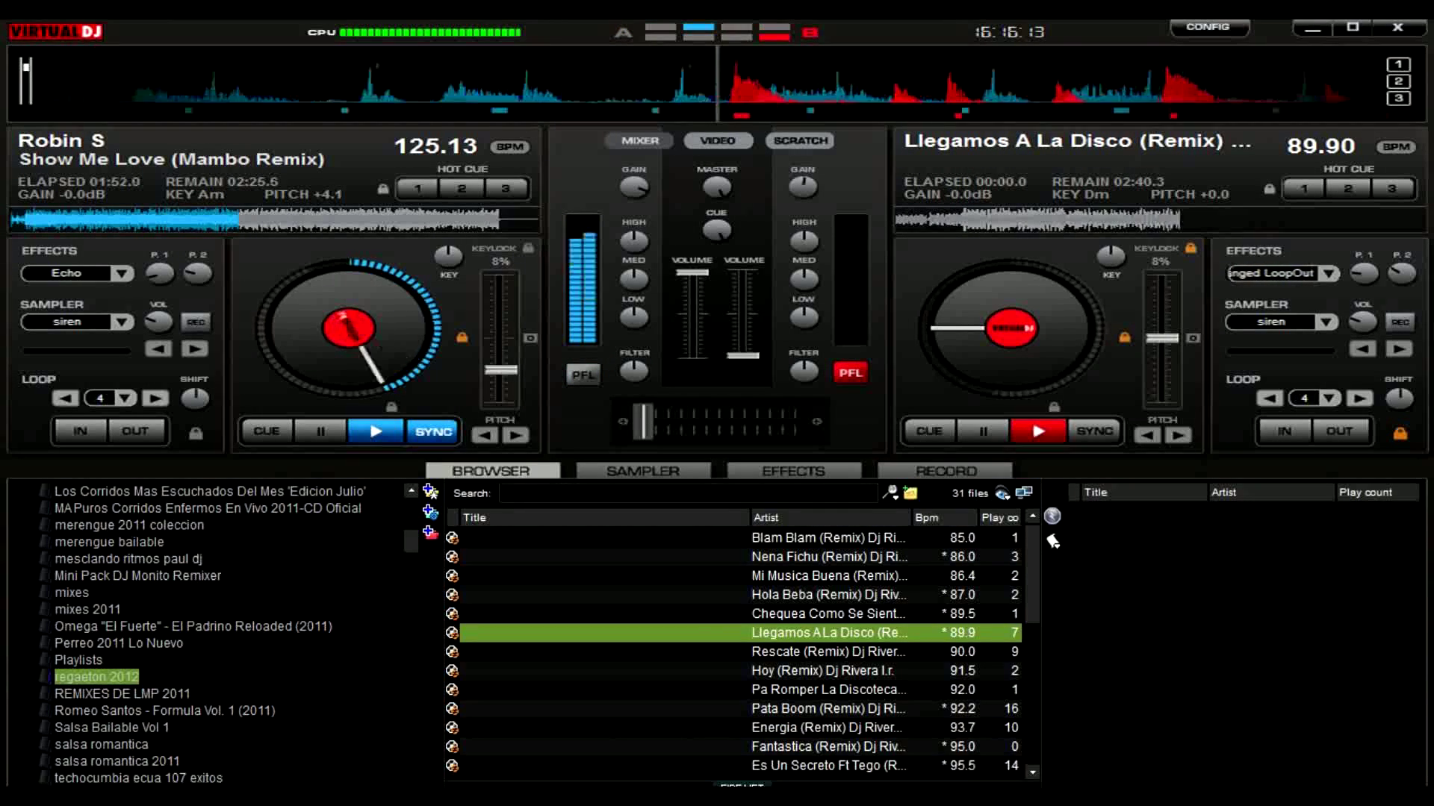
{"action": "left_click_drag", "start_coordinate": [743, 357], "coordinate": [743, 273]}
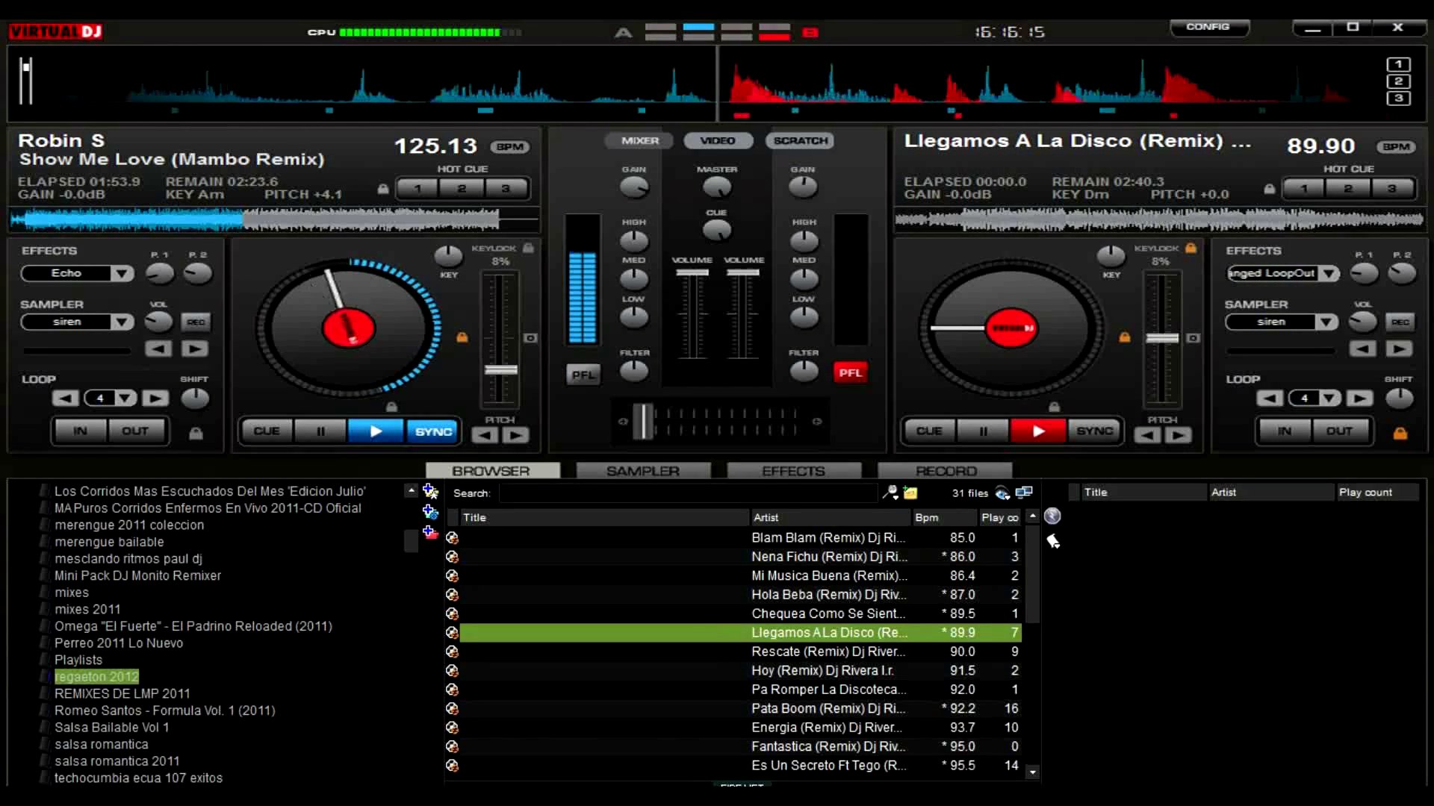
{"action": "key", "text": "space"}
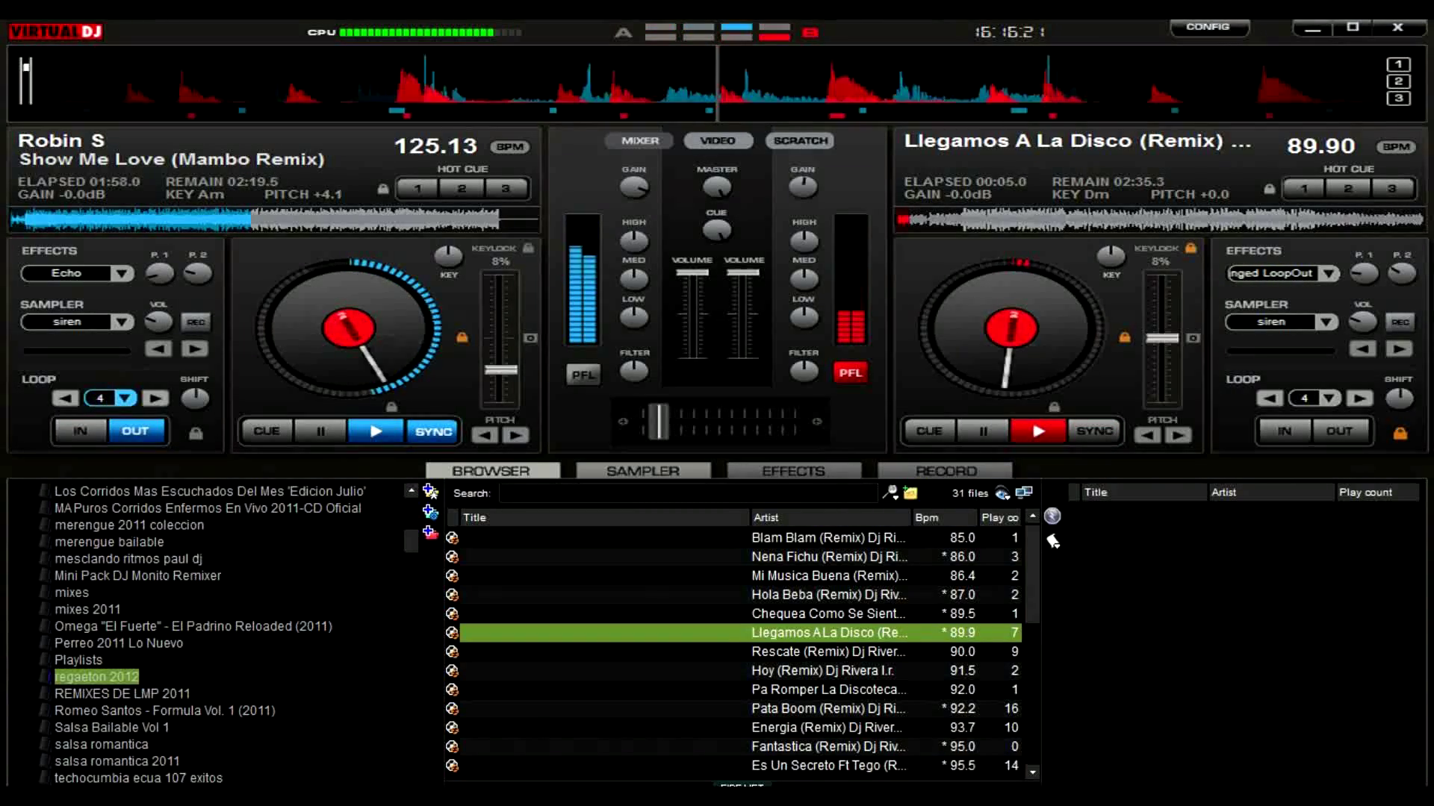
- Trigger the fifth and seventh samples and move the crossfader fully over to "Llegamos A La Disco" on the right deck
{"action": "left_click", "coordinate": [642, 470]}
{"action": "left_click", "coordinate": [538, 502]}
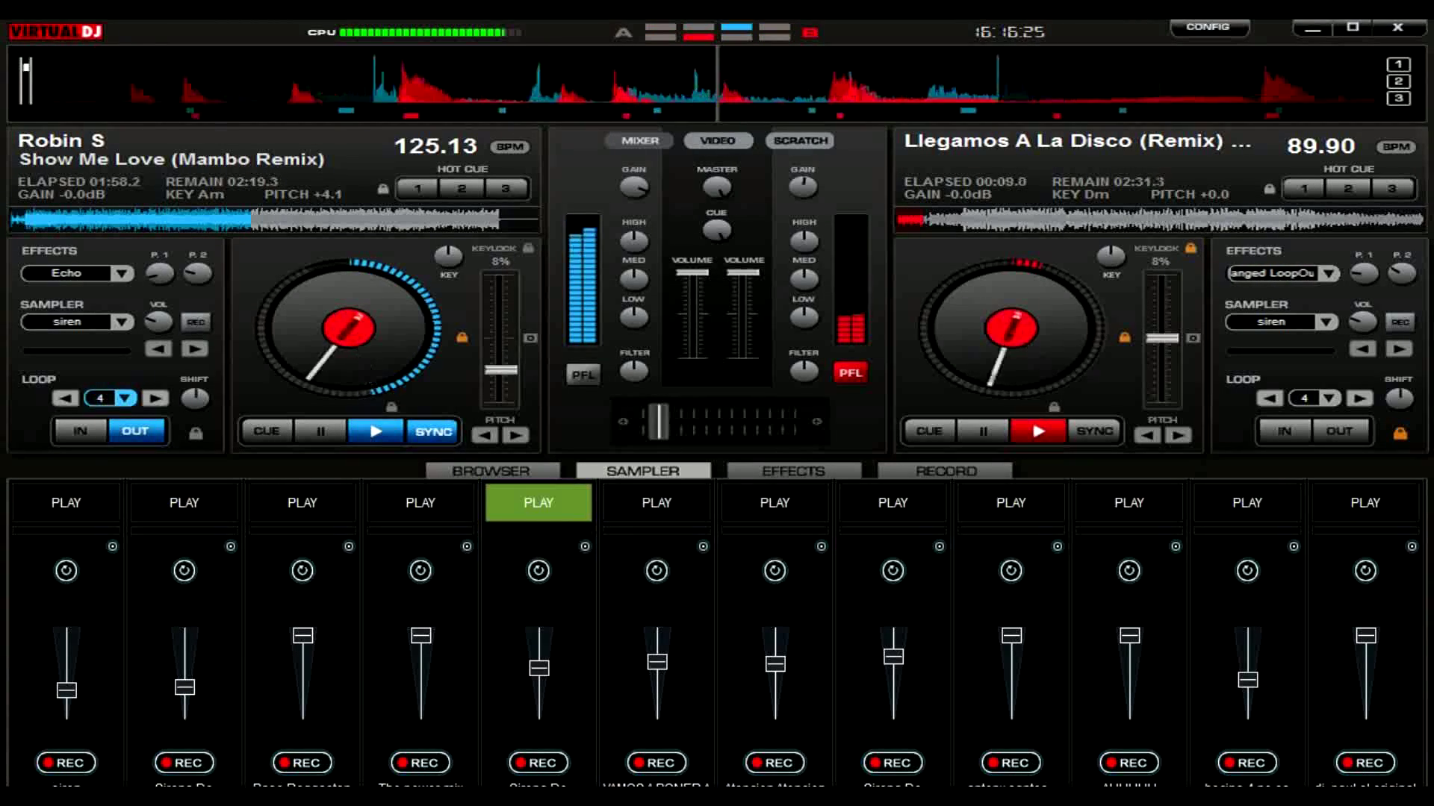
{"action": "left_click", "coordinate": [775, 502]}
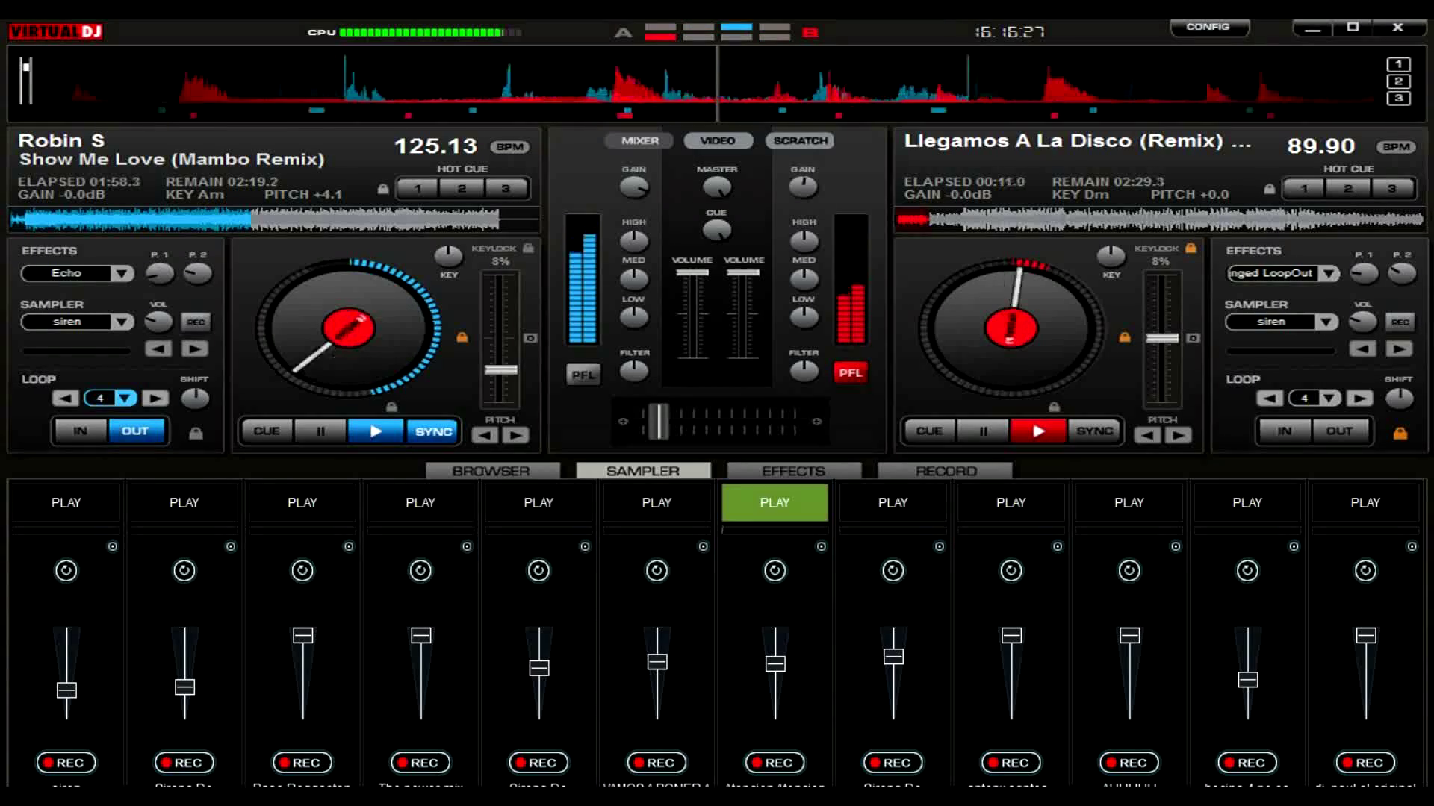
{"action": "left_click_drag", "start_coordinate": [659, 422], "coordinate": [688, 422]}
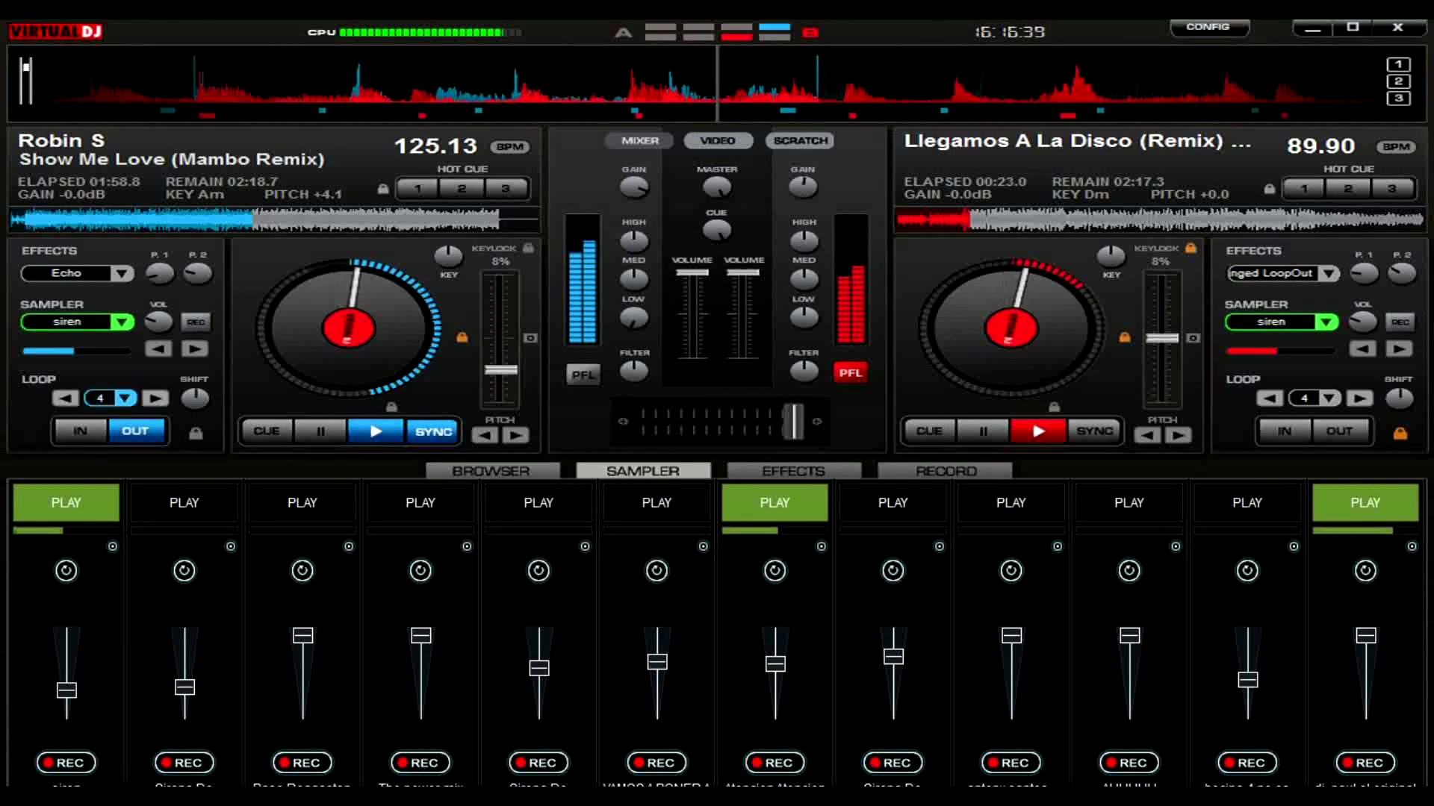
{"action": "key", "text": "F5"}
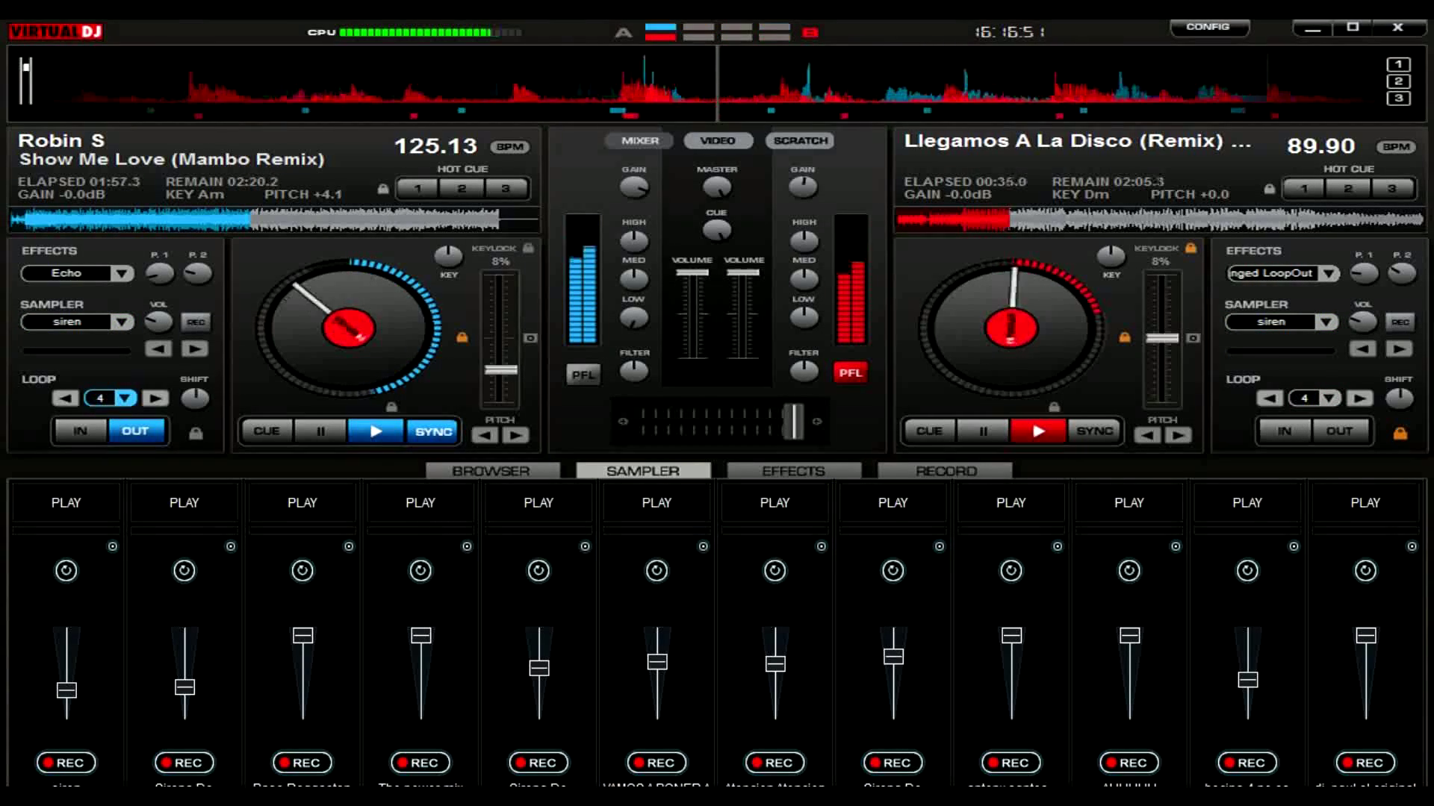
- Loop "Llegamos A La Disco" at 1 beat on the right deck and release the loop
{"action": "left_click", "coordinate": [1304, 398]}
{"action": "left_click", "coordinate": [1270, 398]}
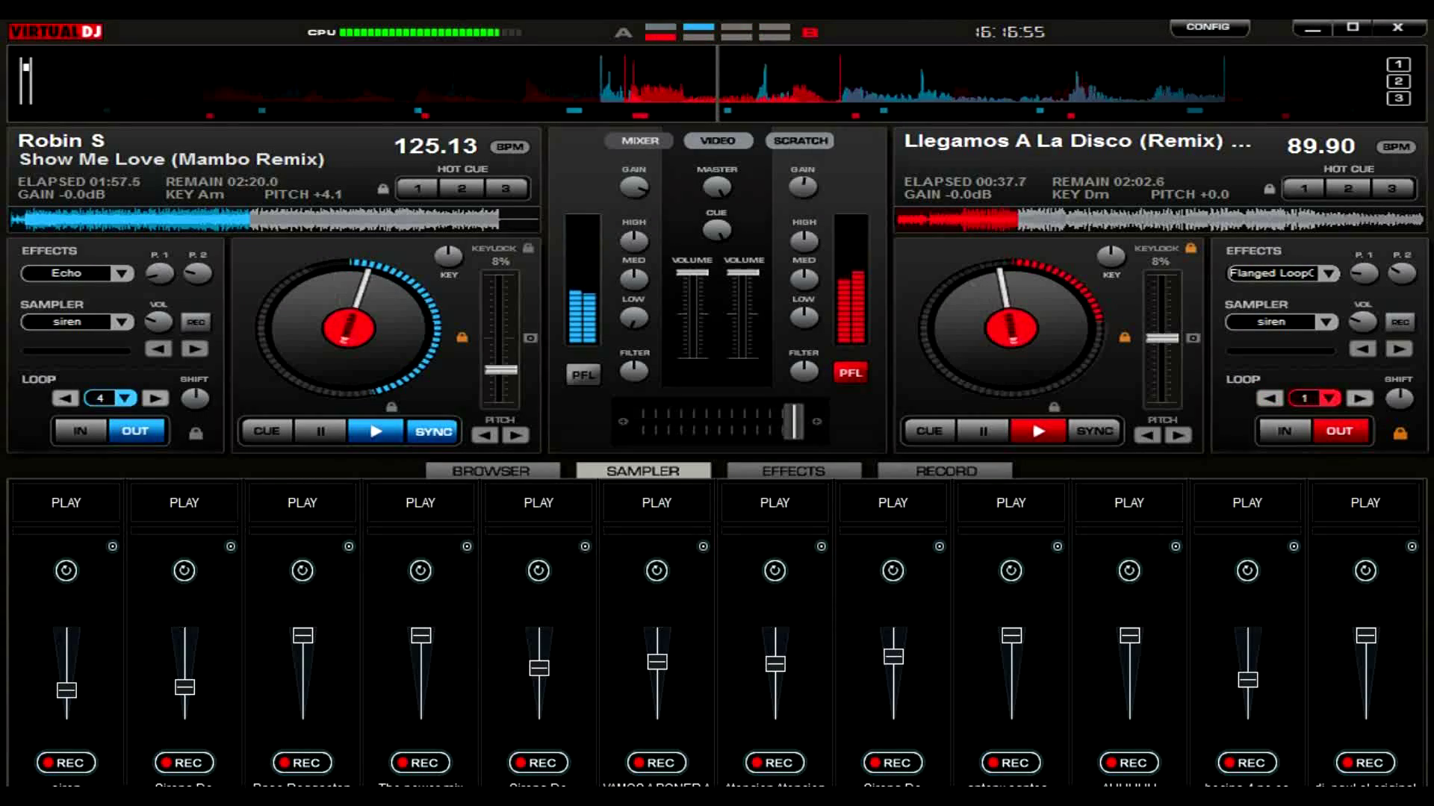
{"action": "left_click", "coordinate": [1304, 398]}
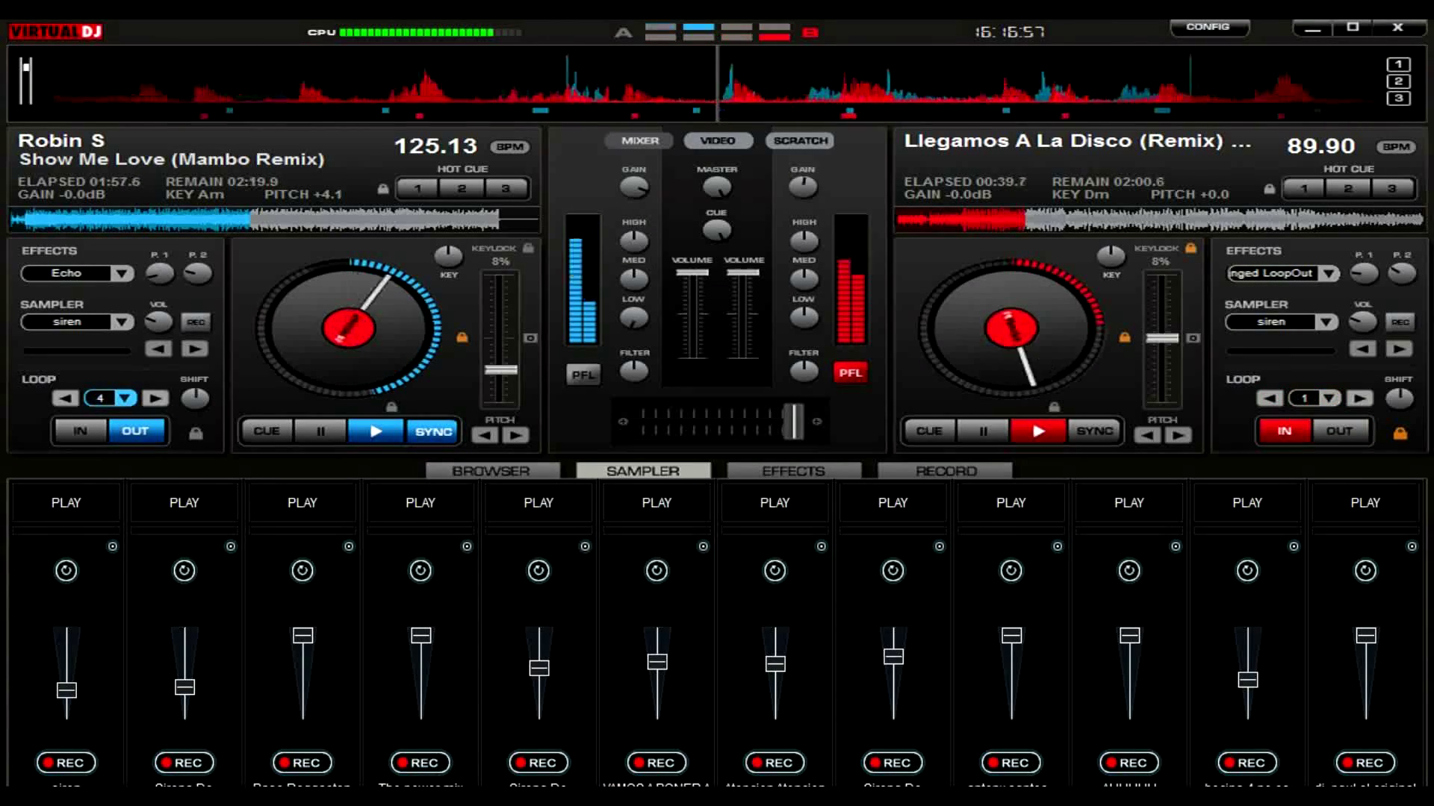
- Widen the song list's Artist column and load "Mi Musica Buena (Remix)" on the left deck
{"action": "left_click", "coordinate": [492, 471]}
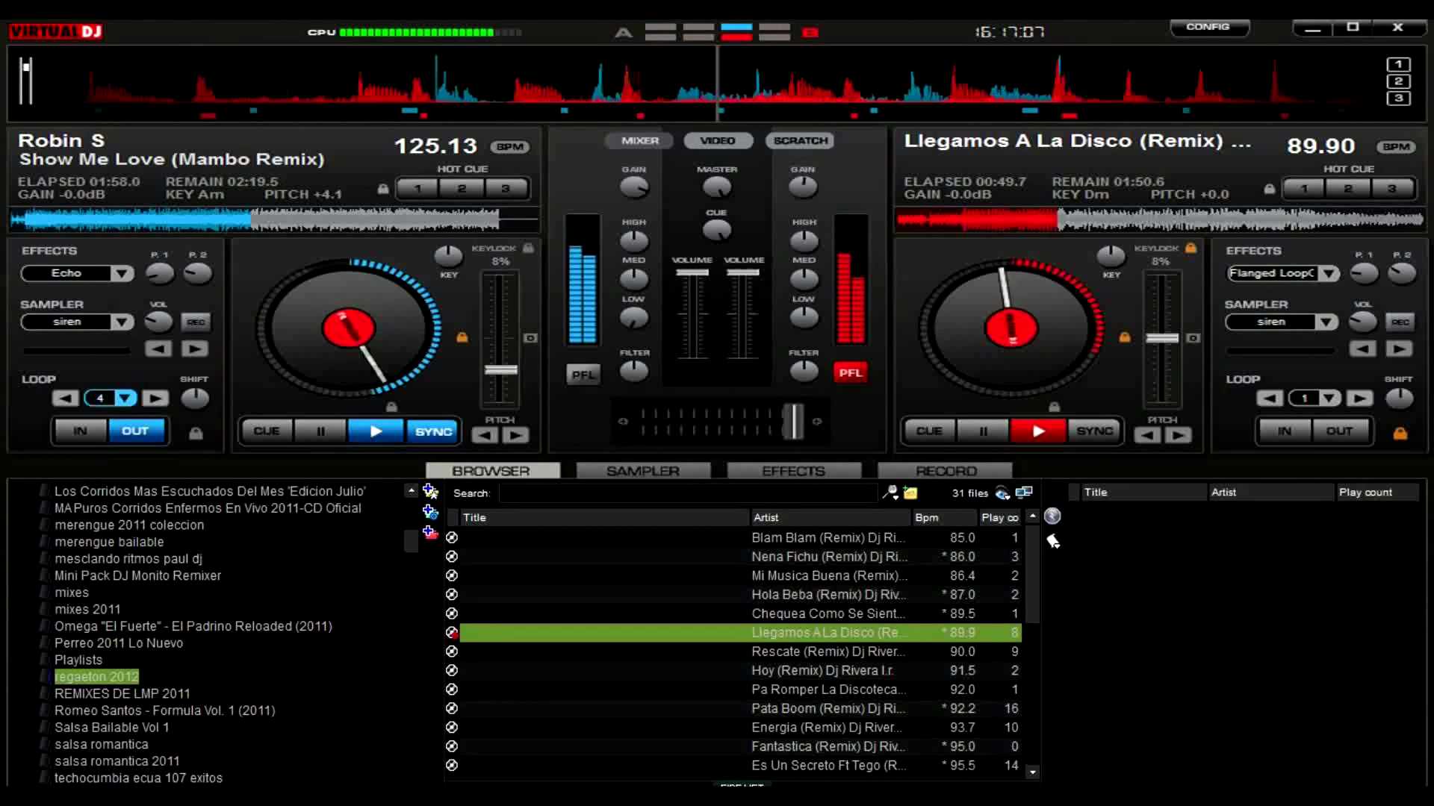
{"action": "left_click_drag", "start_coordinate": [911, 517], "coordinate": [566, 518]}
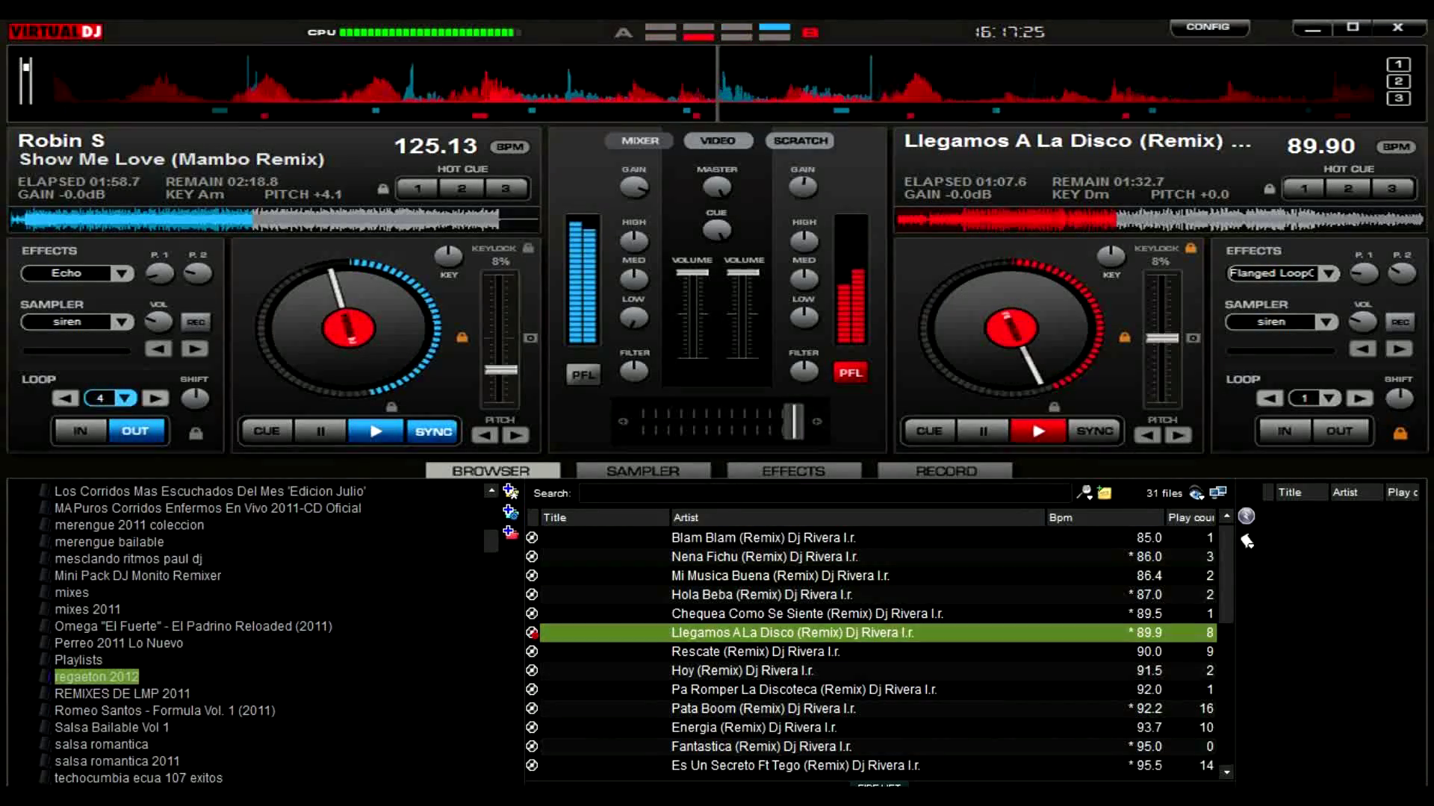
{"action": "left_click", "coordinate": [780, 576]}
{"action": "key", "text": "Return"}
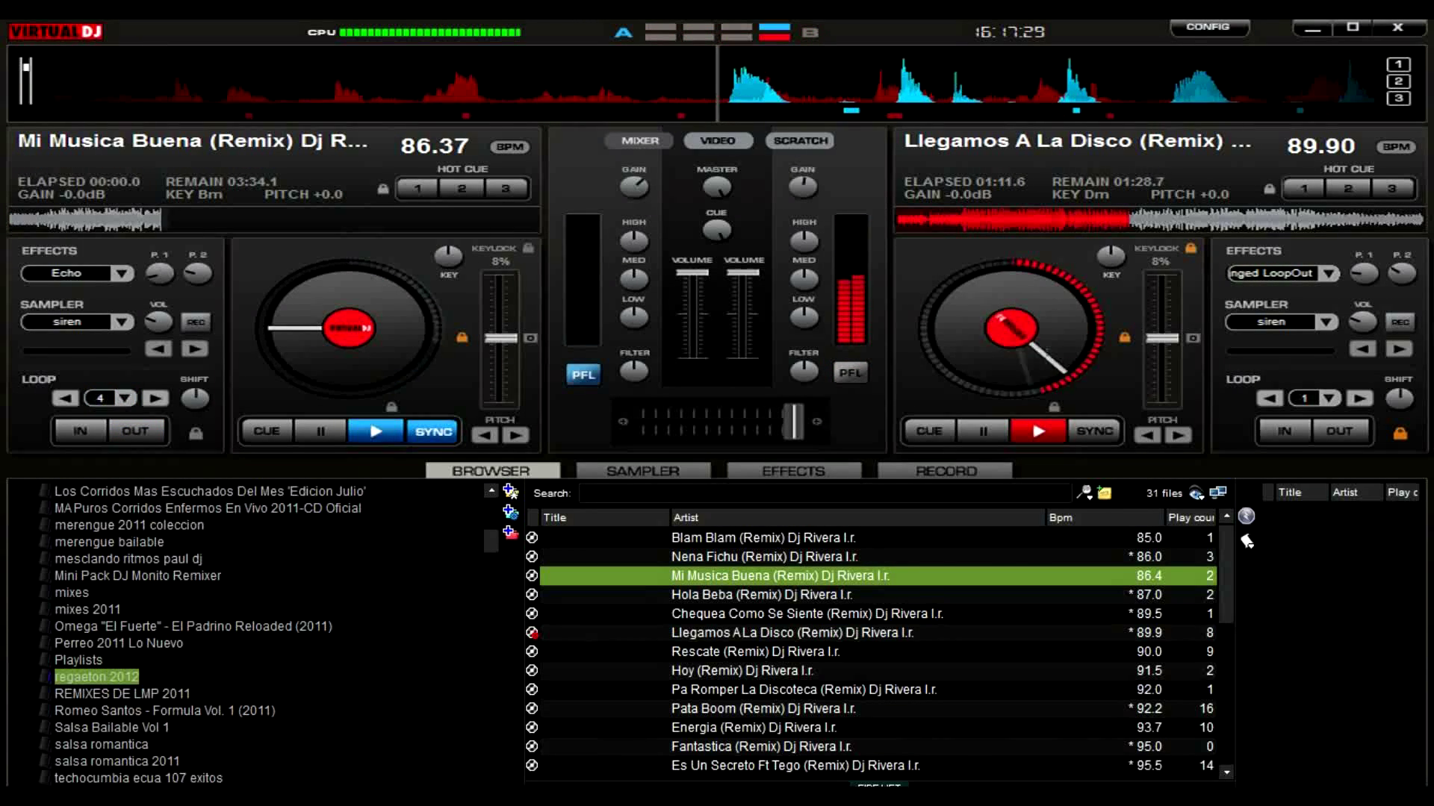
- Play "Mi Musica Buena" on the left deck at 89.90 BPM with pitch +4.1 and set the crossfader to the middle
{"action": "key", "text": "space"}
{"action": "key", "text": "Return"}
{"action": "key", "text": "l"}
{"action": "left_click_drag", "start_coordinate": [793, 422], "coordinate": [721, 421]}
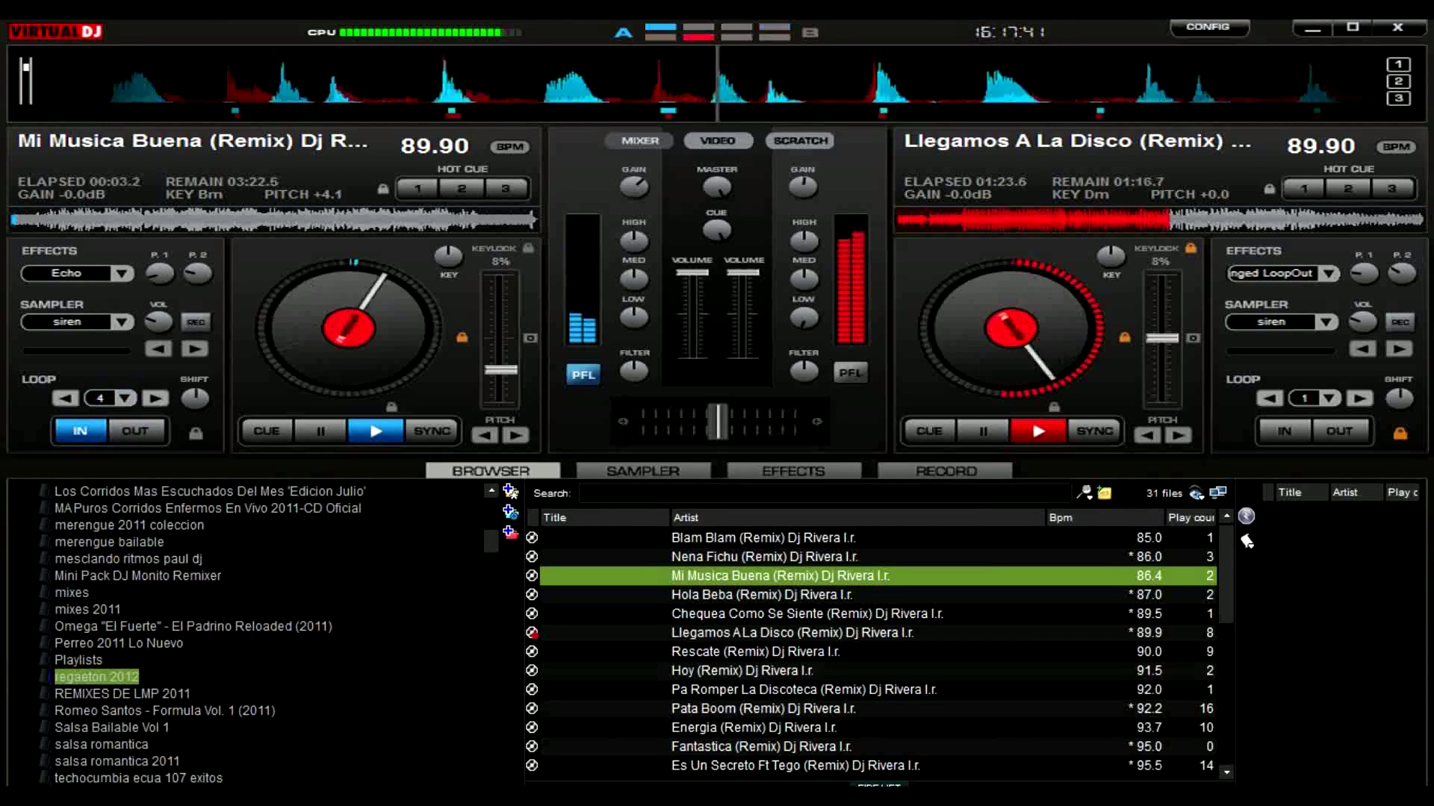
- Trigger the fourth and tenth samples and move the crossfader fully over to "Mi Musica Buena" on the left deck
{"action": "left_click", "coordinate": [643, 471]}
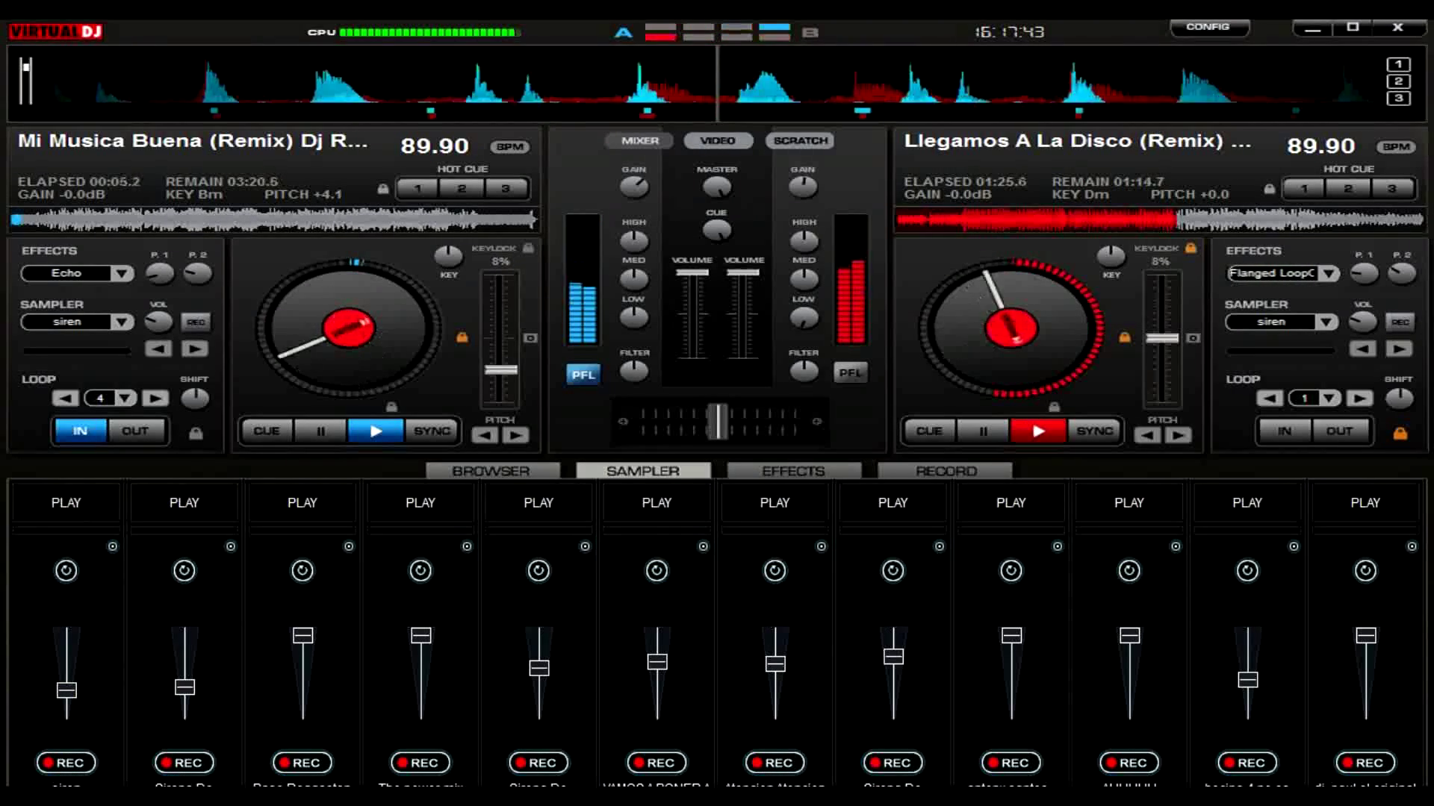
{"action": "left_click", "coordinate": [420, 504]}
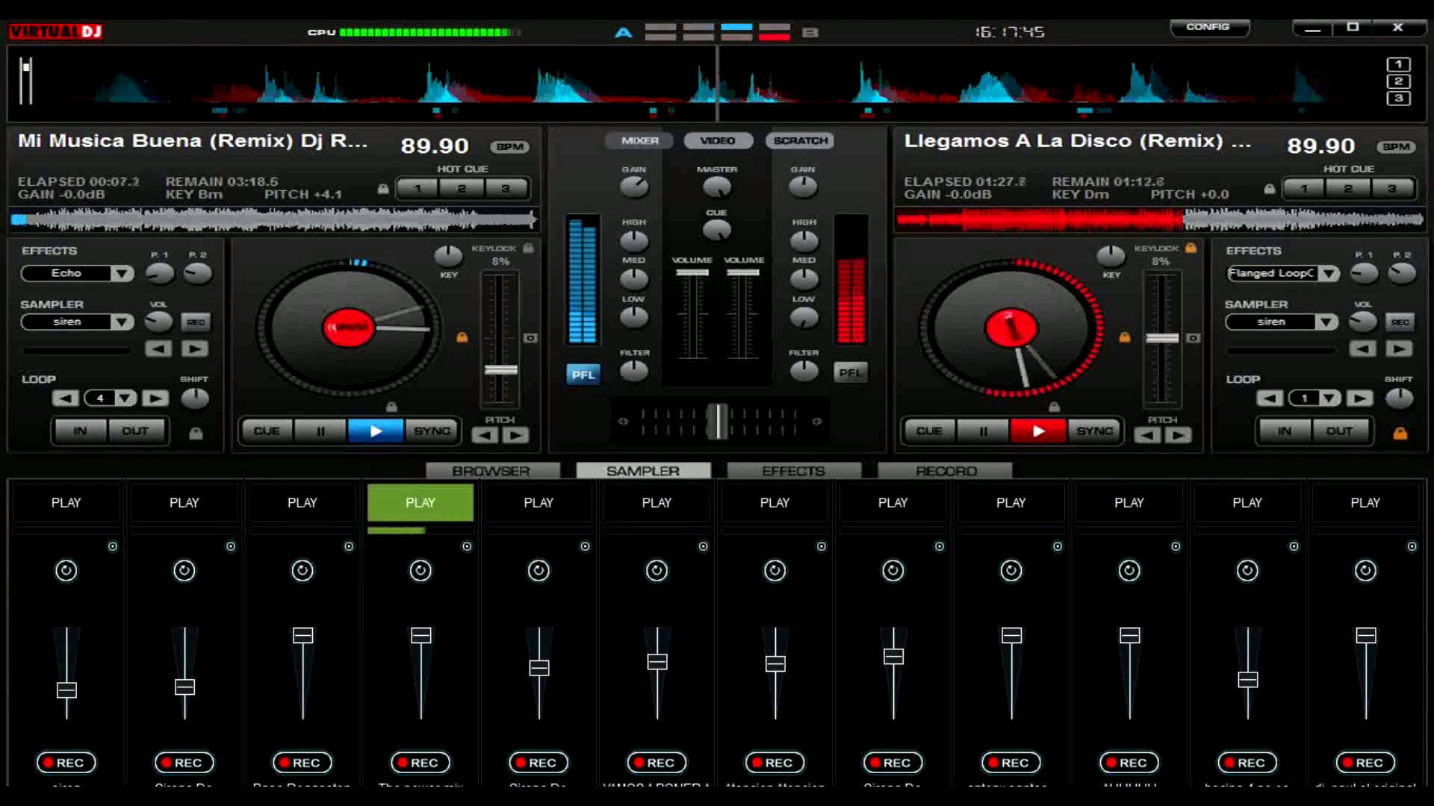
{"action": "left_click", "coordinate": [1130, 503]}
{"action": "left_click_drag", "start_coordinate": [717, 422], "coordinate": [643, 422]}
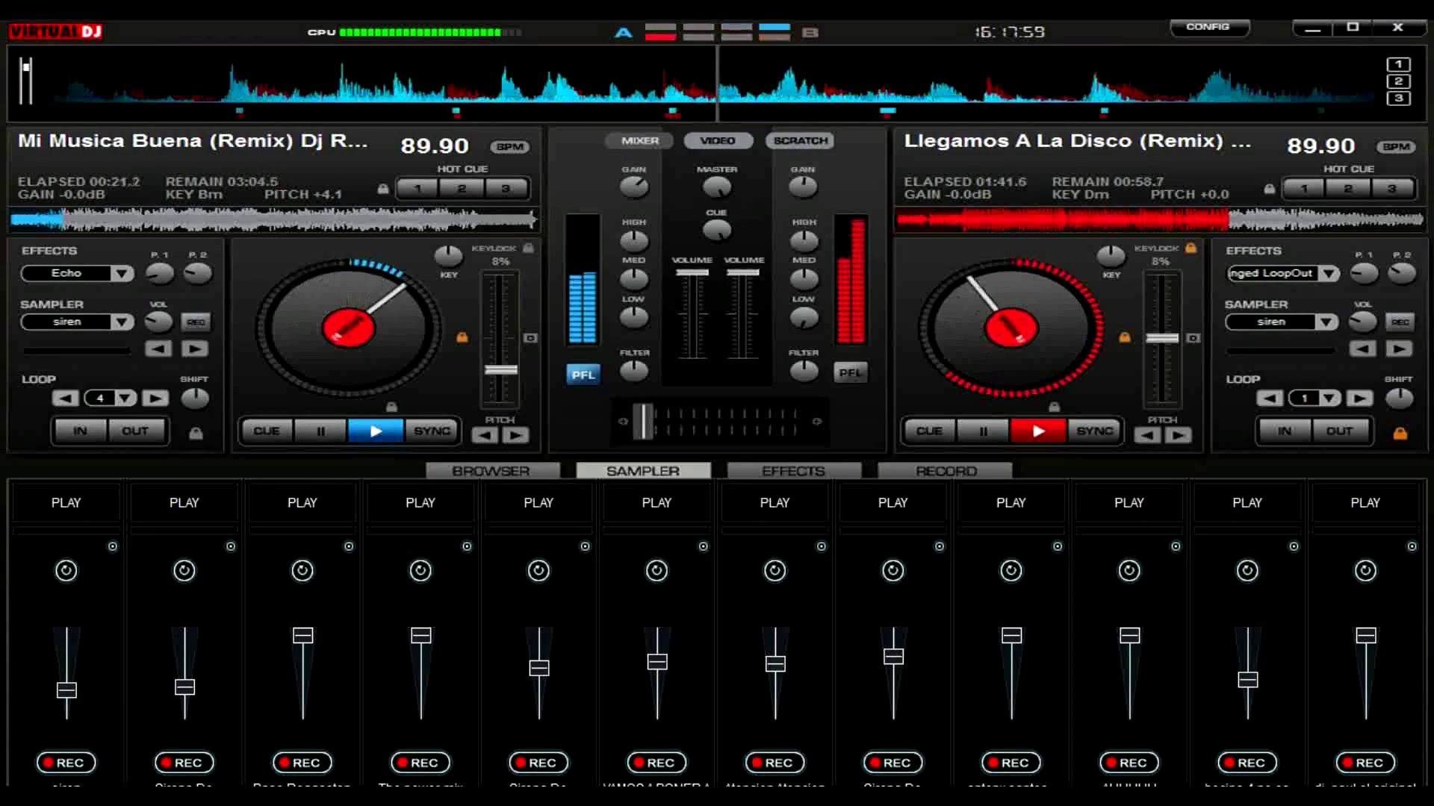
- Trigger the tenth and eighth samples over "Mi Musica Buena" and lower the eighth sample's volume to about the middle
{"action": "left_click", "coordinate": [491, 470]}
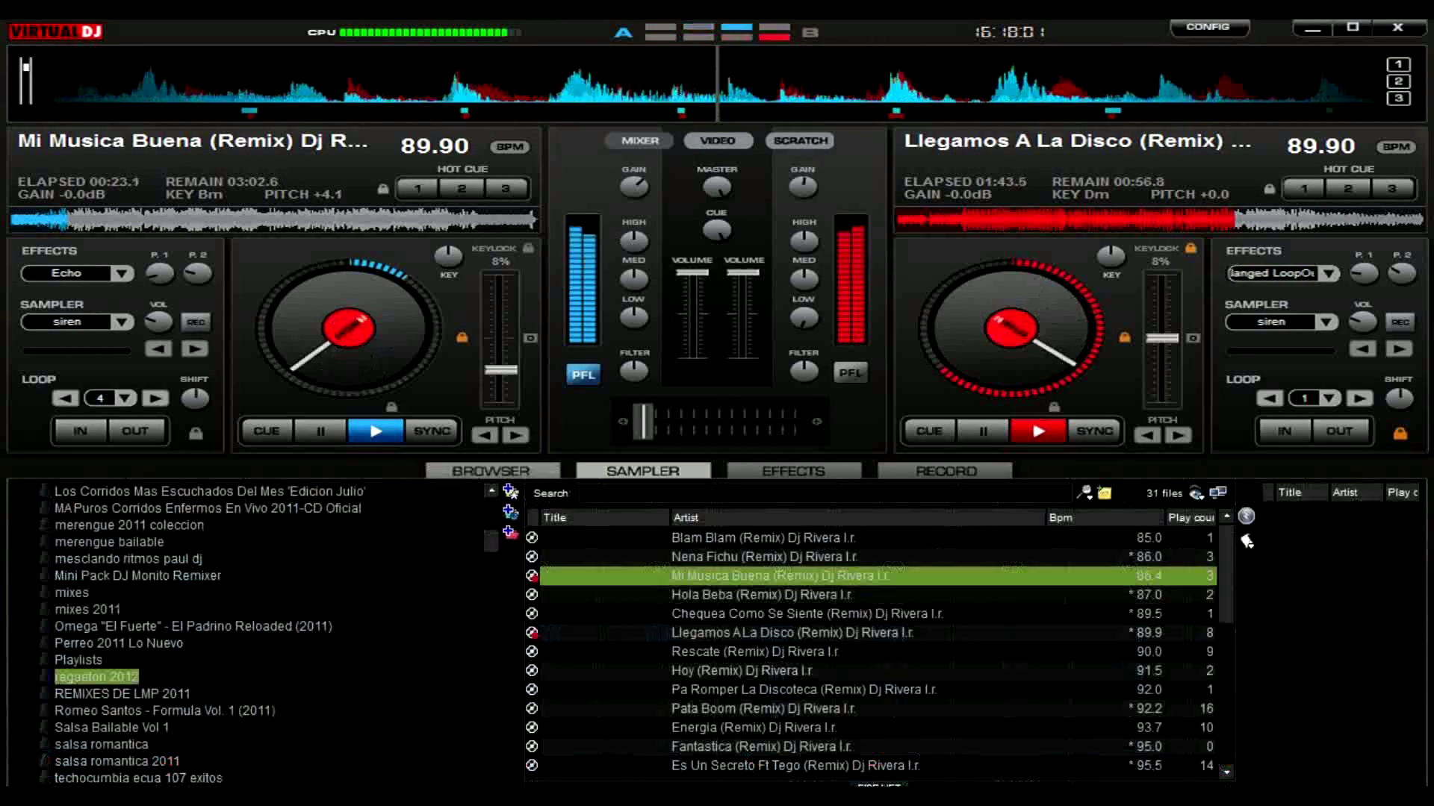
{"action": "left_click", "coordinate": [643, 470]}
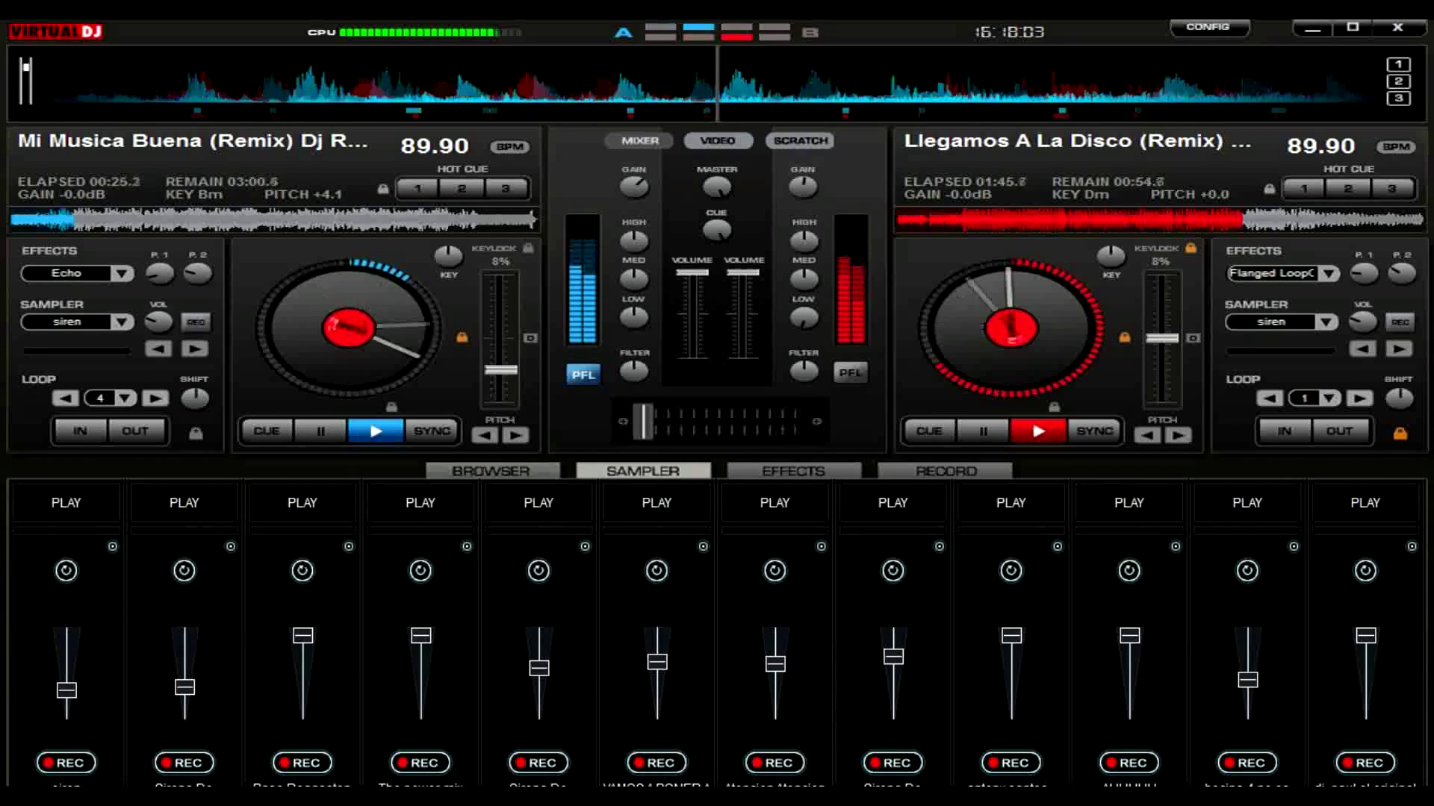
{"action": "left_click", "coordinate": [1129, 503]}
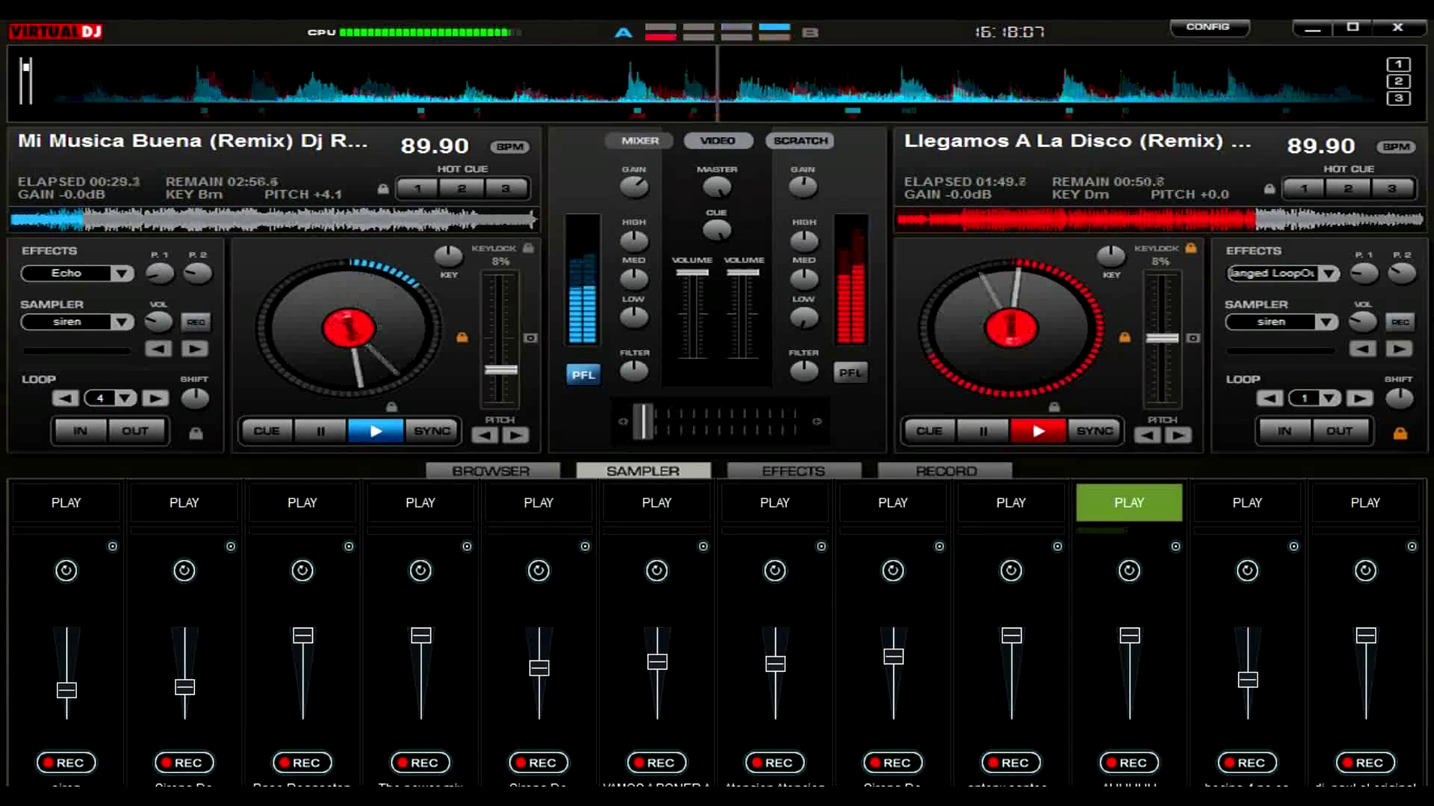
{"action": "key", "text": "8"}
{"action": "left_click_drag", "start_coordinate": [893, 657], "coordinate": [893, 680]}
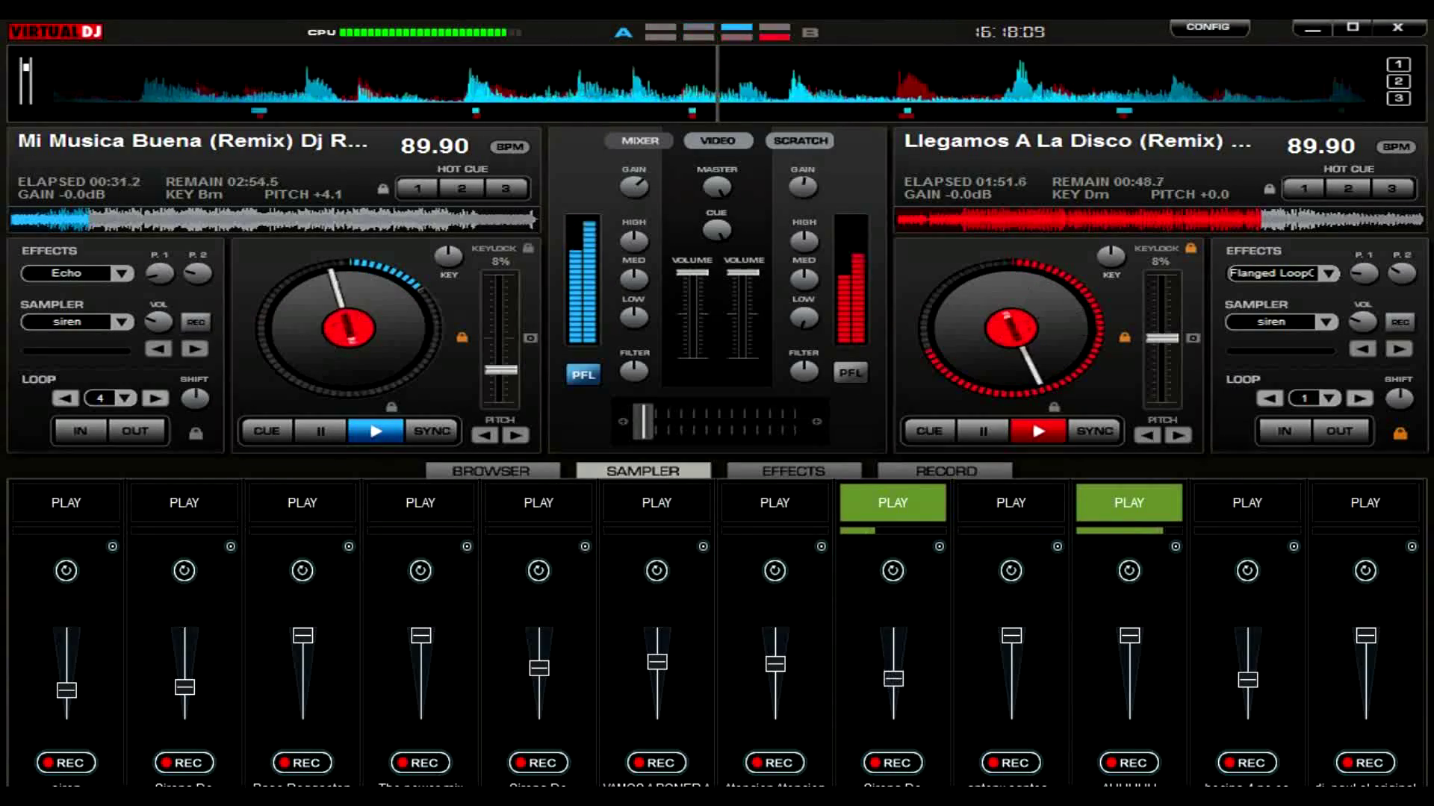
- Load "Rescate (Remix)" from the regaeton 2012 folder on the right deck
{"action": "left_click", "coordinate": [491, 471]}
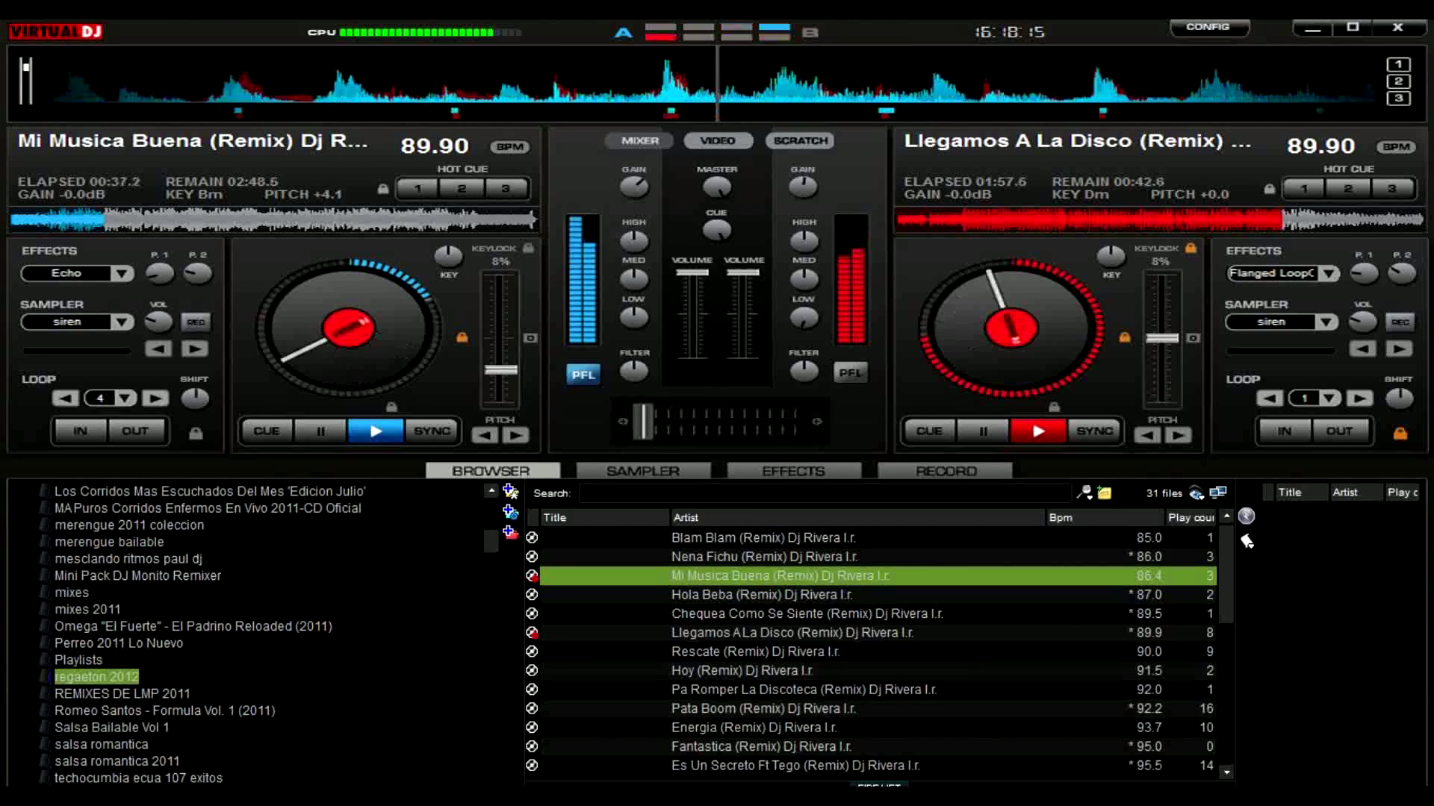
{"action": "key", "text": "Down"}
{"action": "key", "text": "Down"}
{"action": "key", "text": "Down"}
{"action": "key", "text": "Down"}
{"action": "key", "text": "Right"}
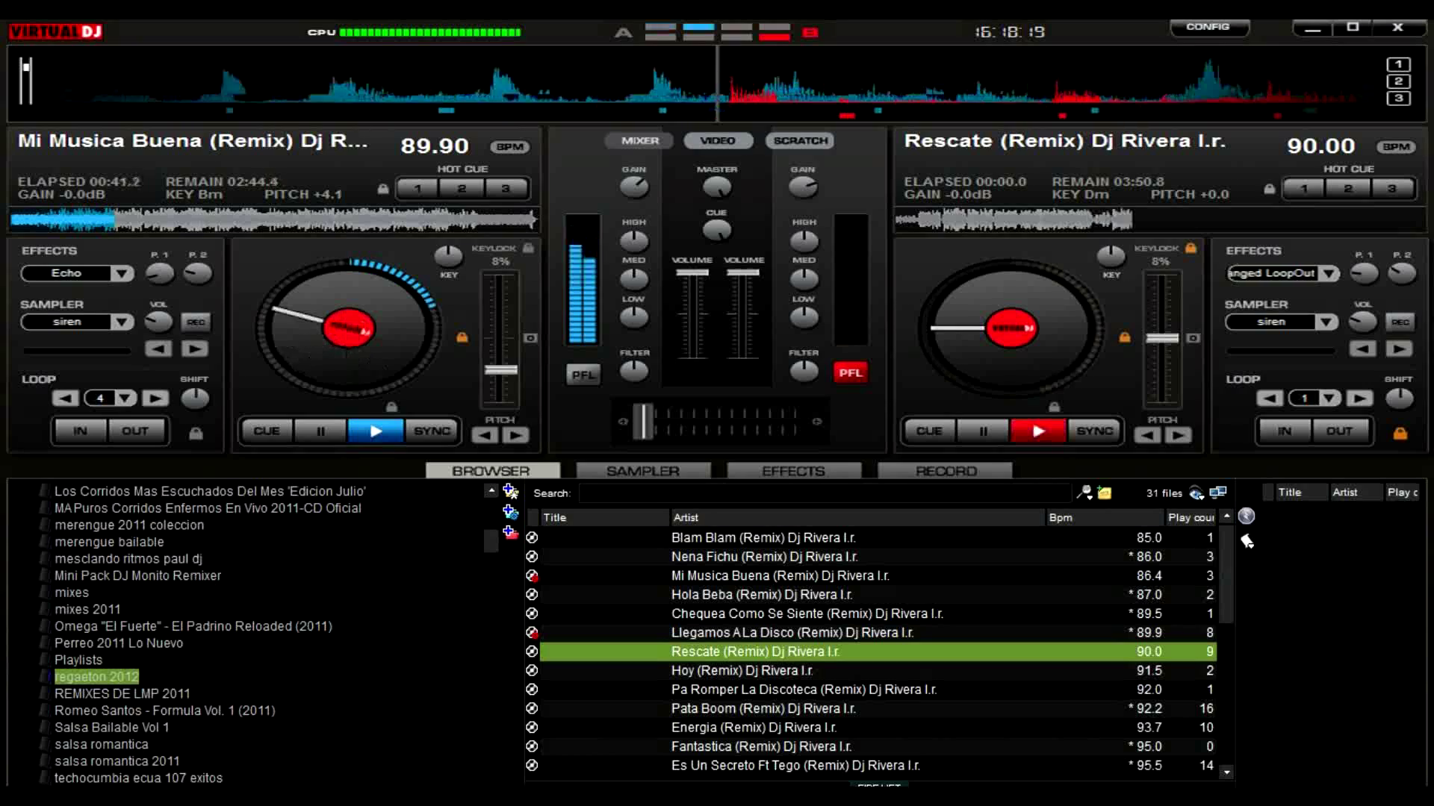
- Start "Rescate (Remix)" on the right deck and skip ahead to about 20 seconds
{"action": "key", "text": "space"}
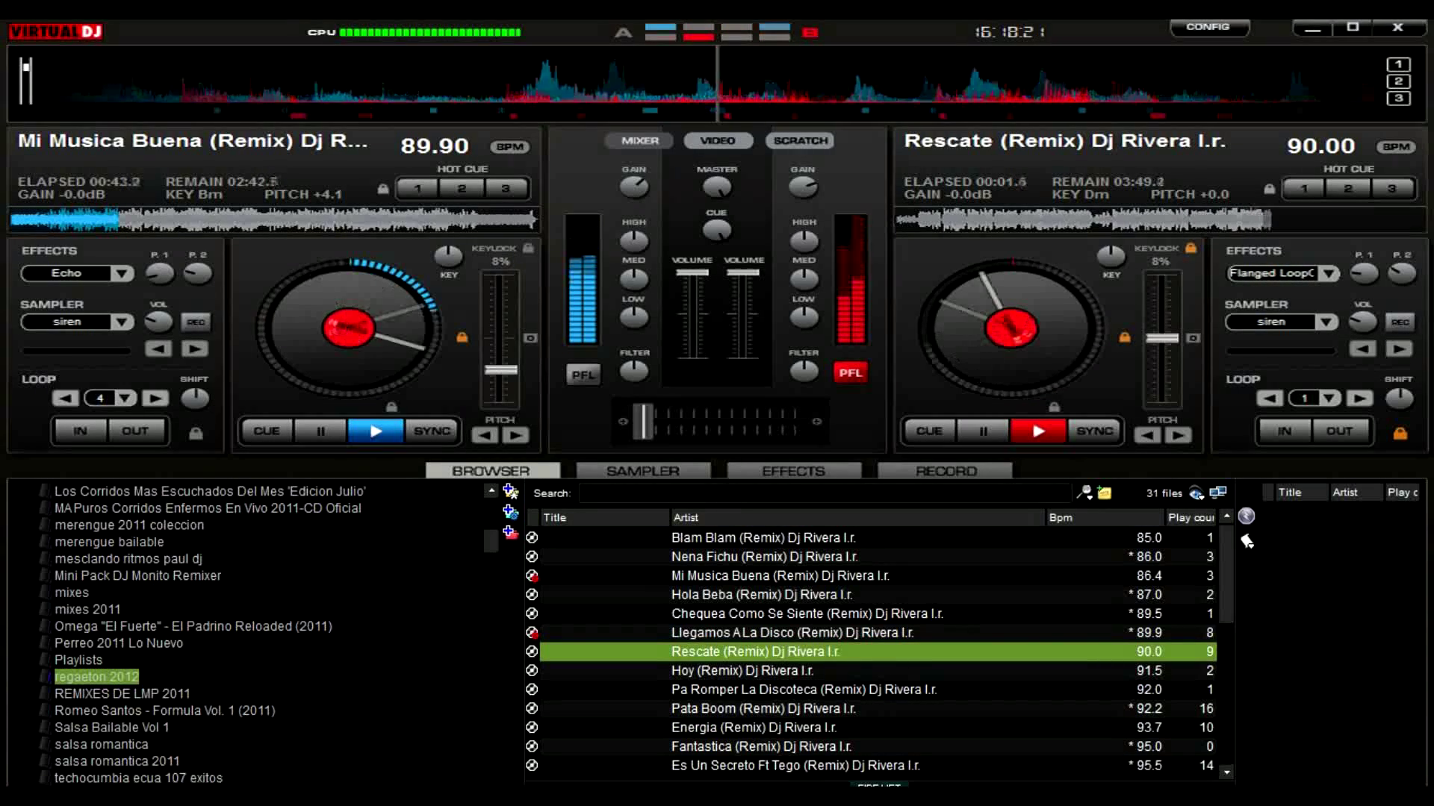
{"action": "key", "text": "ctrl+Right"}
{"action": "key", "text": "ctrl+Left"}
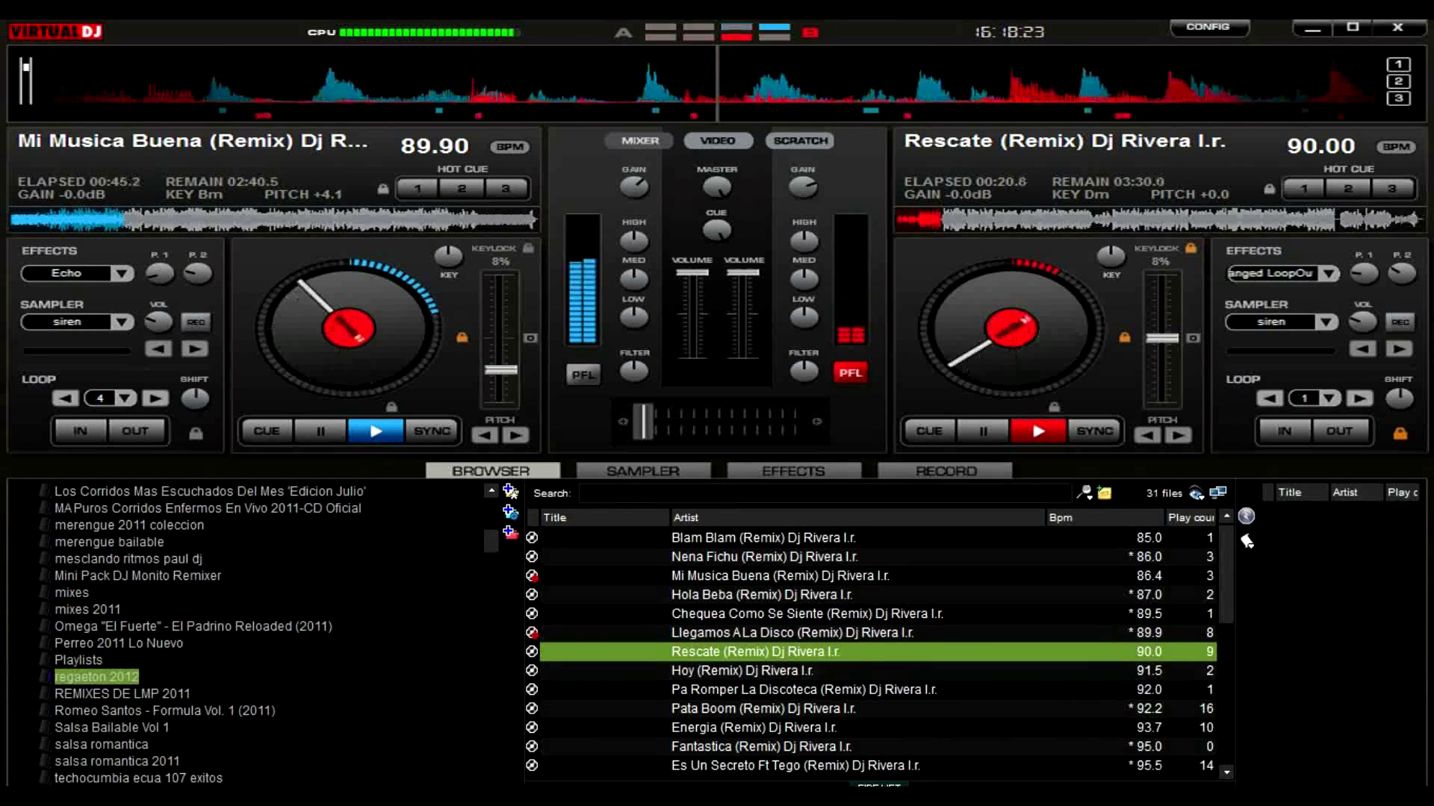
- Loop four beats of "Rescate (Remix)", sync it to "Mi Musica Buena", and crossfade fully to it with the left deck's volume lowered
{"action": "key", "text": "4"}
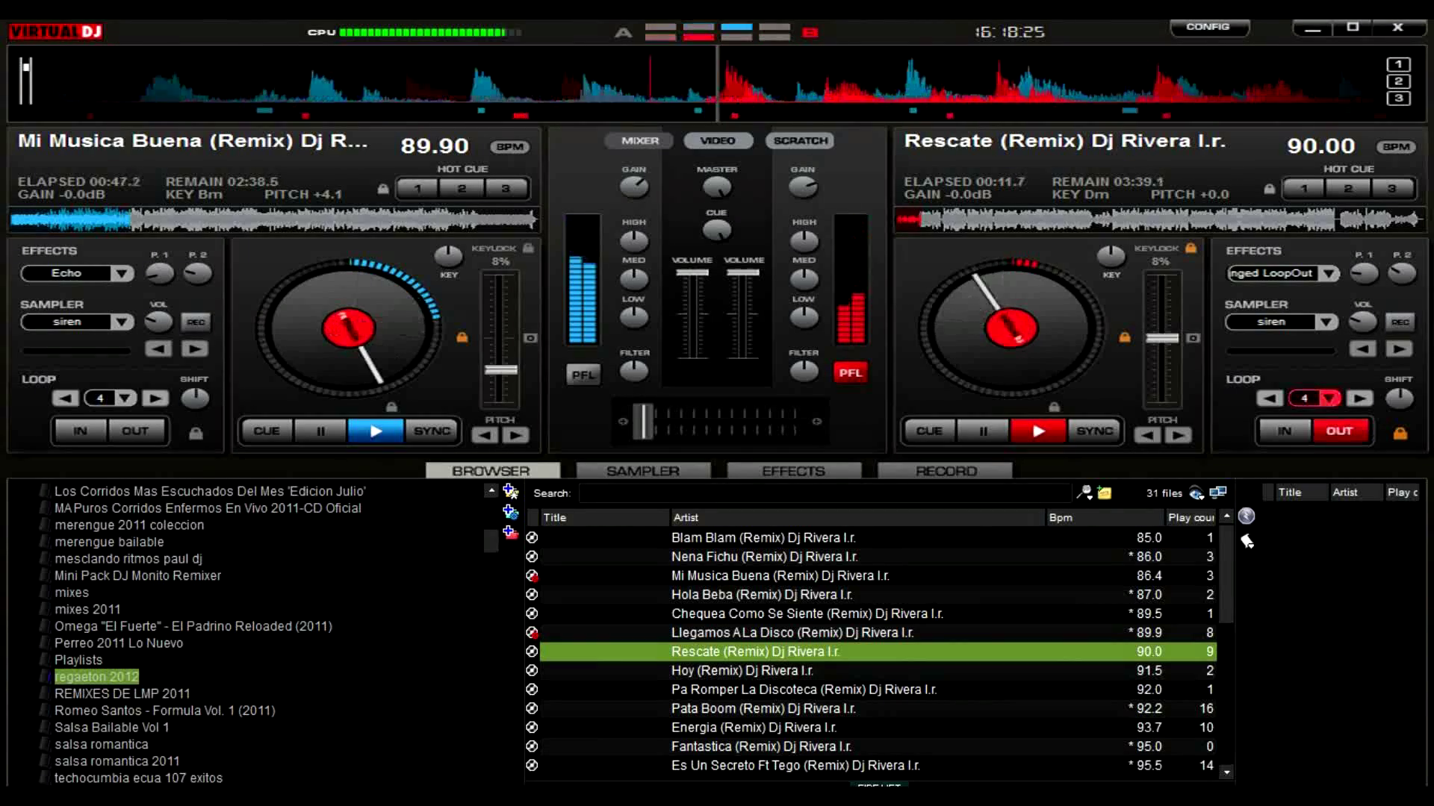
{"action": "key", "text": "s"}
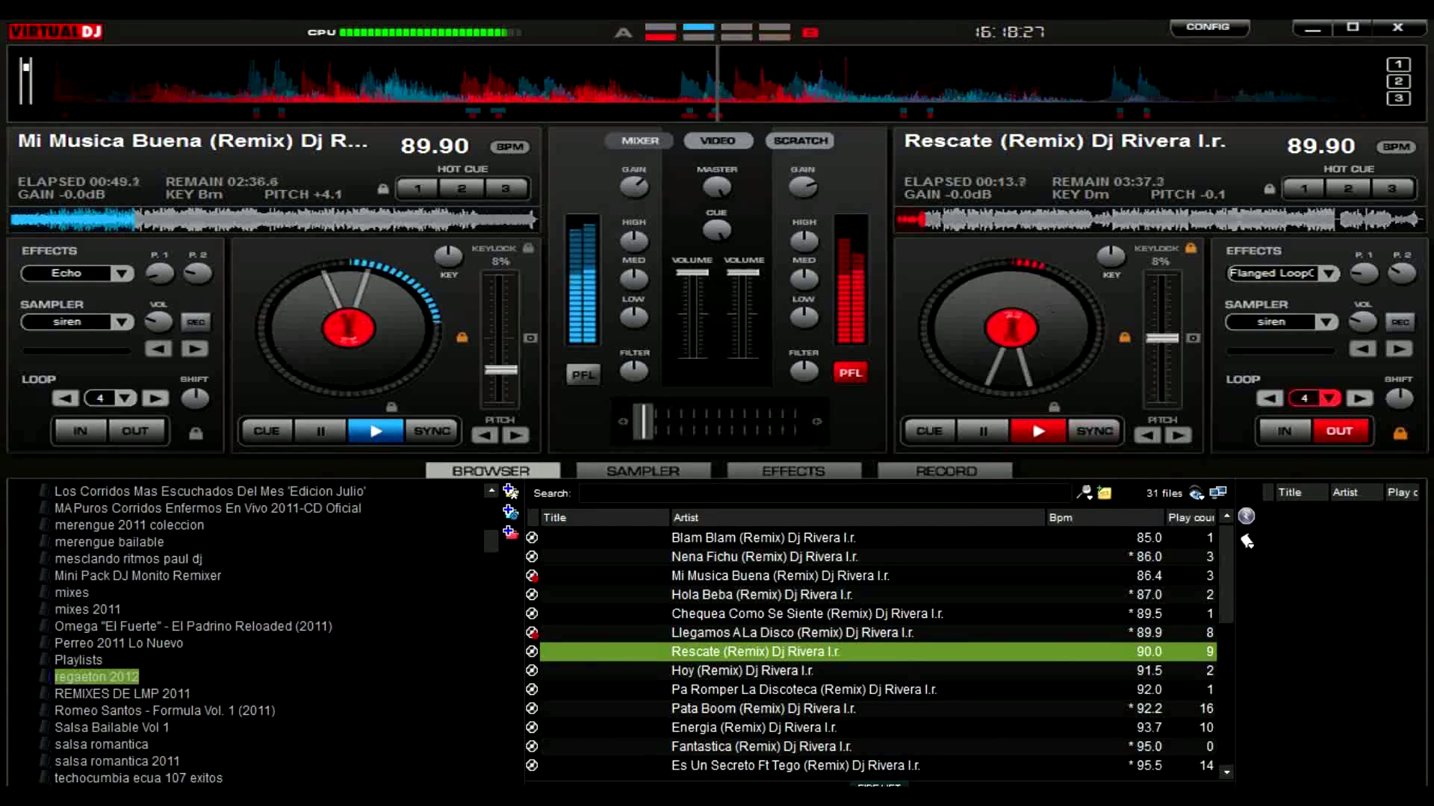
{"action": "left_click_drag", "start_coordinate": [692, 272], "coordinate": [692, 296]}
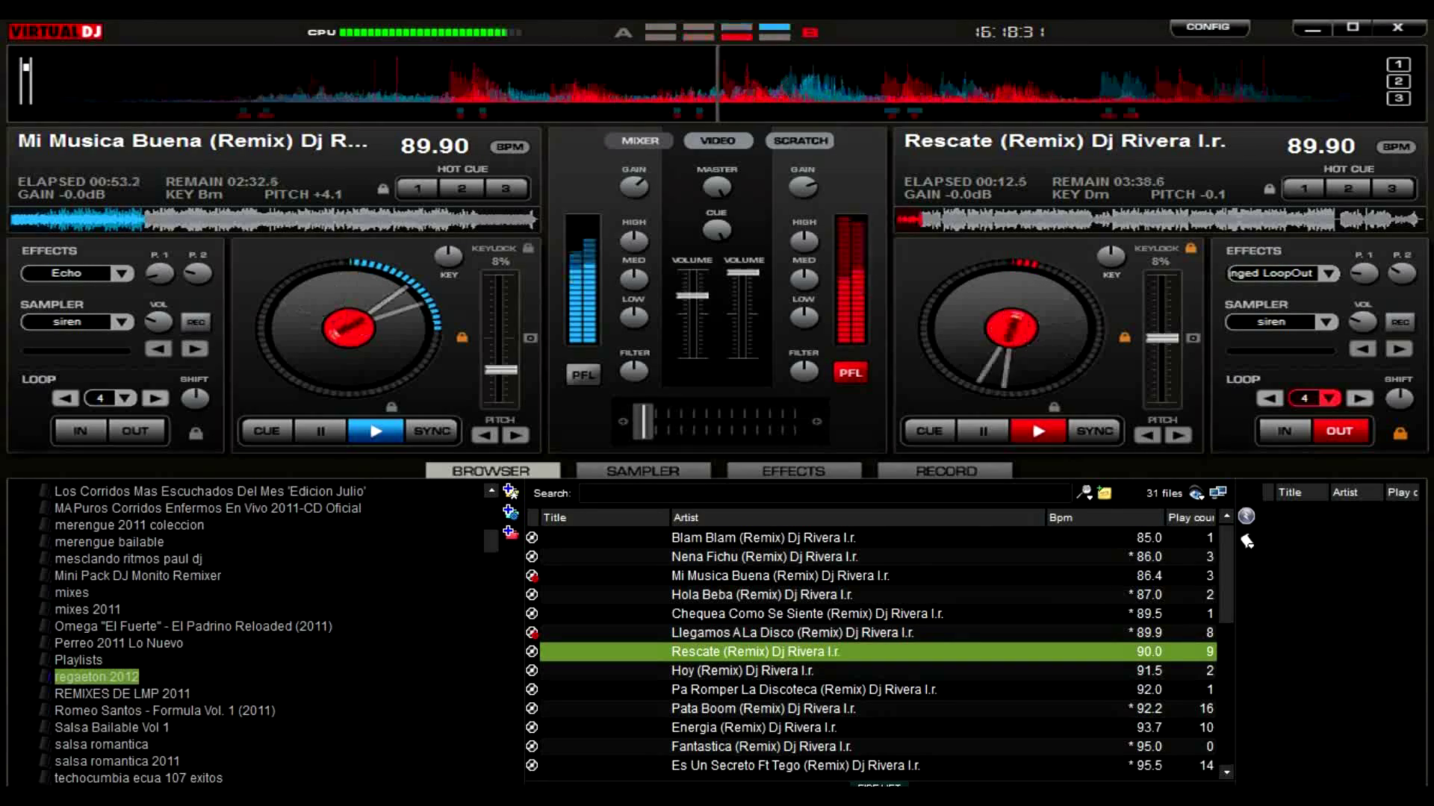
{"action": "mouse_move", "coordinate": [643, 421]}
{"action": "left_mouse_down"}
{"action": "mouse_move", "coordinate": [694, 422]}
{"action": "mouse_move", "coordinate": [643, 422]}
{"action": "left_mouse_up"}
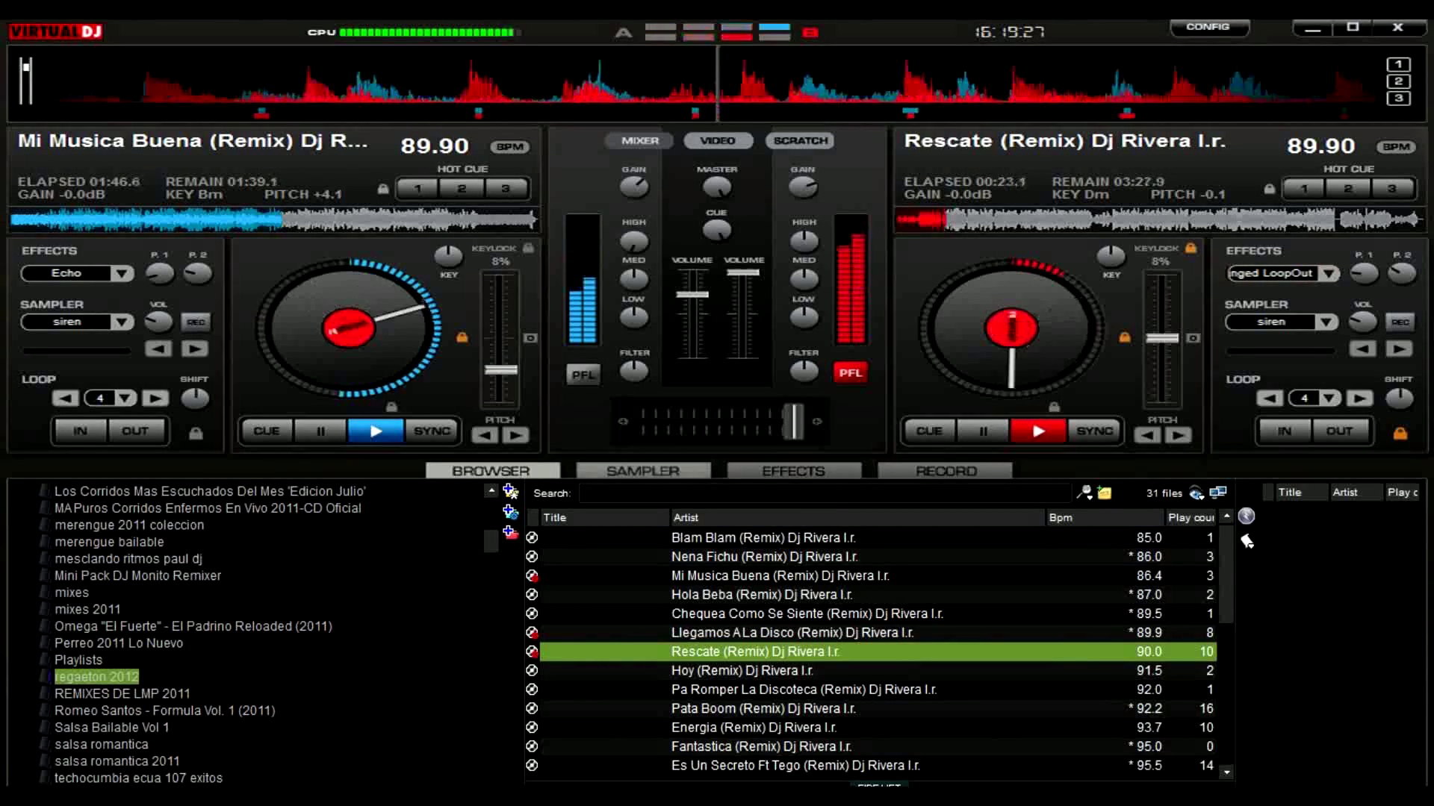
- Trigger the twelfth and eleventh samples over "Rescate (Remix)" and raise the eleventh sample's volume to about two thirds
{"action": "left_click", "coordinate": [643, 471]}
{"action": "key", "text": "F12"}
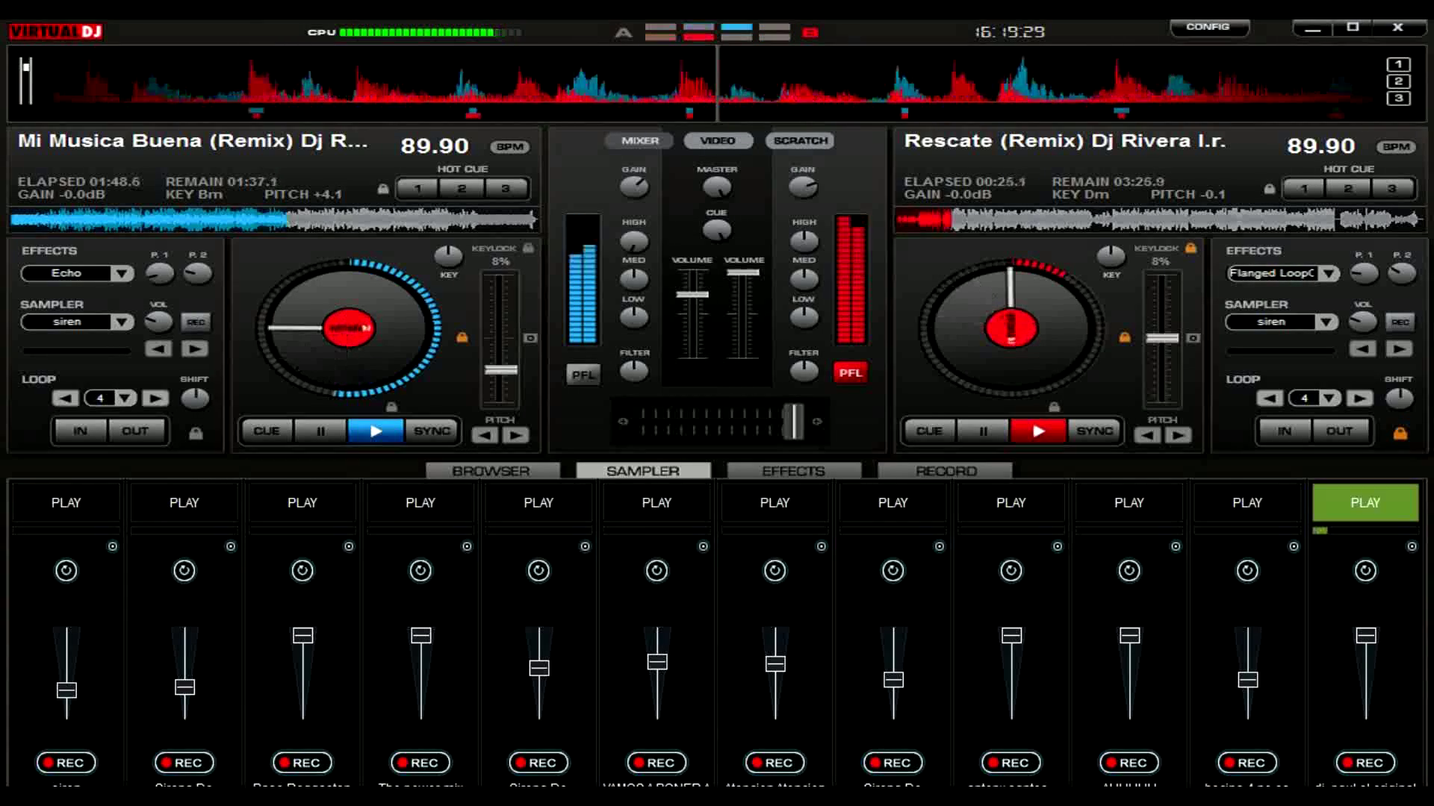
{"action": "left_click", "coordinate": [1247, 502]}
{"action": "left_click_drag", "start_coordinate": [1247, 681], "coordinate": [1247, 638]}
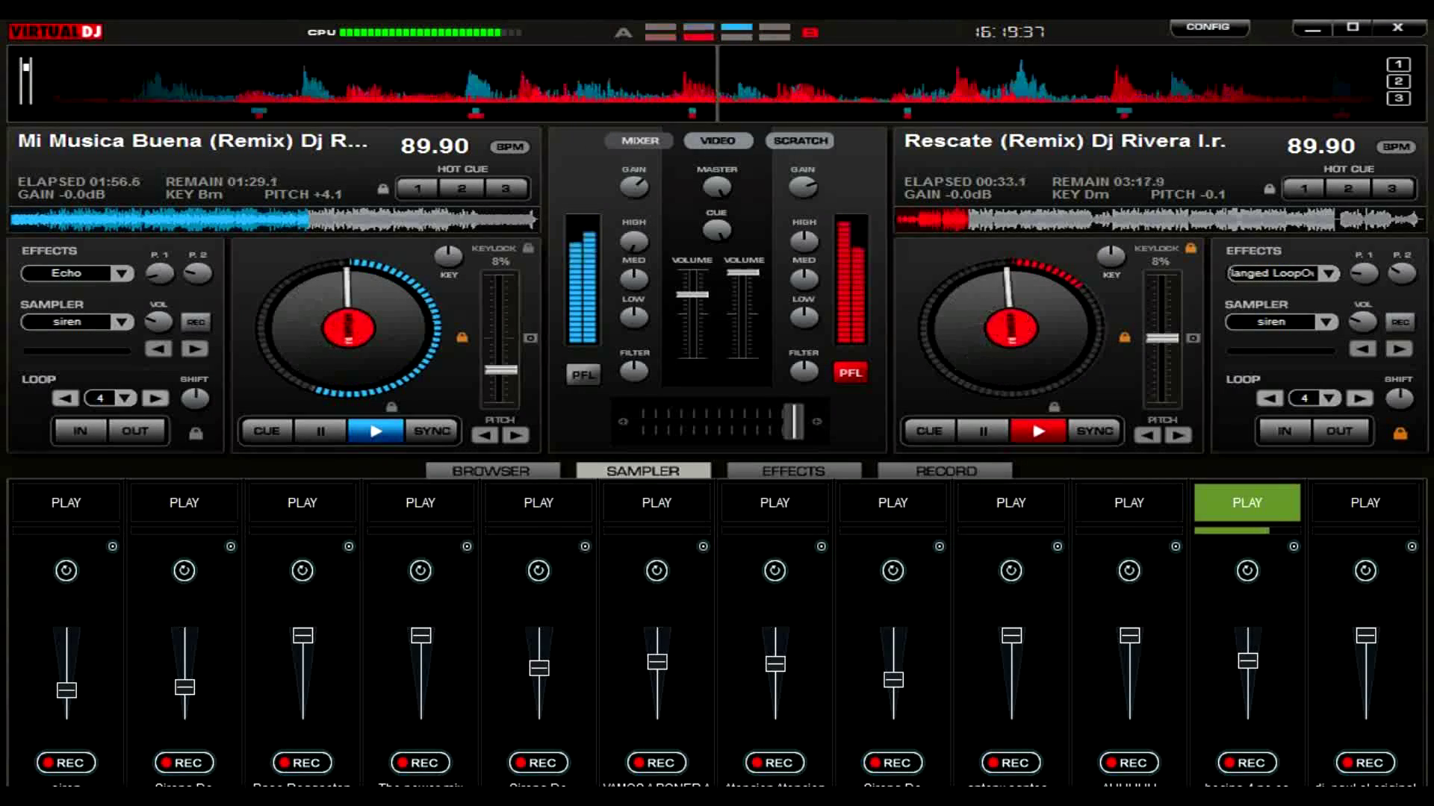
- Load "Hoy (Remix)" from the regaeton 2012 folder on the left deck
{"action": "left_click", "coordinate": [493, 470]}
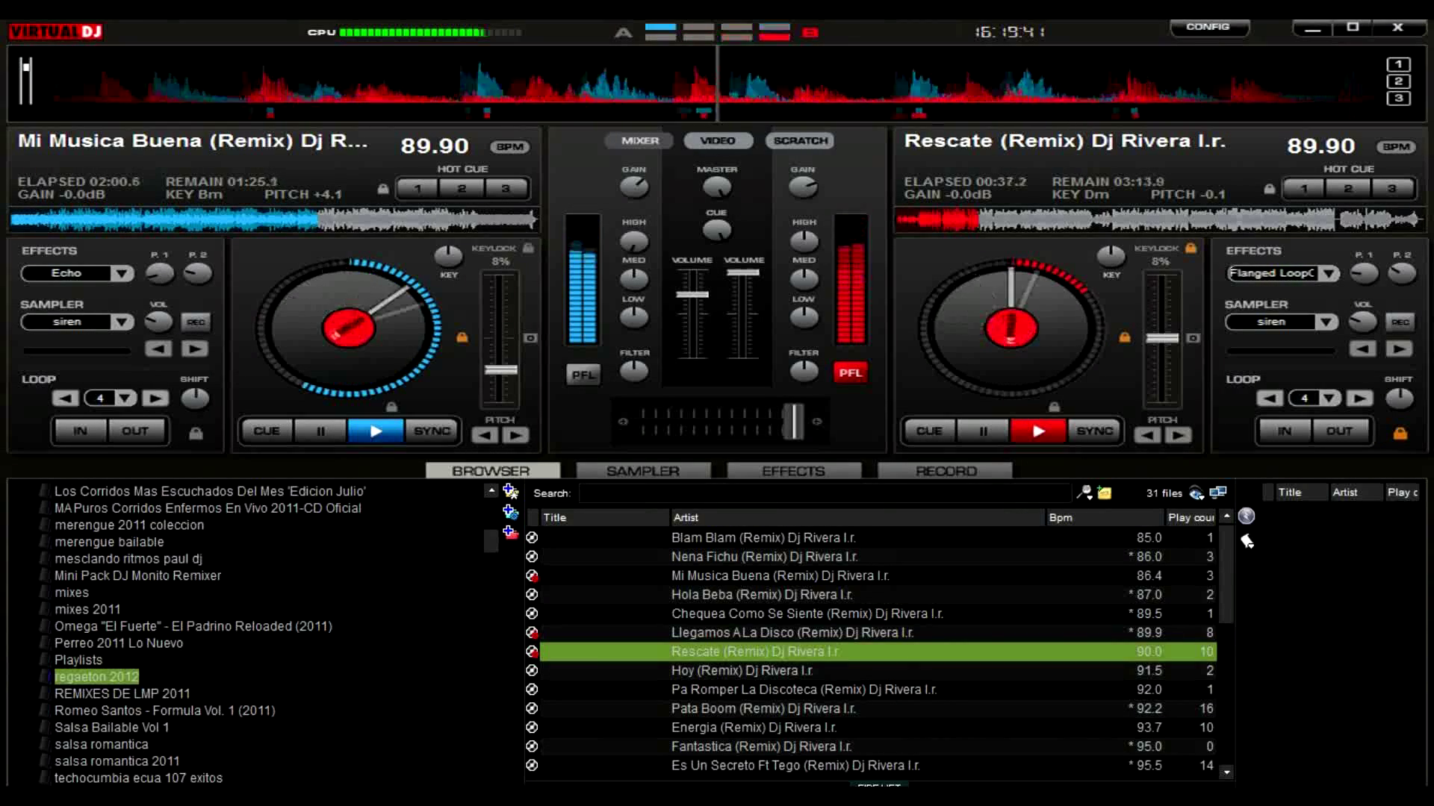
{"action": "key", "text": "Down"}
{"action": "key", "text": "Down"}
{"action": "key", "text": "Up"}
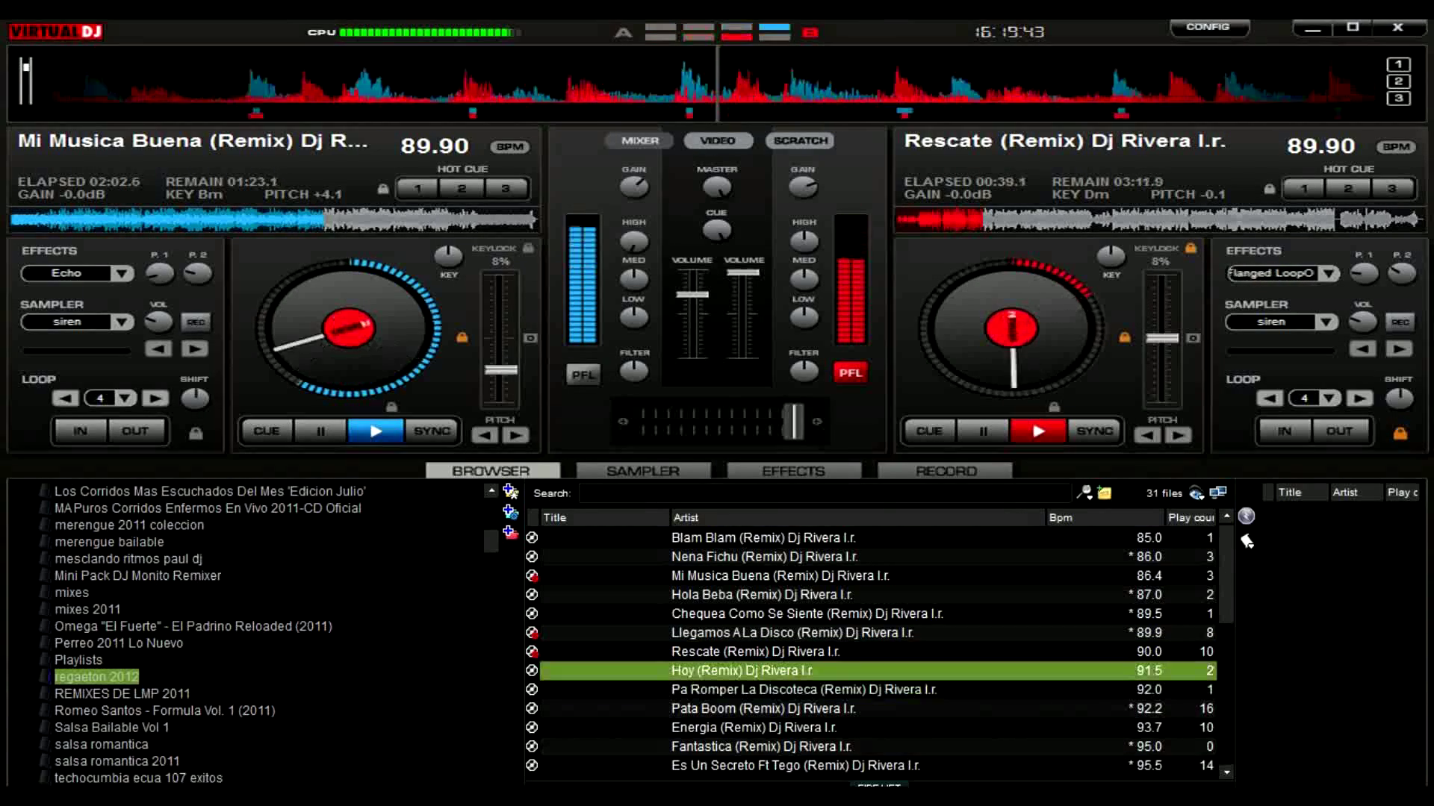
{"action": "key", "text": "Left"}
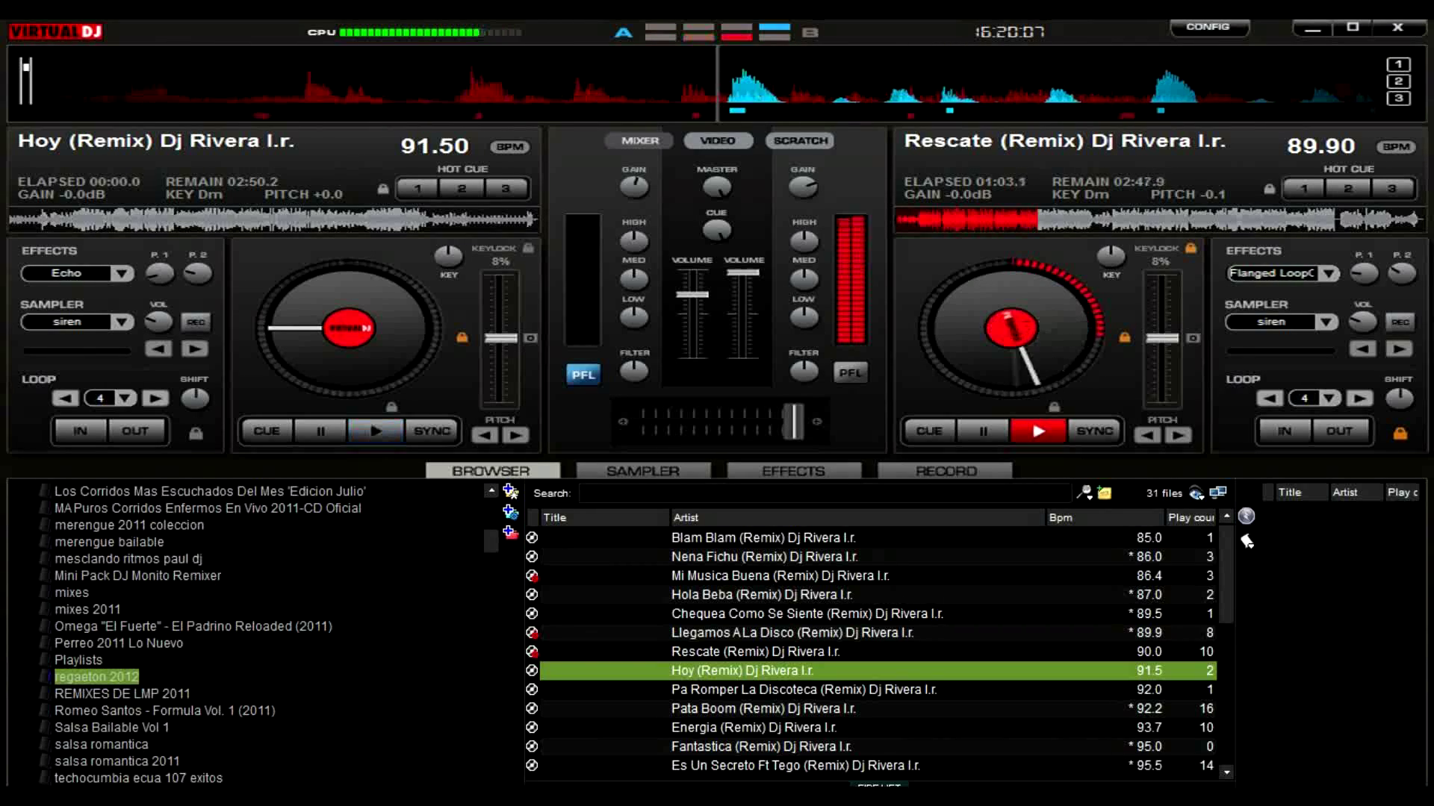
- Play a two-beat loop of "Hoy (Remix)" on the left deck, synced to "Rescate (Remix)" at 89.90 BPM
{"action": "key", "text": "l"}
{"action": "key", "text": "s"}
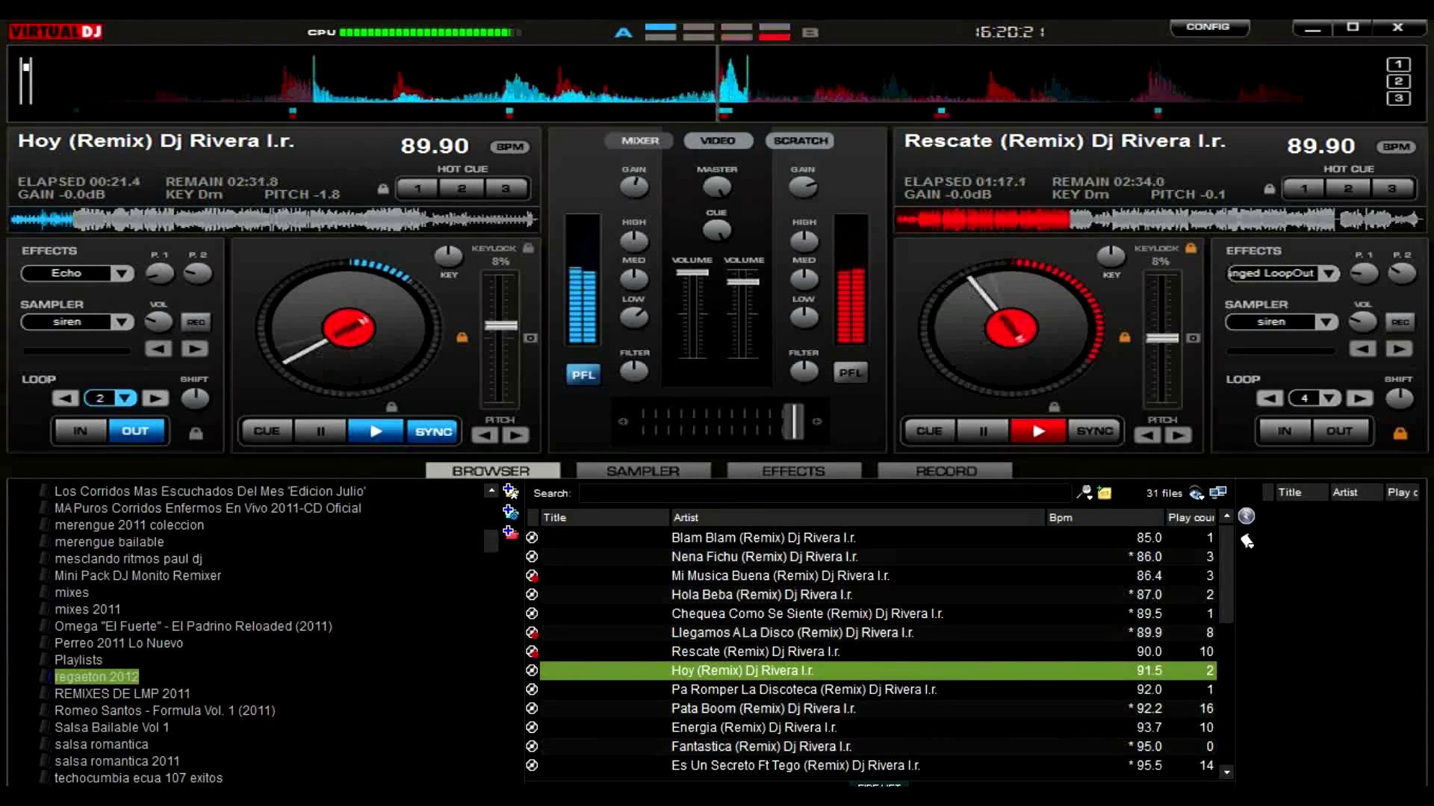
{"action": "left_click", "coordinate": [1328, 274]}
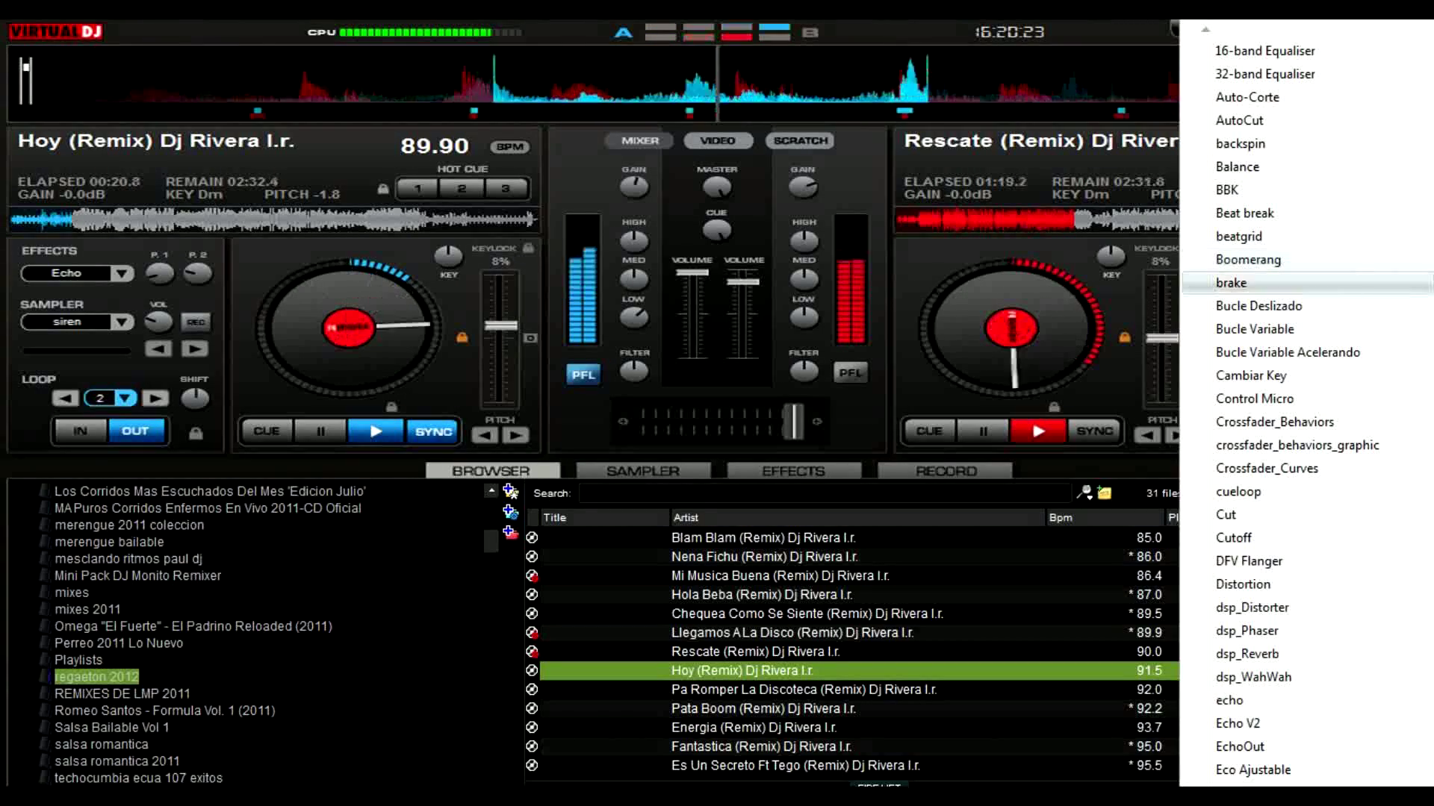
{"action": "left_click", "coordinate": [1246, 540]}
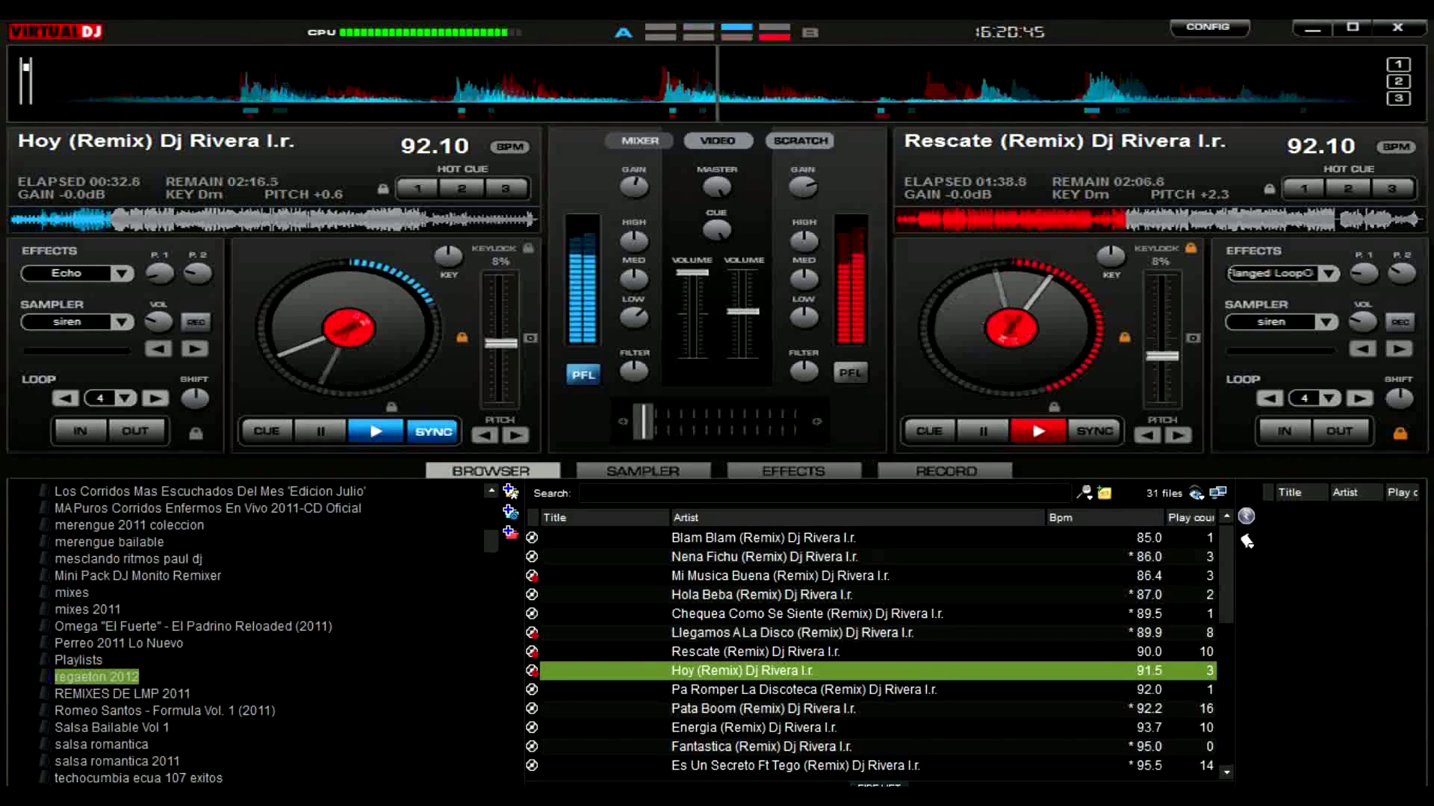
- Trigger the eleventh and twelfth samples over "Hoy (Remix)"
{"action": "left_click", "coordinate": [643, 471]}
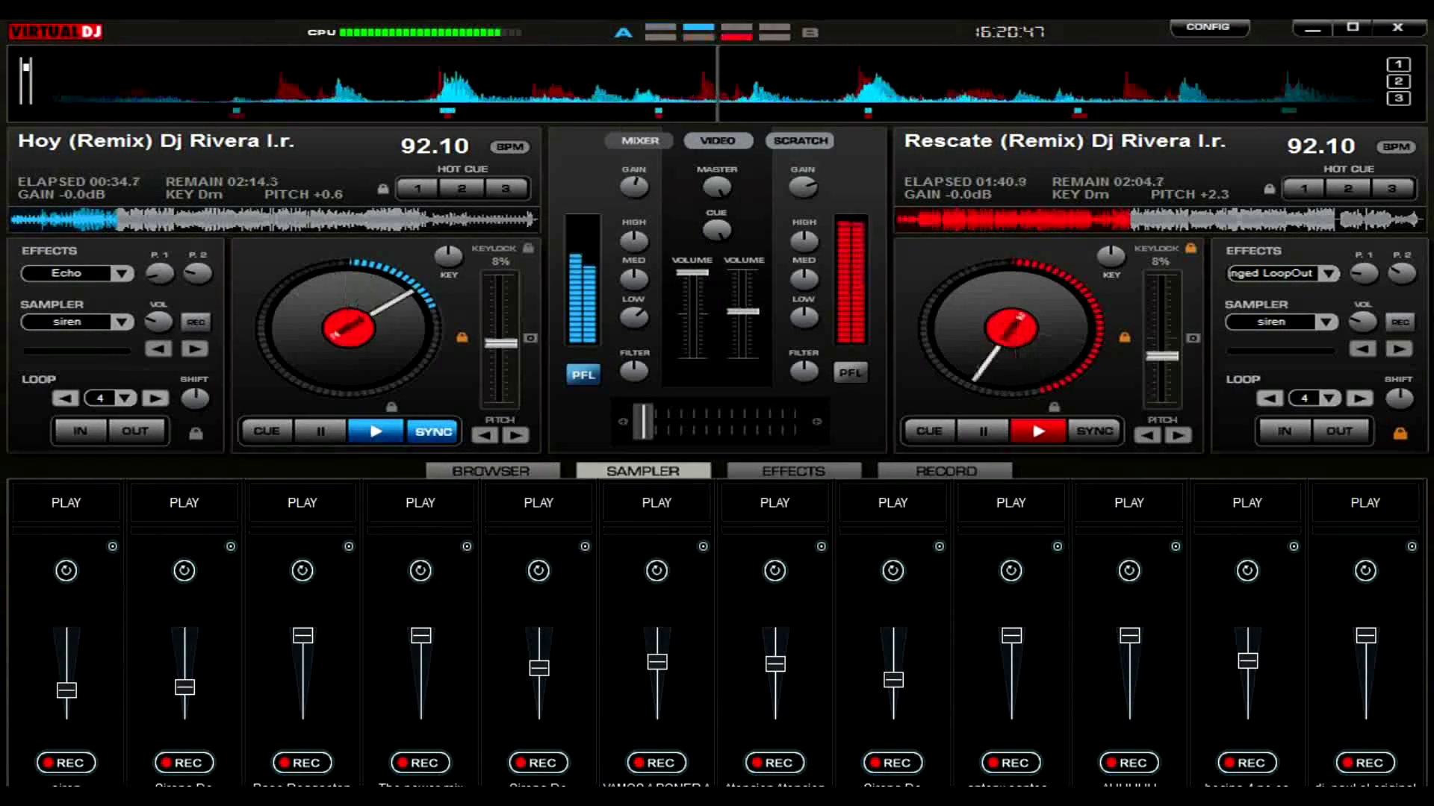
{"action": "left_click", "coordinate": [1247, 503]}
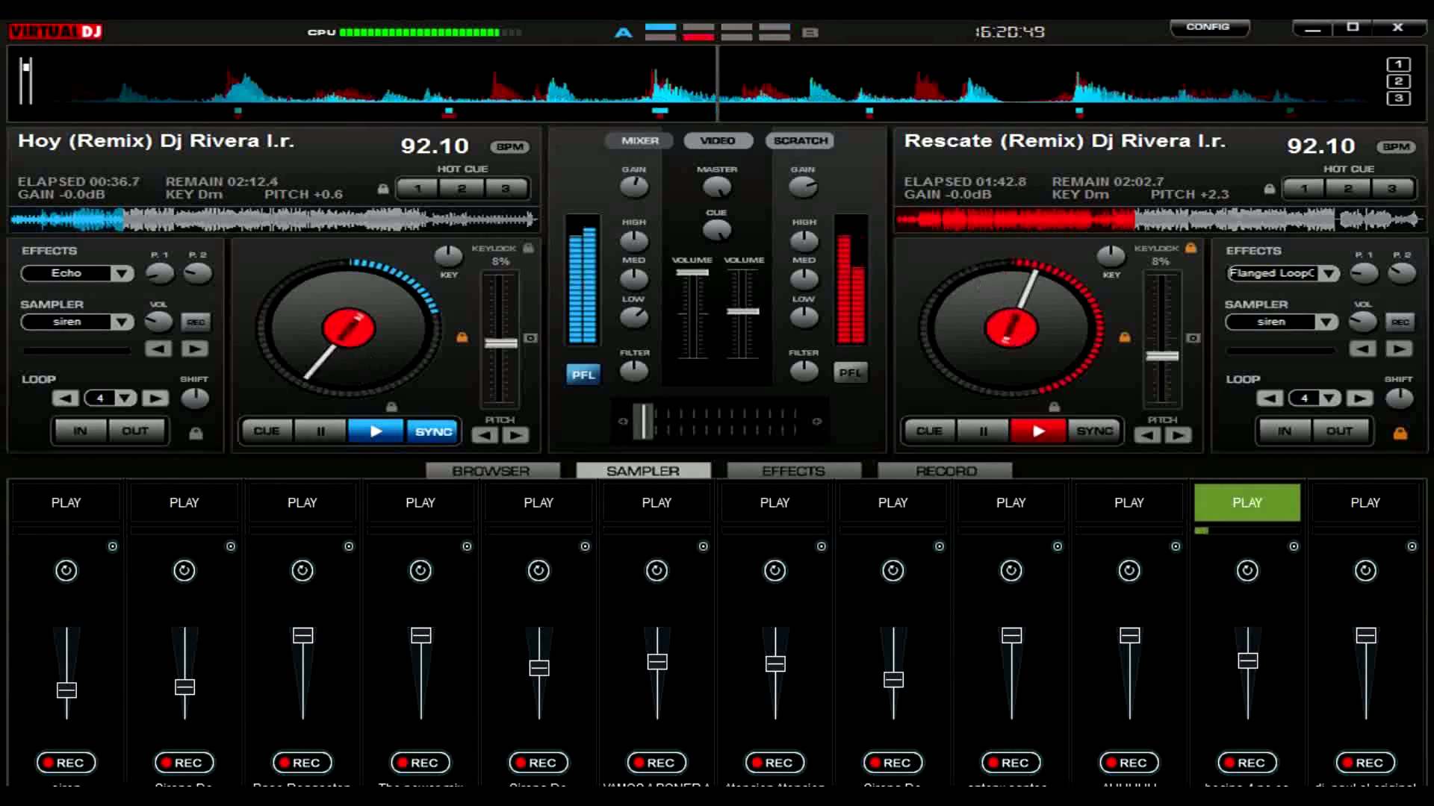
{"action": "left_click", "coordinate": [1365, 504]}
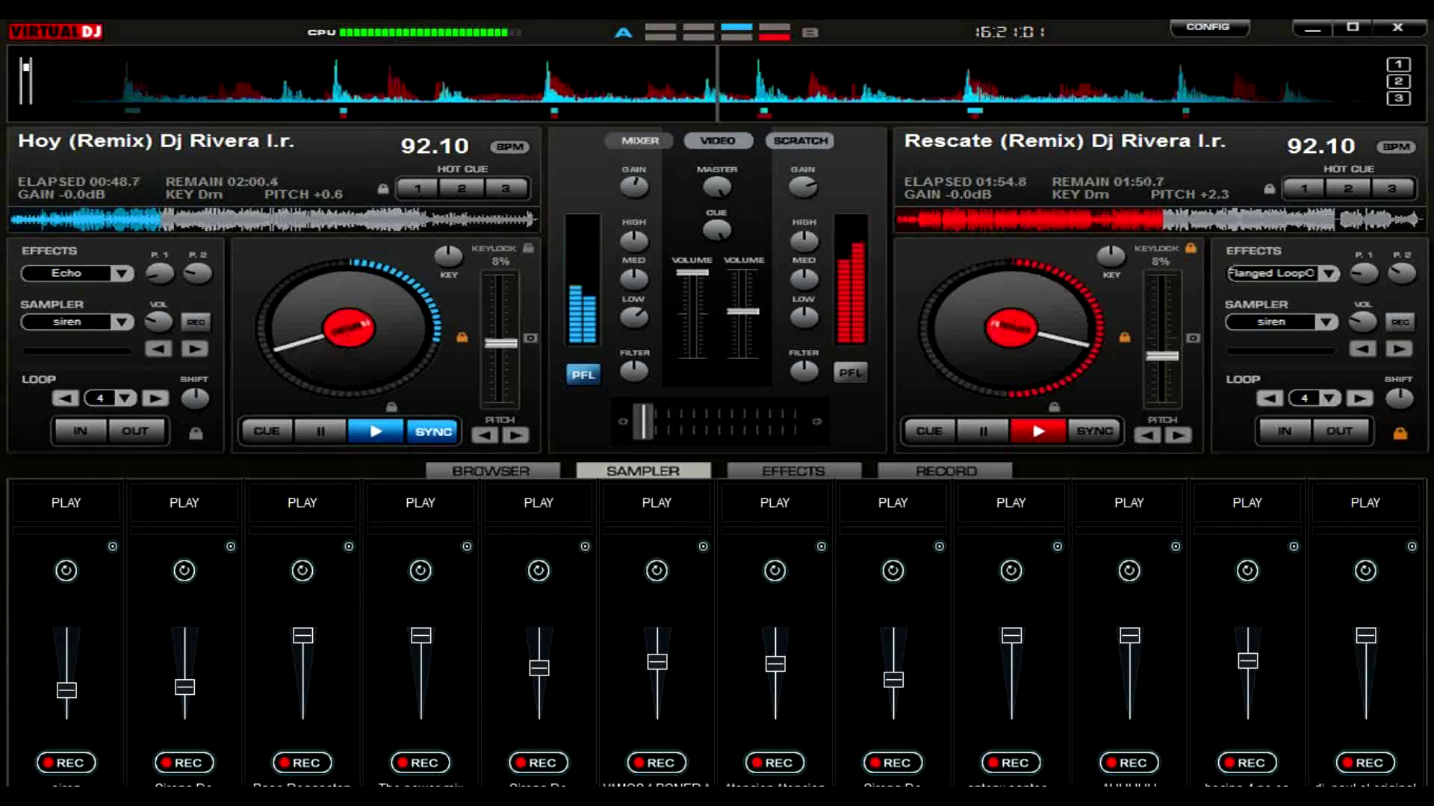
- Check the file size and duration of the running audio recording, and return to the song list
{"action": "left_click", "coordinate": [493, 471]}
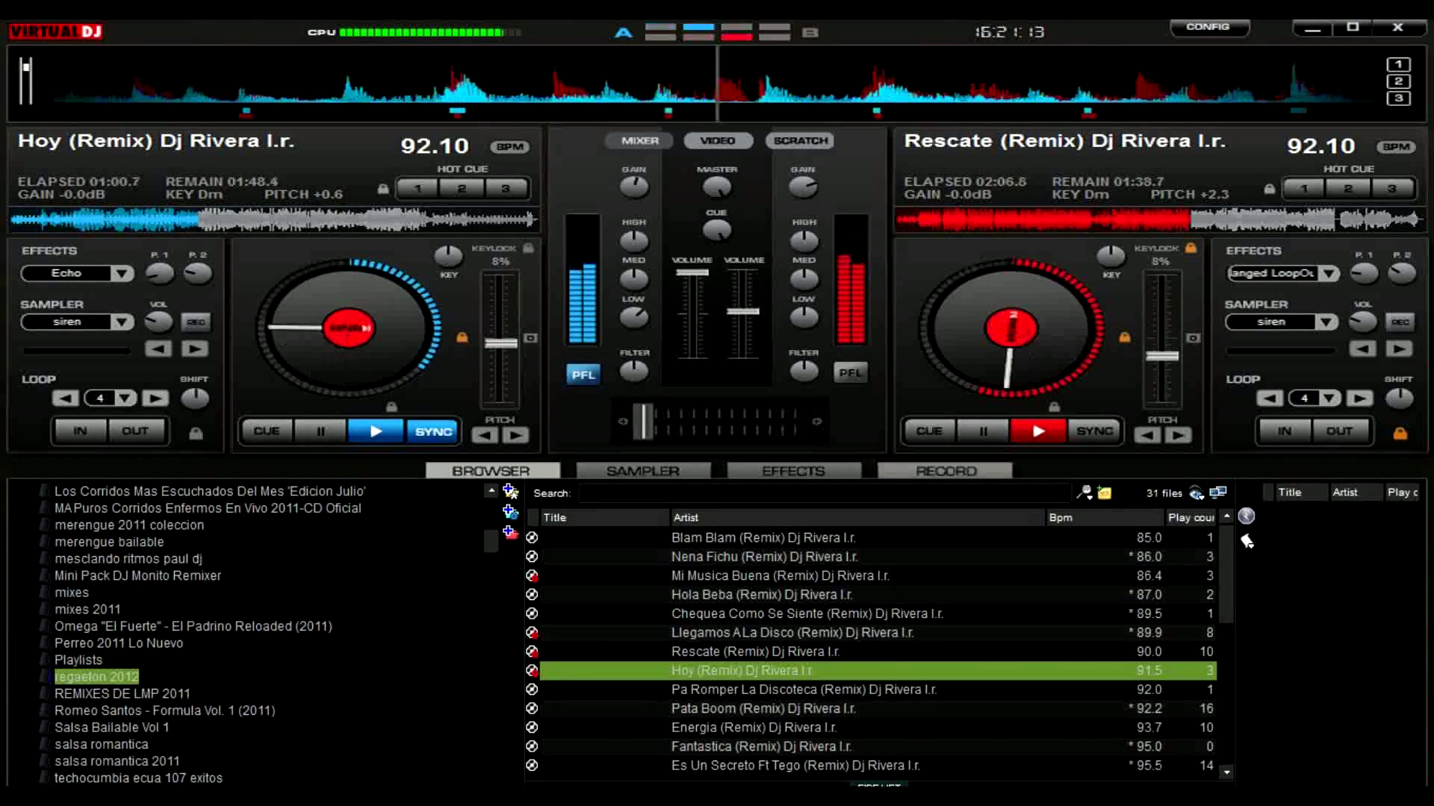
{"action": "left_click", "coordinate": [945, 471]}
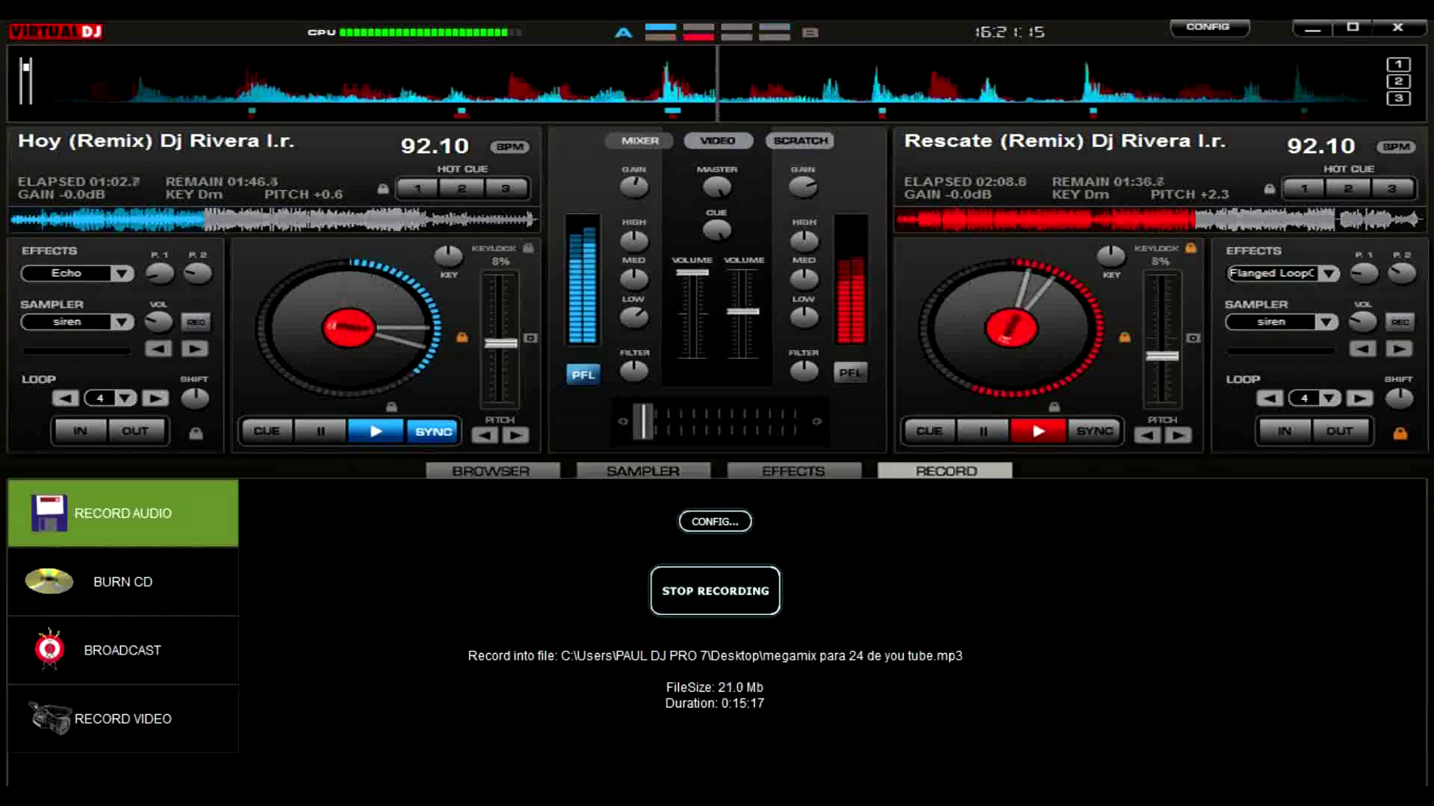
{"action": "left_click", "coordinate": [491, 471]}
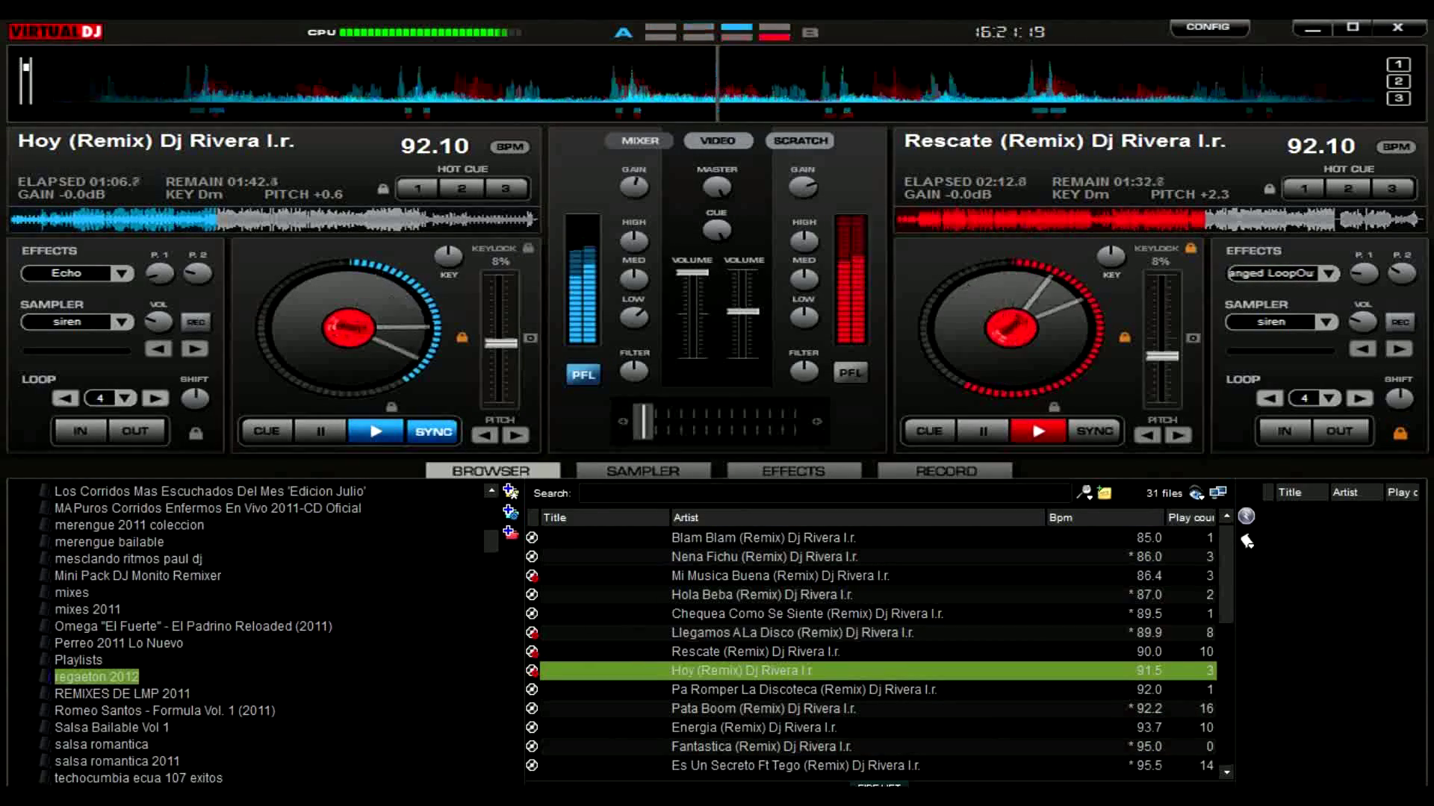
- Load "Pata Boom (Remix)" on the right deck and skip ahead to about 9 seconds
{"action": "left_click", "coordinate": [763, 709]}
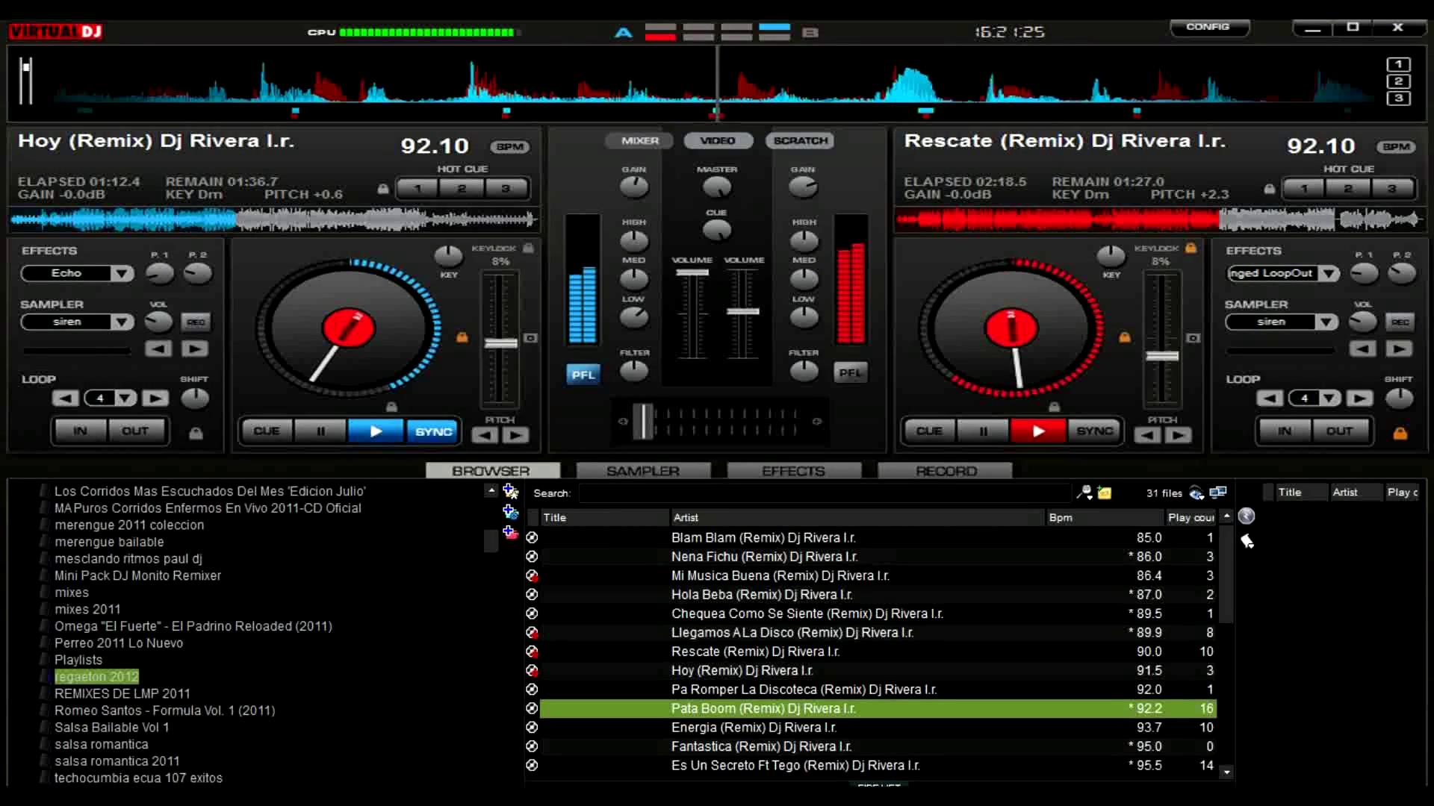
{"action": "key", "text": "shift+Right"}
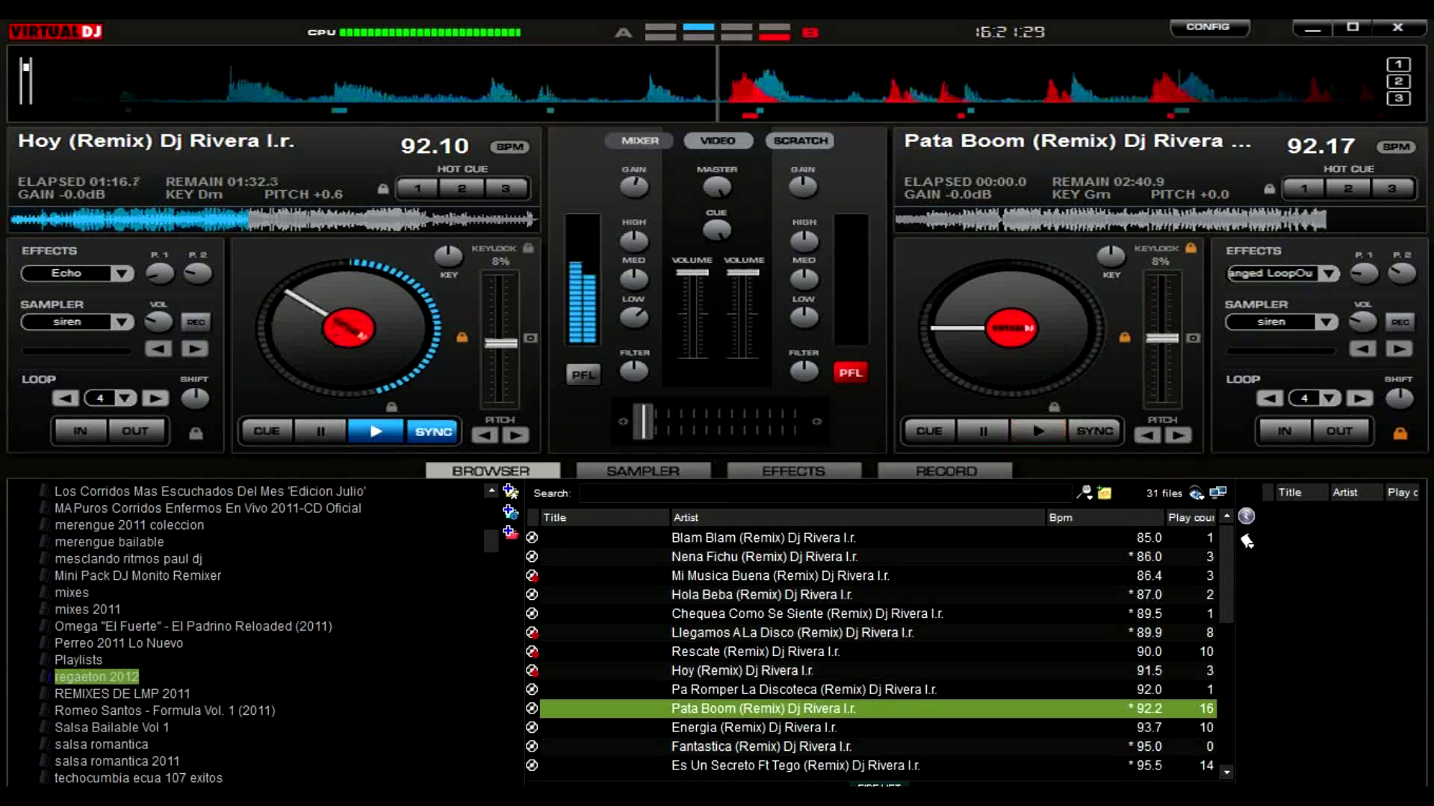
{"action": "key", "text": "space"}
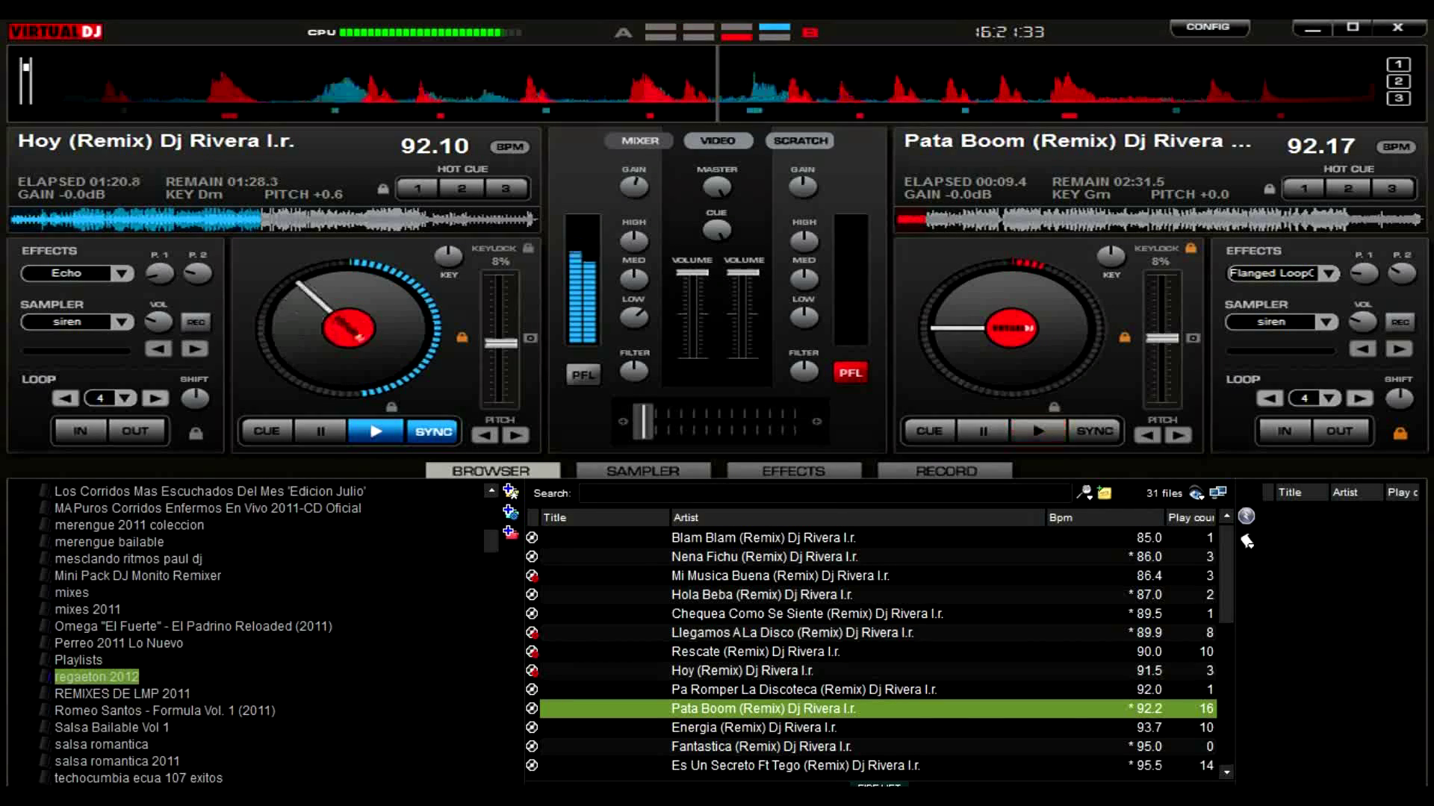
- Start "Pata Boom (Remix)" synced to 92.10 BPM, with four-beat loops running on both decks
{"action": "key", "text": "space"}
{"action": "key", "text": "s"}
{"action": "key", "text": "space"}
{"action": "key", "text": "space"}
{"action": "key", "text": "s"}
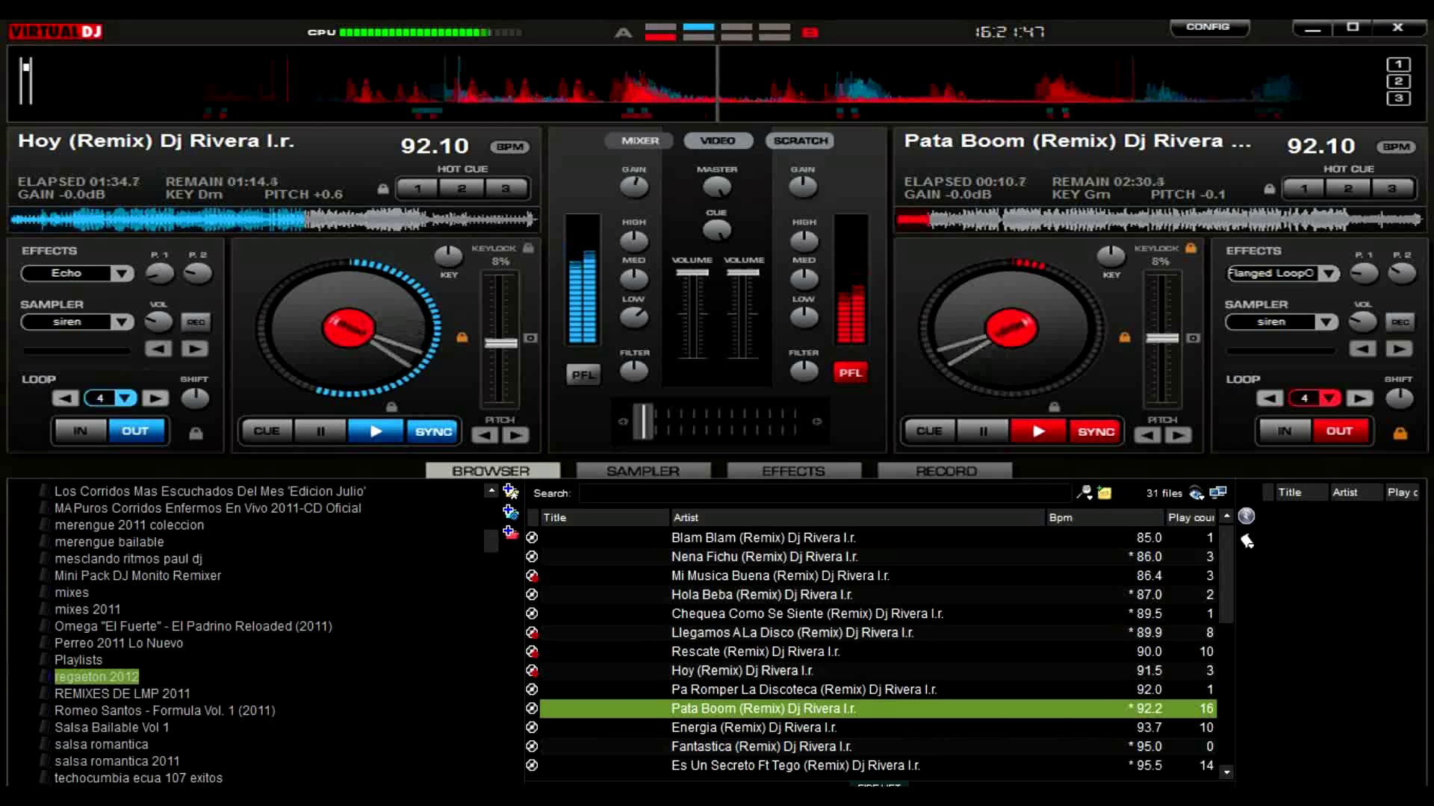
- Move the crossfader gradually all the way over to "Pata Boom (Remix)" and pull the left deck's volume down to the minimum
{"action": "left_click_drag", "start_coordinate": [642, 422], "coordinate": [731, 422]}
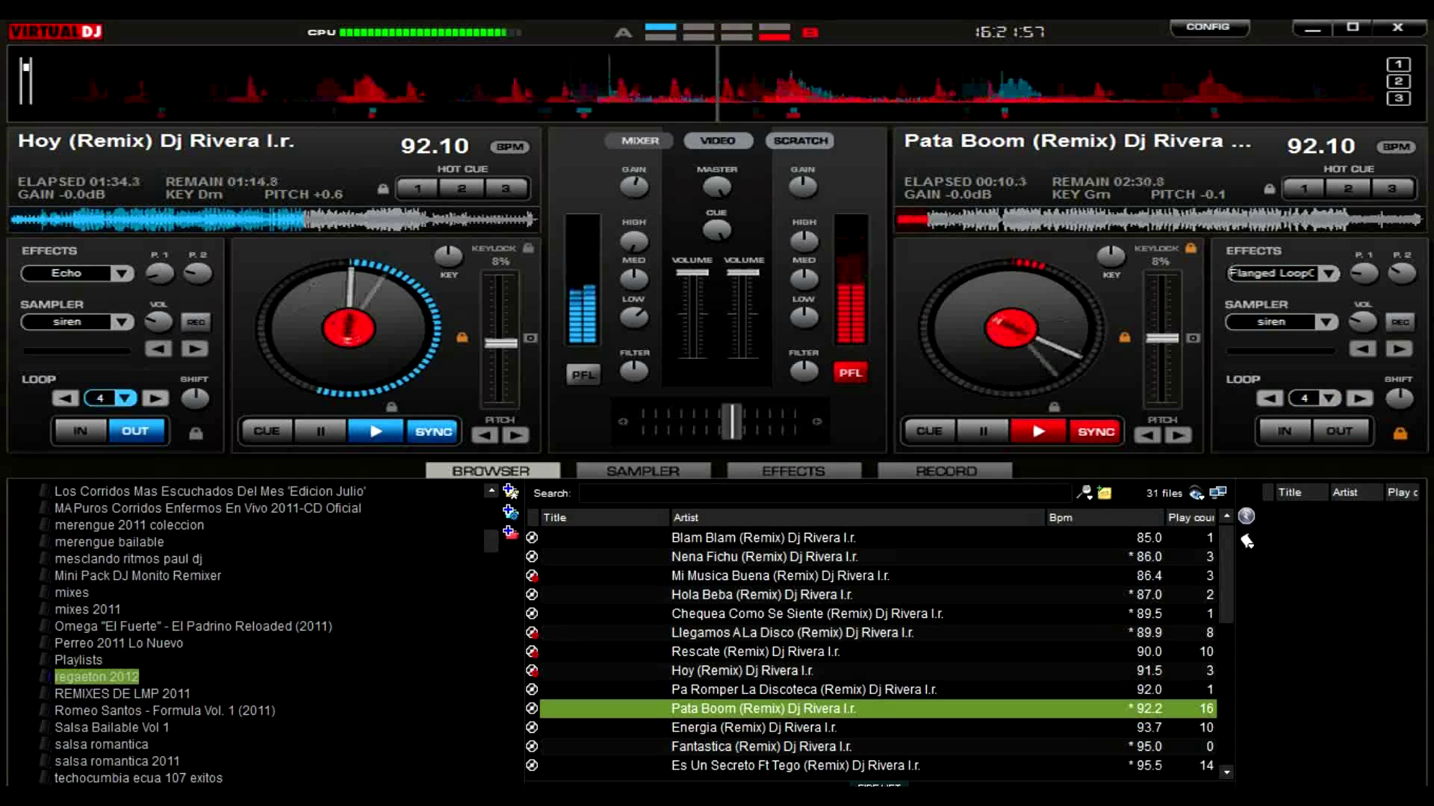
{"action": "left_click_drag", "start_coordinate": [731, 422], "coordinate": [767, 422]}
{"action": "left_click_drag", "start_coordinate": [692, 273], "coordinate": [692, 356]}
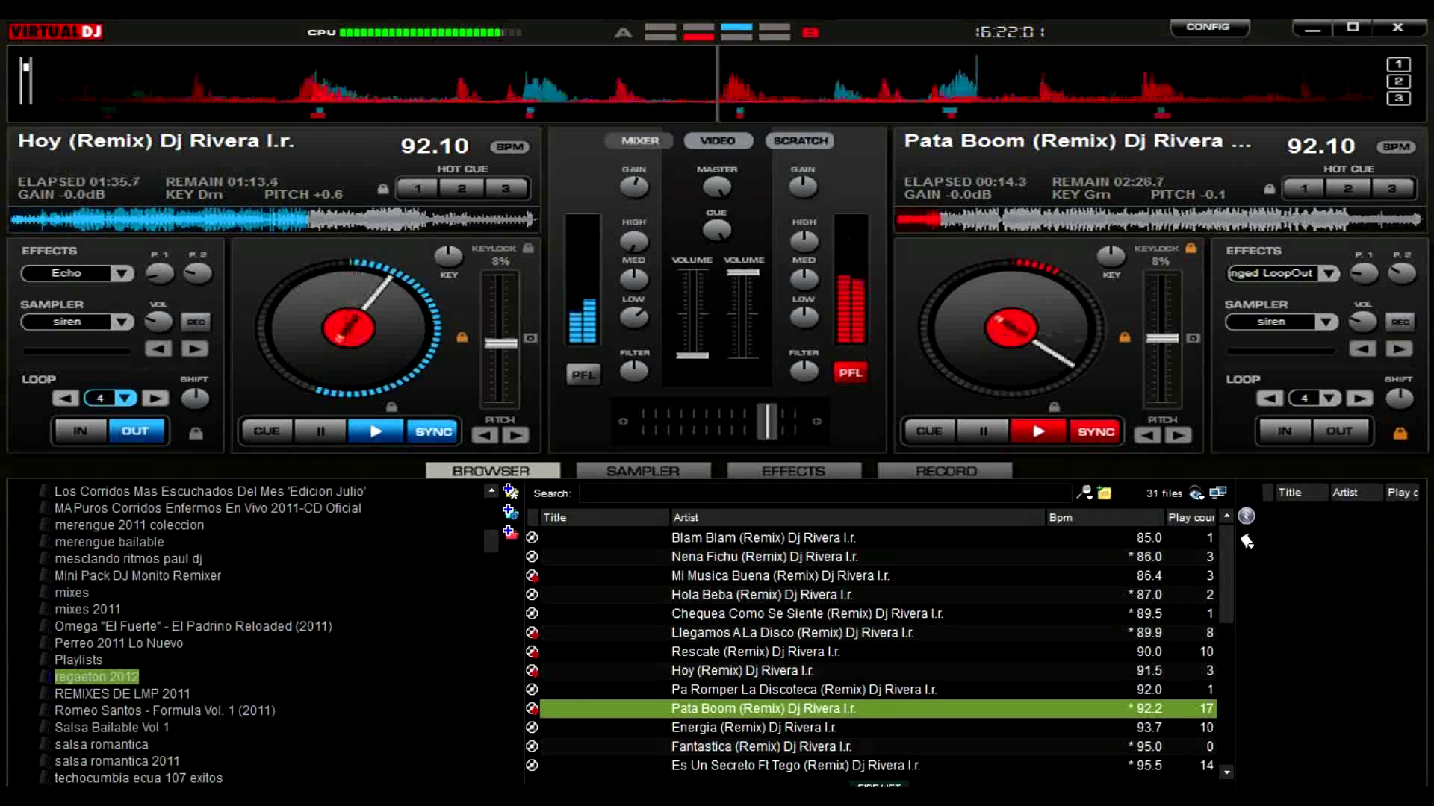
{"action": "left_click_drag", "start_coordinate": [767, 421], "coordinate": [793, 422]}
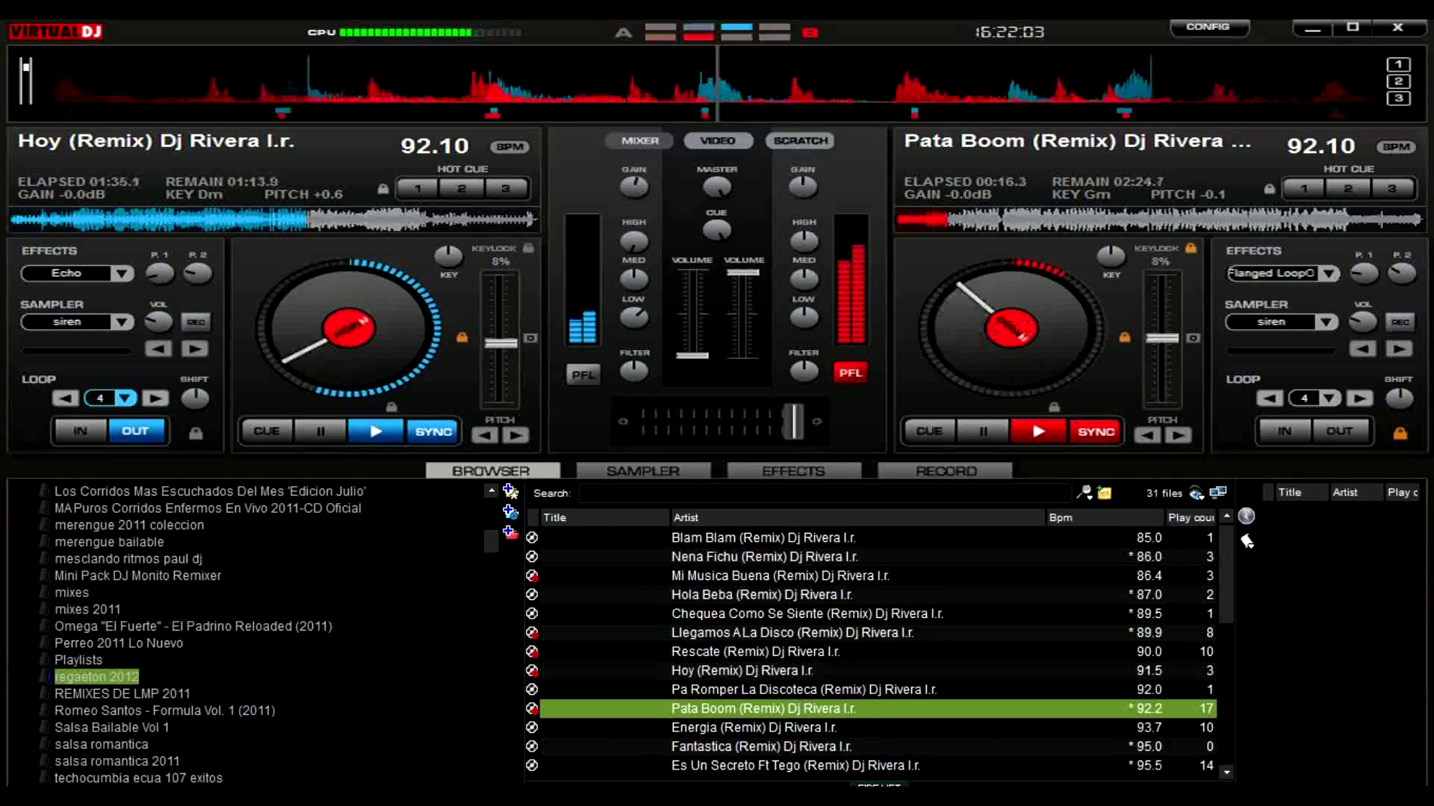
- Trigger the tenth sample over "Pata Boom (Remix)" and lower that sample's volume to about two thirds
{"action": "left_click", "coordinate": [945, 471]}
{"action": "left_click", "coordinate": [946, 471]}
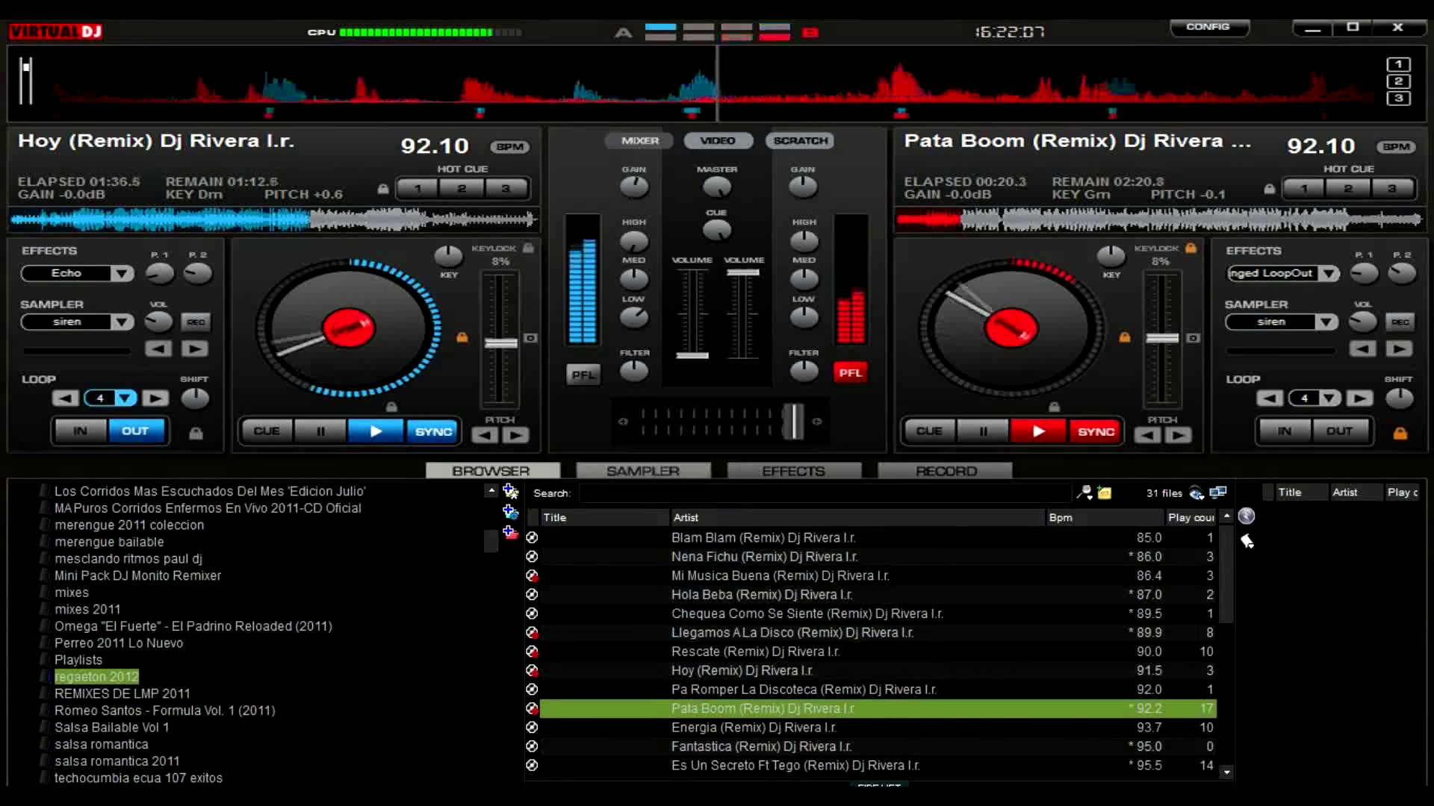
{"action": "left_click", "coordinate": [643, 470]}
{"action": "left_click", "coordinate": [1129, 503]}
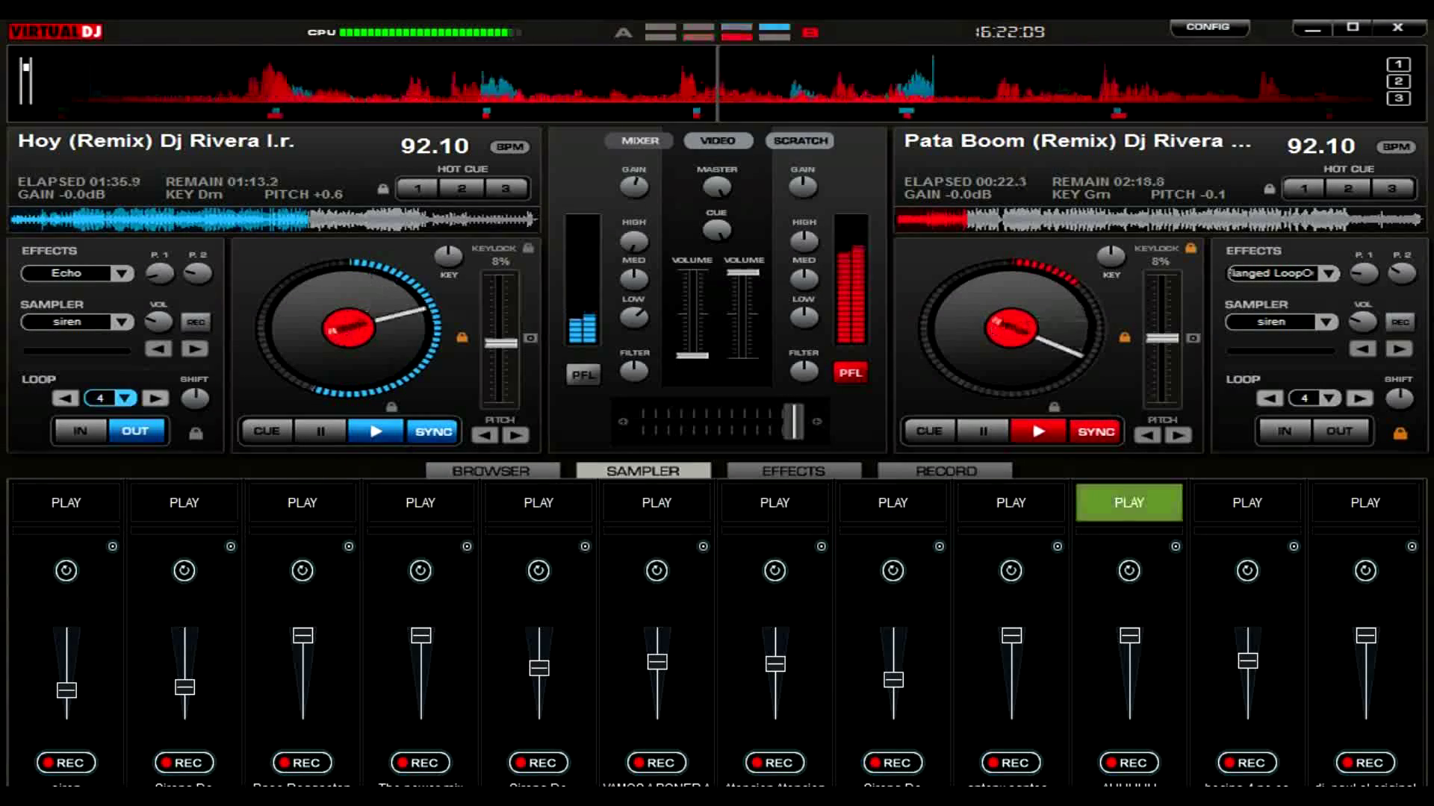
{"action": "left_click_drag", "start_coordinate": [1129, 636], "coordinate": [1129, 660]}
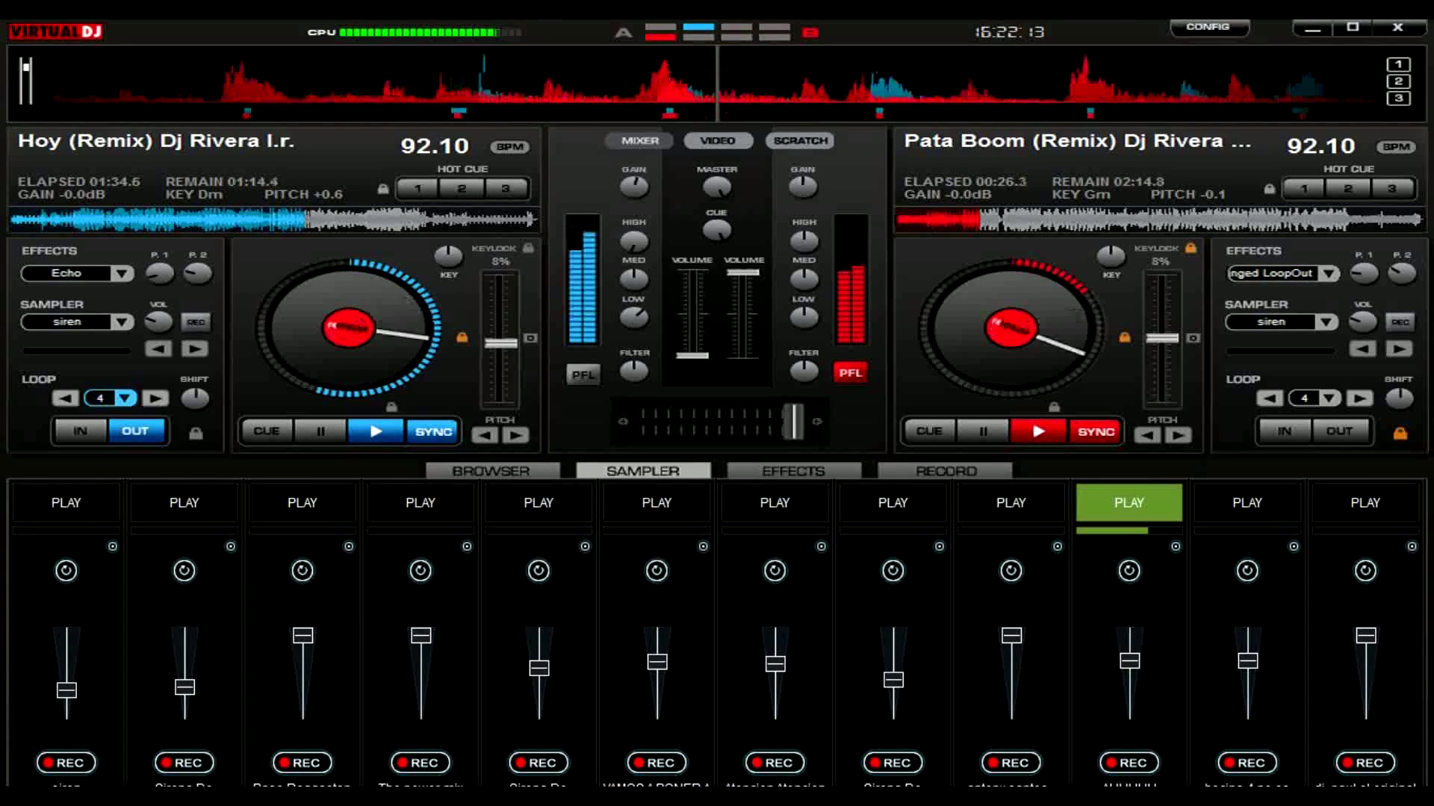
- Load "Es Un Secreto Ft Tego (Remix)" from the regaeton 2012 folder on the left deck
{"action": "left_click", "coordinate": [490, 471]}
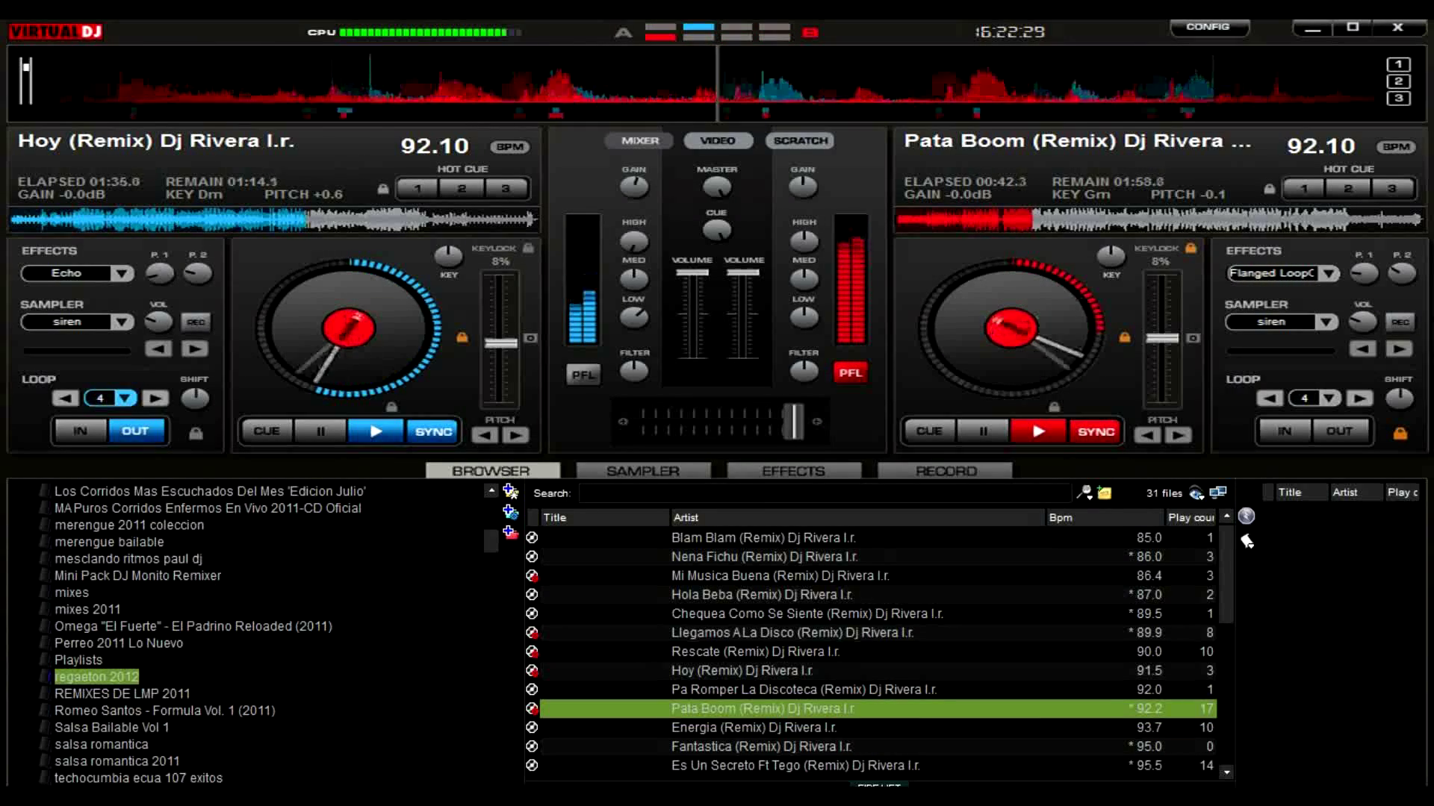
{"action": "key", "text": "Down"}
{"action": "key", "text": "Down"}
{"action": "key", "text": "Down"}
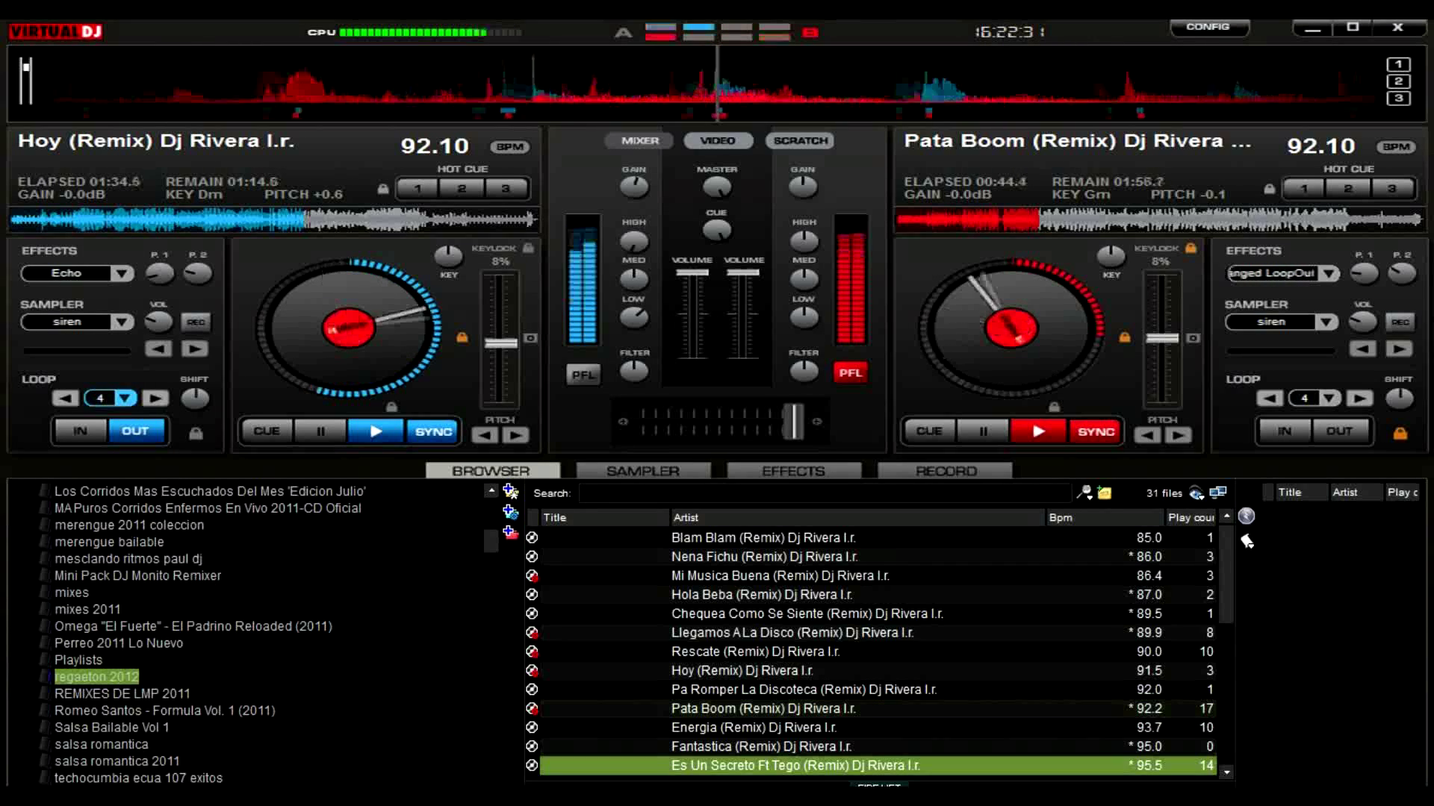
{"action": "key", "text": "Left"}
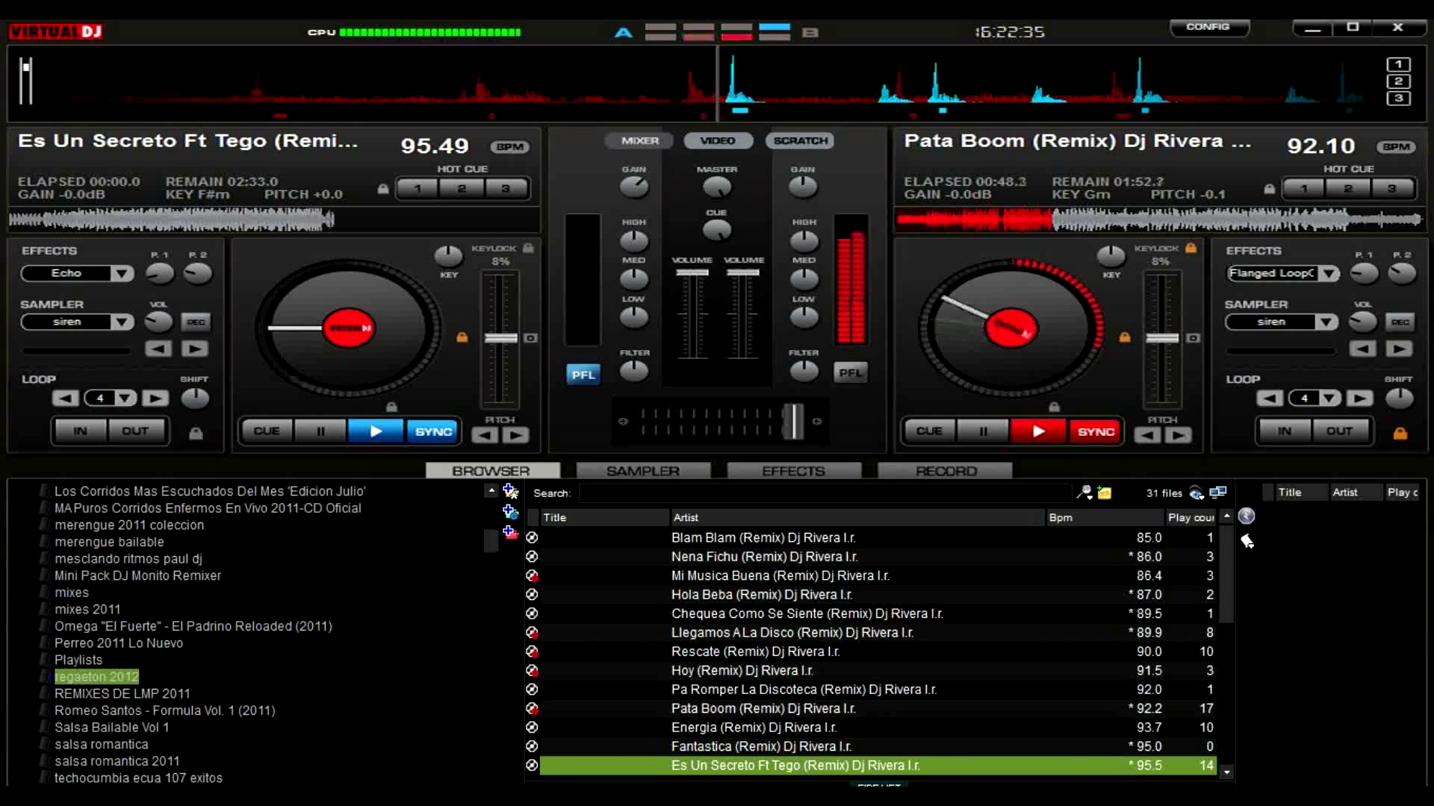
- Start "Es Un Secreto Ft Tego (Remix)" from about 8 seconds in a four-beat loop and sync it to 92.10 BPM
{"action": "key", "text": "space"}
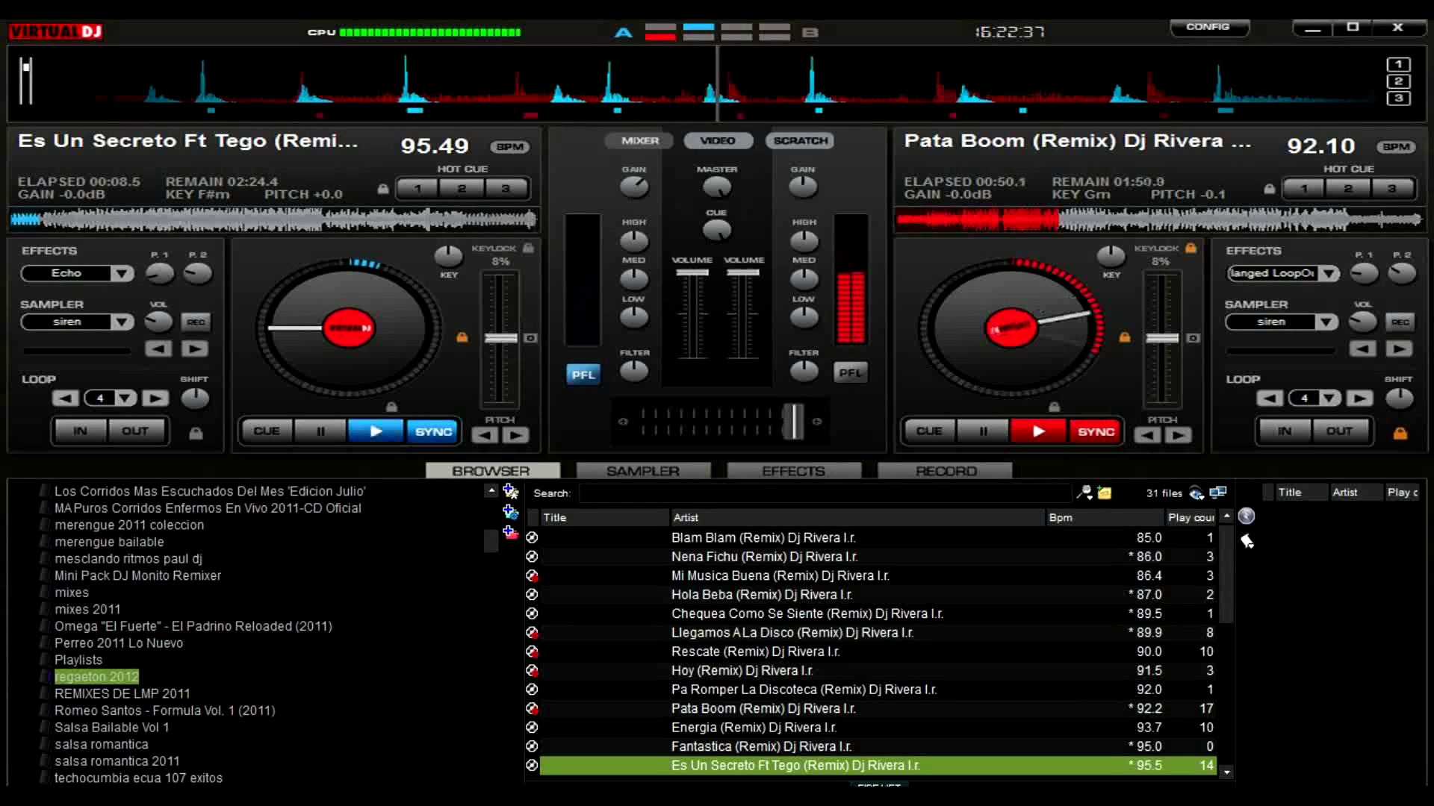
{"action": "key", "text": "i"}
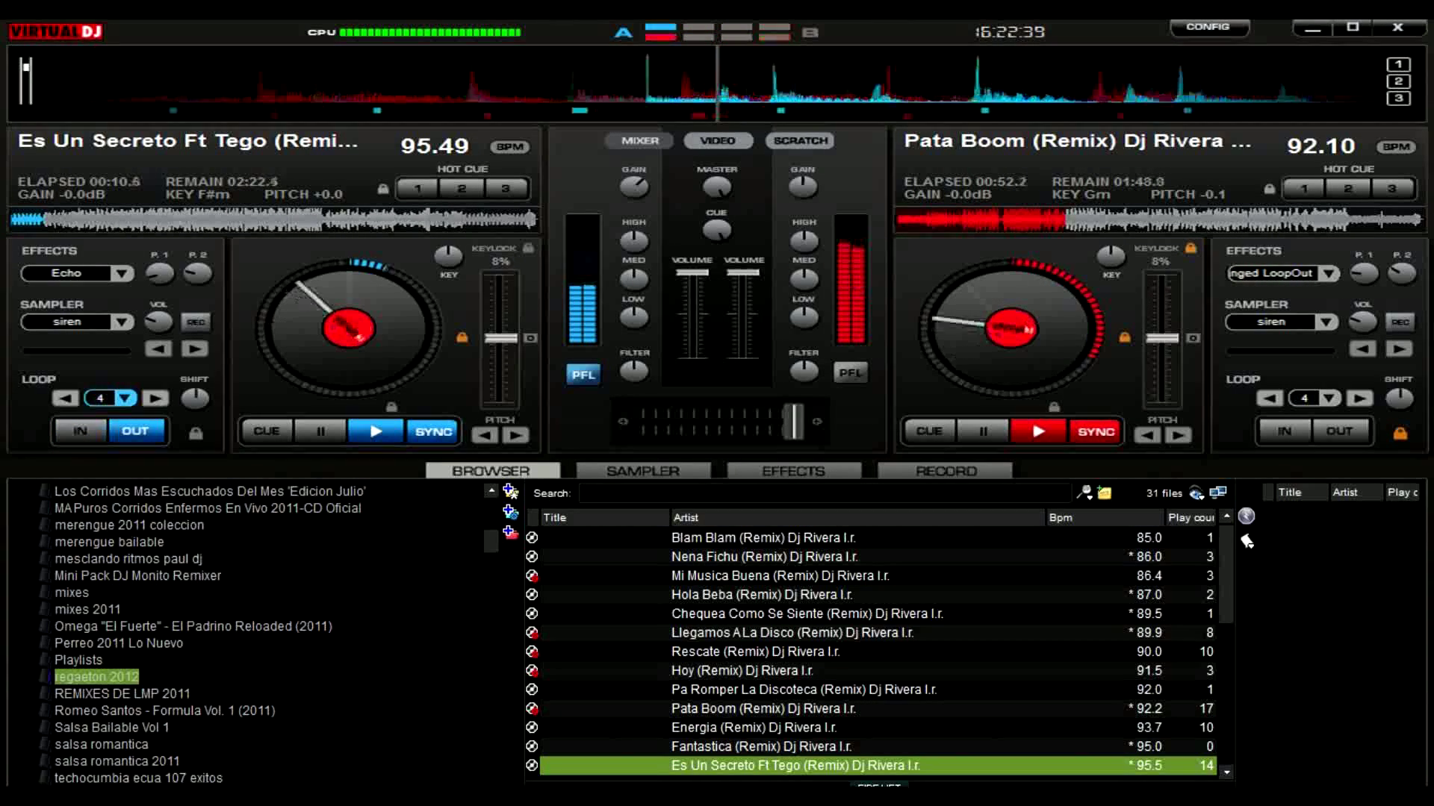
{"action": "key", "text": "s"}
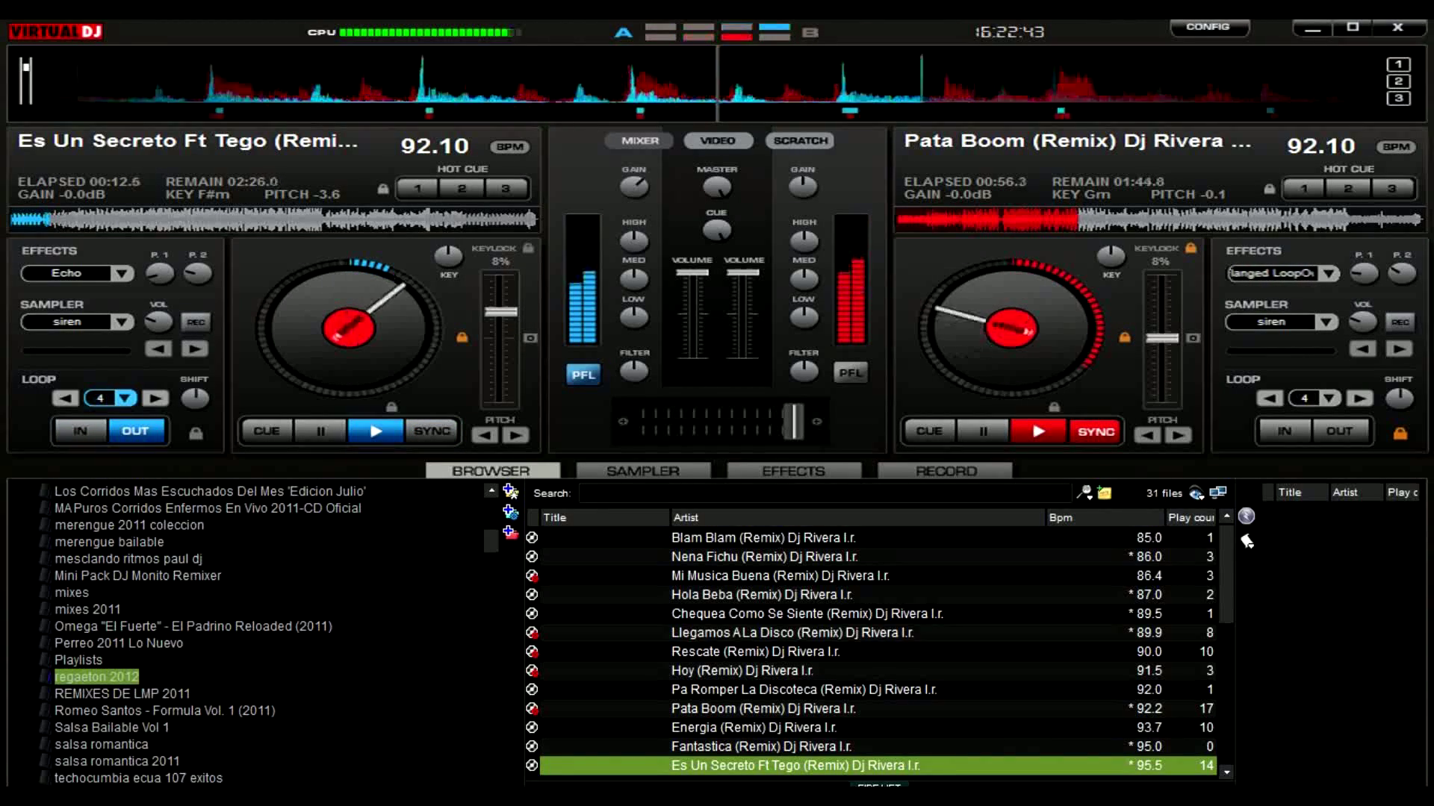
- Briefly loop "Pata Boom (Remix)" for two beats, and set the left deck's loop back to four beats with headphone monitoring on that deck
{"action": "key", "text": "o"}
{"action": "left_click", "coordinate": [1270, 398]}
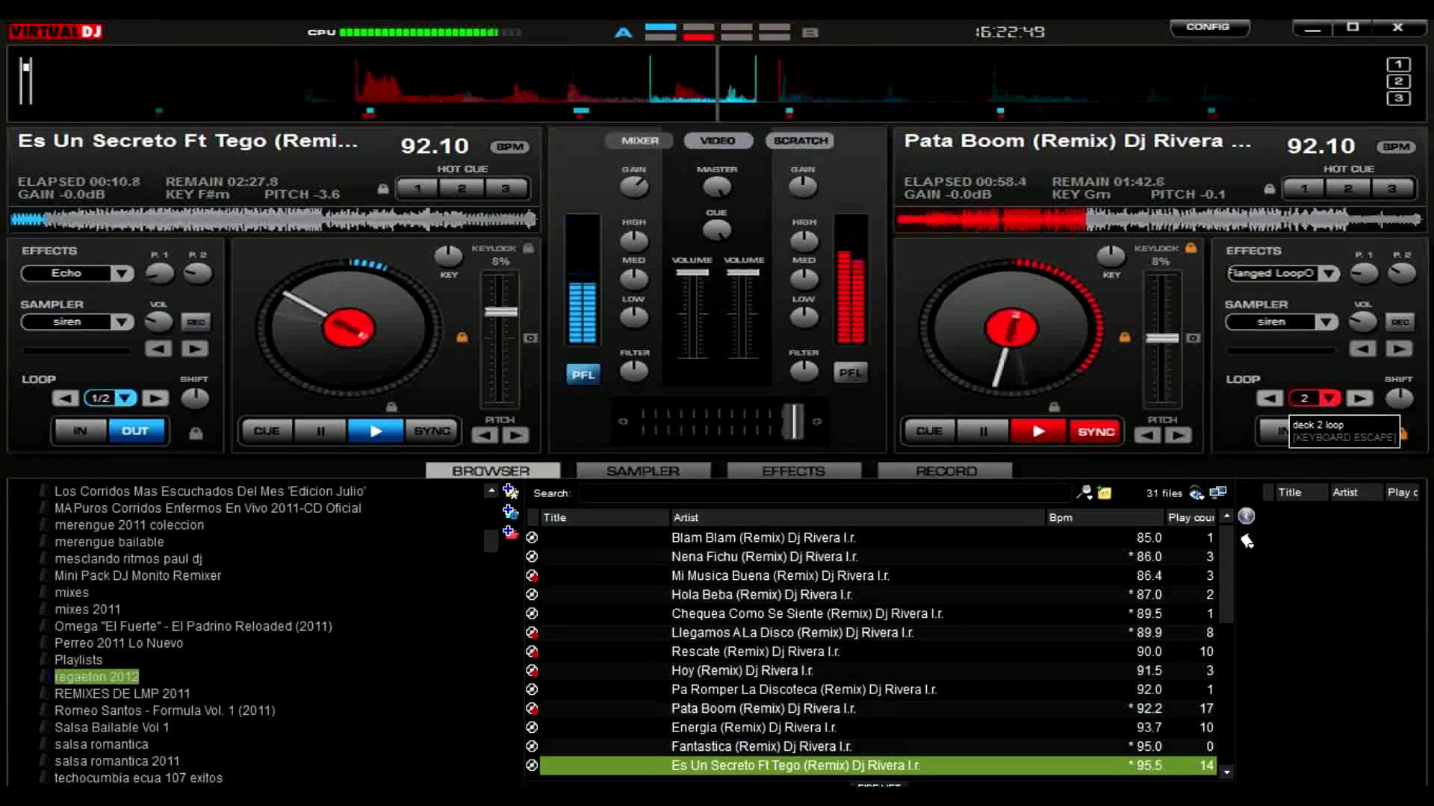
{"action": "key", "text": "Tab"}
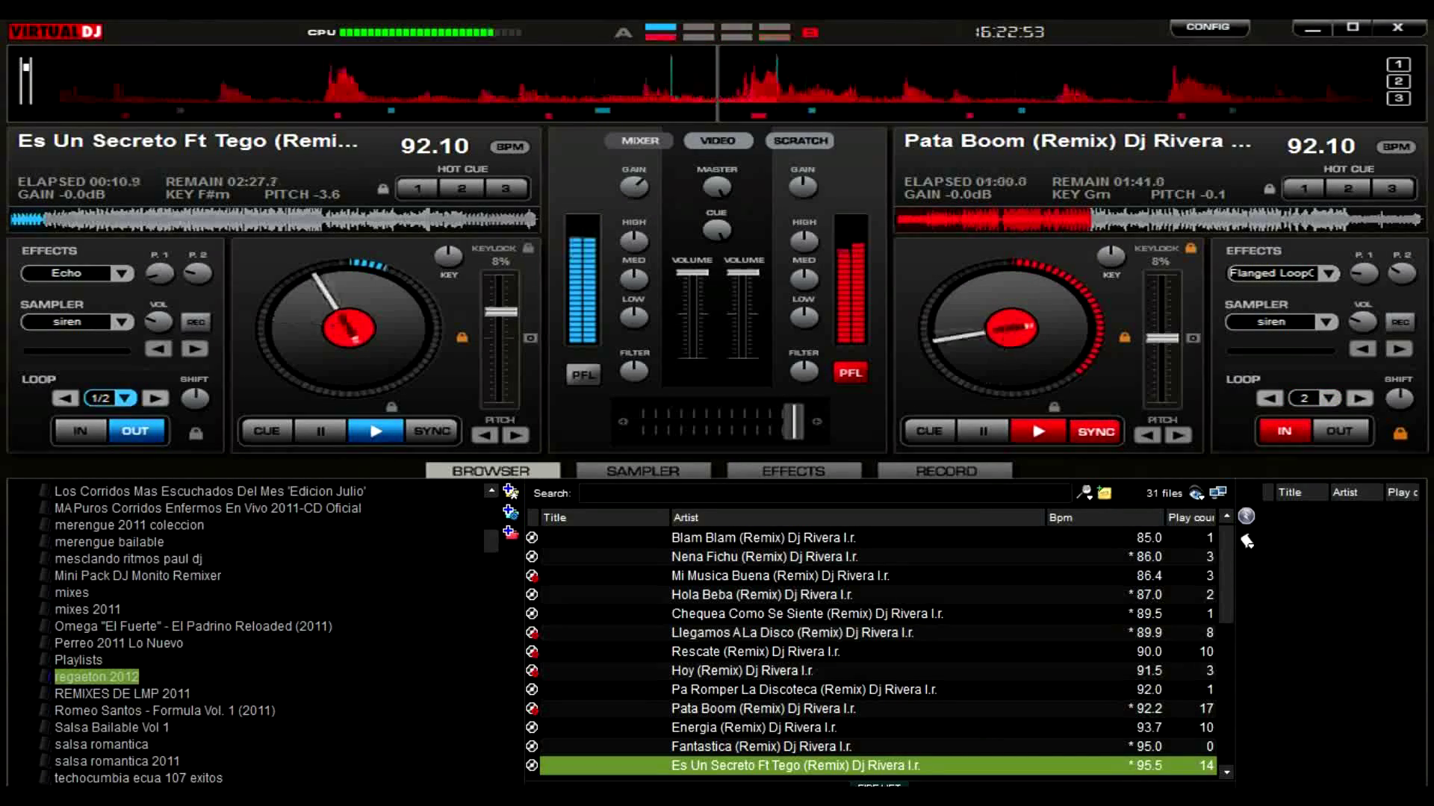
{"action": "left_click", "coordinate": [155, 399]}
{"action": "left_click", "coordinate": [155, 399]}
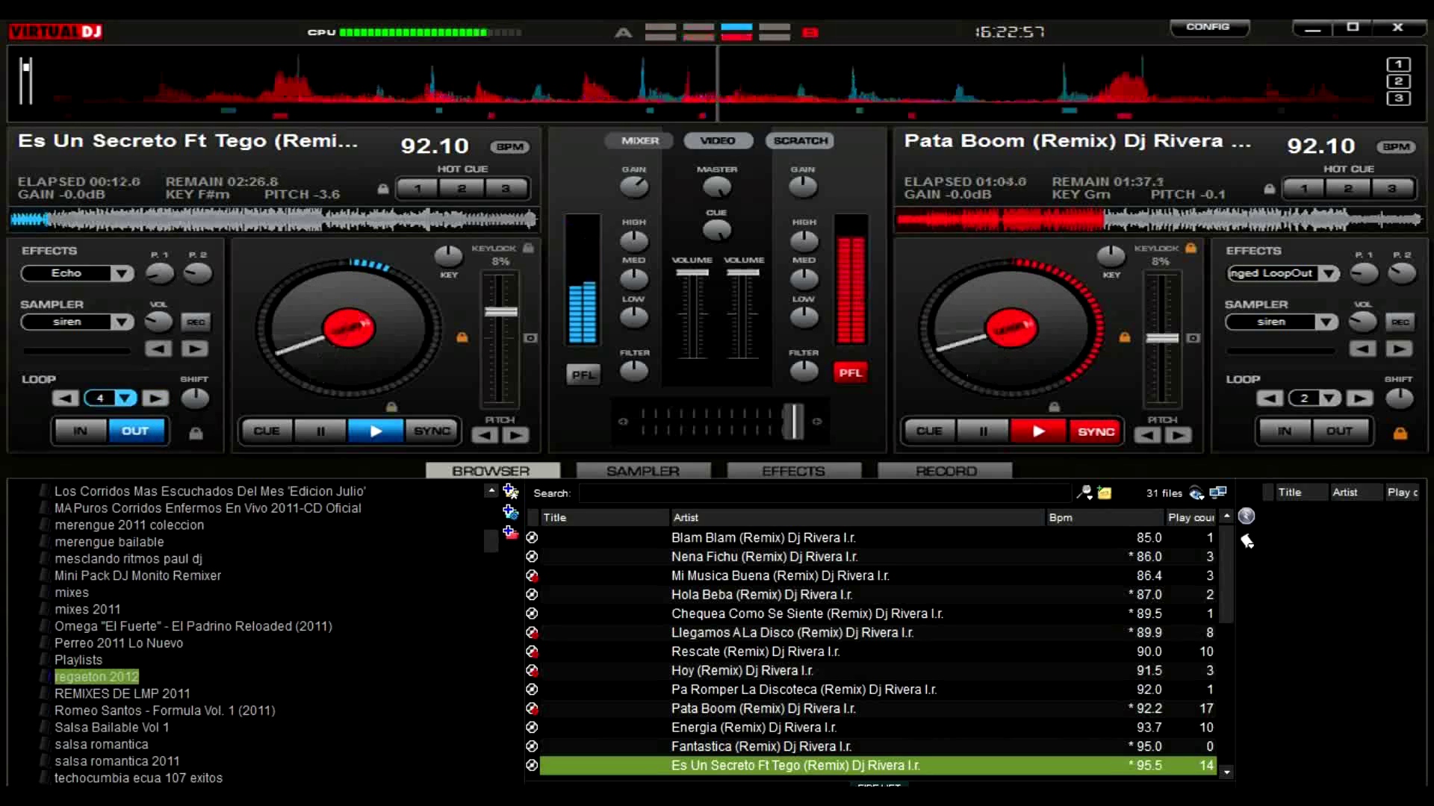
{"action": "left_click", "coordinate": [583, 375]}
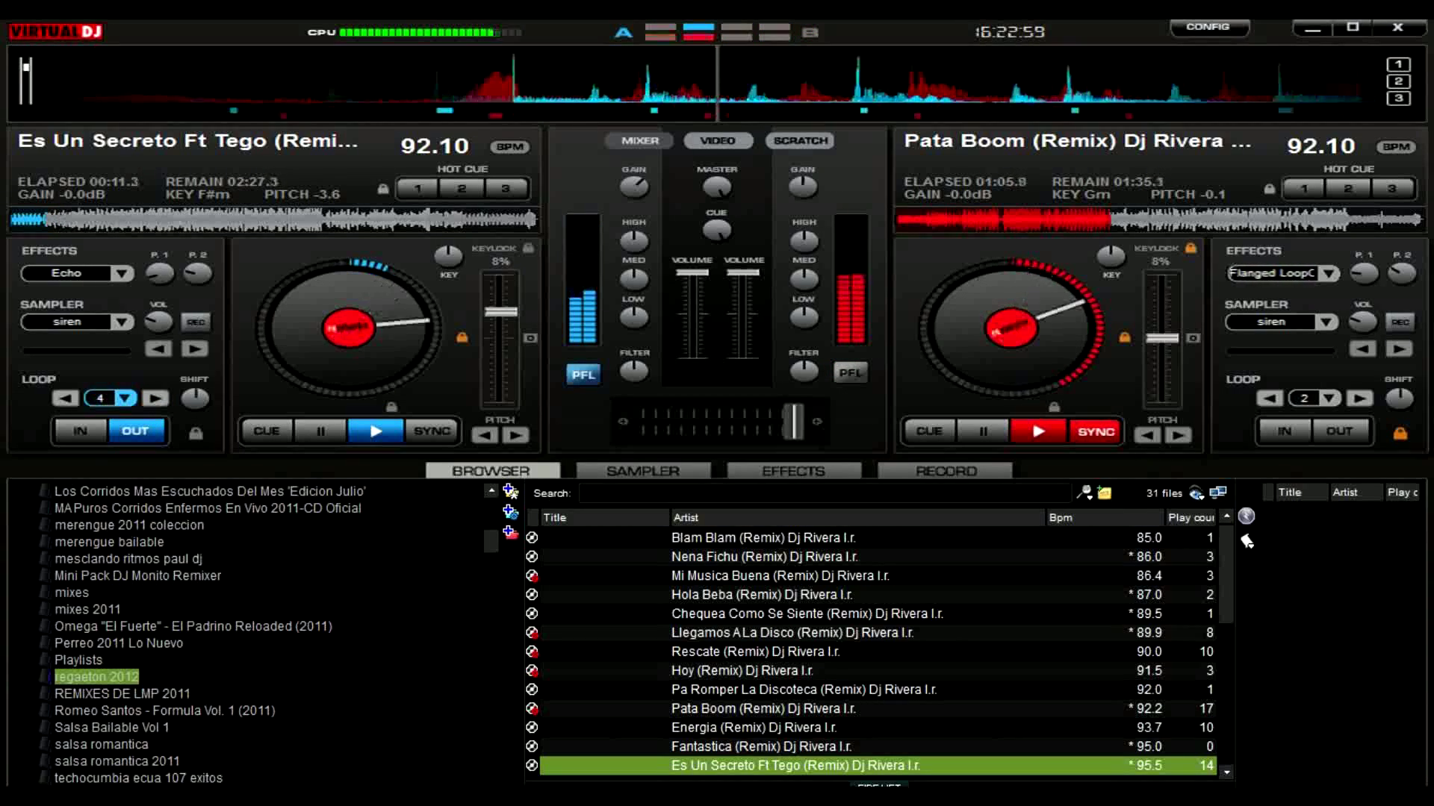
- Sync "Es Un Secreto Ft Tego (Remix)", gradually crossfade all the way over to it and release its four-beat loop
{"action": "left_click_drag", "start_coordinate": [794, 422], "coordinate": [770, 422]}
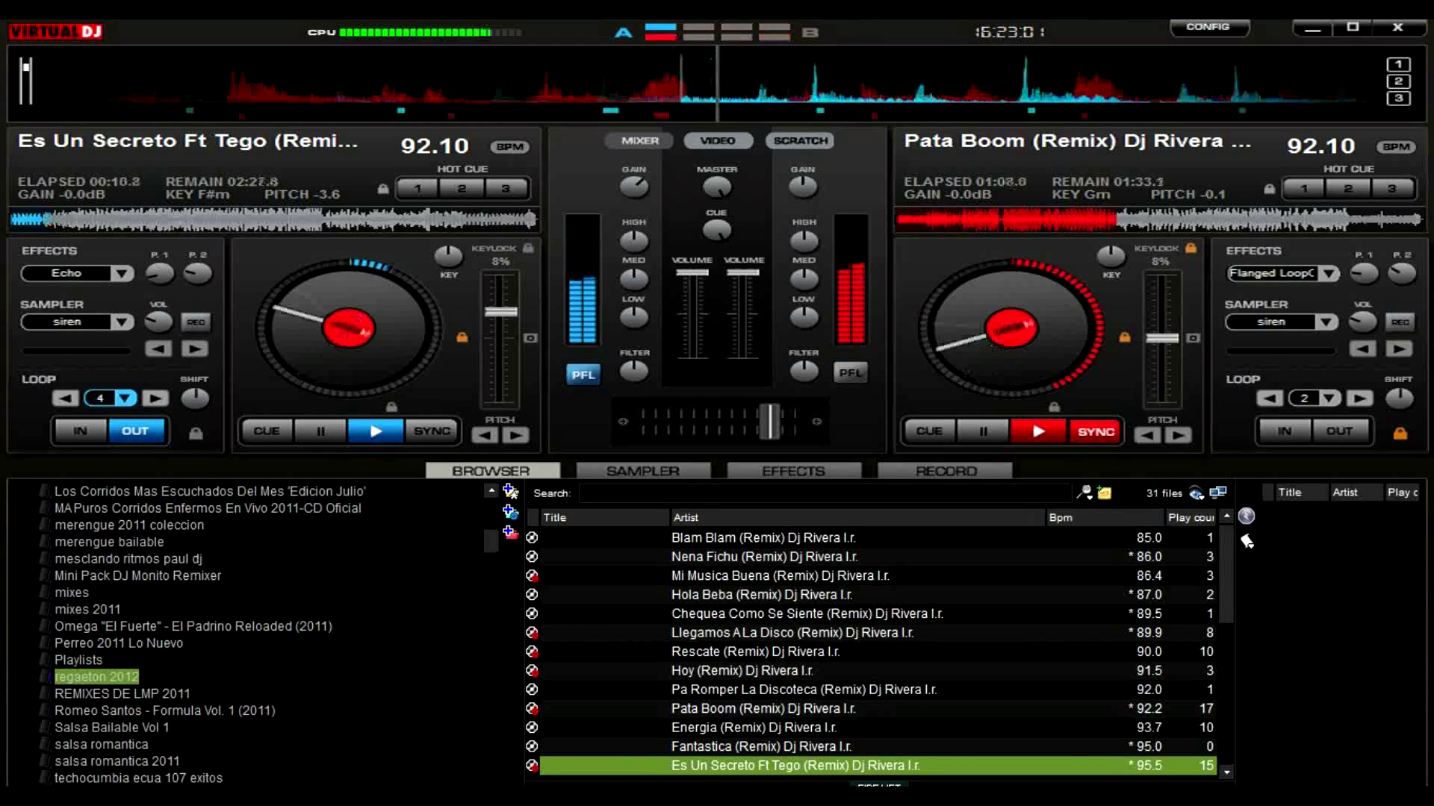
{"action": "left_click", "coordinate": [433, 431]}
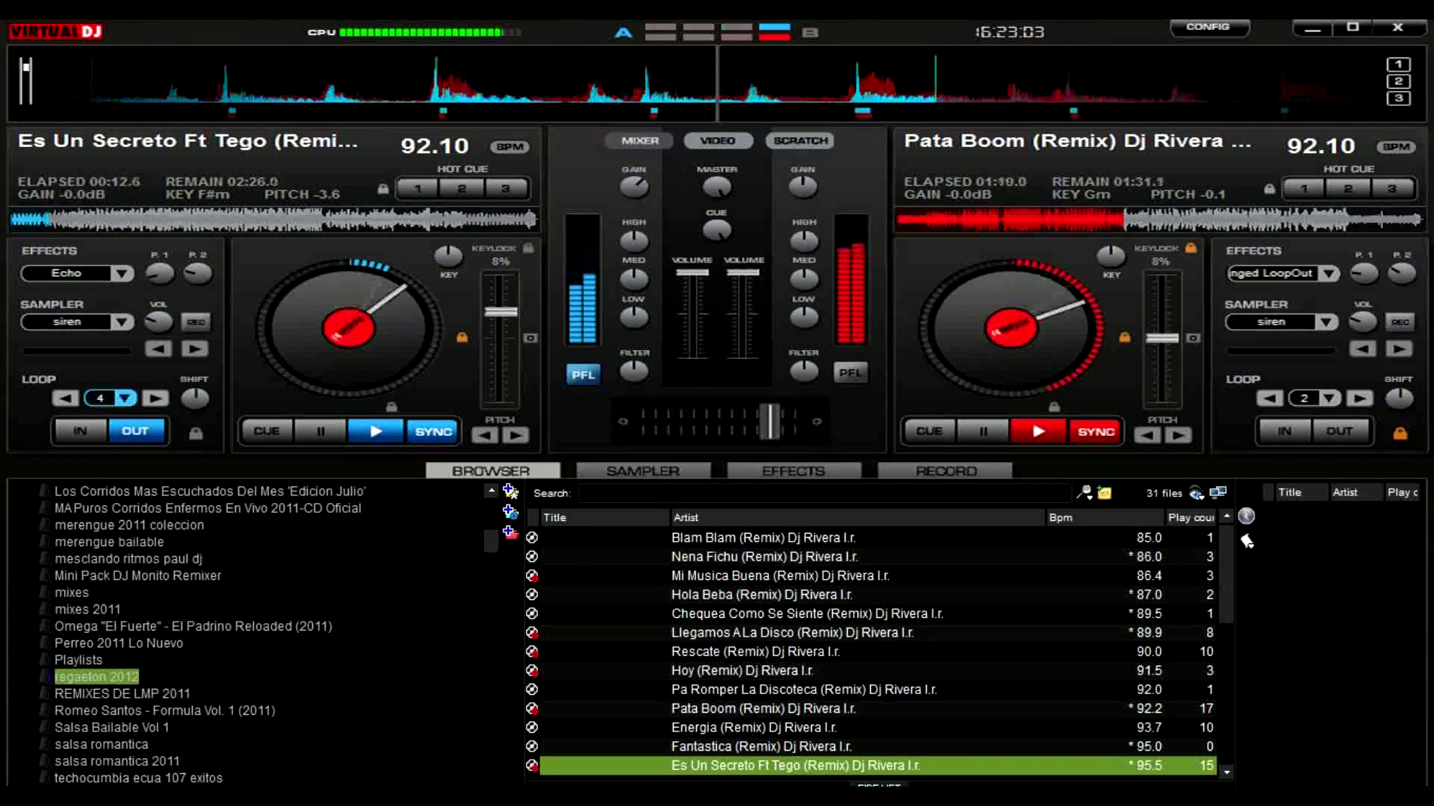
{"action": "left_click_drag", "start_coordinate": [770, 422], "coordinate": [738, 422]}
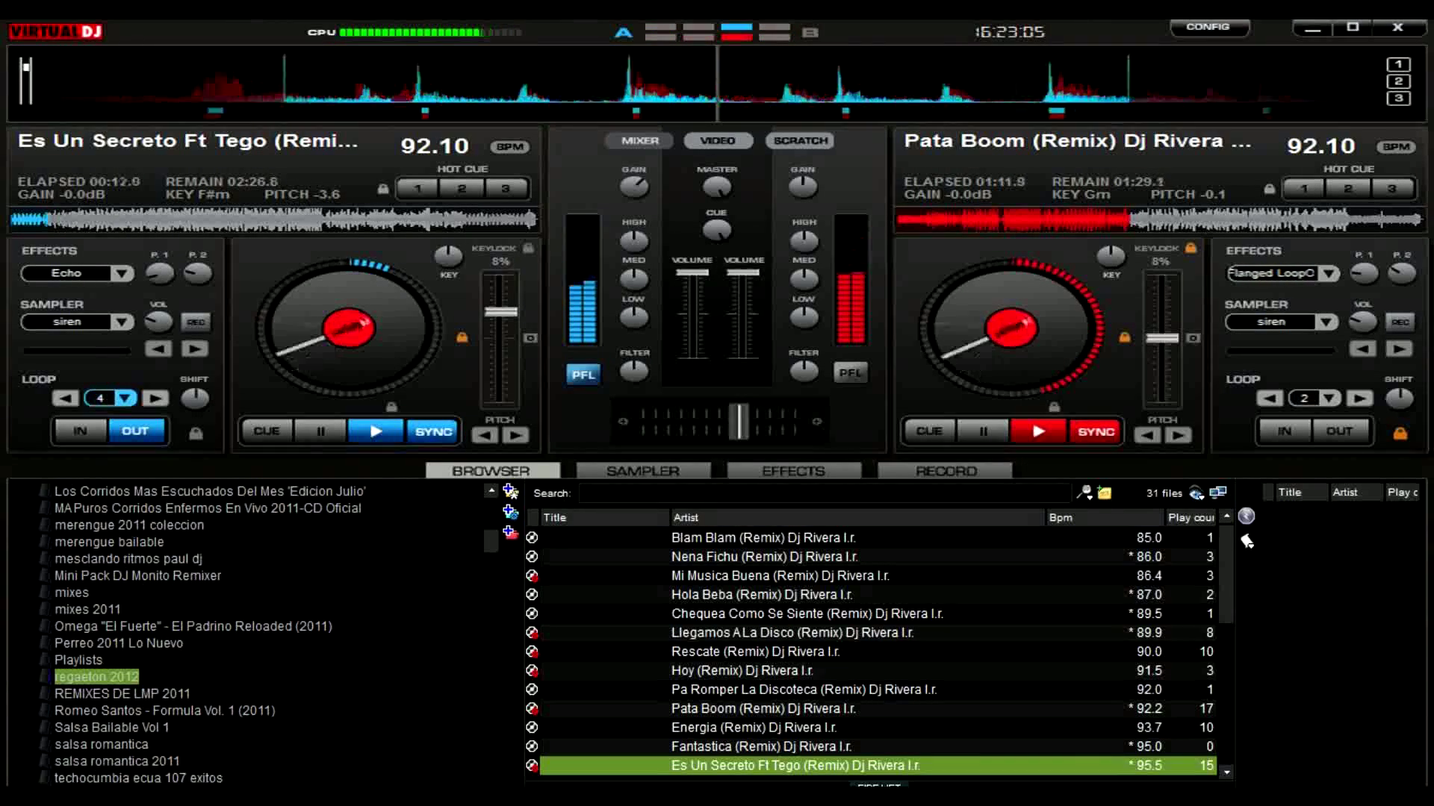
{"action": "left_click_drag", "start_coordinate": [738, 422], "coordinate": [643, 421]}
{"action": "left_click", "coordinate": [136, 431]}
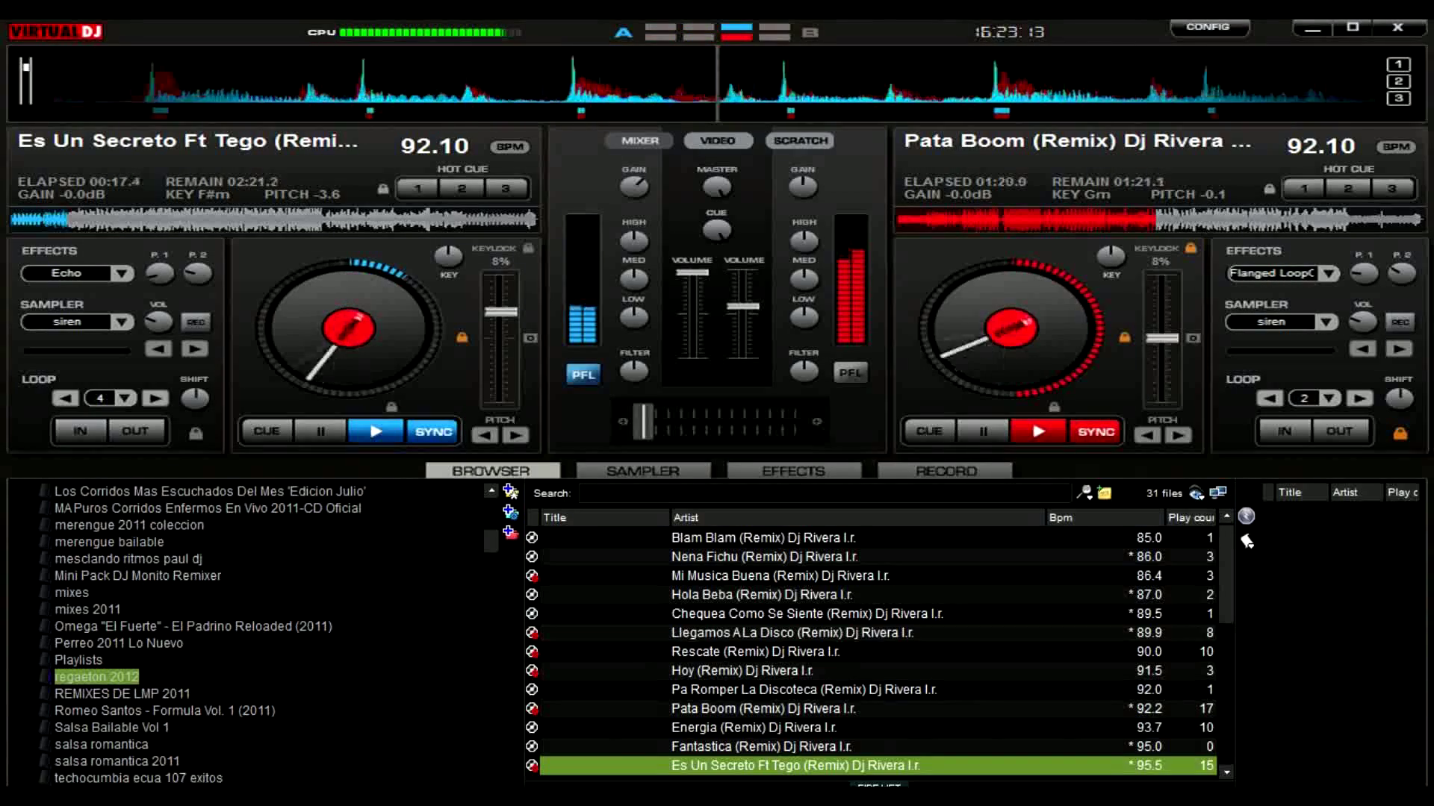
- Trigger the eighth and tenth samples over "Es Un Secreto Ft Tego (Remix)" and raise both decks' tempo to 97.45 BPM
{"action": "left_click", "coordinate": [643, 471]}
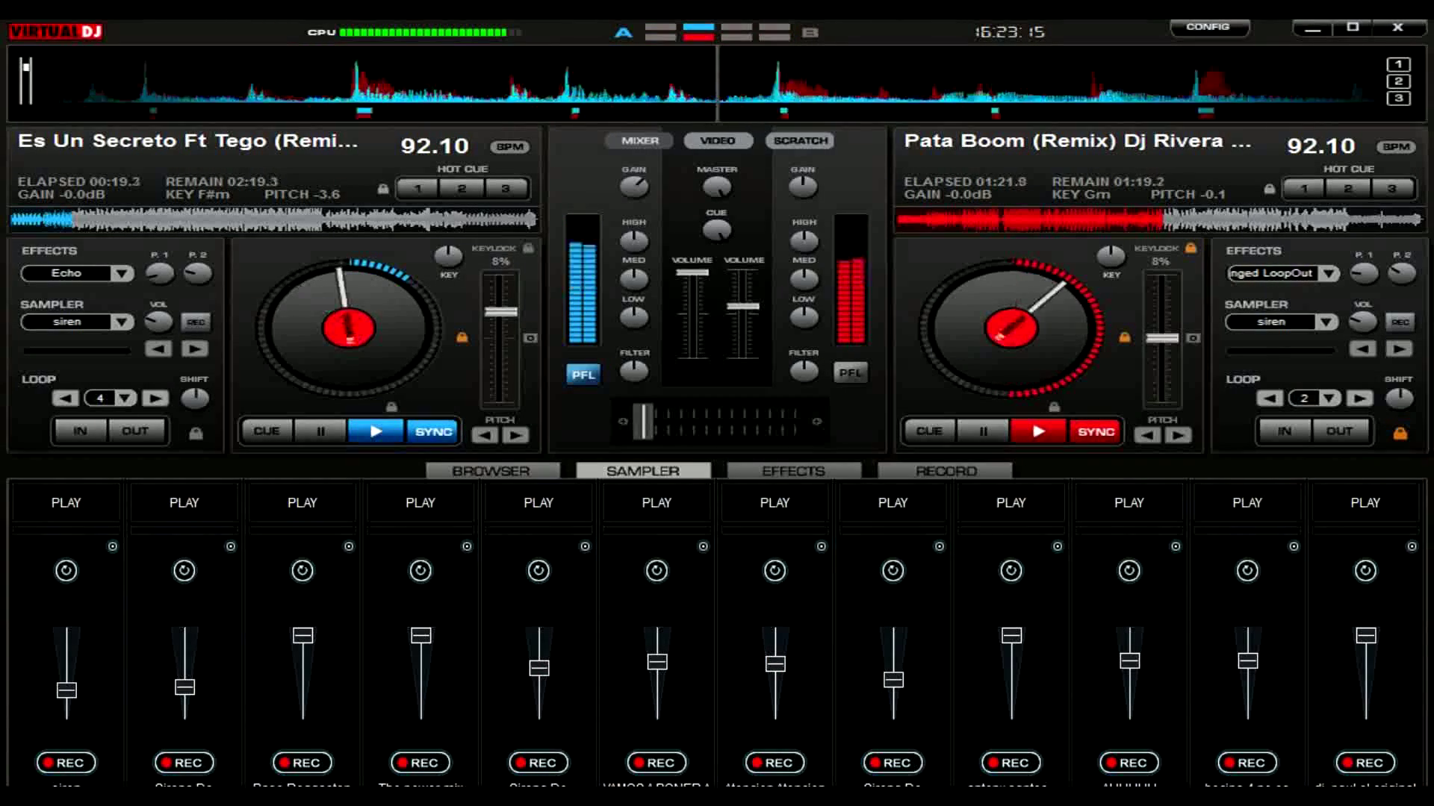
{"action": "left_click", "coordinate": [893, 503]}
{"action": "left_click", "coordinate": [1129, 503]}
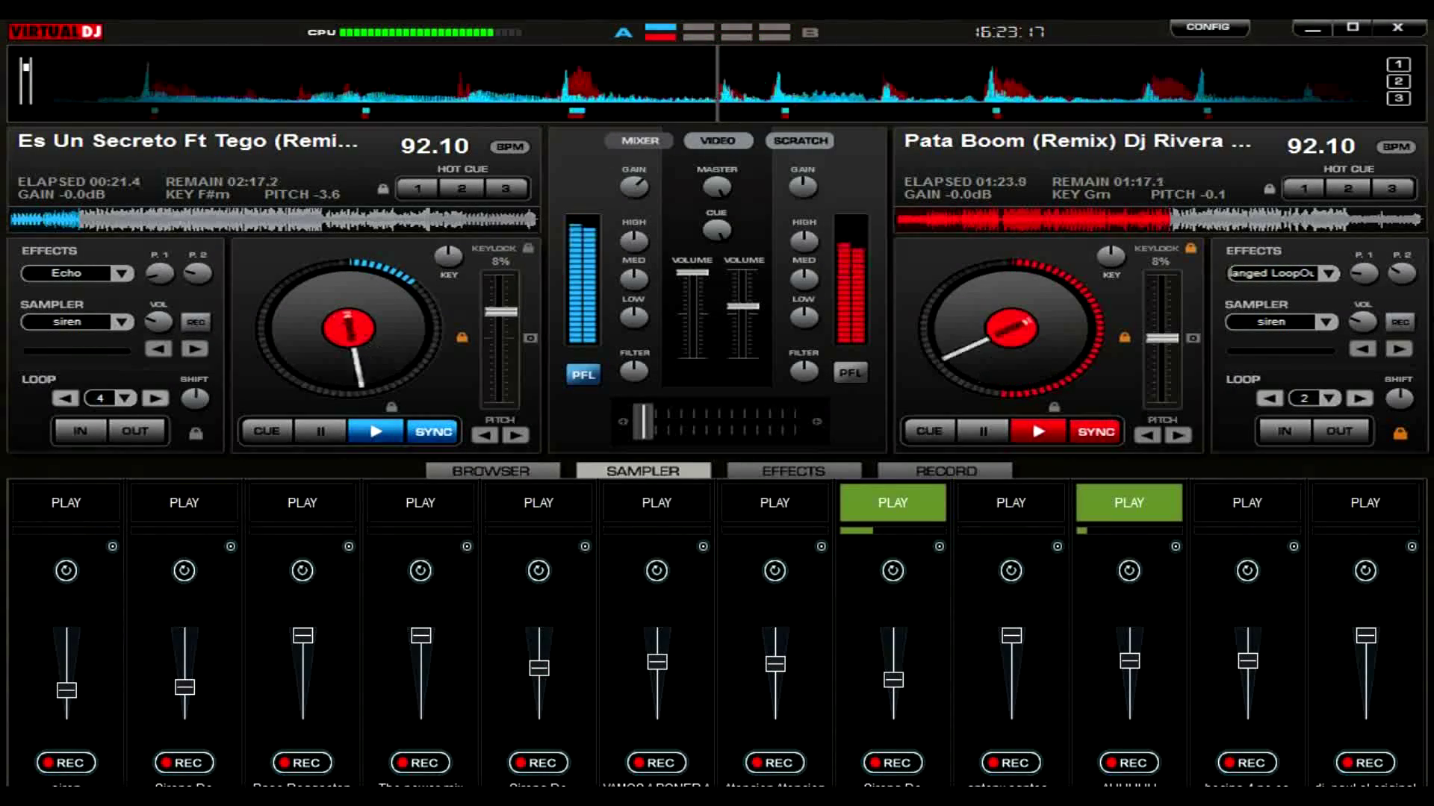
{"action": "scroll", "coordinate": [1161, 339], "scroll_direction": "down", "scroll_amount": 3}
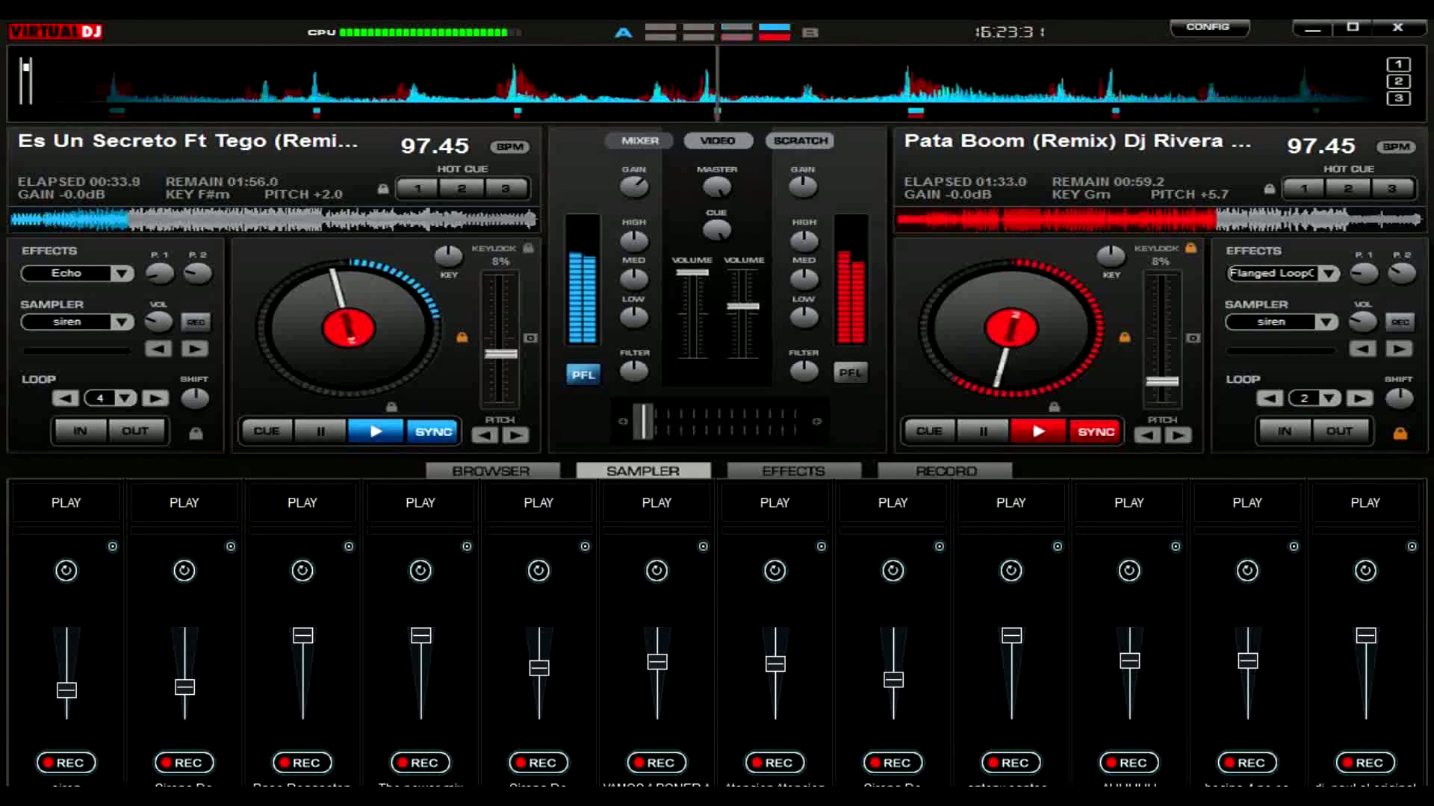
- Loop "Es Un Secreto Ft Tego (Remix)" for two beats, shorten the loop to one beat and release it
{"action": "left_click", "coordinate": [493, 471]}
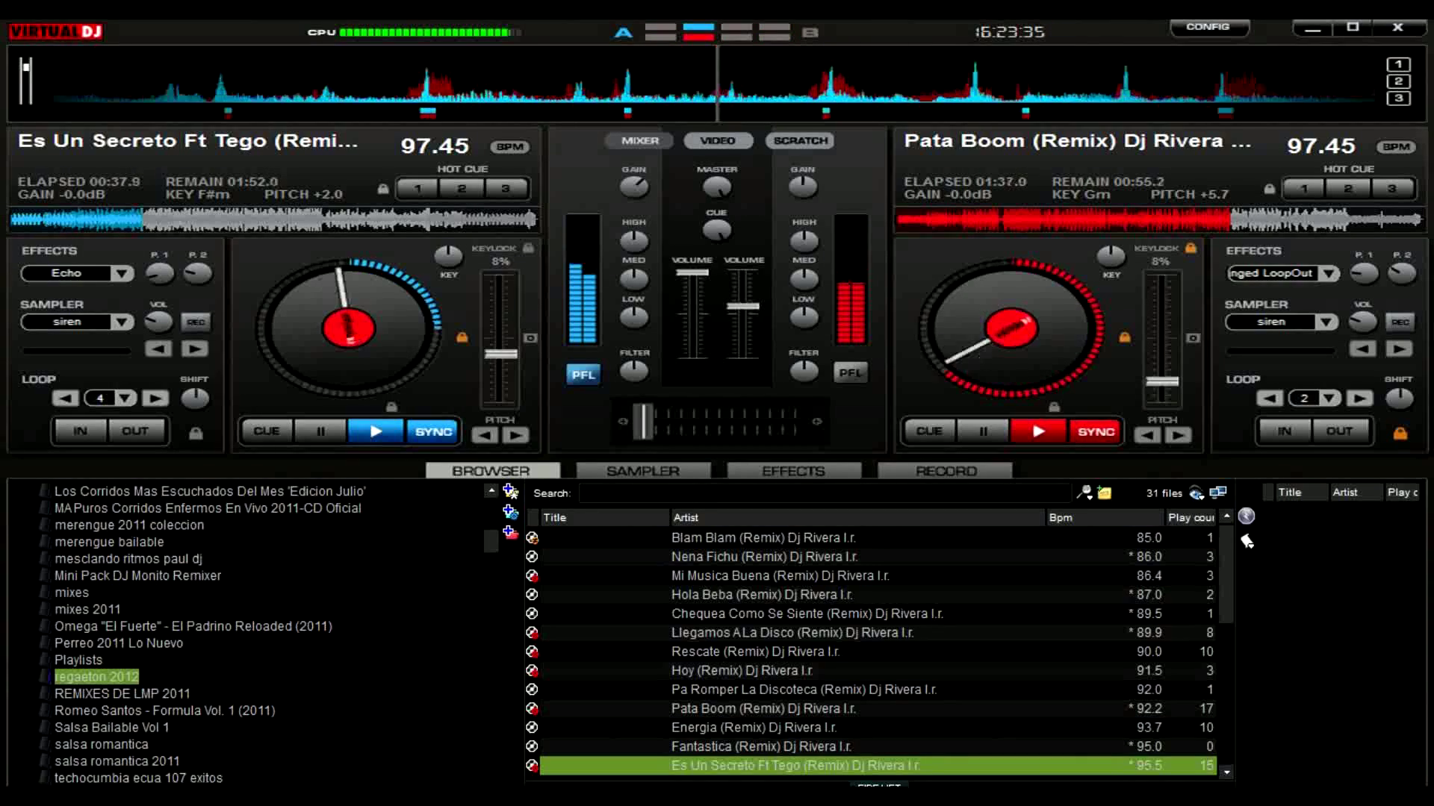
{"action": "key", "text": "2"}
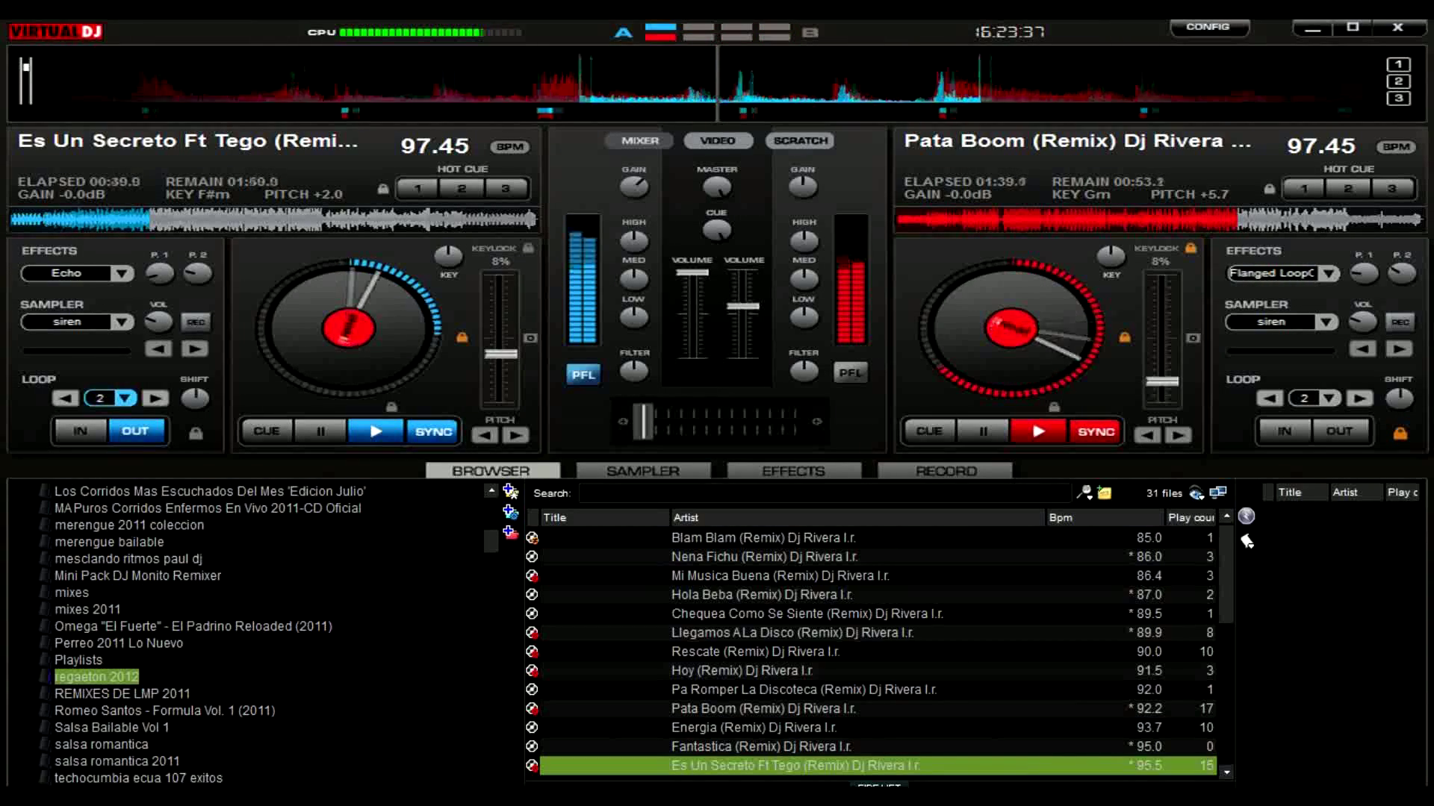
{"action": "left_click", "coordinate": [135, 431]}
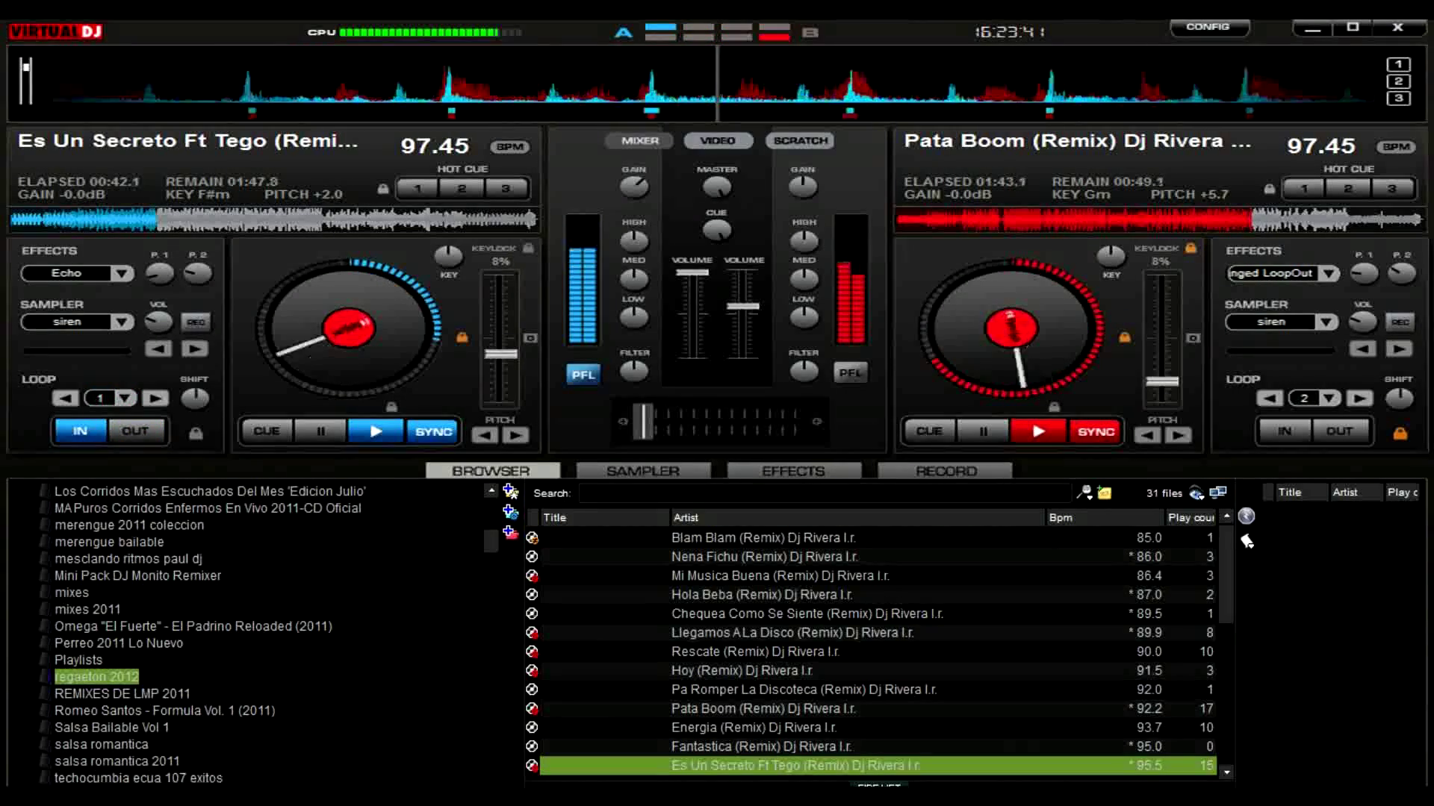
- Look through the regaeton 2012 tracks and the bachata 2007, BACHATA 2008 and bachata 2011 folders for a following track
{"action": "scroll", "coordinate": [878, 652], "scroll_direction": "down", "scroll_amount": 8}
{"action": "scroll", "coordinate": [1246, 541], "scroll_direction": "down", "scroll_amount": 3}
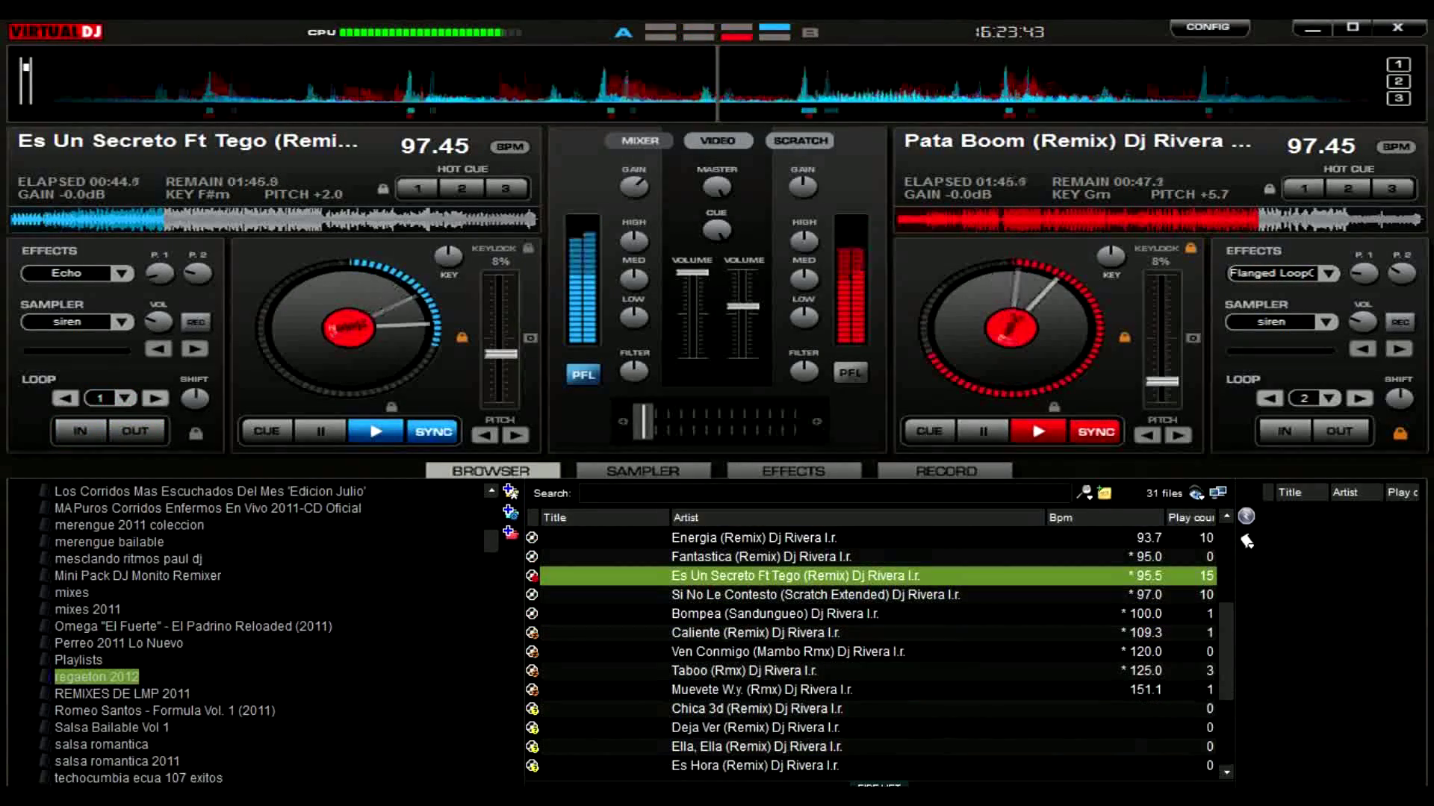
{"action": "scroll", "coordinate": [1246, 541], "scroll_direction": "down", "scroll_amount": 1}
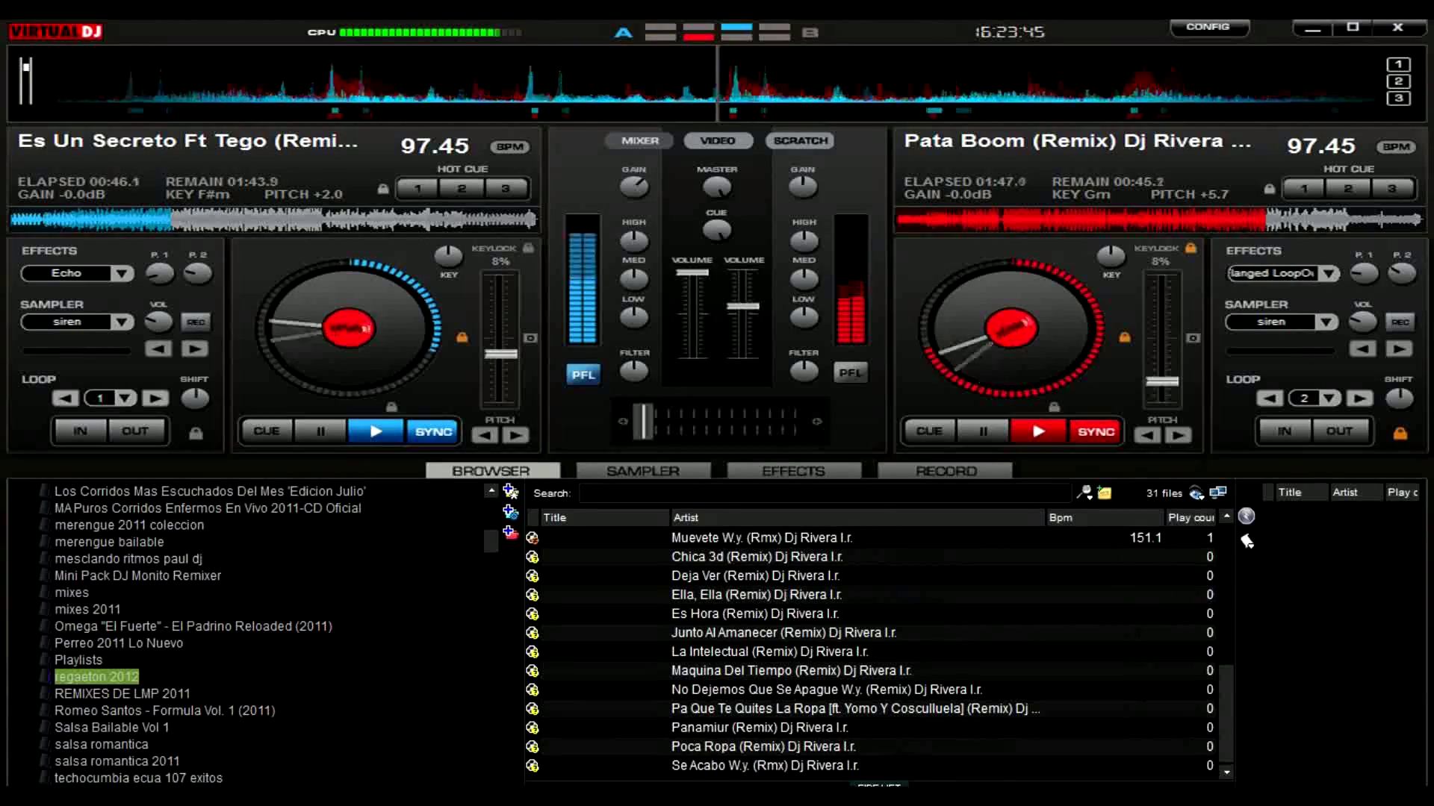
{"action": "scroll", "coordinate": [1247, 540], "scroll_direction": "up", "scroll_amount": 3}
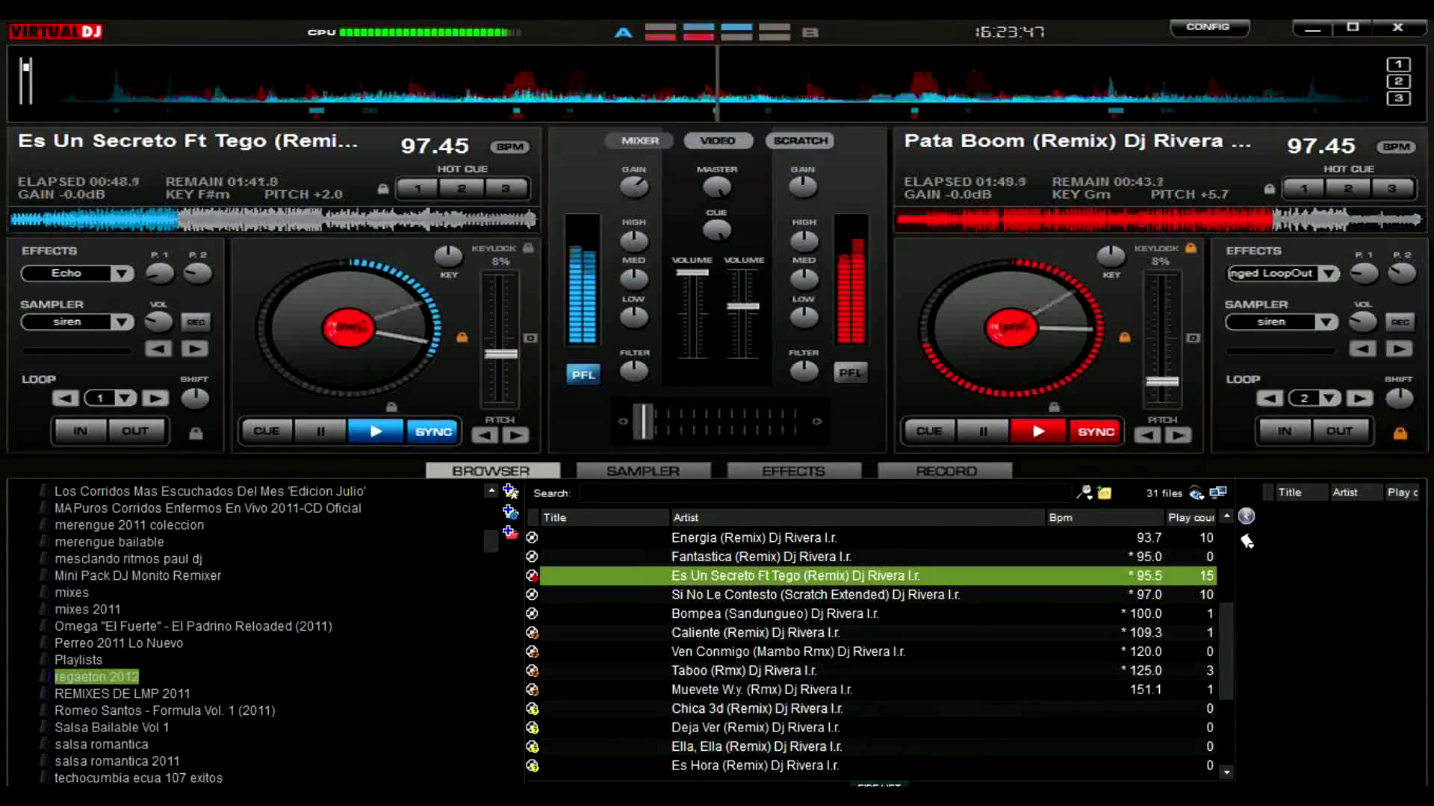
{"action": "scroll", "coordinate": [247, 634], "scroll_direction": "down", "scroll_amount": 3}
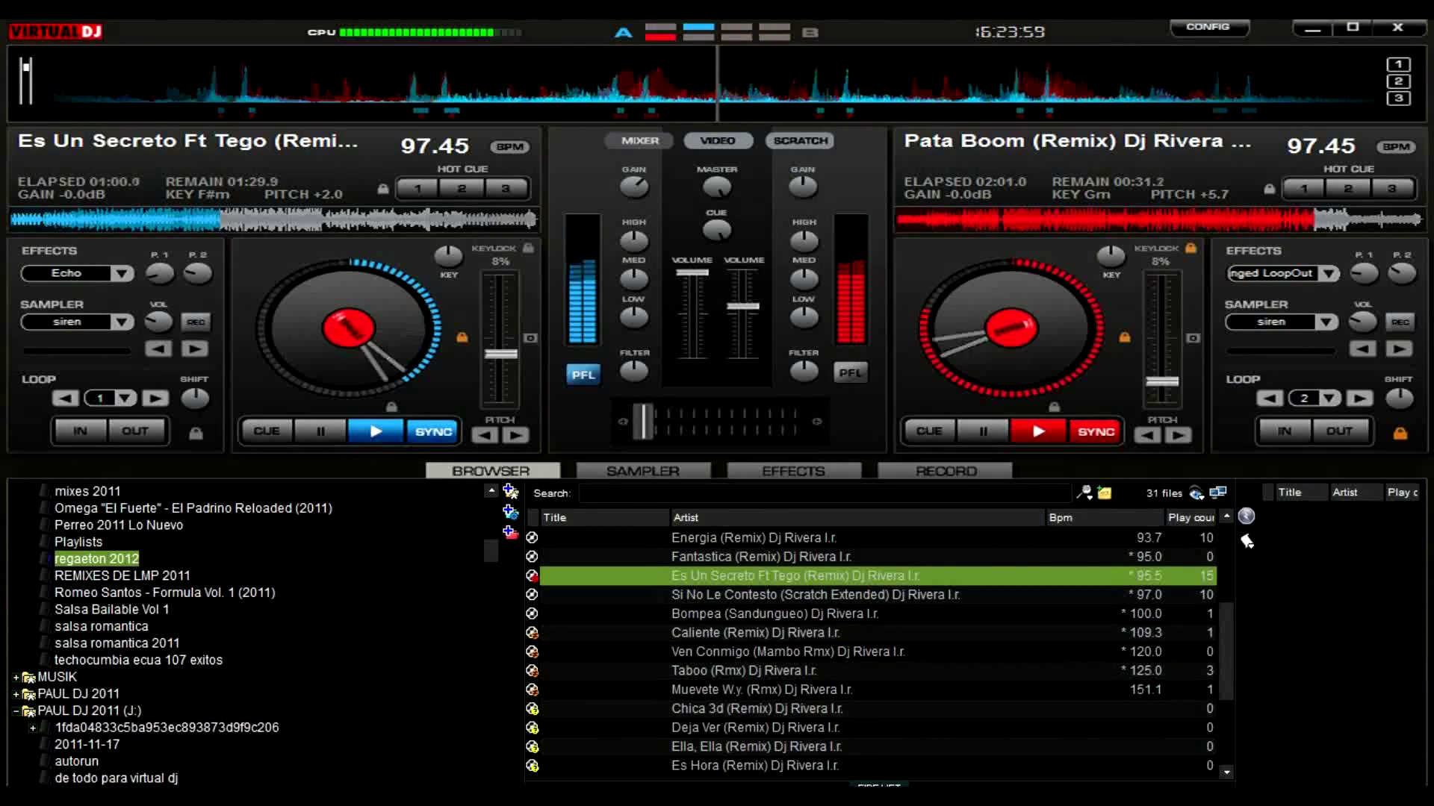
{"action": "scroll", "coordinate": [1247, 541], "scroll_direction": "down", "scroll_amount": 10}
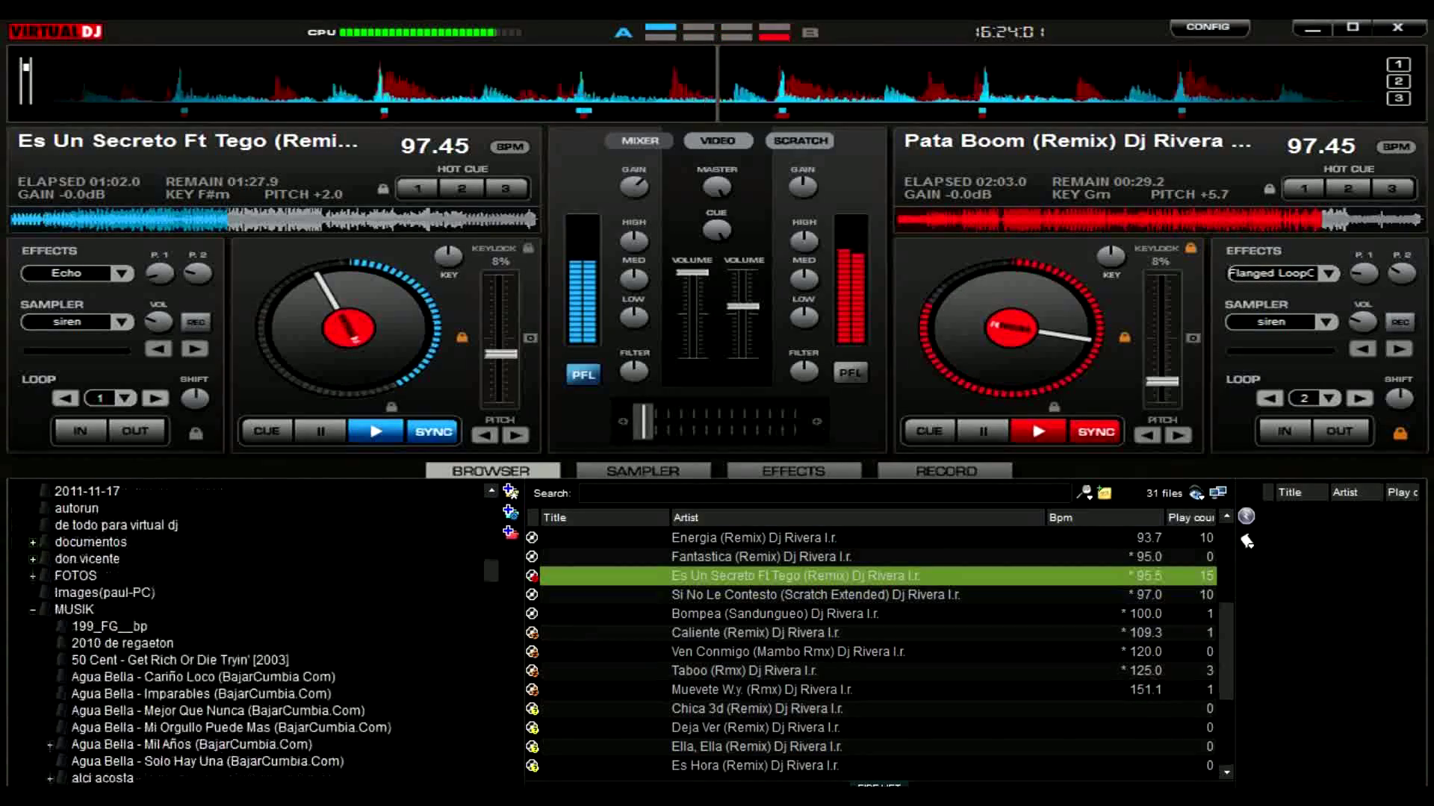
{"action": "scroll", "coordinate": [1247, 541], "scroll_direction": "down", "scroll_amount": 5}
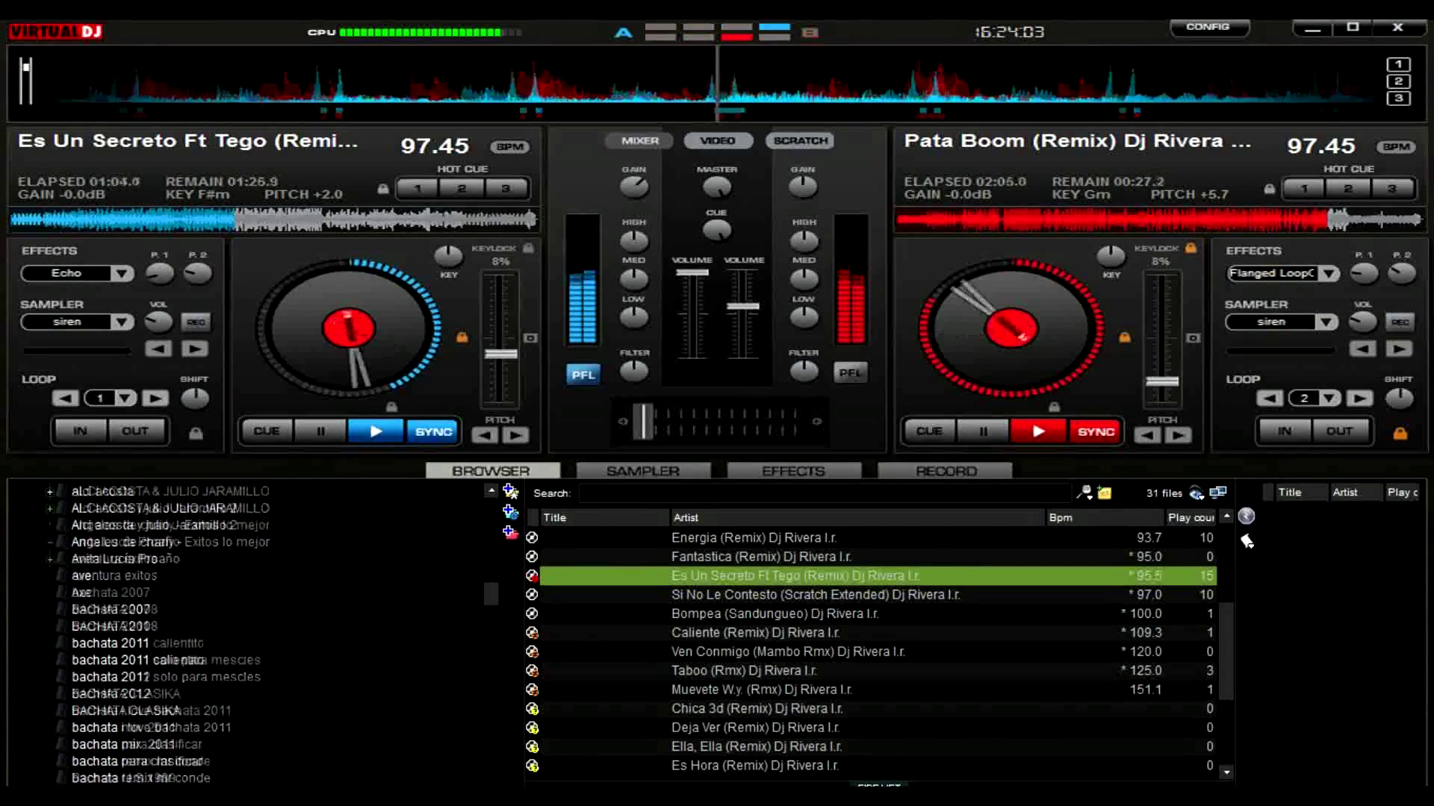
{"action": "scroll", "coordinate": [1247, 542], "scroll_direction": "up", "scroll_amount": 2}
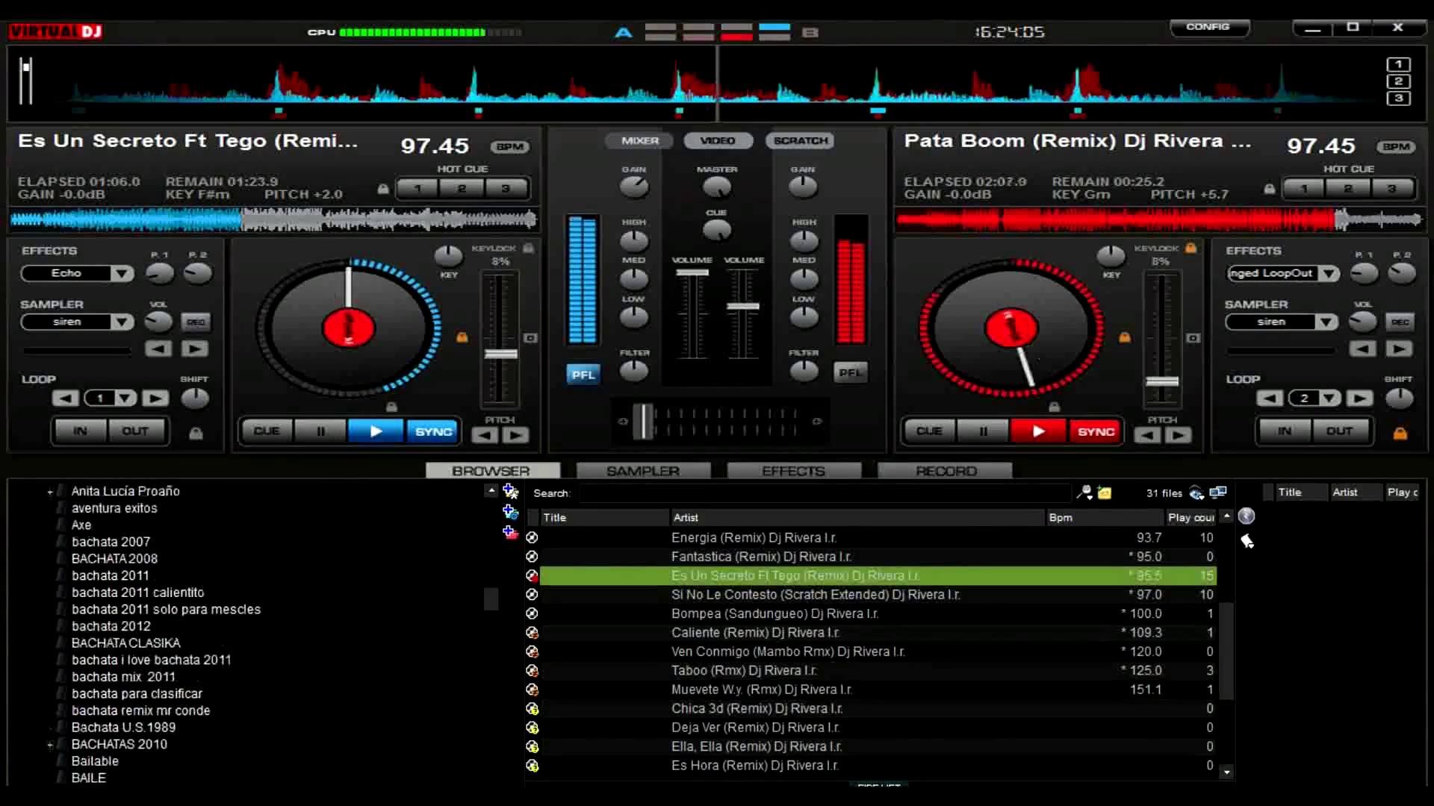
{"action": "left_click", "coordinate": [110, 559]}
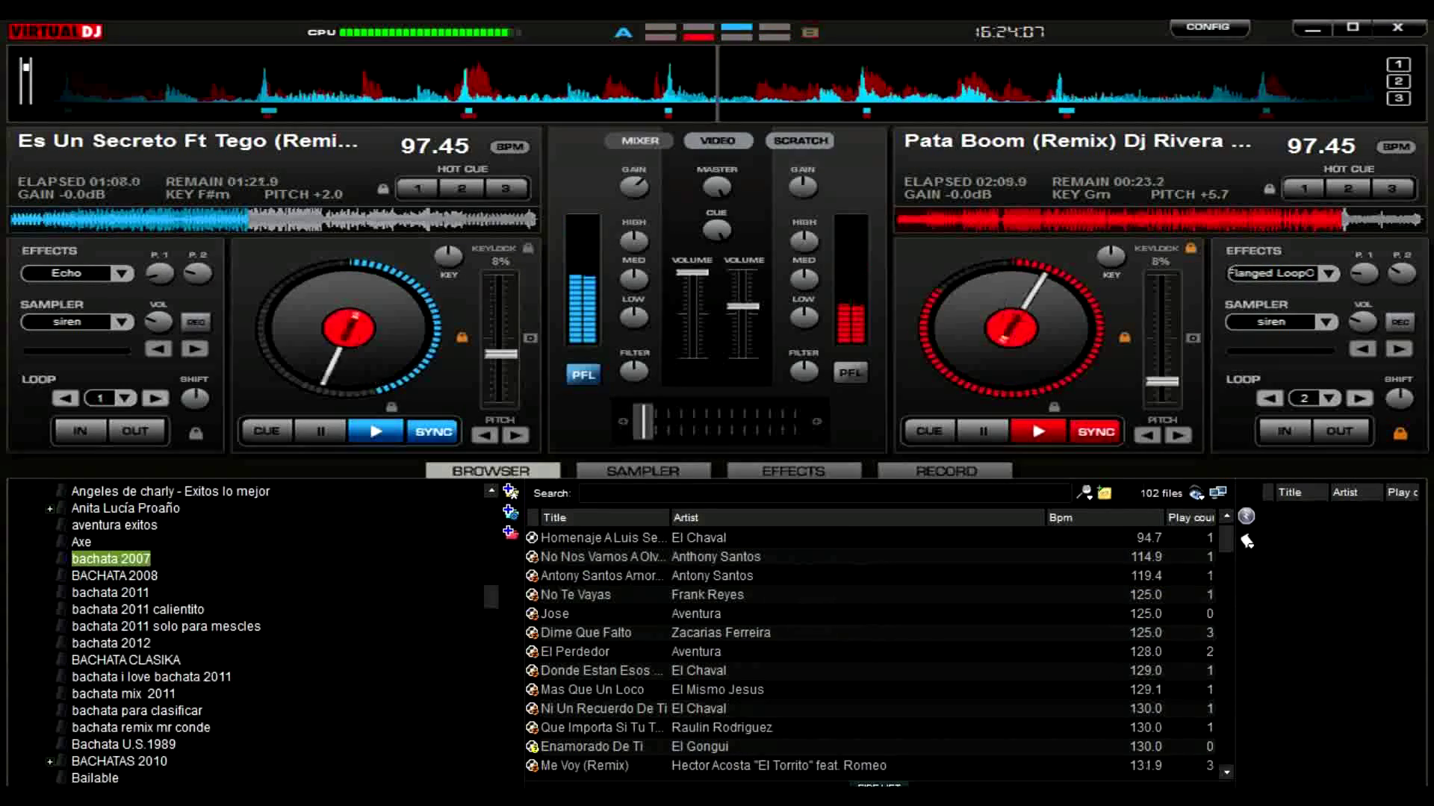
{"action": "key", "text": "Down"}
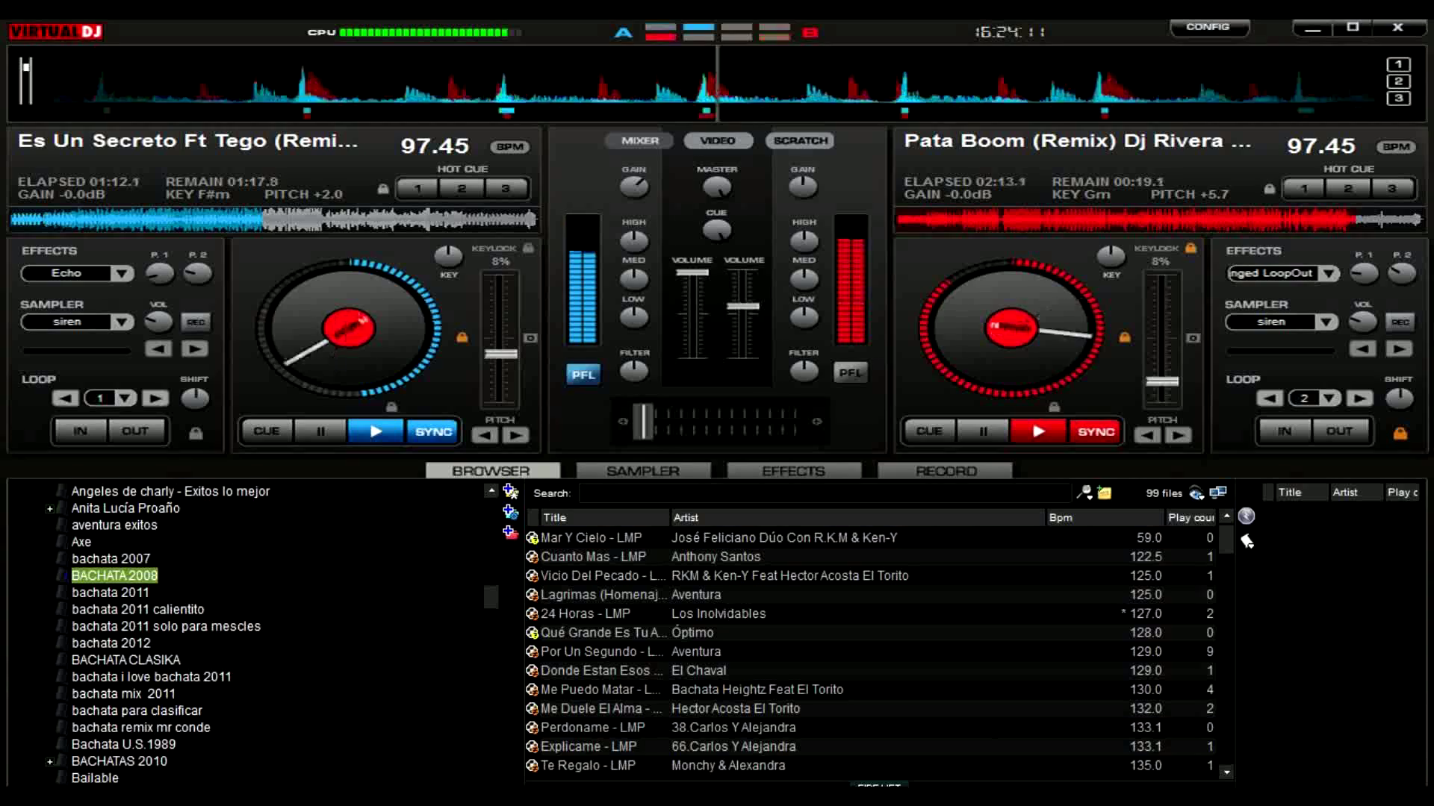
{"action": "key", "text": "Down"}
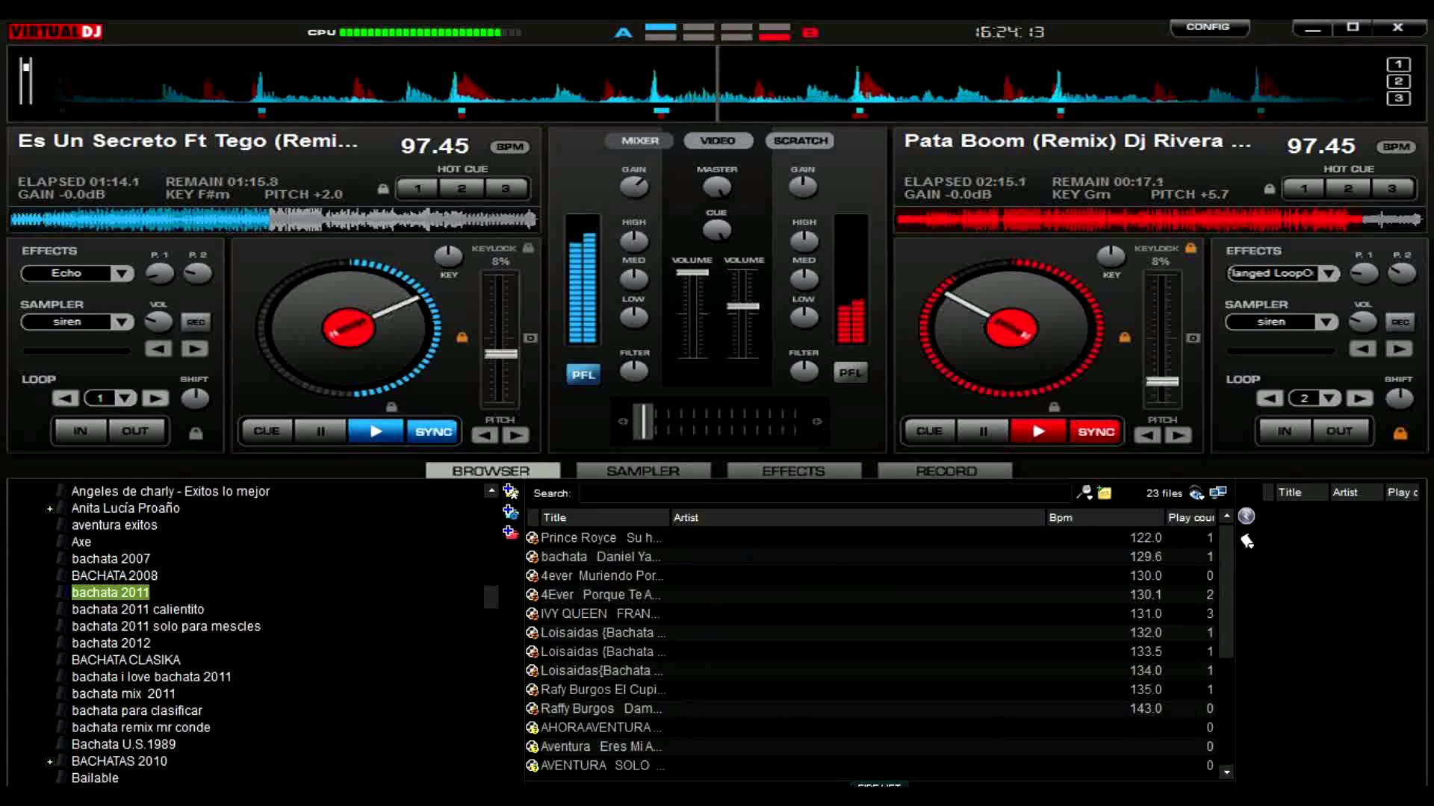
- Search the music library for "bachata" and look through the results for a track to mix in
{"action": "type", "text": "bachta"}
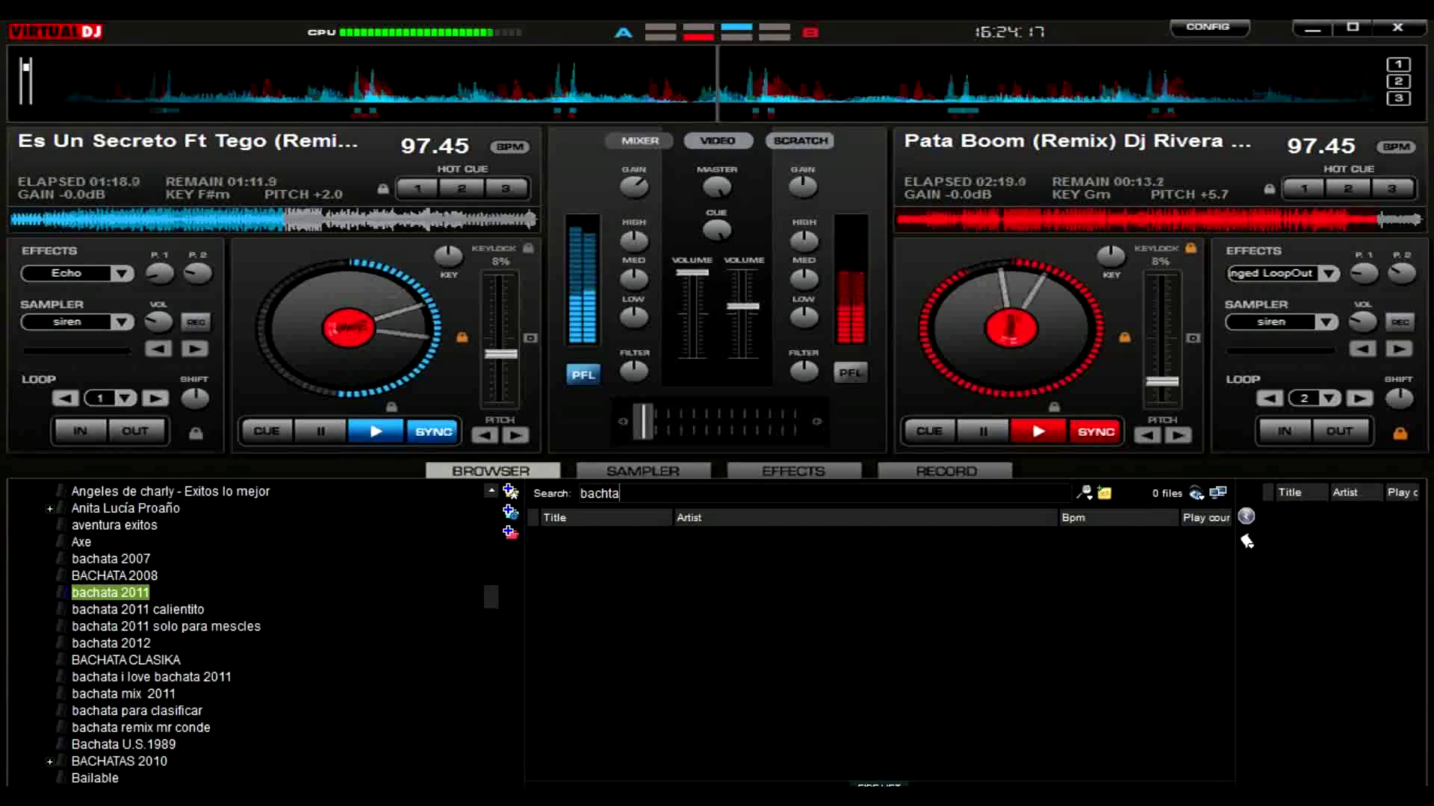
{"action": "key", "text": "BackSpace"}
{"action": "key", "text": "BackSpace"}
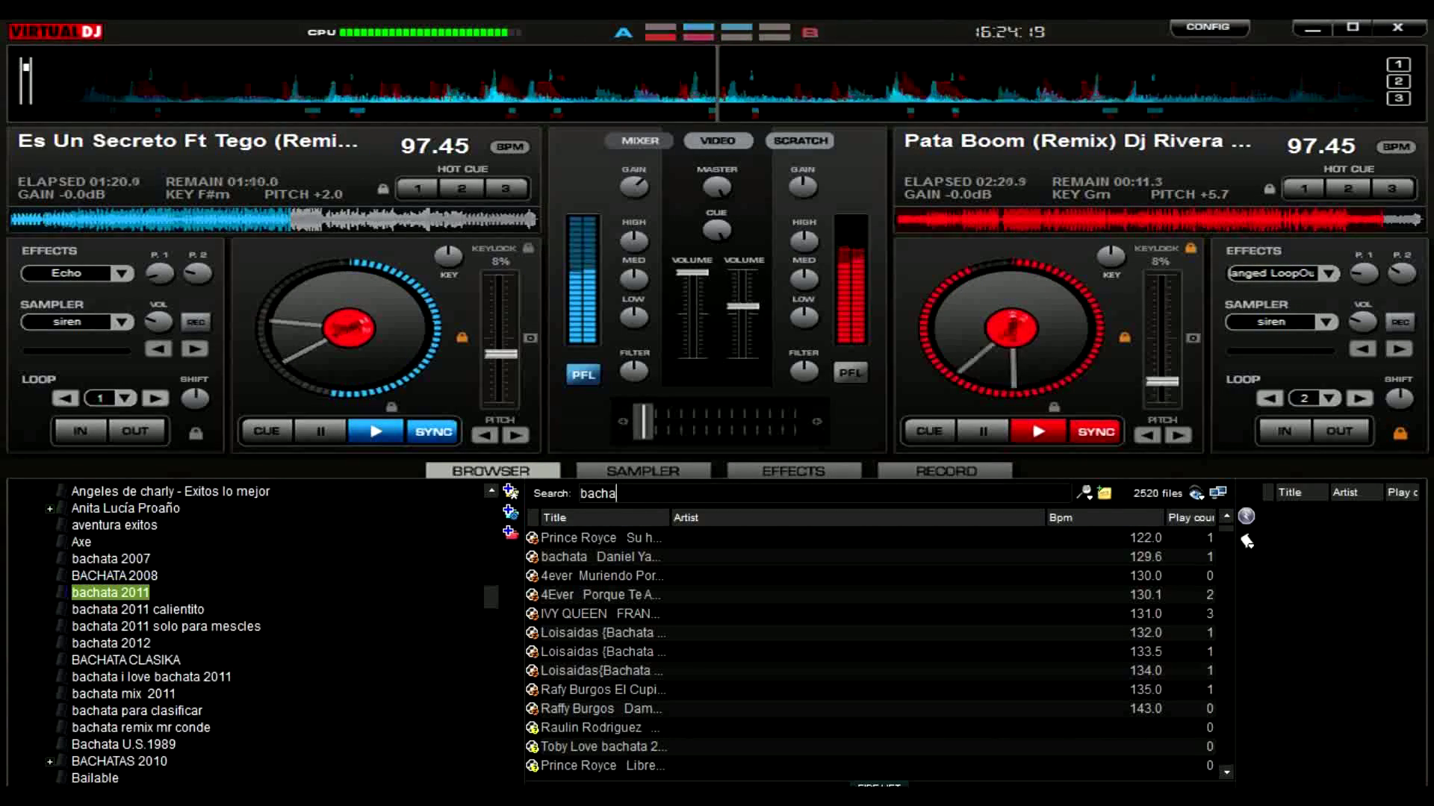
{"action": "type", "text": "ata"}
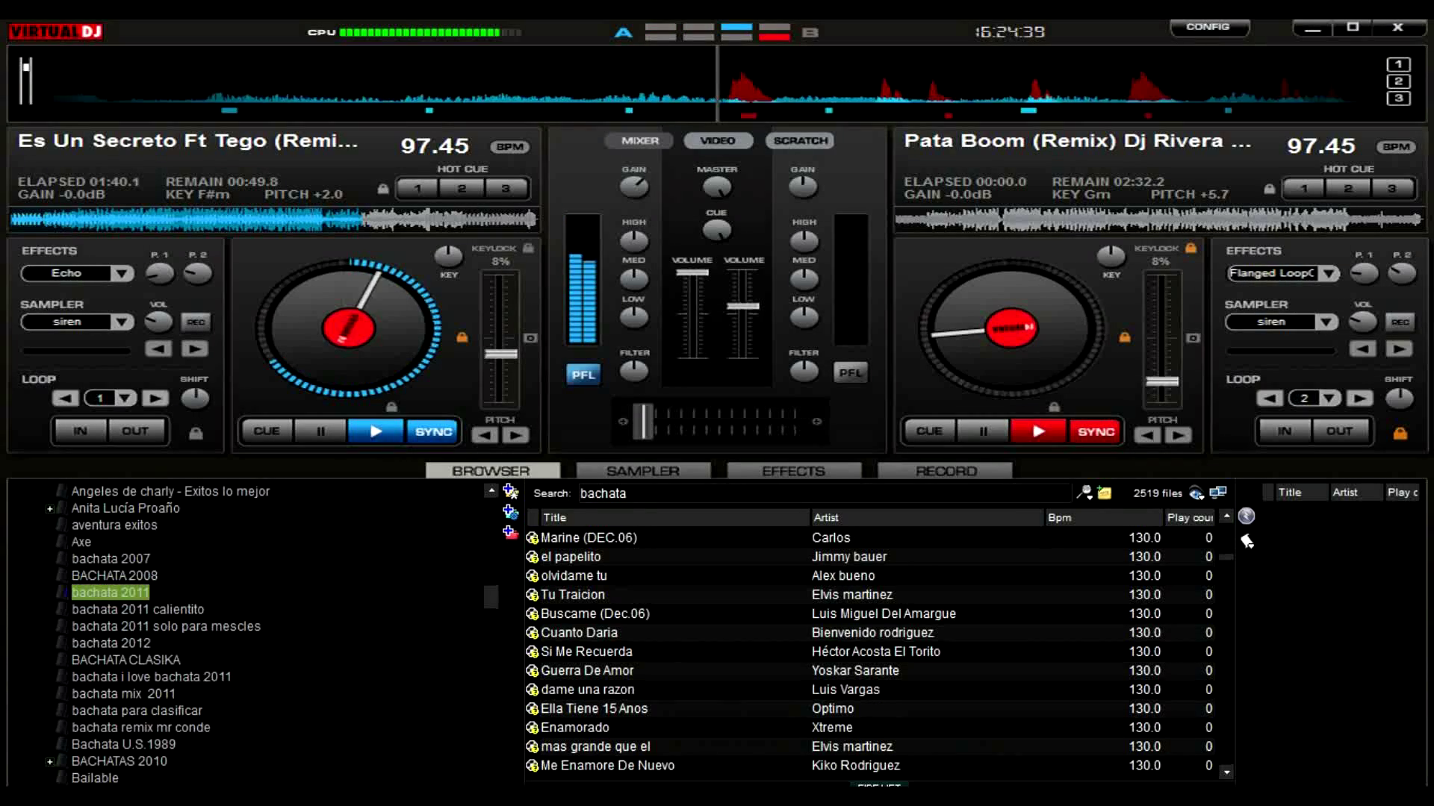
{"action": "scroll", "coordinate": [870, 651], "scroll_direction": "down", "scroll_amount": 10}
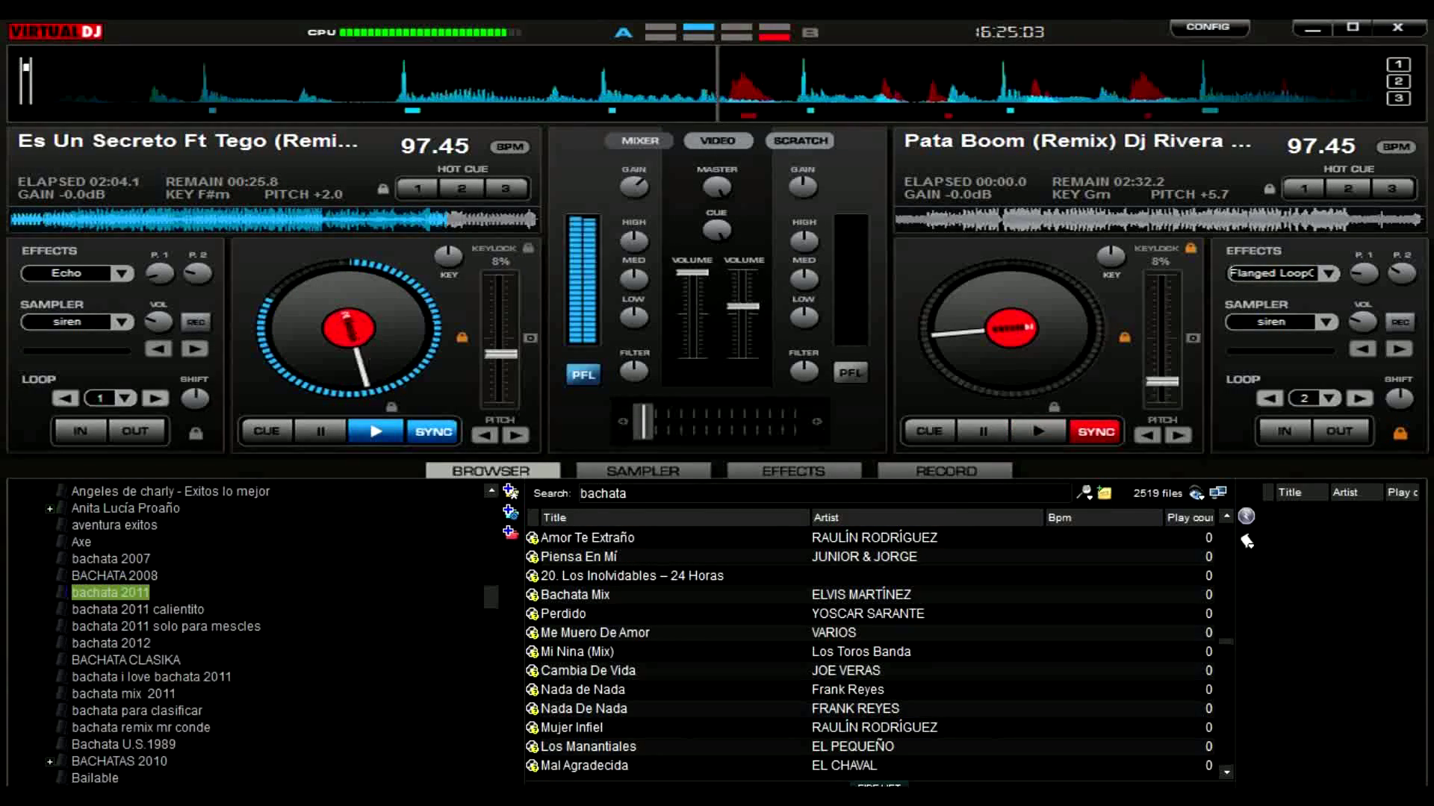
{"action": "left_click", "coordinate": [627, 708]}
{"action": "scroll", "coordinate": [870, 652], "scroll_direction": "down", "scroll_amount": 3}
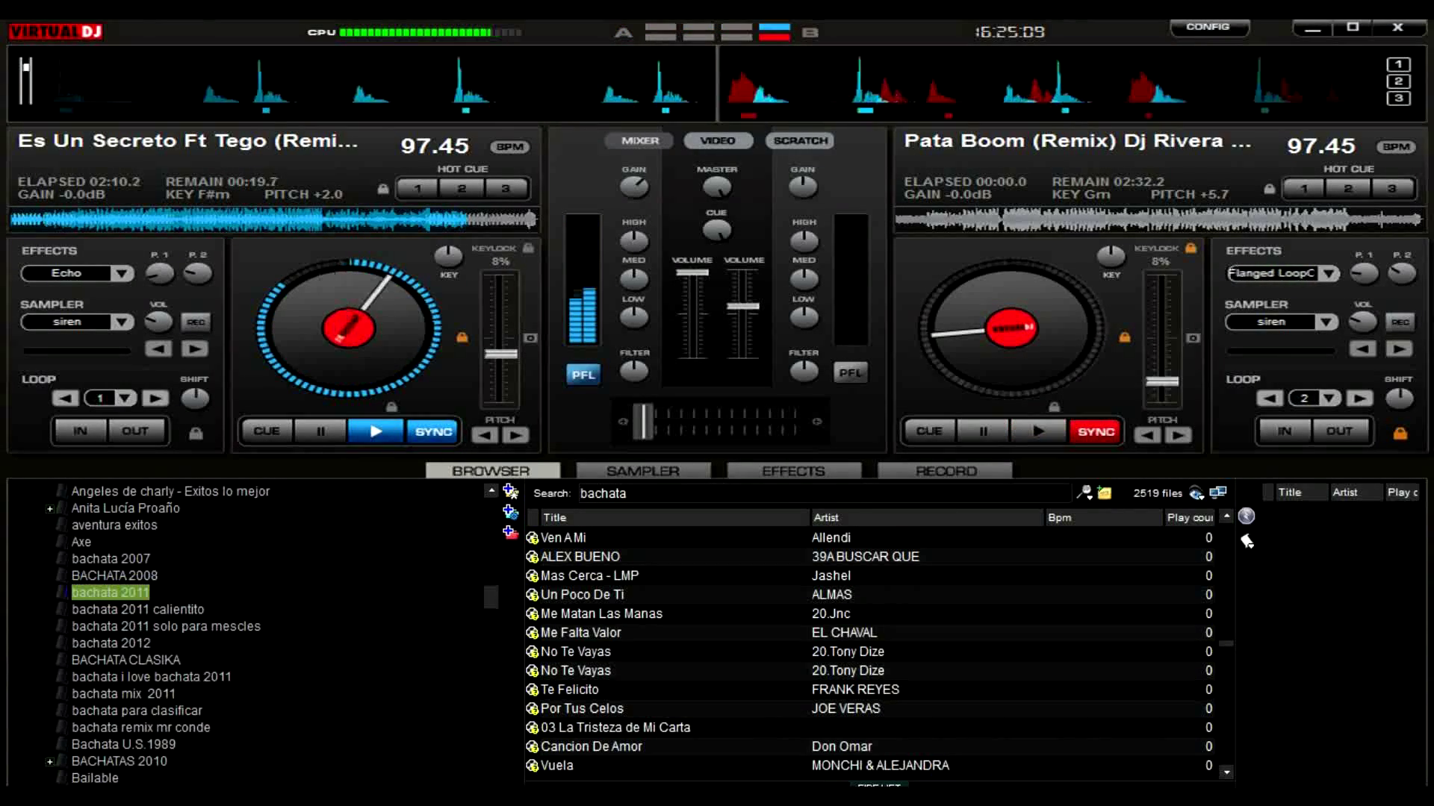
- Loop the ending of "Es Un Secreto Ft Tego (Remix)" for four beats and open the electronico folder
{"action": "double_click", "coordinate": [155, 398]}
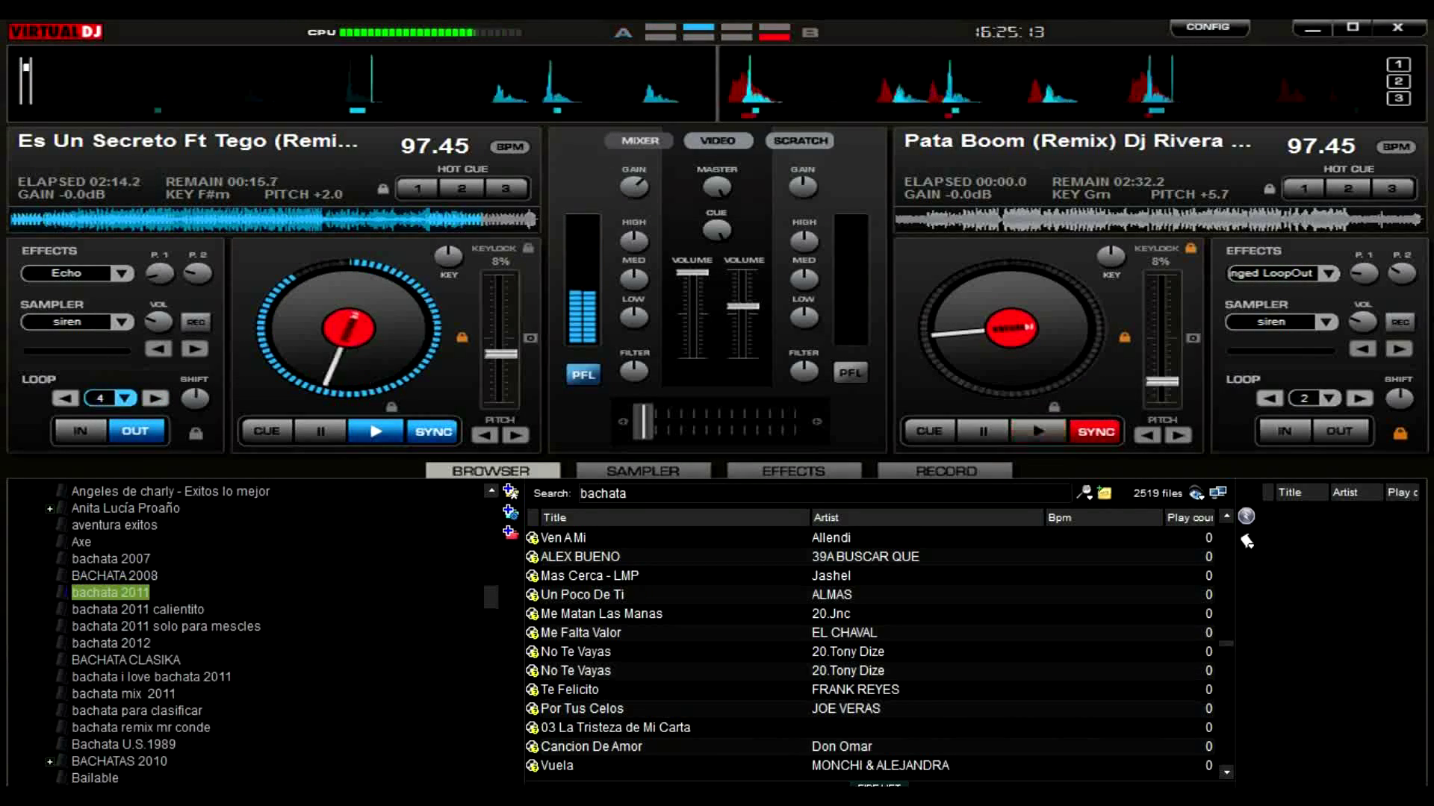
{"action": "scroll", "coordinate": [254, 635], "scroll_direction": "down", "scroll_amount": 13}
{"action": "scroll", "coordinate": [254, 635], "scroll_direction": "down", "scroll_amount": 1}
{"action": "scroll", "coordinate": [254, 635], "scroll_direction": "up", "scroll_amount": 3}
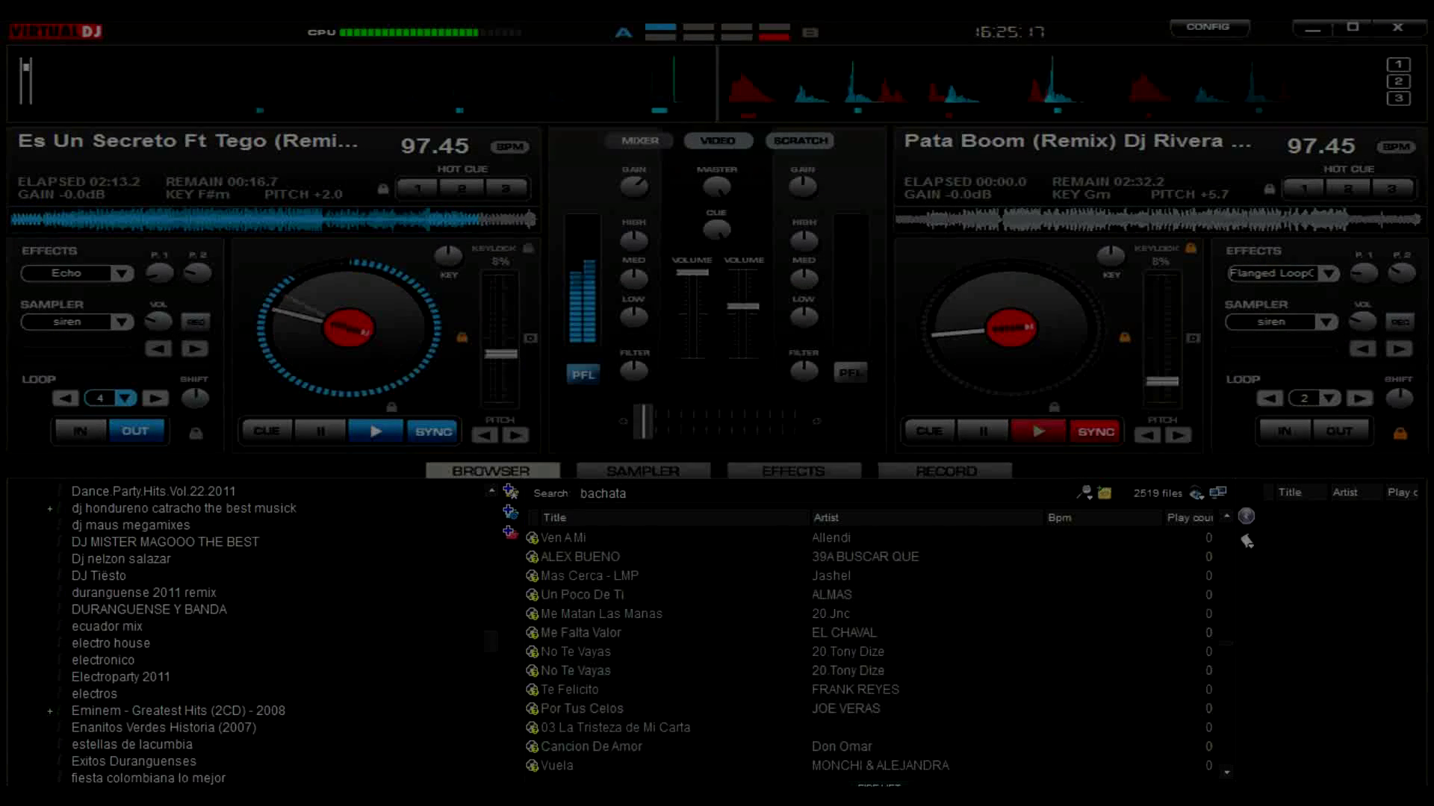
{"action": "left_click", "coordinate": [103, 660]}
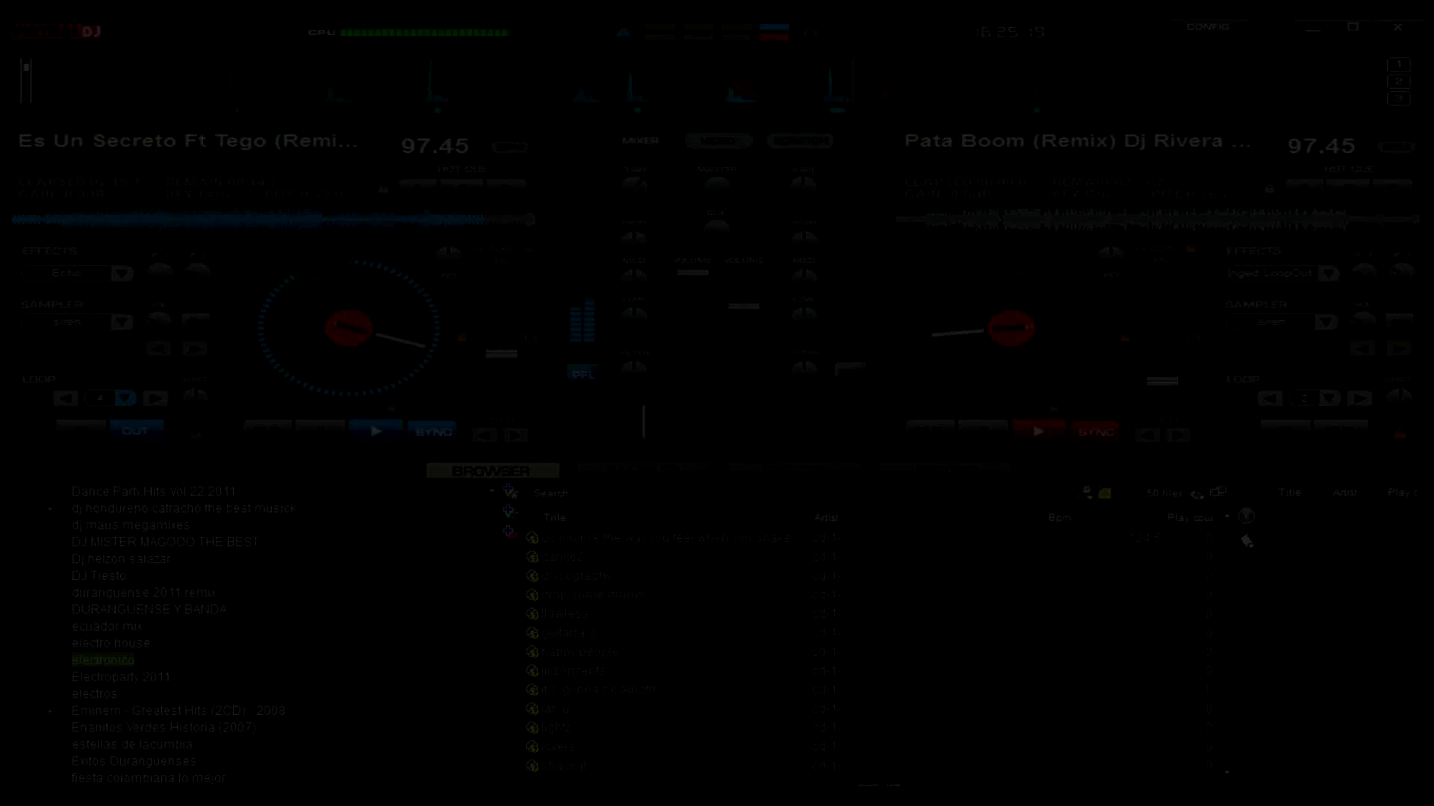